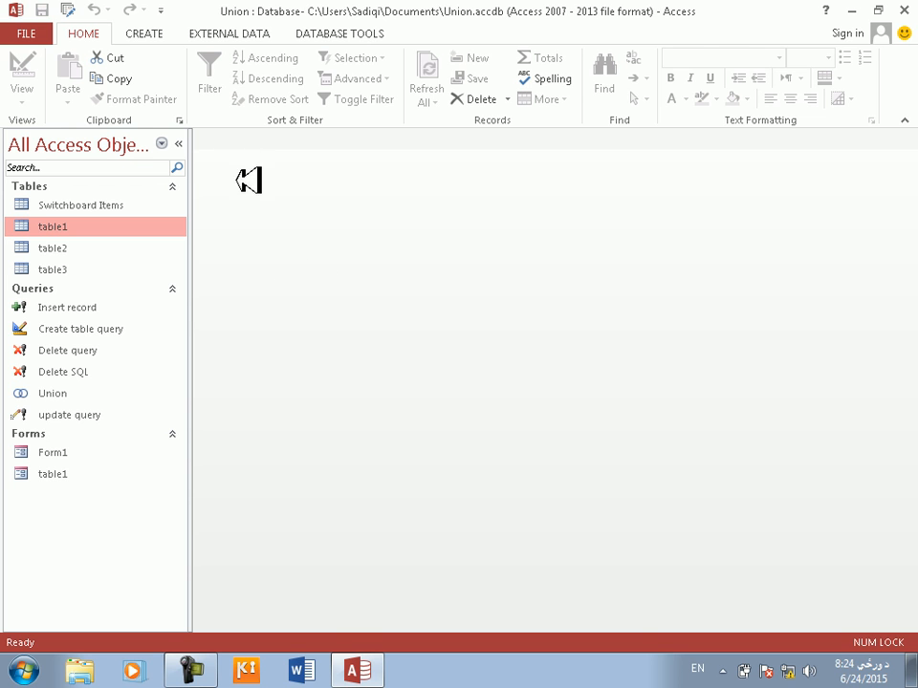
# Delete the Switchboard Items table from the database.
pyautogui.click(139, 31)
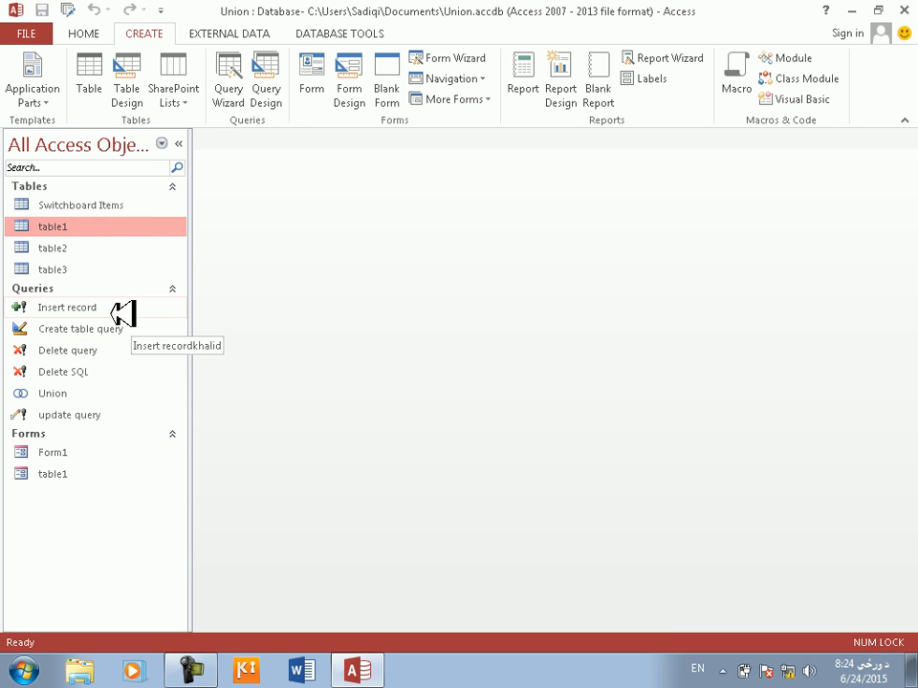
pyautogui.click(134, 209)
pyautogui.press('Delete')
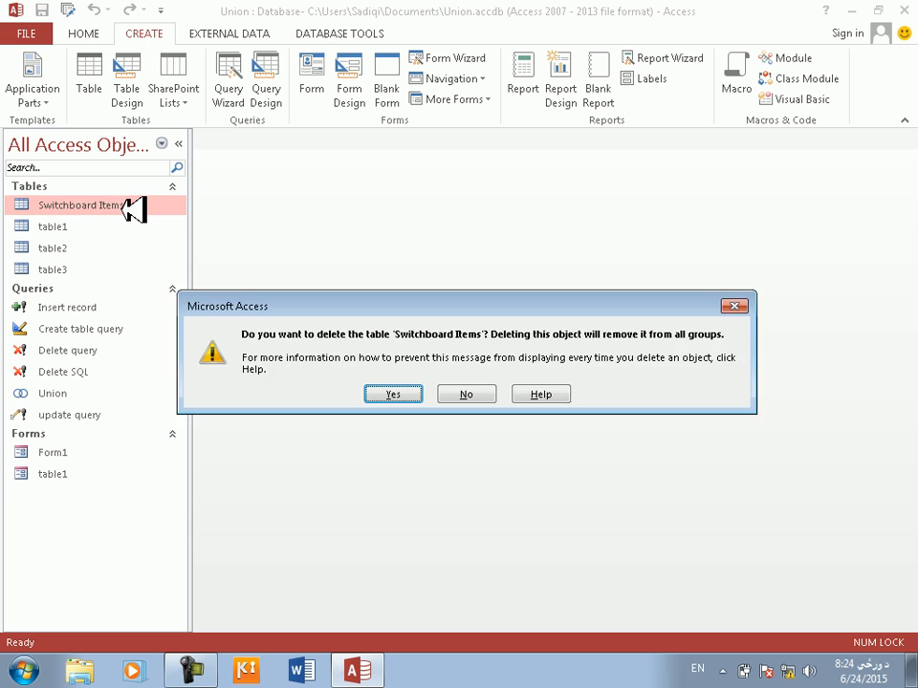
pyautogui.press('Return')
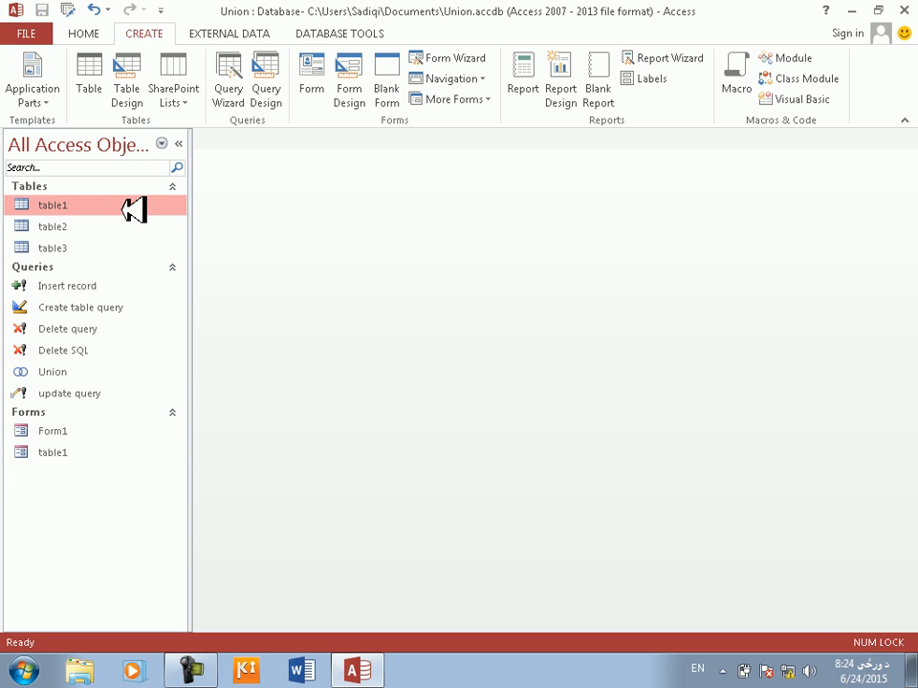
# Create a form based on table2 and show it in Form view.
pyautogui.click(112, 287)
pyautogui.click(106, 307)
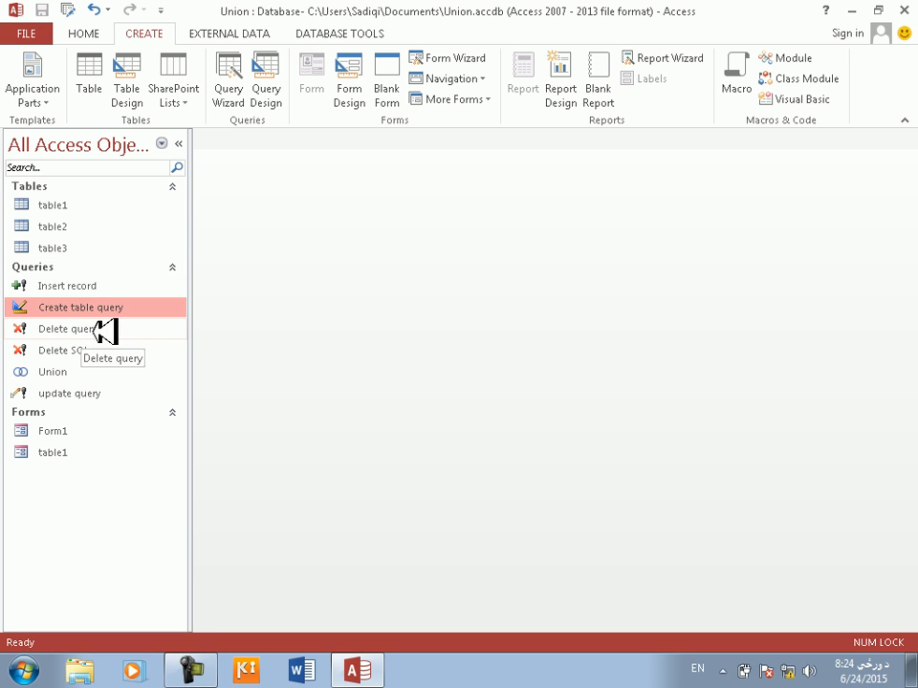
pyautogui.click(96, 204)
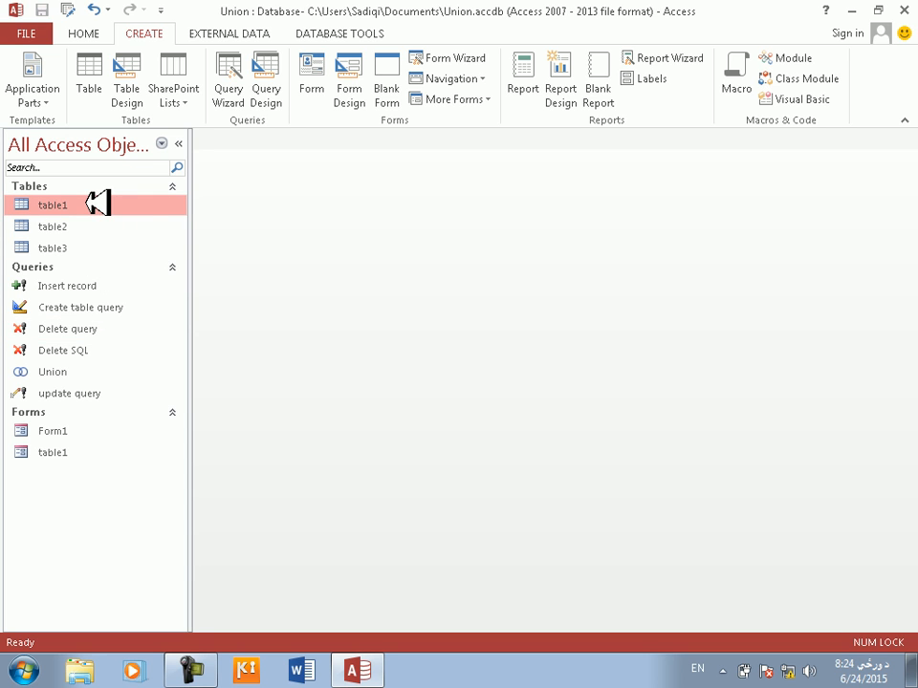
pyautogui.click(106, 227)
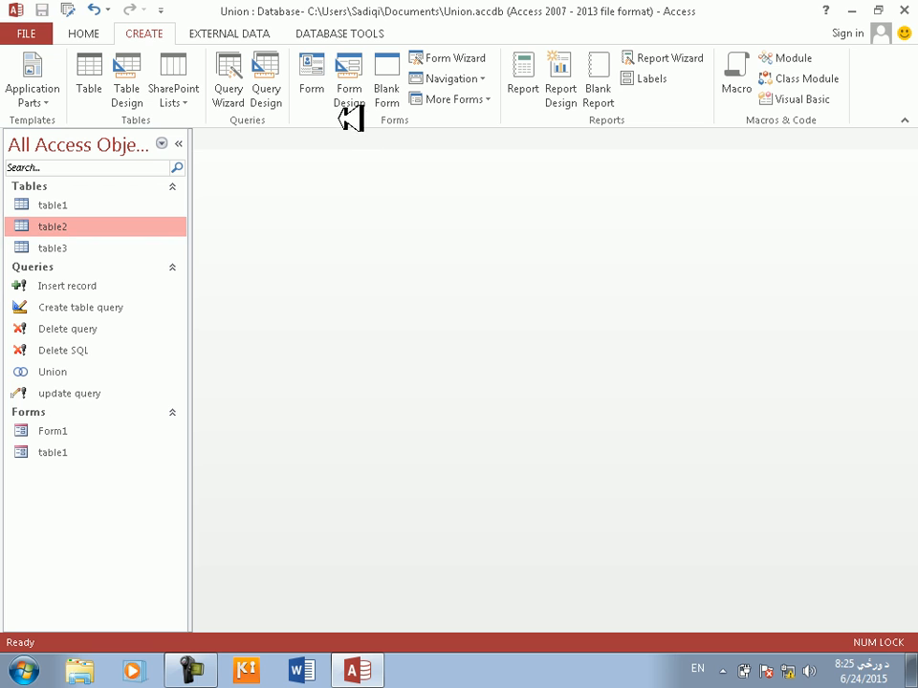
pyautogui.click(329, 91)
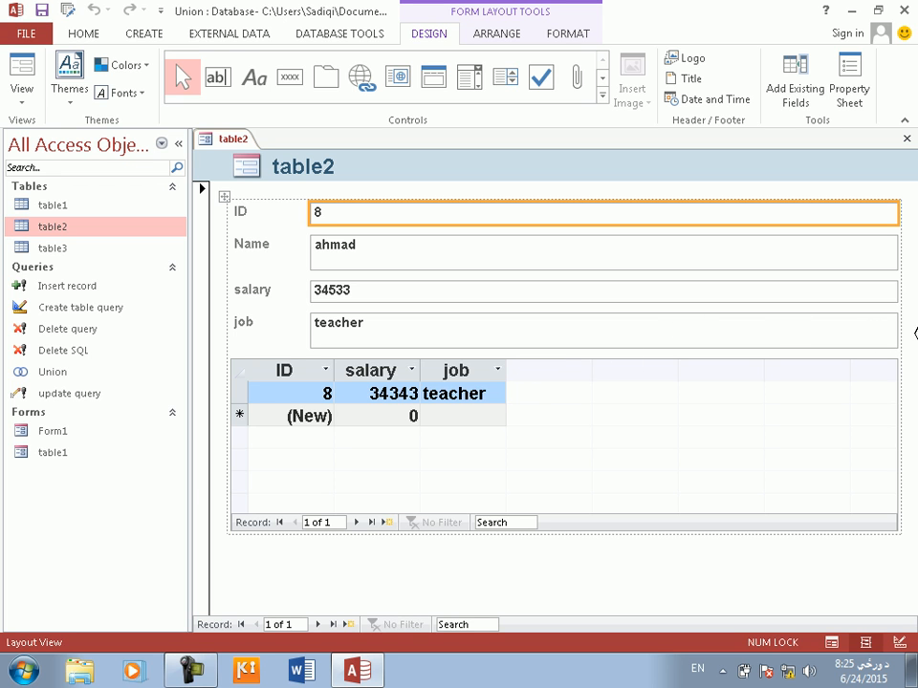
pyautogui.click(38, 88)
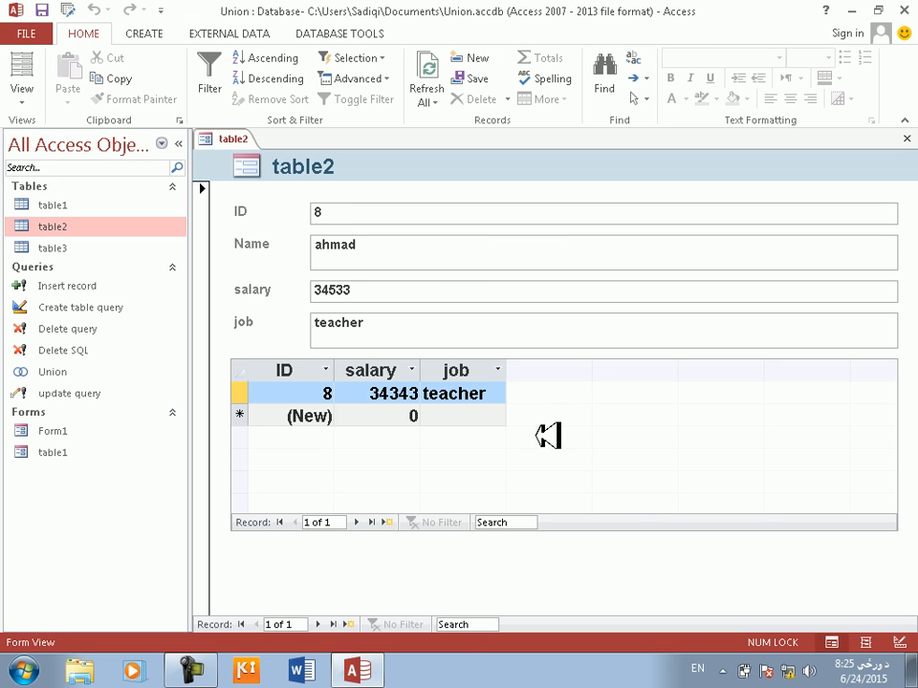
# Try out the main fields and related-record subform of the table2 form, including its new-record row, and close the form without saving.
pyautogui.click(408, 412)
pyautogui.click(327, 393)
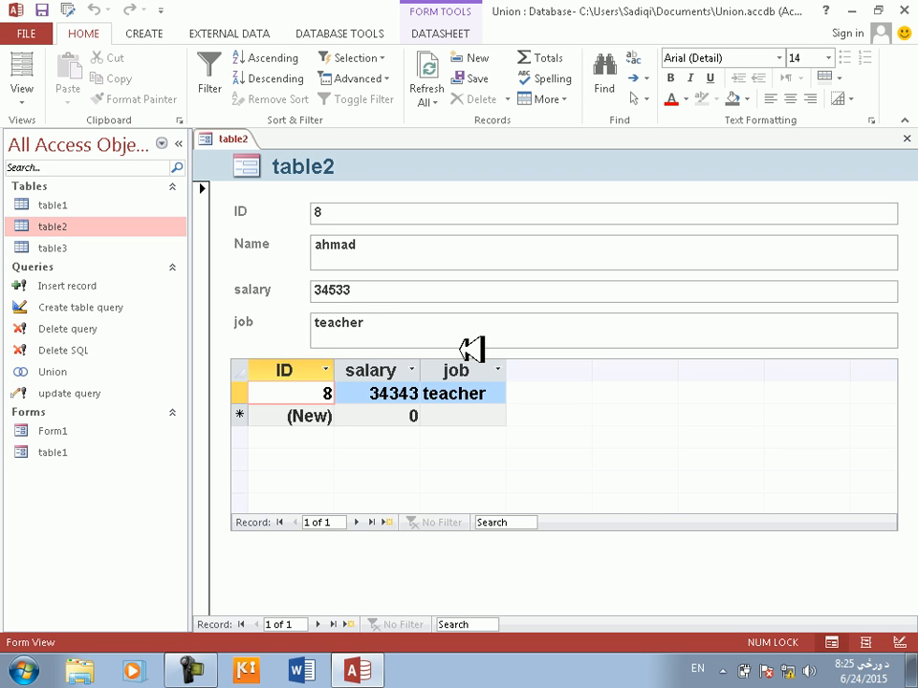
pyautogui.click(388, 523)
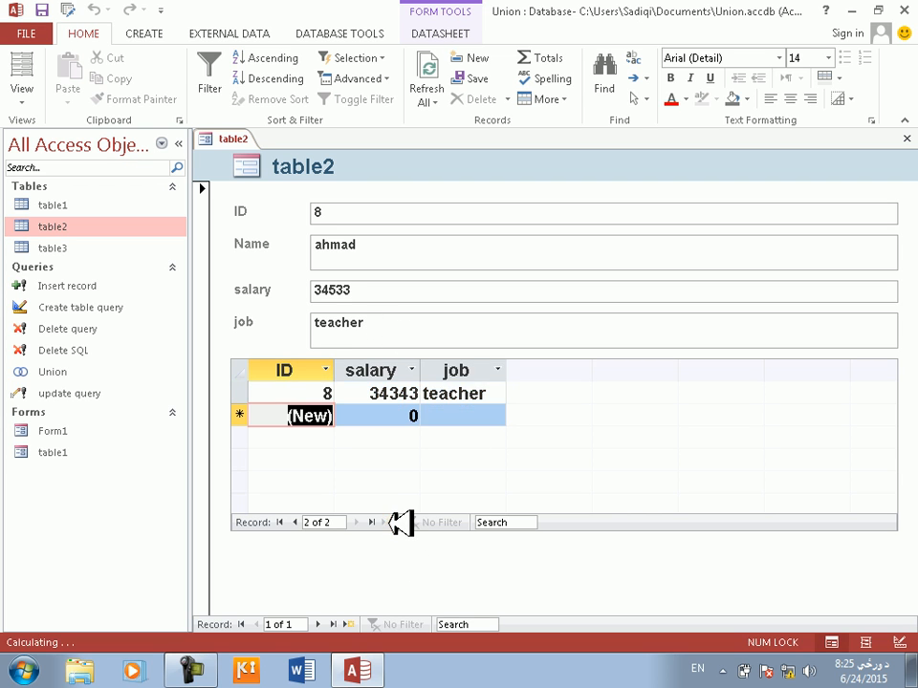
pyautogui.click(379, 389)
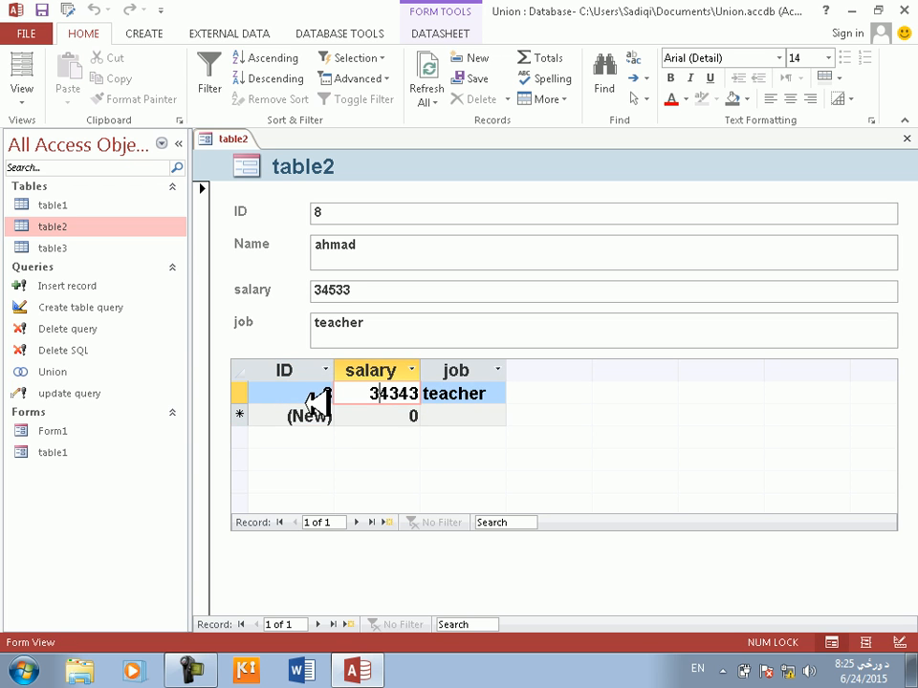
pyautogui.click(387, 522)
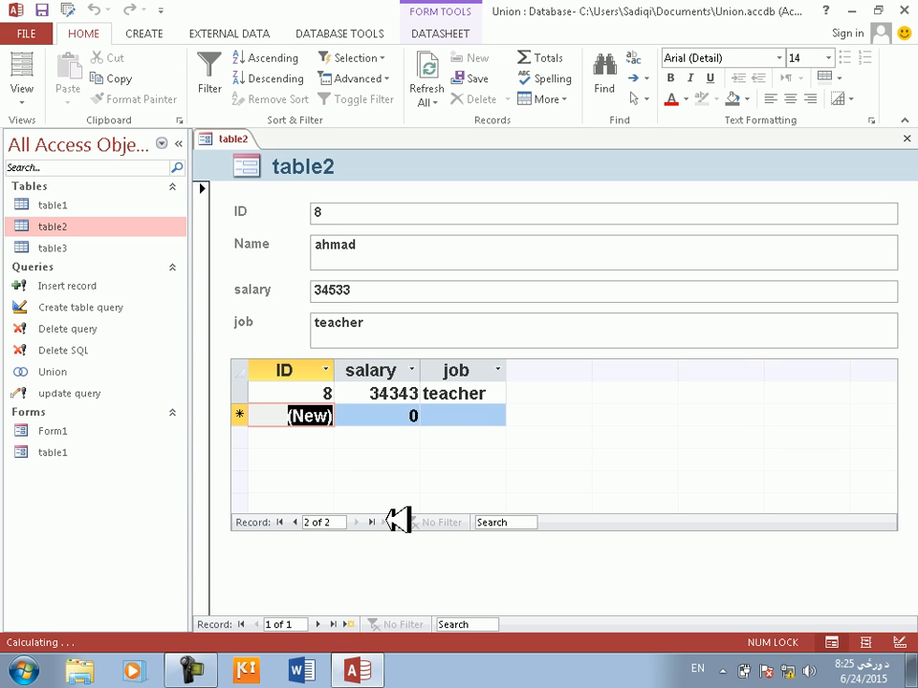
pyautogui.click(449, 287)
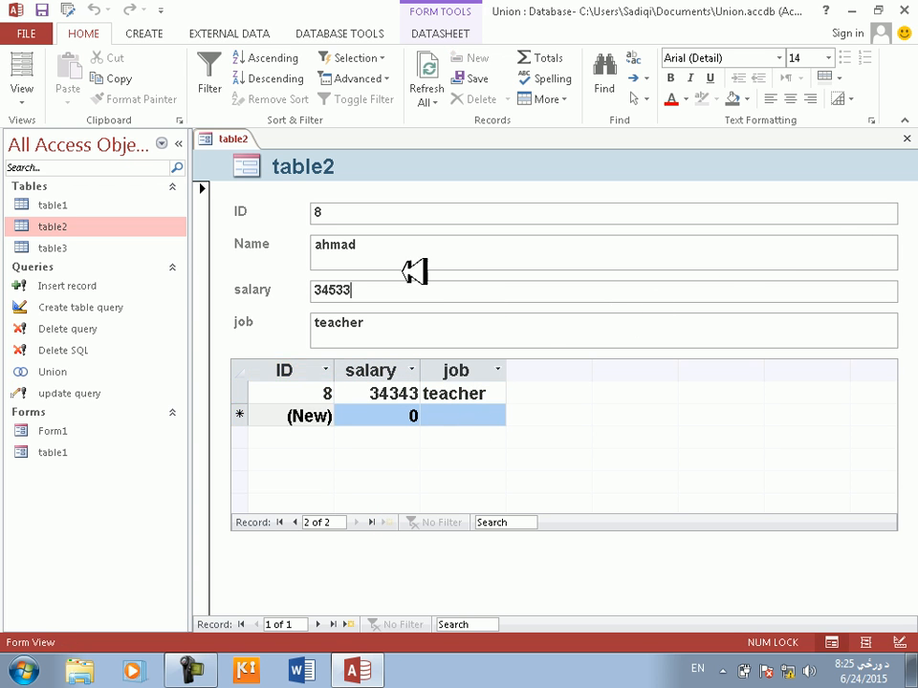
pyautogui.click(374, 244)
pyautogui.click(379, 219)
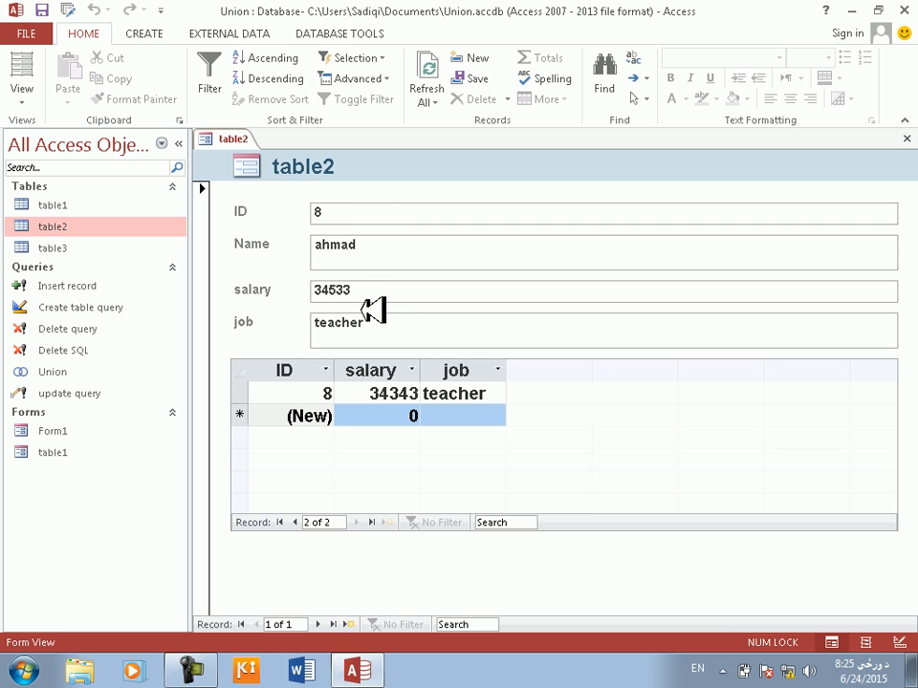
pyautogui.click(909, 140)
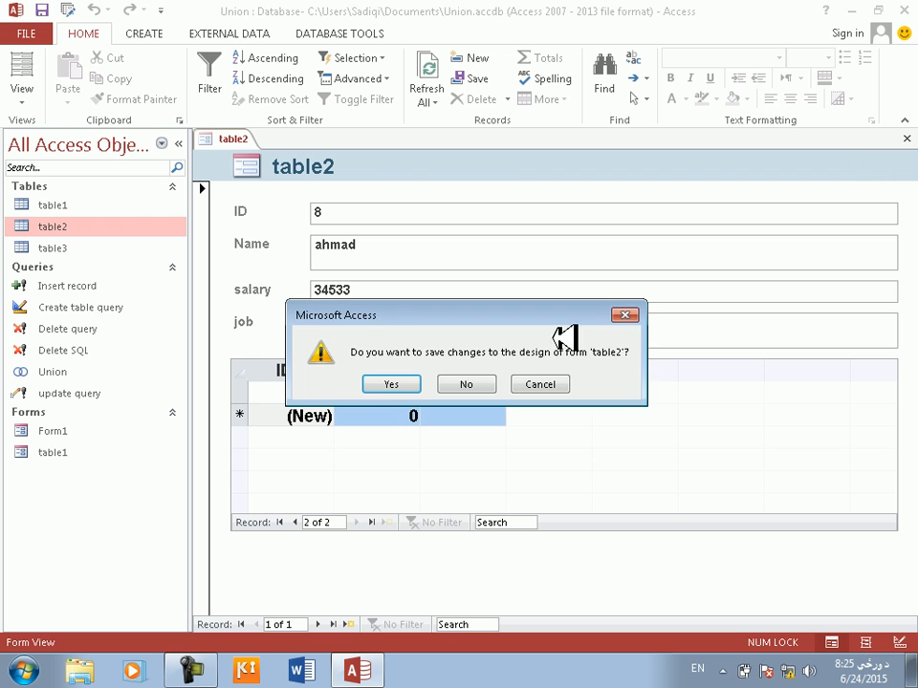
pyautogui.click(459, 382)
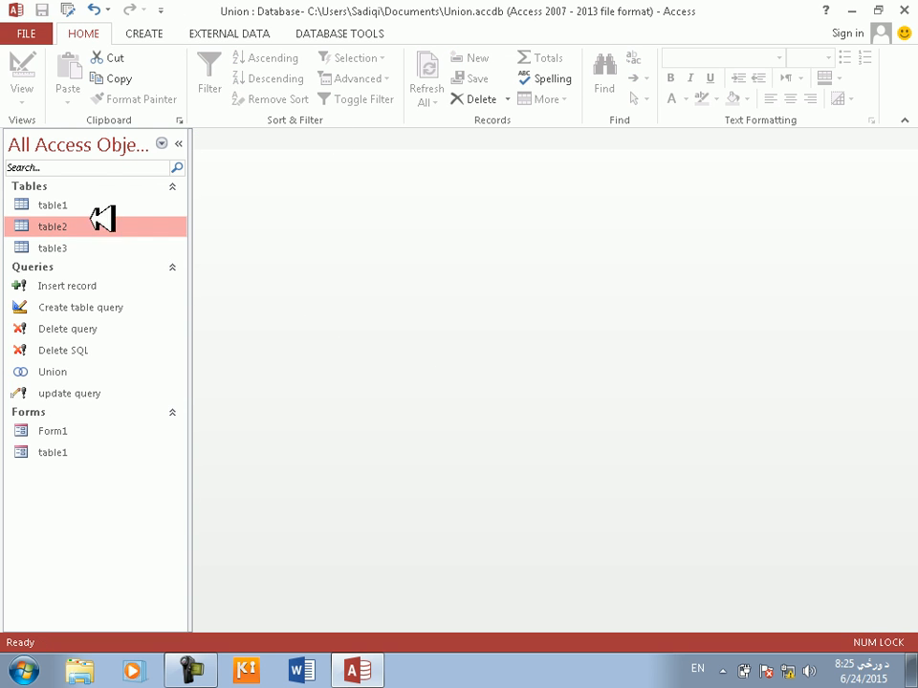
# Create a form based on table1.
pyautogui.click(90, 186)
pyautogui.click(108, 186)
pyautogui.click(105, 202)
pyautogui.click(148, 36)
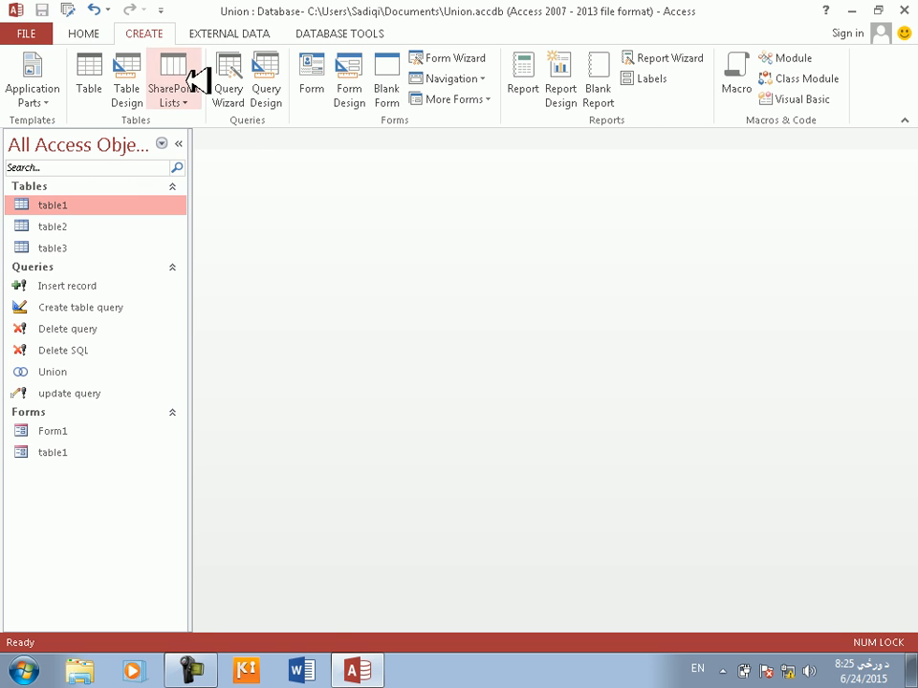
pyautogui.click(320, 86)
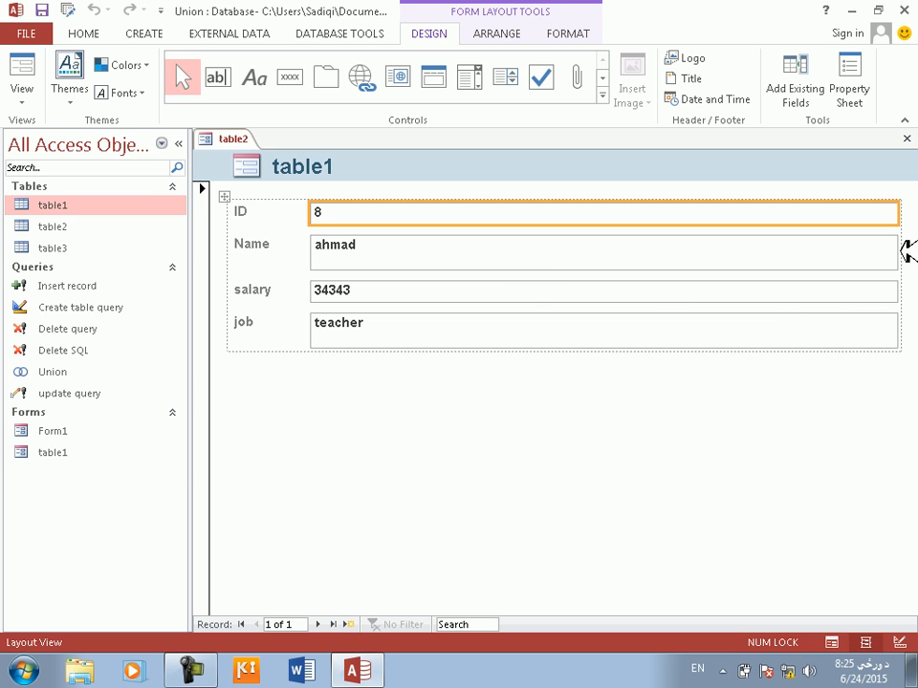
# Narrow the table1 form's field boxes to roughly half their width and show the form in Form view.
pyautogui.moveTo(906, 215); pyautogui.dragTo(547, 219)
pyautogui.click(723, 369)
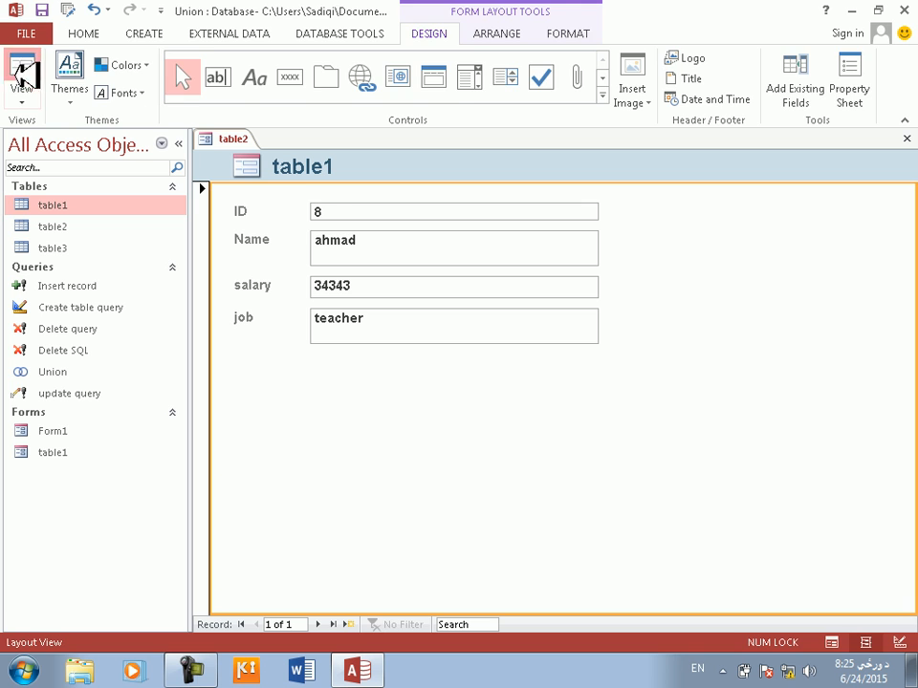
pyautogui.click(21, 72)
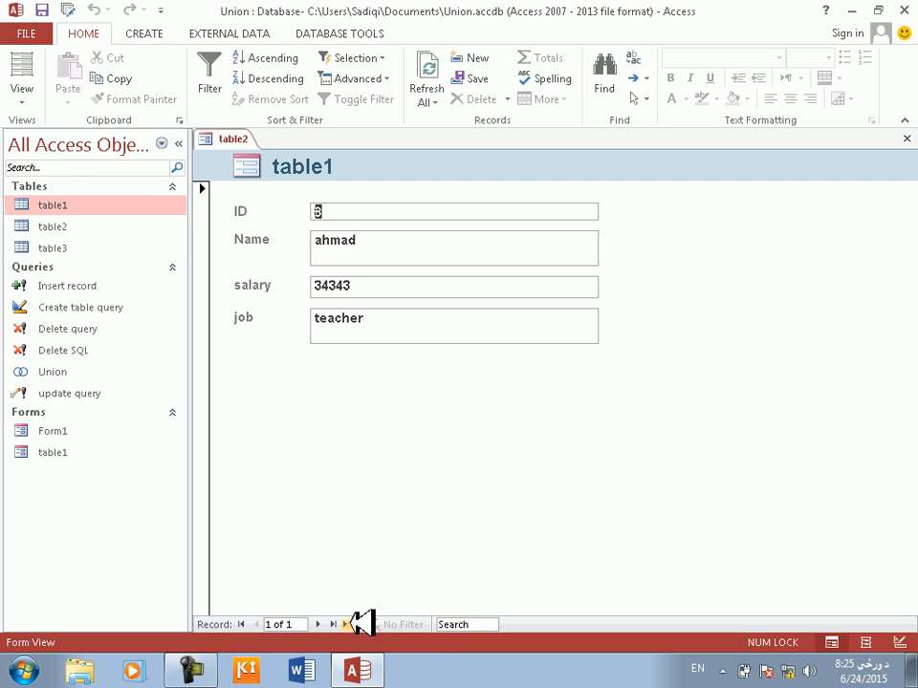
# Add a new record through the table1 form with the person's name, salary 345 and job teacher.
pyautogui.click(349, 624)
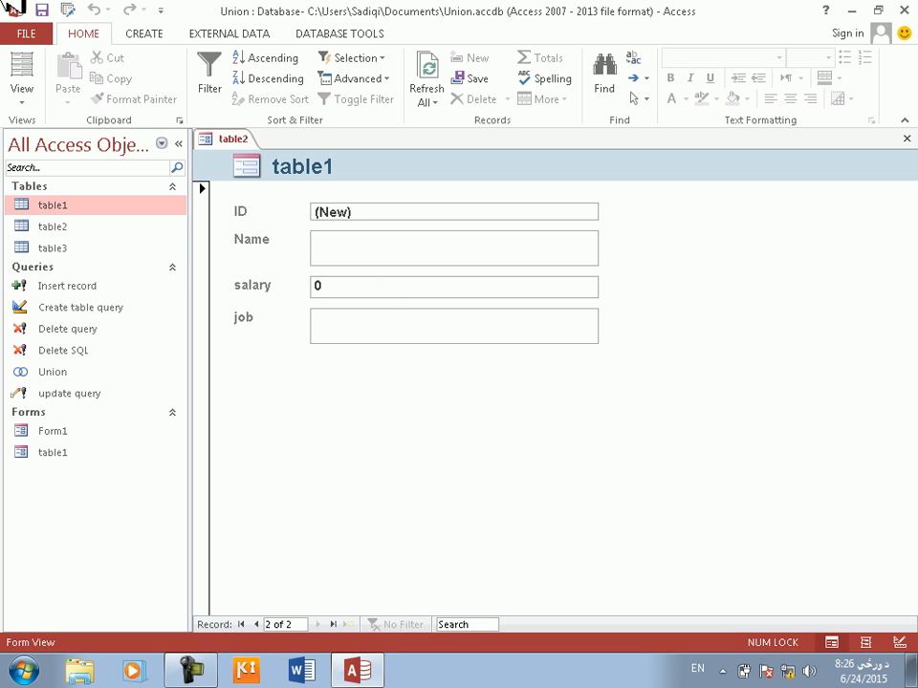
pyautogui.write('ahmad')
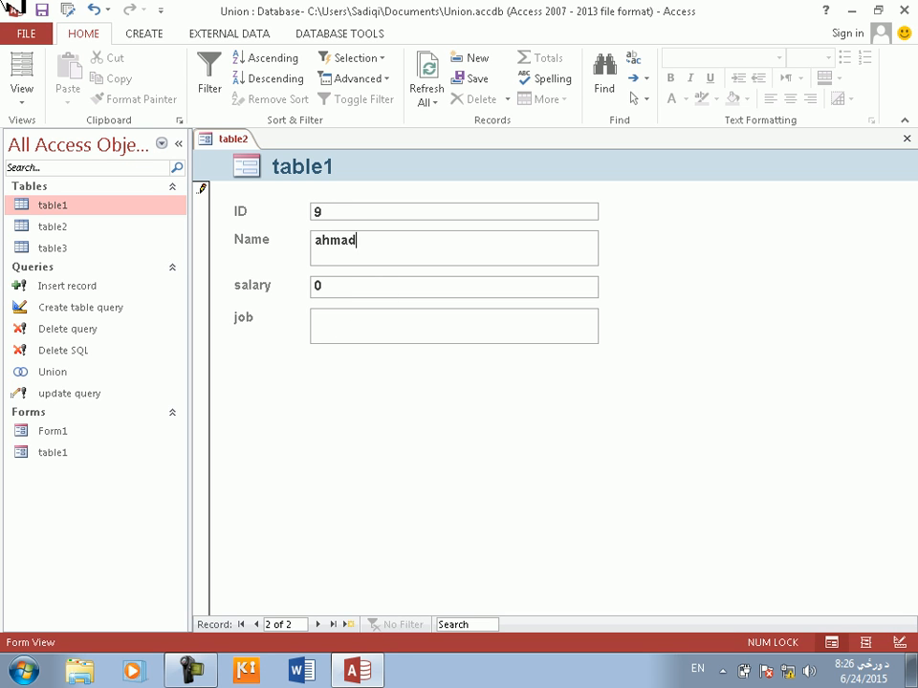
pyautogui.press('Tab')
pyautogui.write('345')
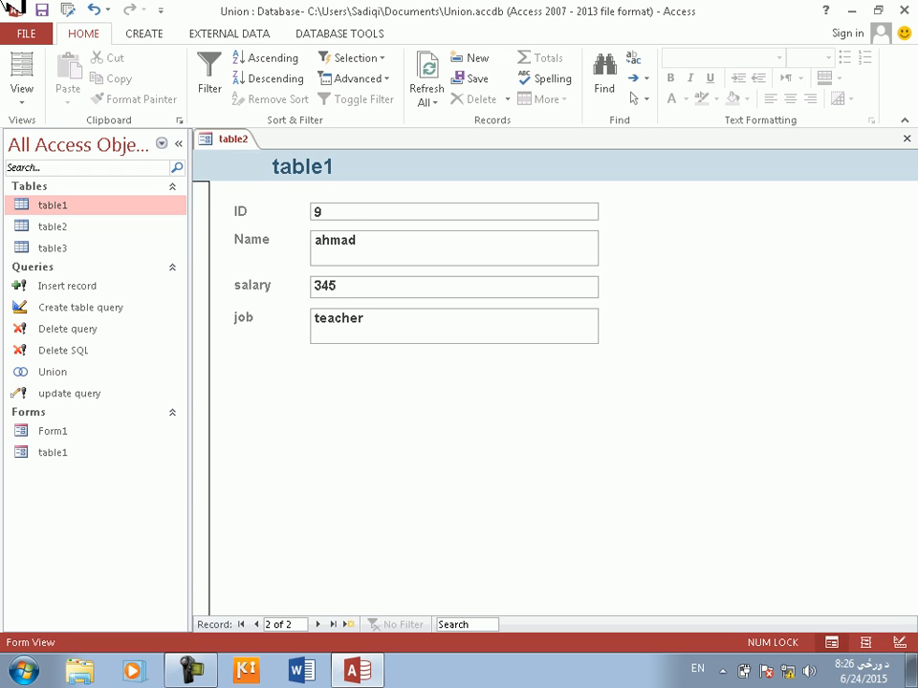
pyautogui.press('Tab')
pyautogui.press('Tab')
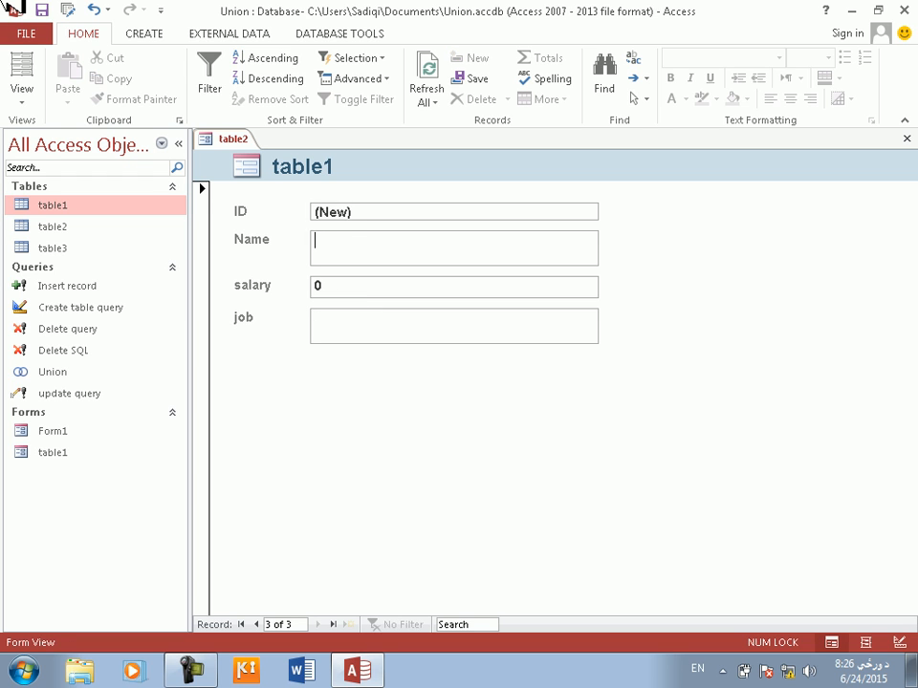
# Try to add another record with the person's name, salary 234 and job cleaner.
pyautogui.write('khalid')
pyautogui.press('Tab')
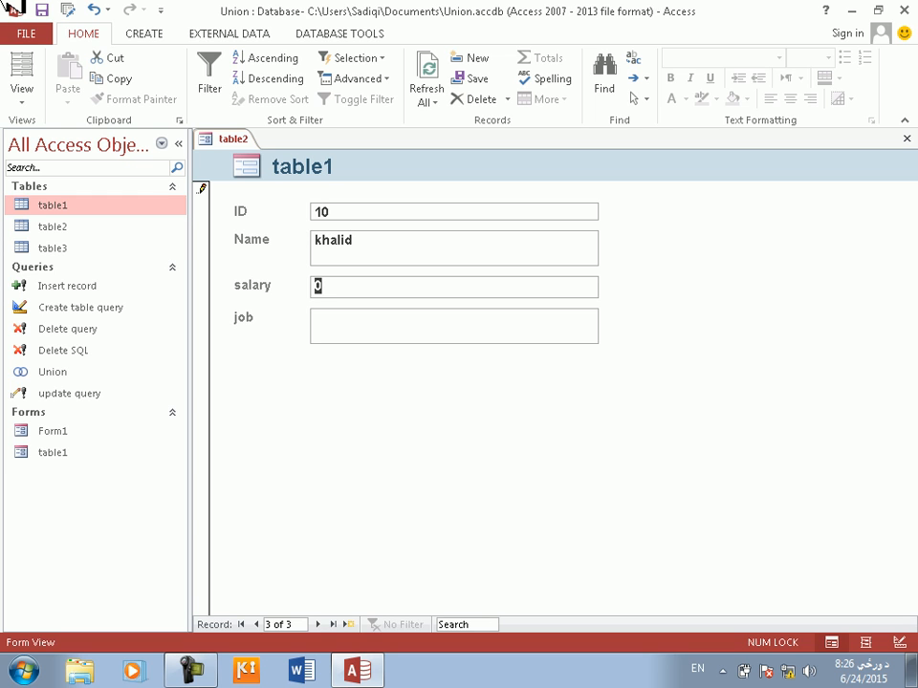
pyautogui.write('234')
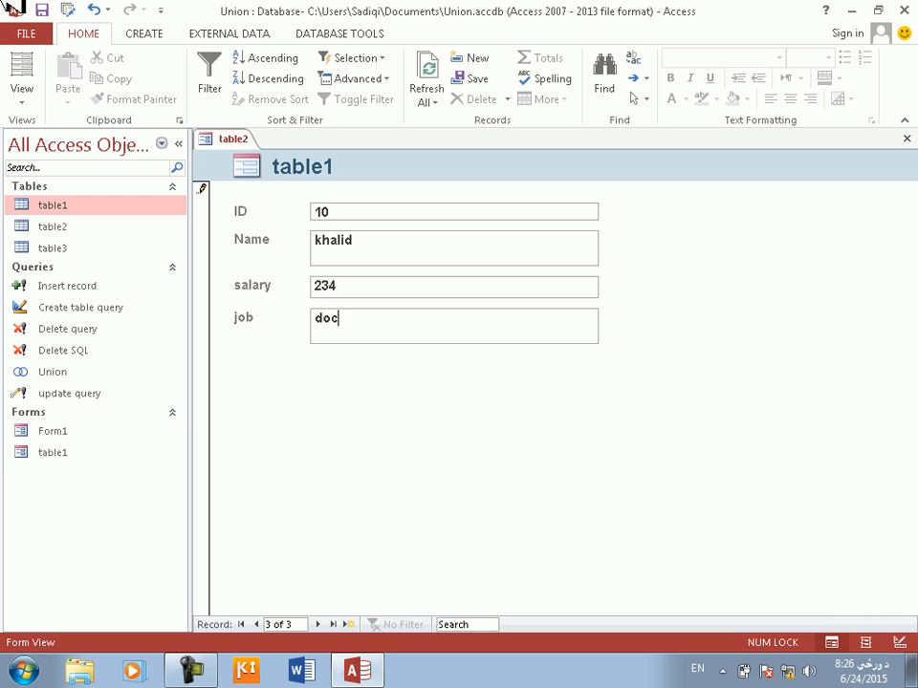
pyautogui.press('Tab')
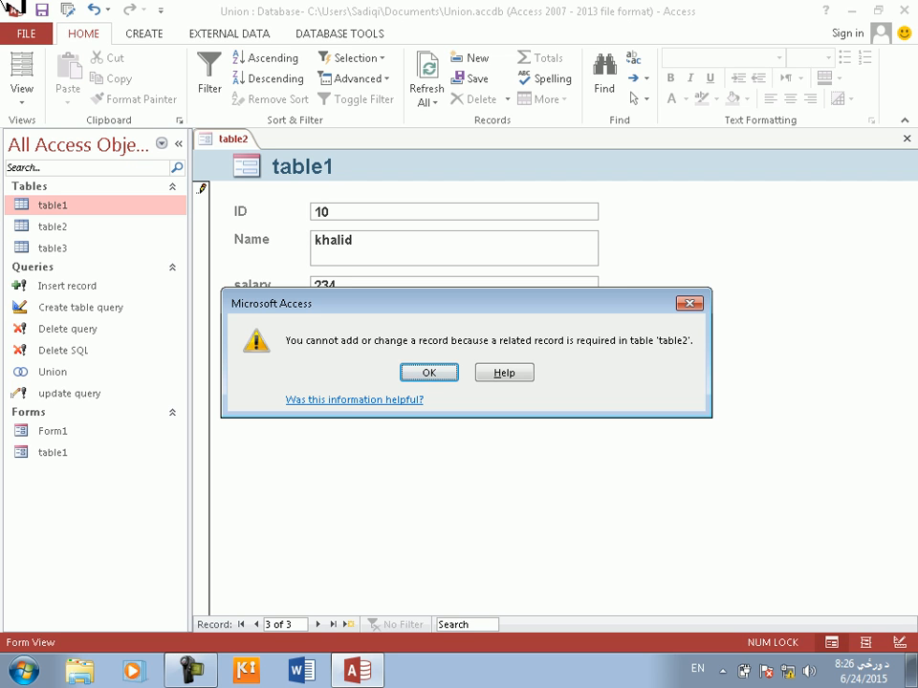
pyautogui.press('Return')
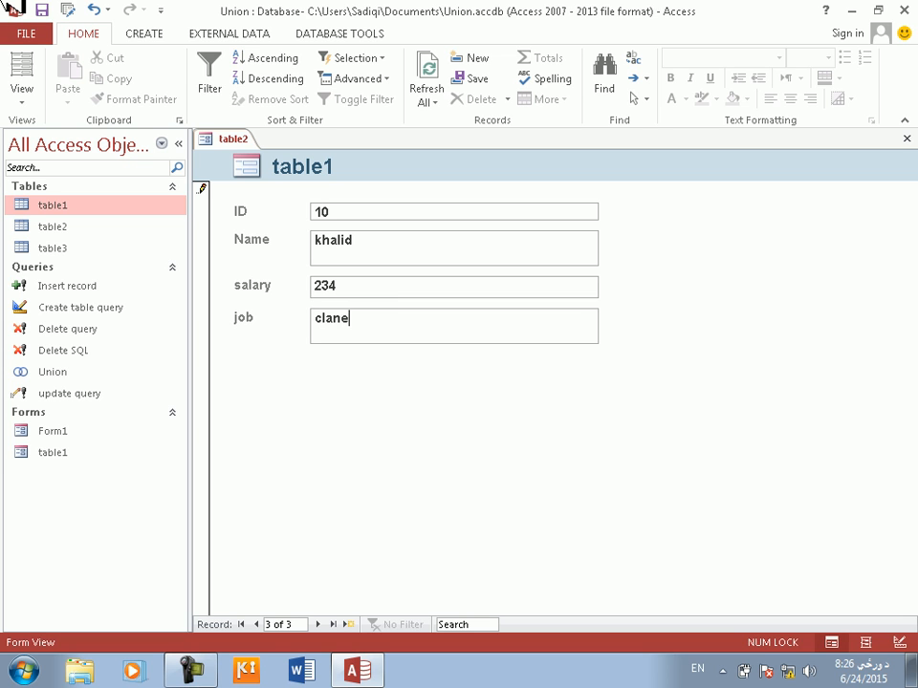
pyautogui.press('Return')
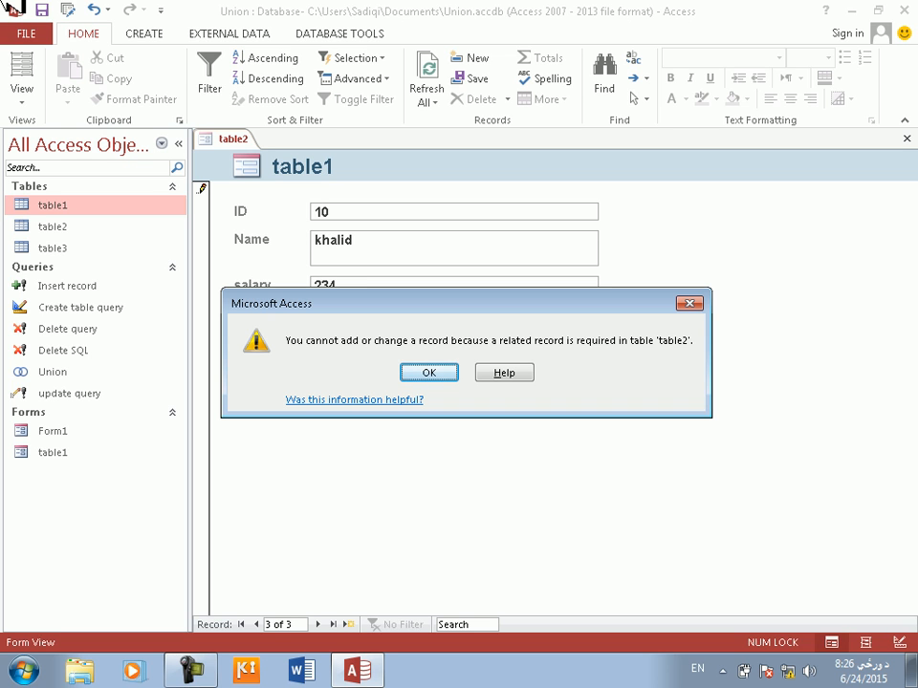
pyautogui.press('Return')
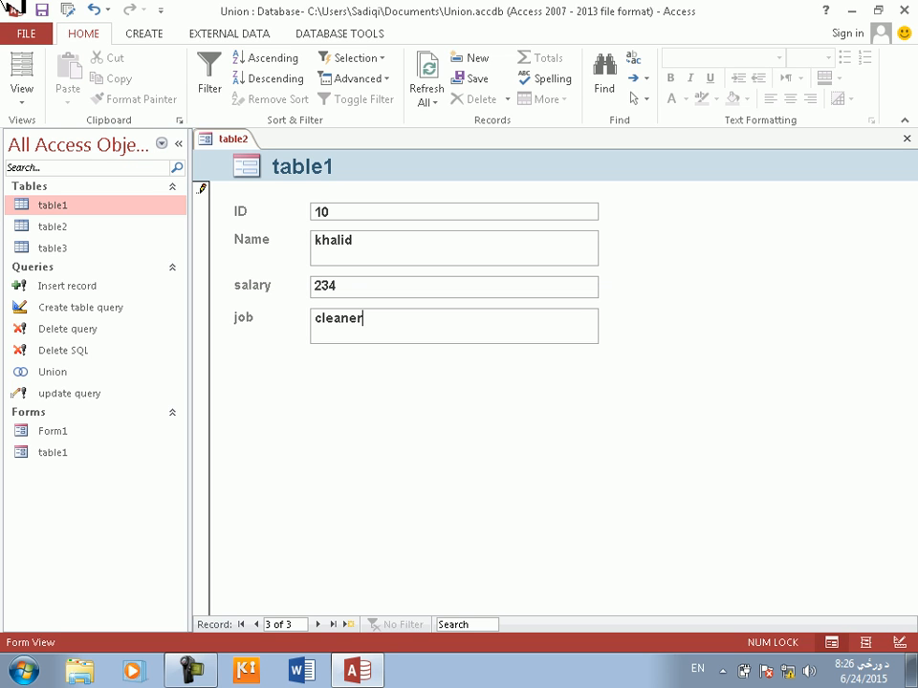
# Examine the records in table1 and table2, expand the related records of table2's first row, and close table2.
pyautogui.click(89, 199)
pyautogui.doubleClick(89, 201)
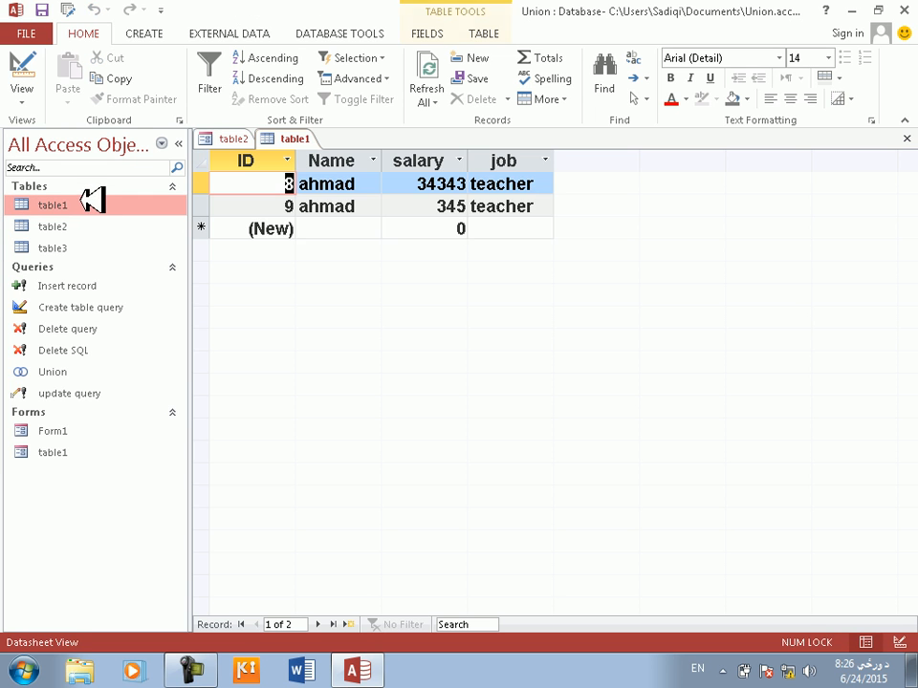
pyautogui.click(325, 208)
pyautogui.doubleClick(119, 227)
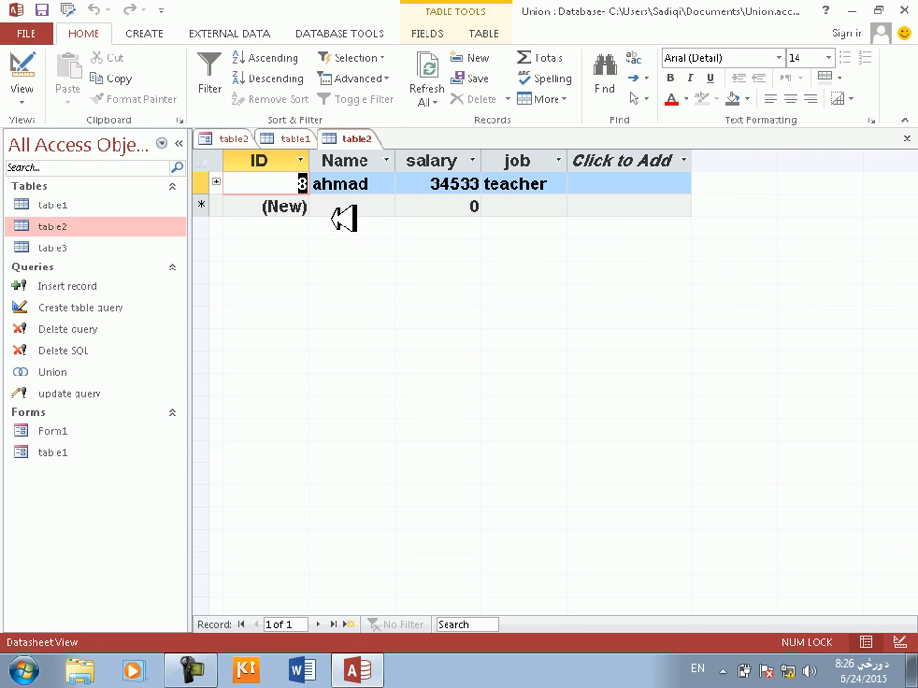
pyautogui.click(217, 181)
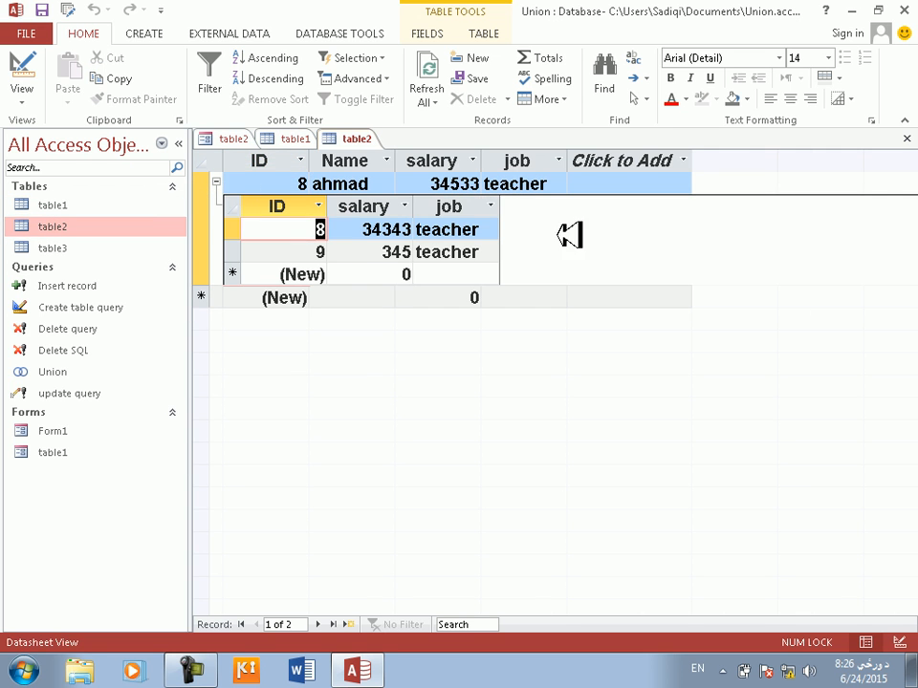
pyautogui.click(907, 139)
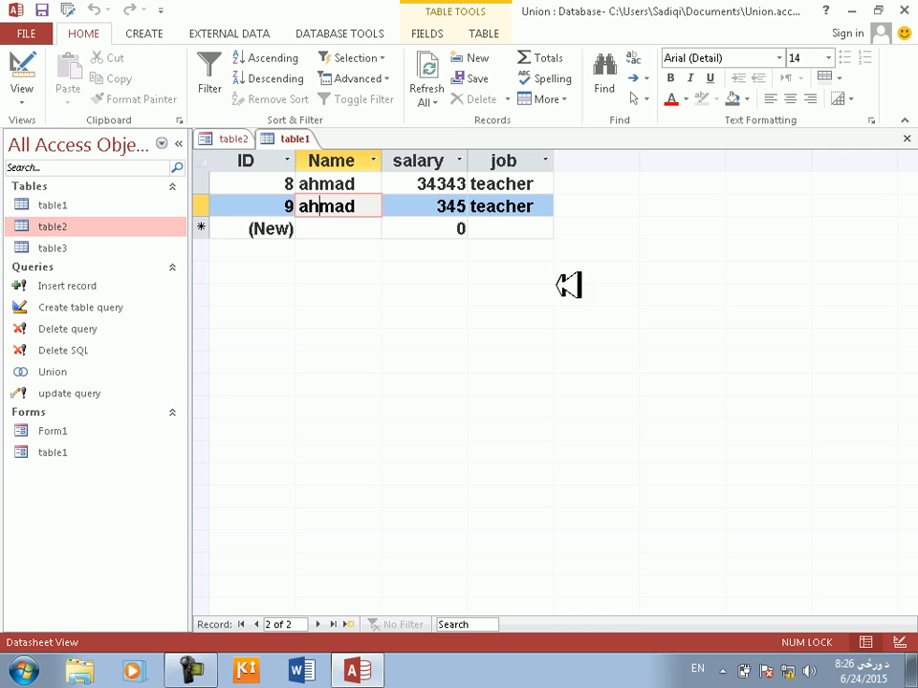
# Open the relationships layout of the Union database.
pyautogui.click(252, 32)
pyautogui.click(369, 33)
pyautogui.click(209, 77)
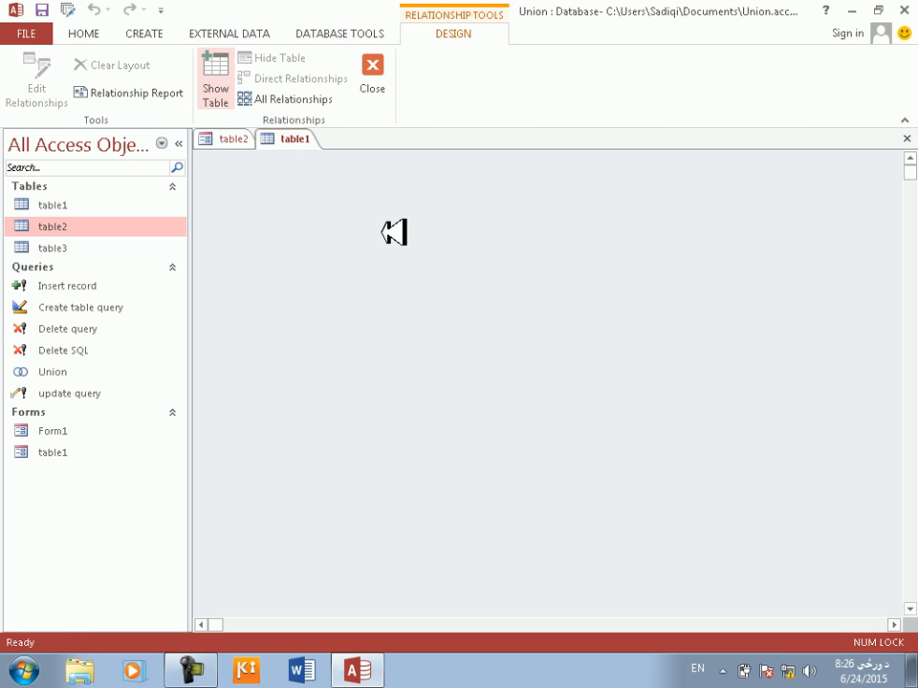
# Try to delete the relationship between table1 and table2.
pyautogui.click(479, 230)
pyautogui.rightClick(490, 231)
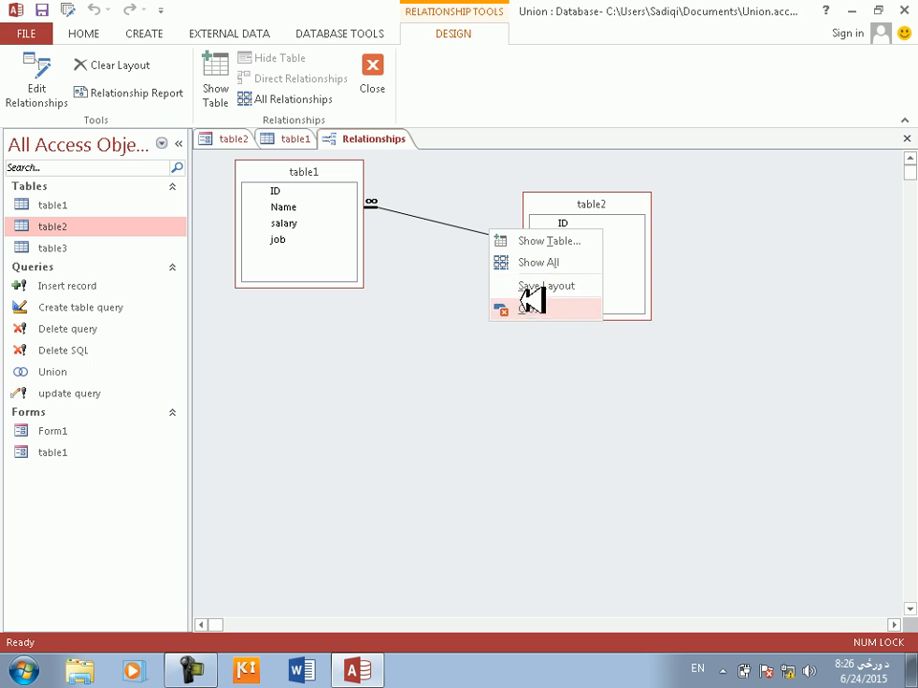
pyautogui.click(461, 226)
pyautogui.rightClick(470, 231)
pyautogui.click(469, 230)
pyautogui.rightClick(469, 230)
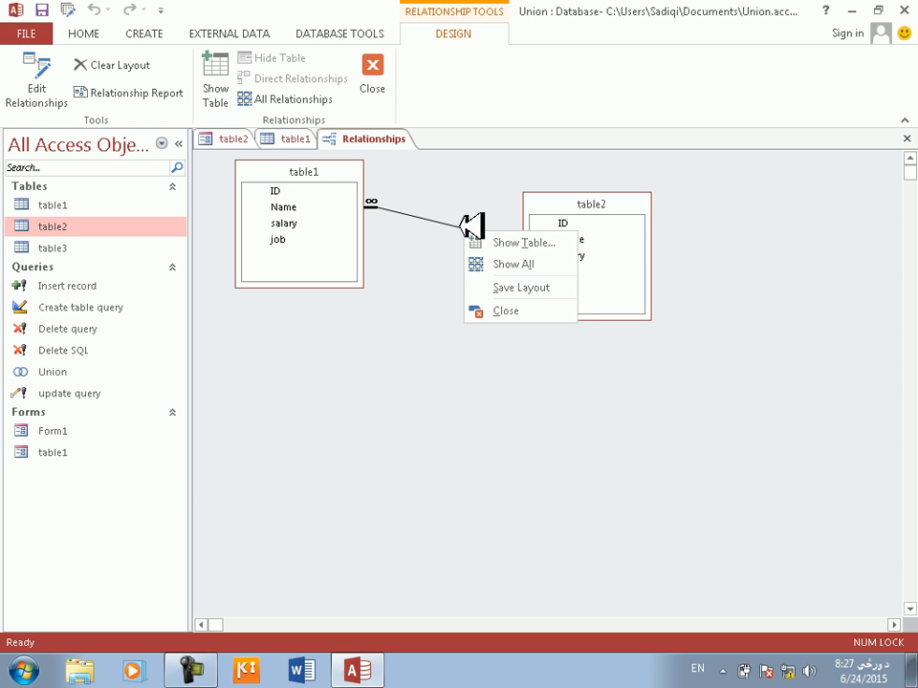
pyautogui.click(465, 225)
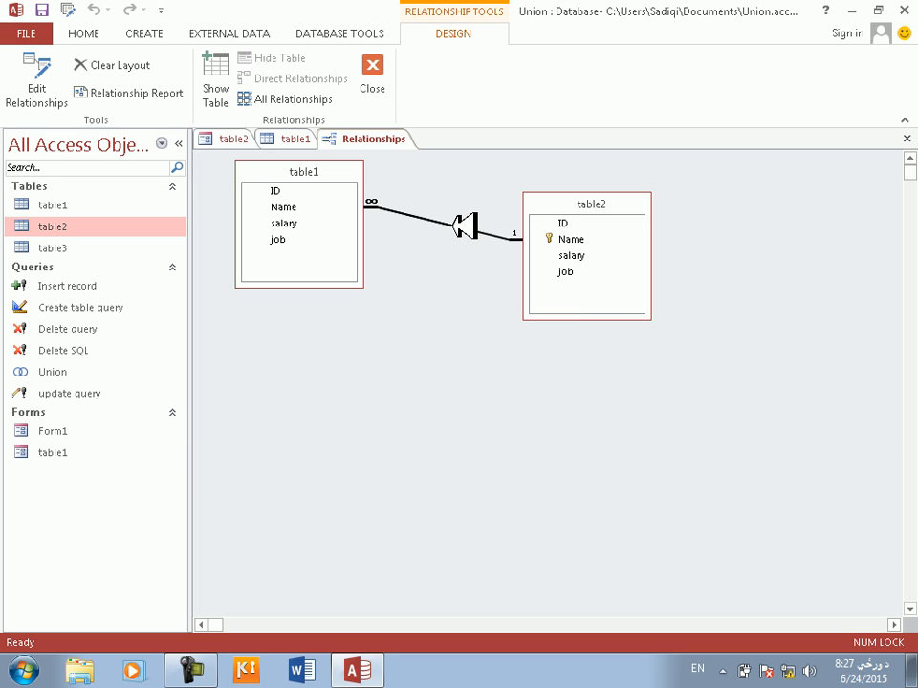
pyautogui.rightClick(459, 227)
pyautogui.click(493, 259)
pyautogui.click(447, 382)
pyautogui.click(429, 372)
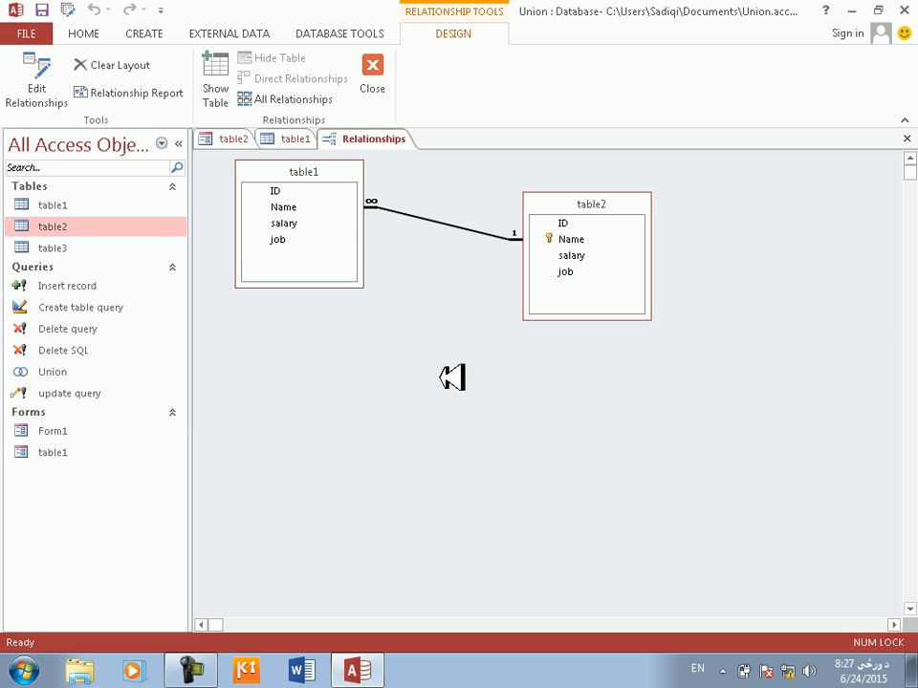
# Close the table1 datasheet and try again to delete the relationship linking its Name field to table2.
pyautogui.click(298, 139)
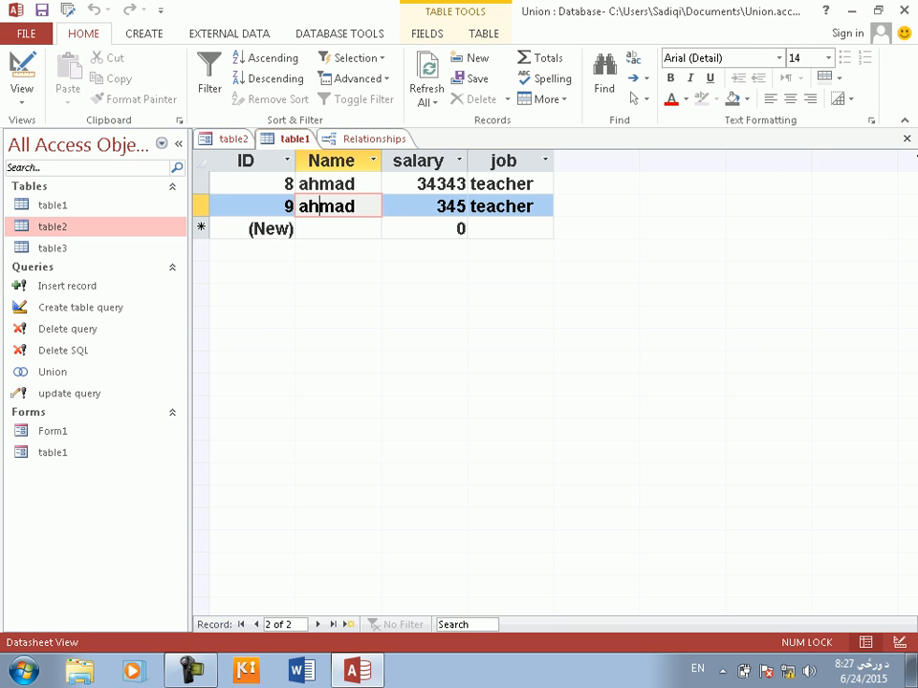
pyautogui.click(908, 139)
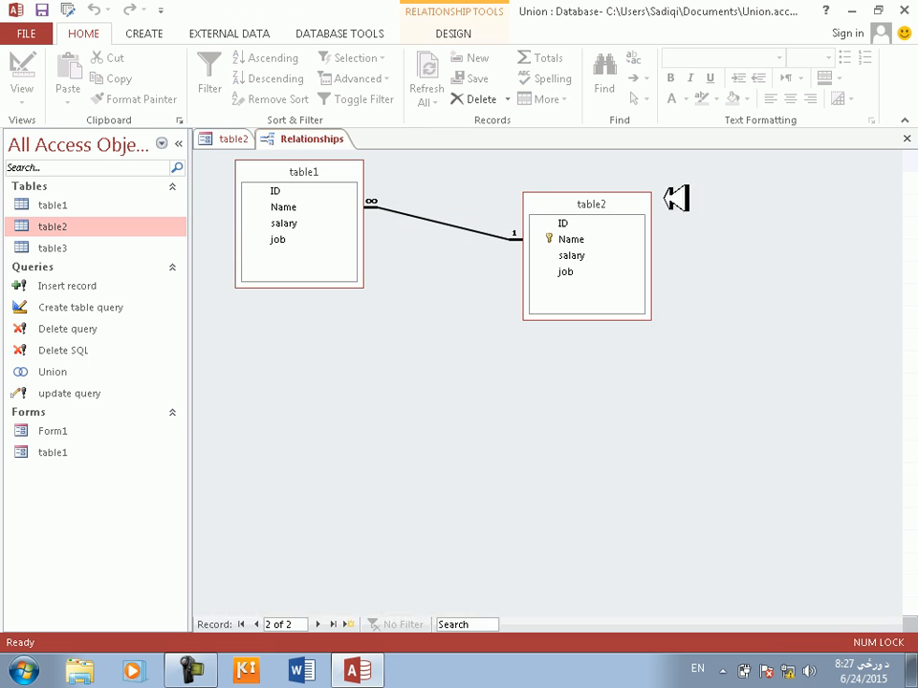
pyautogui.rightClick(485, 230)
pyautogui.click(518, 261)
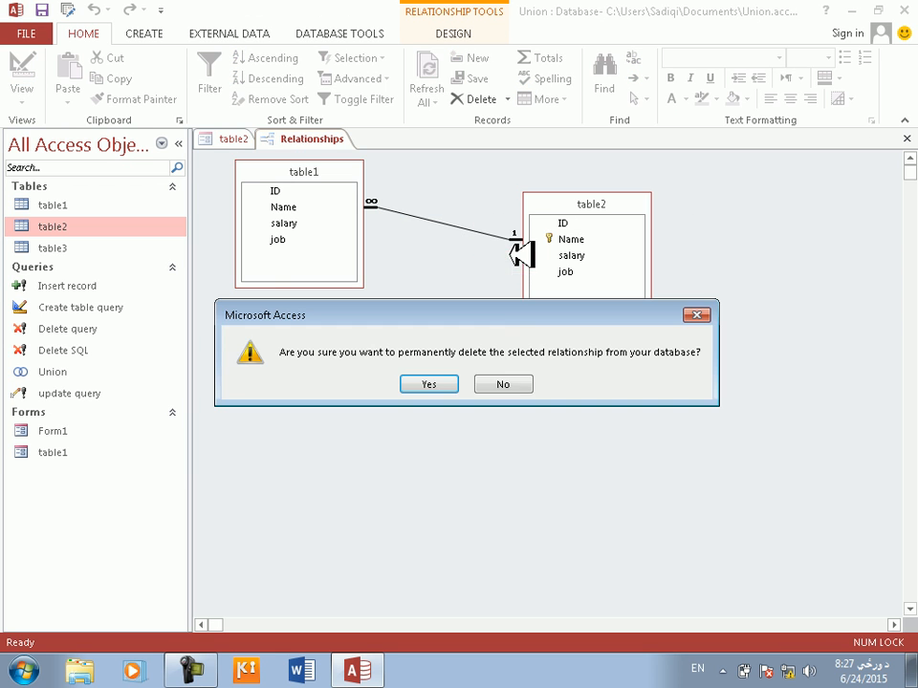
pyautogui.click(450, 386)
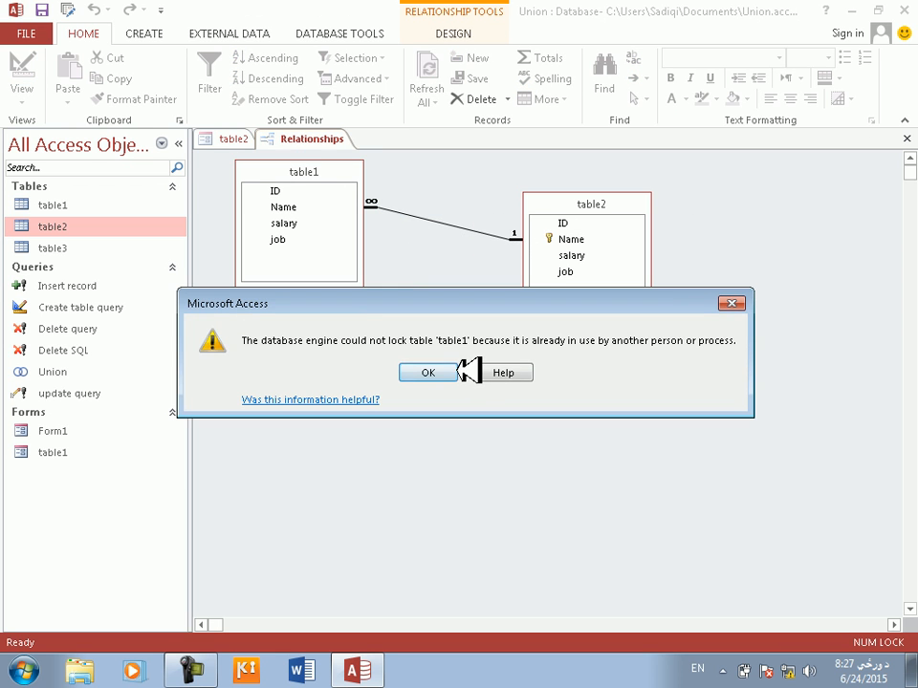
pyautogui.click(457, 371)
# Close the table1 form without saving its design, discarding the pending record with job cleaner.
pyautogui.click(251, 139)
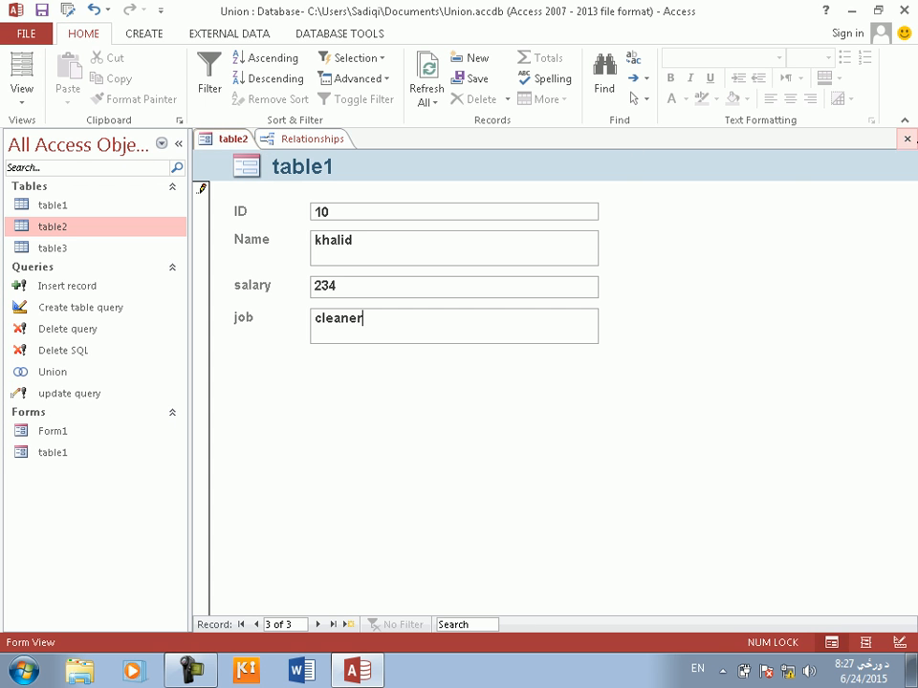
pyautogui.click(910, 141)
pyautogui.click(483, 383)
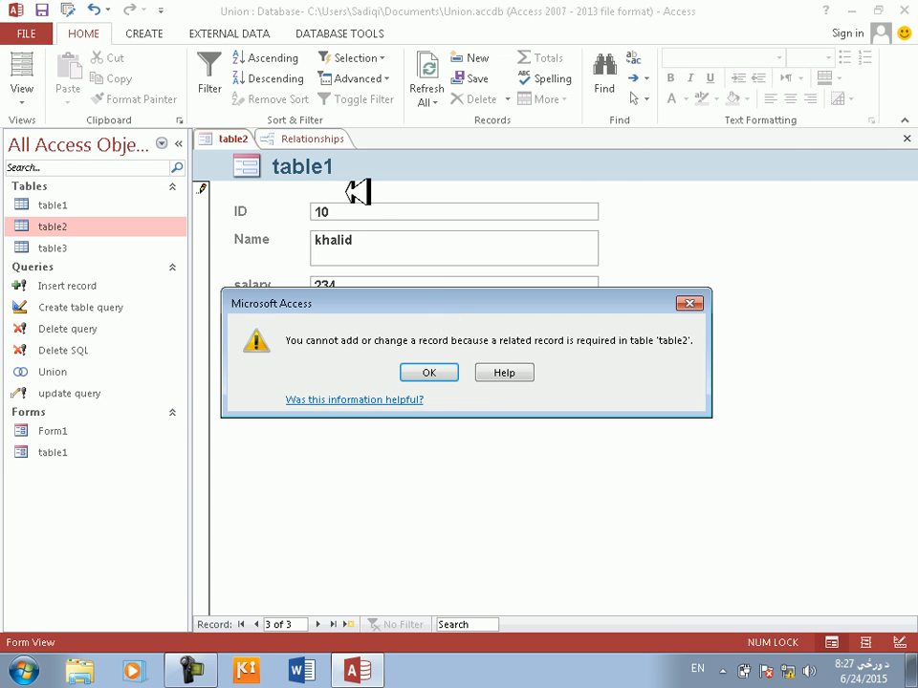
pyautogui.click(435, 373)
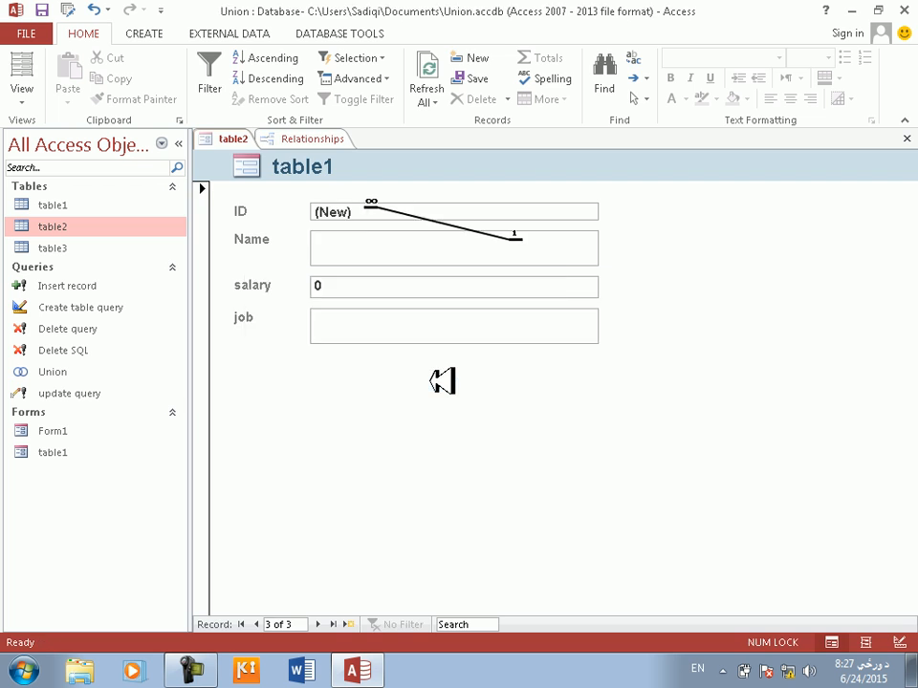
pyautogui.click(436, 384)
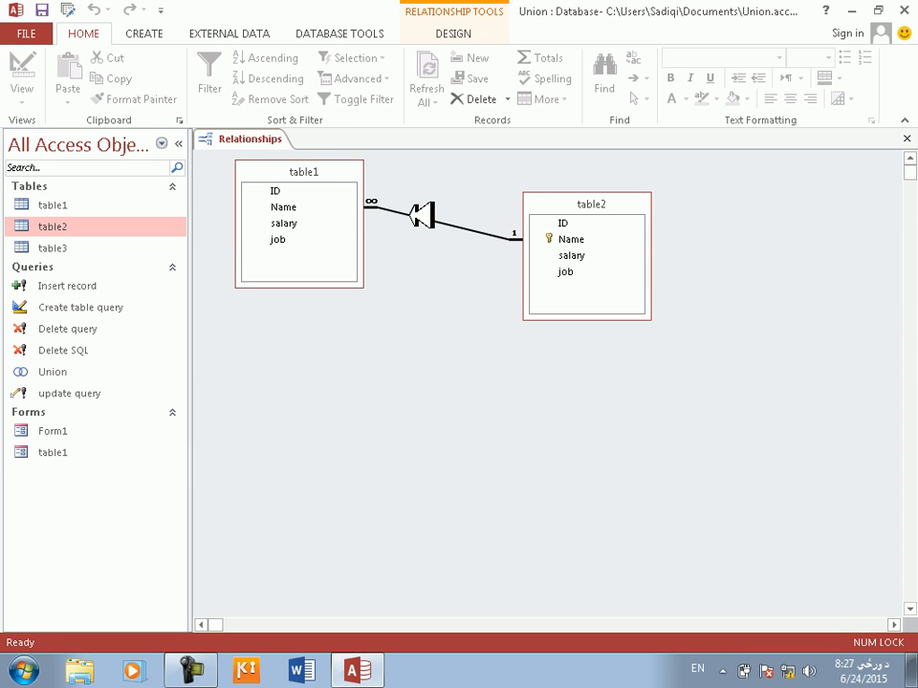
# Permanently delete the relationship between table1 and table2, and close the relationships layout.
pyautogui.rightClick(422, 214)
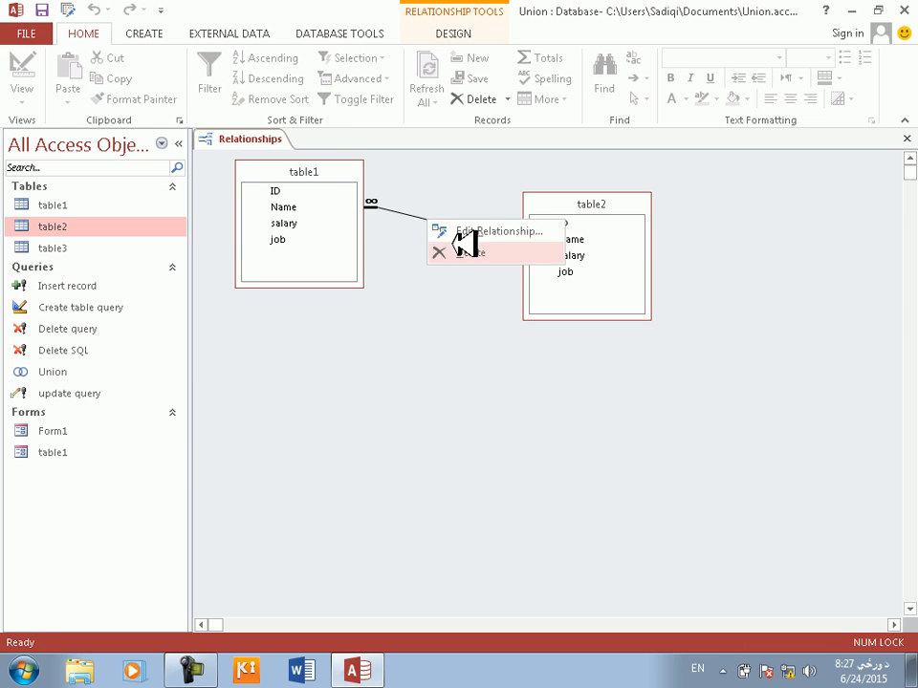
pyautogui.click(465, 246)
pyautogui.click(444, 383)
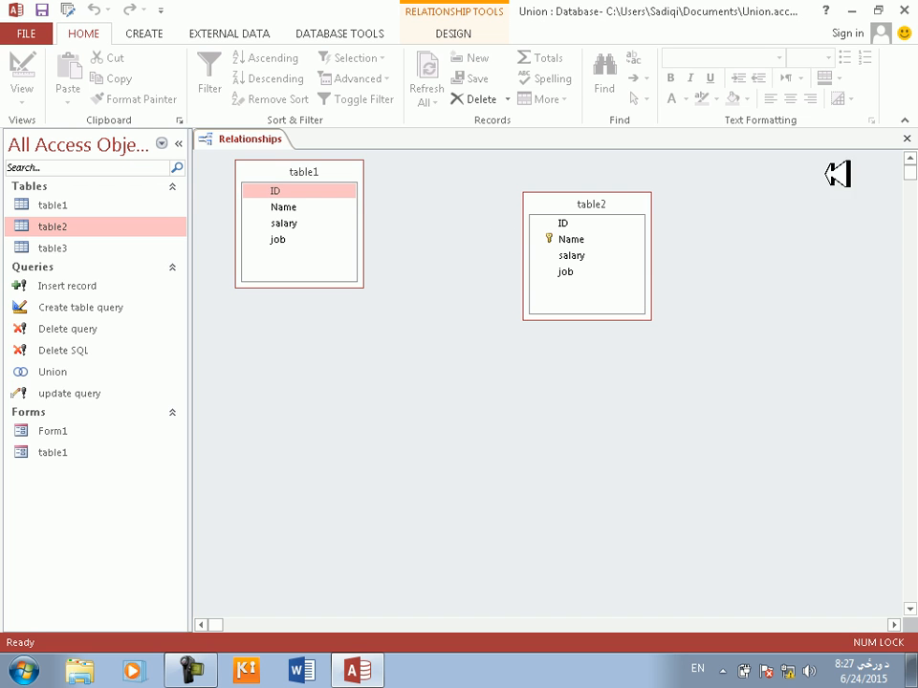
pyautogui.click(908, 139)
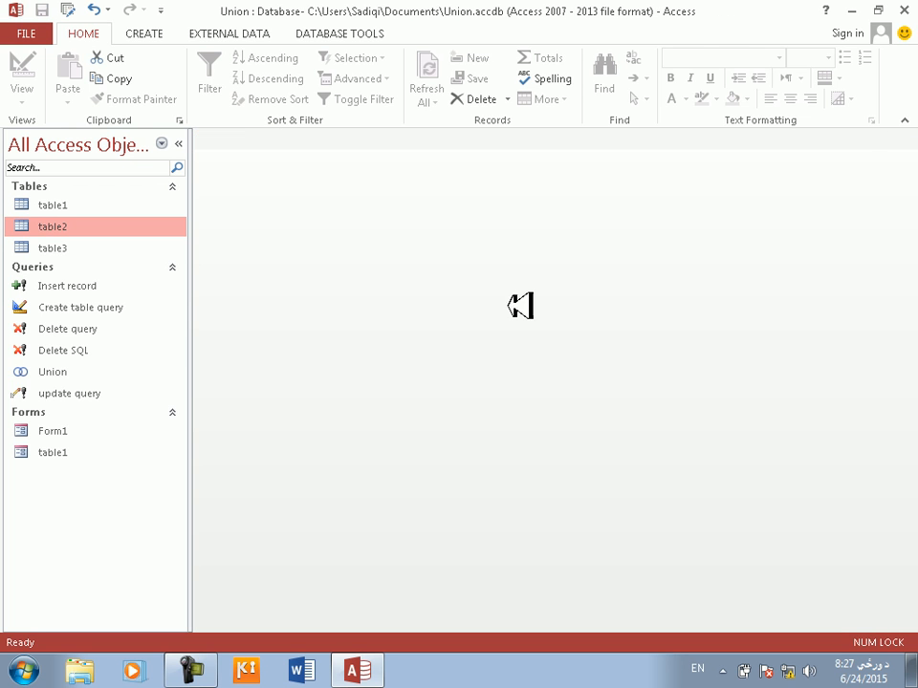
# Create a form from table2 with its field boxes narrowed to under half width and moved toward the centre, shown in Form view.
pyautogui.click(144, 34)
pyautogui.click(312, 88)
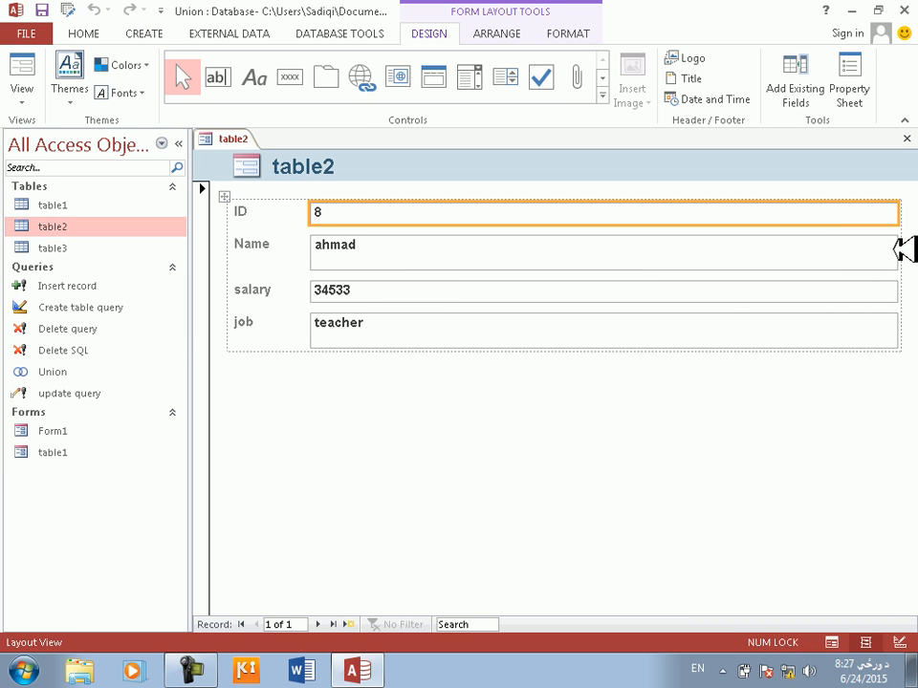
pyautogui.moveTo(908, 216); pyautogui.dragTo(571, 229)
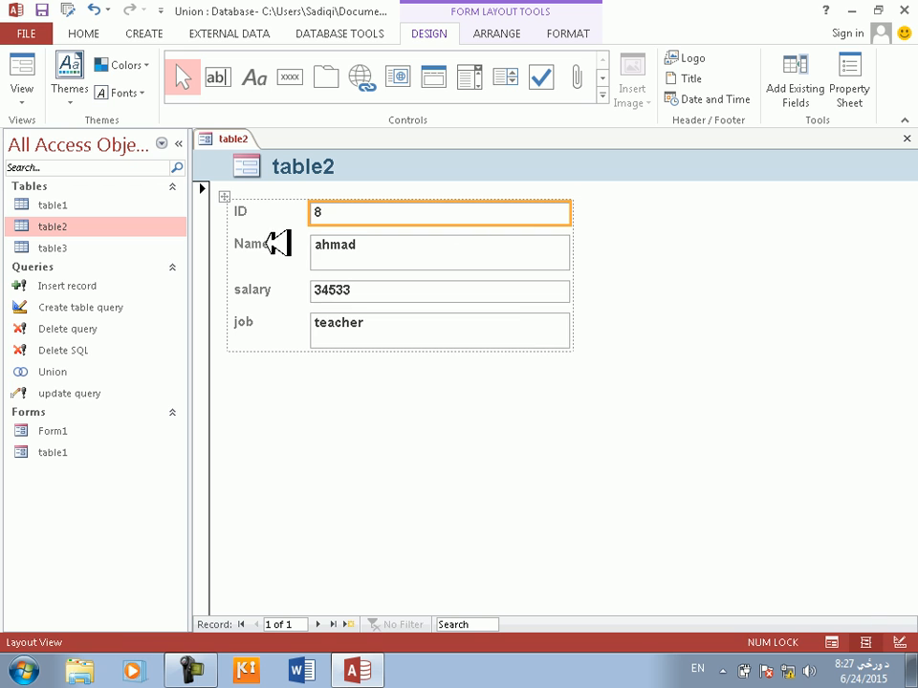
pyautogui.moveTo(228, 196); pyautogui.dragTo(420, 191)
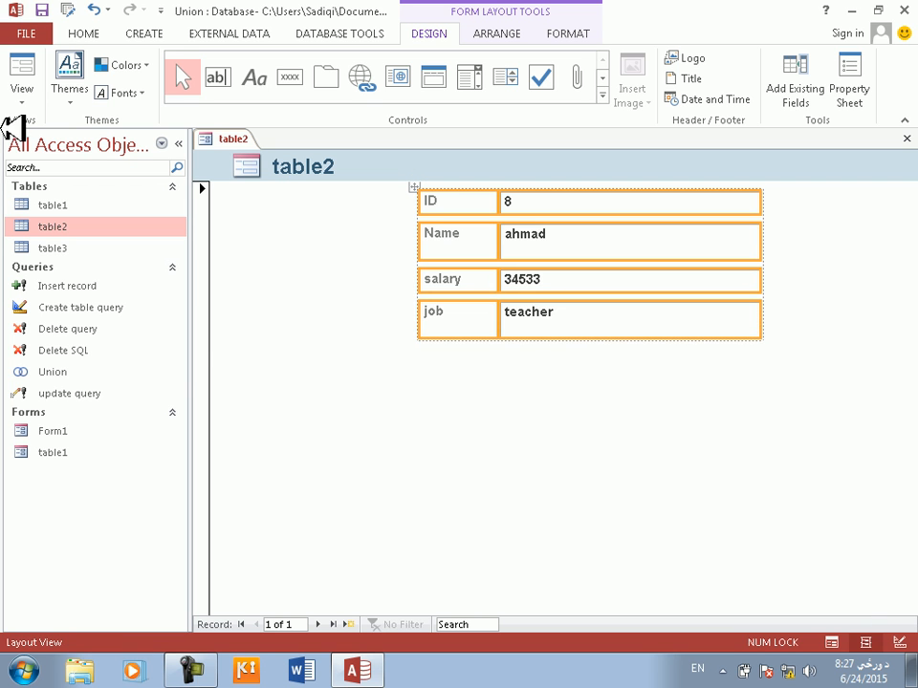
pyautogui.click(23, 67)
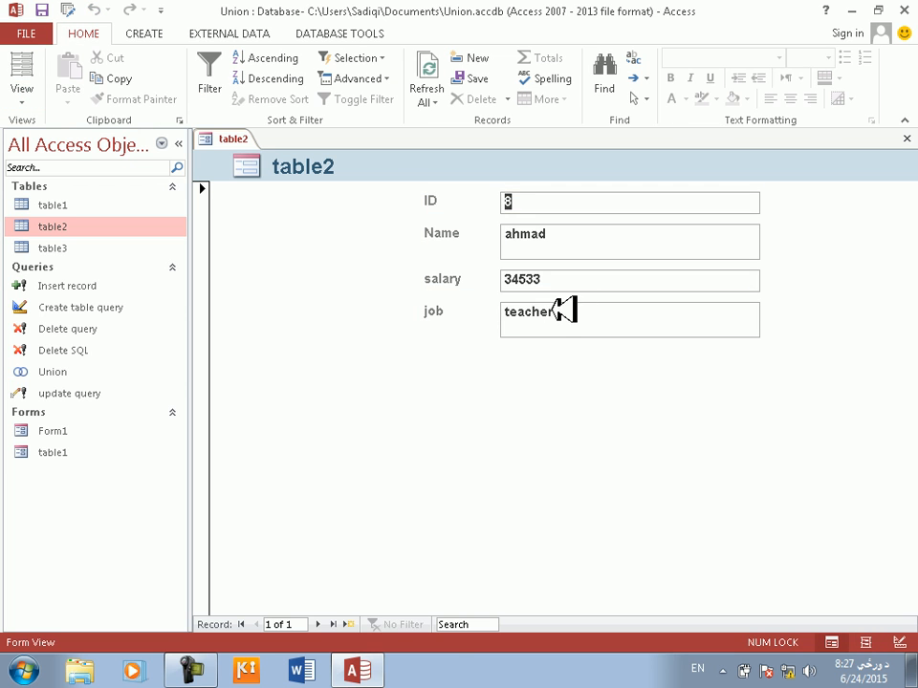
# Try to add a record through the table2 form with the person's name, salary 345 and job teacher.
pyautogui.click(554, 240)
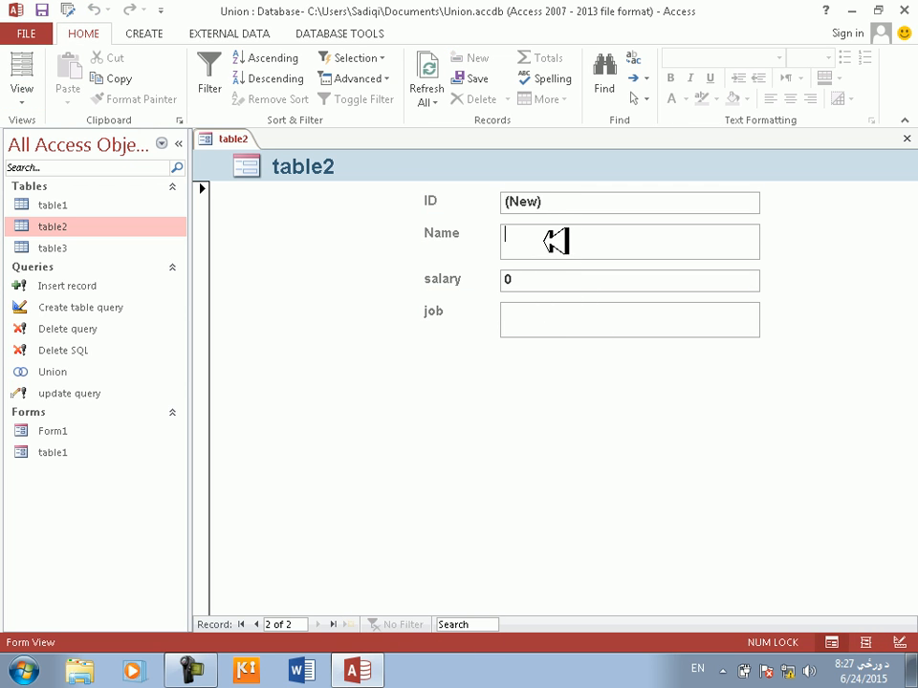
pyautogui.write('ahmad')
pyautogui.write('345')
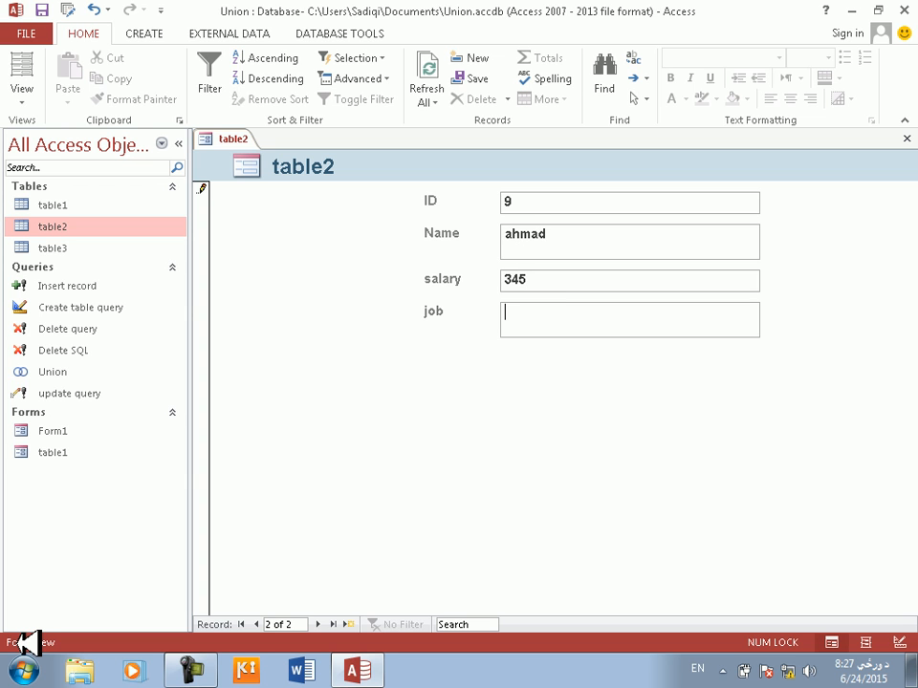
pyautogui.press('Return')
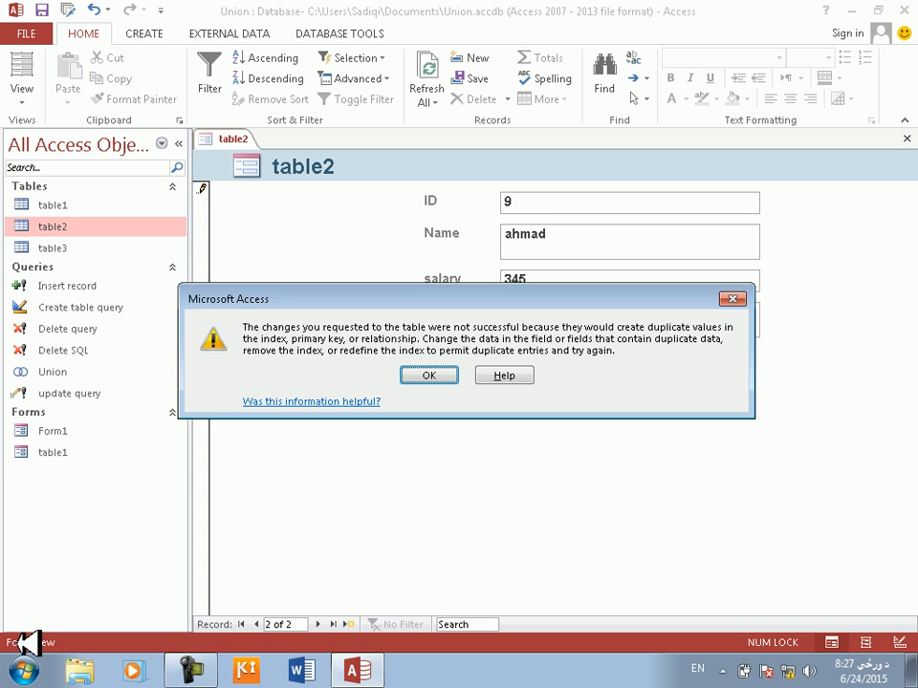
pyautogui.press('Return')
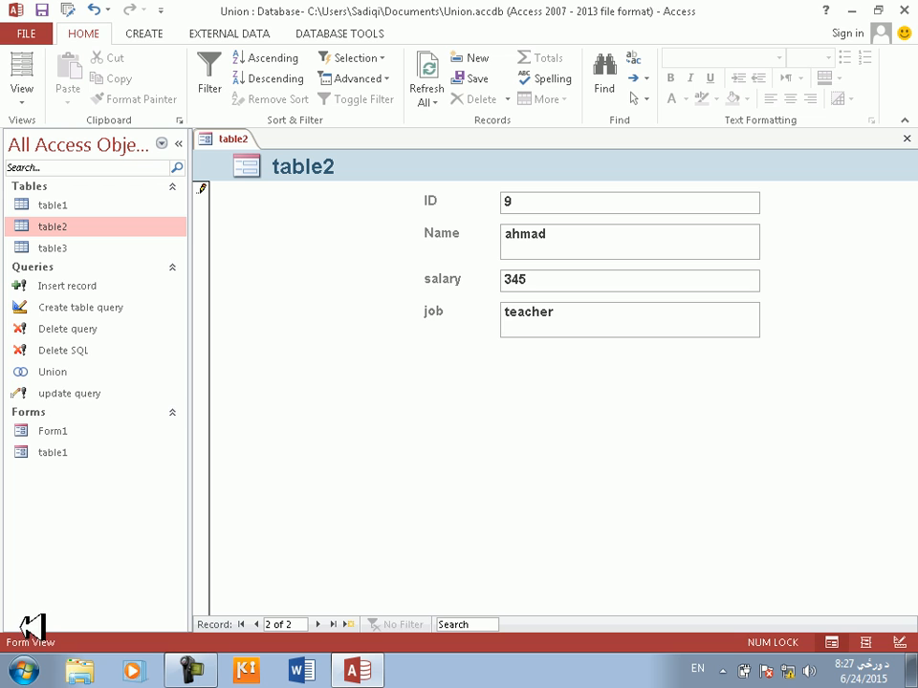
pyautogui.click(350, 623)
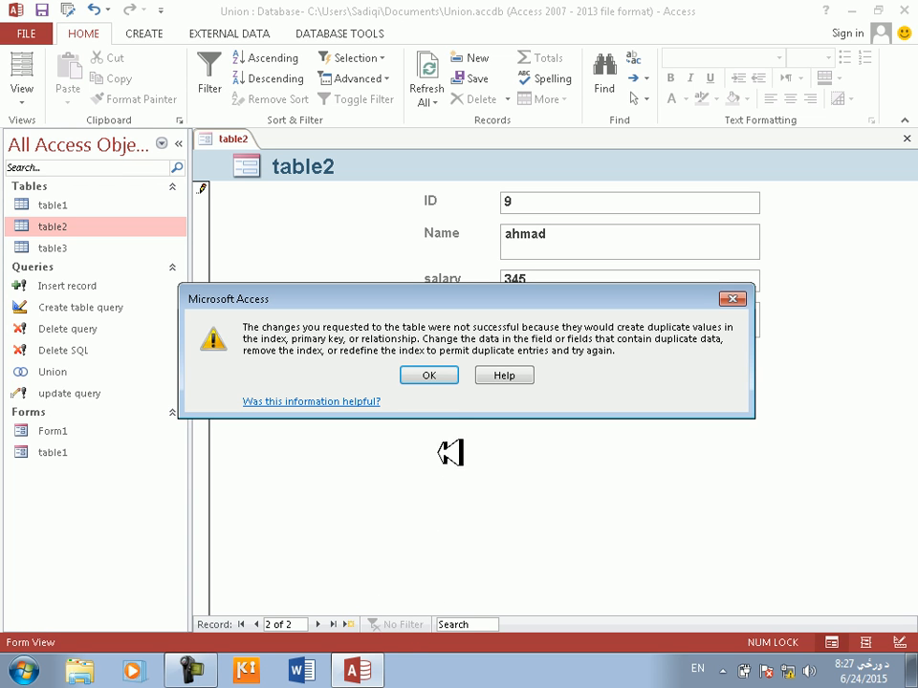
pyautogui.click(428, 376)
# Close the table2 form without saving its design, discarding the pending record.
pyautogui.click(907, 139)
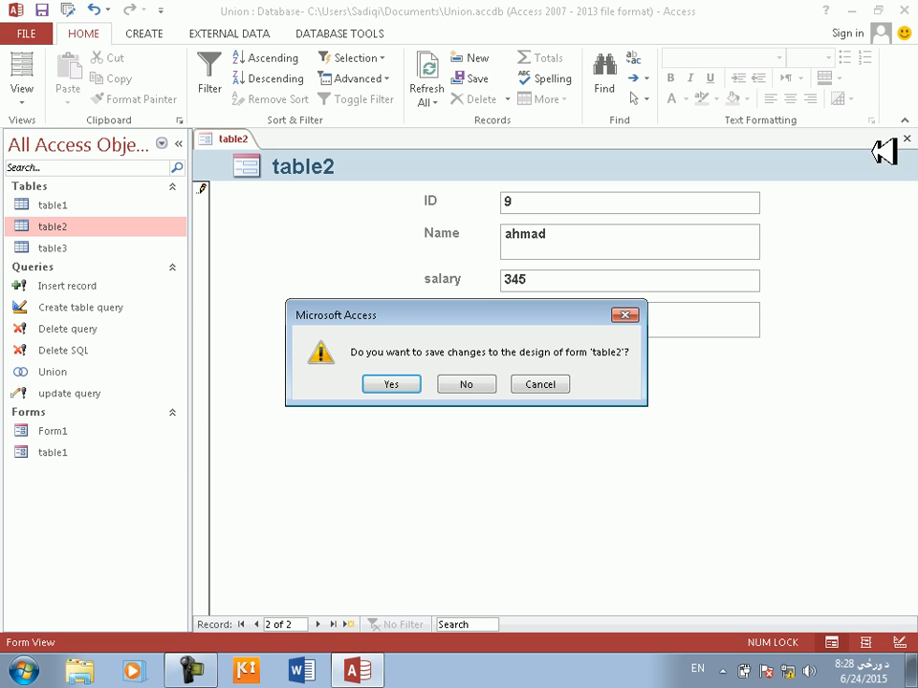
pyautogui.click(467, 381)
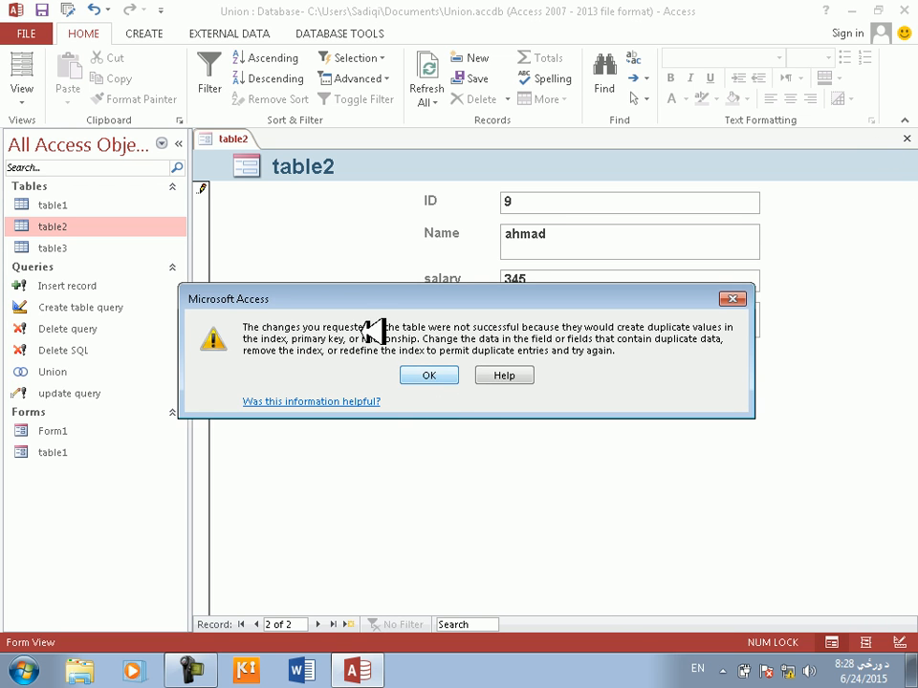
pyautogui.click(438, 376)
pyautogui.click(435, 386)
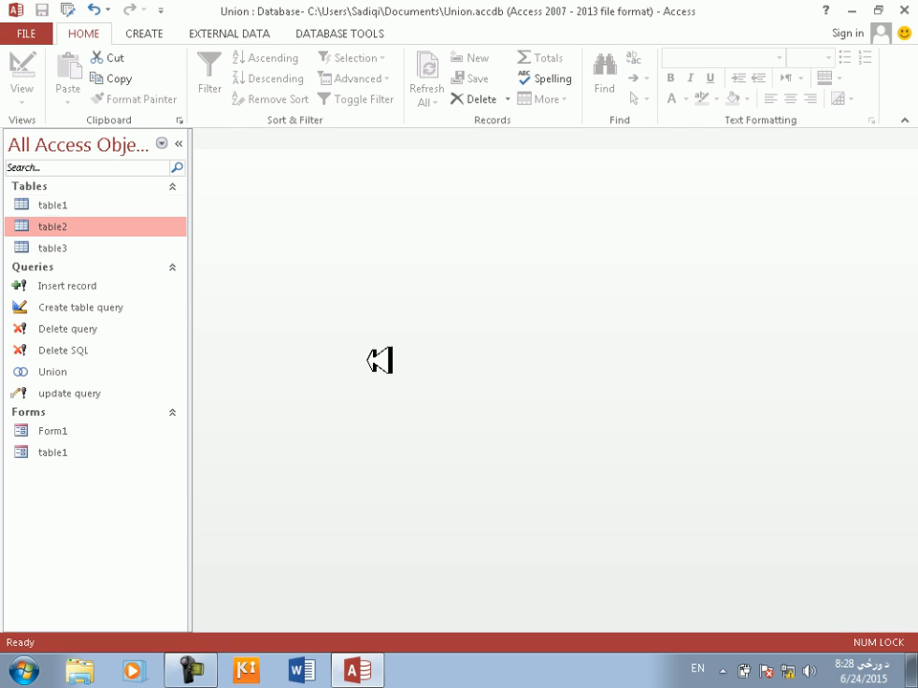
# Open Database3.accdb with its content enabled, and view Table1's fields and records before closing the table.
pyautogui.click(29, 33)
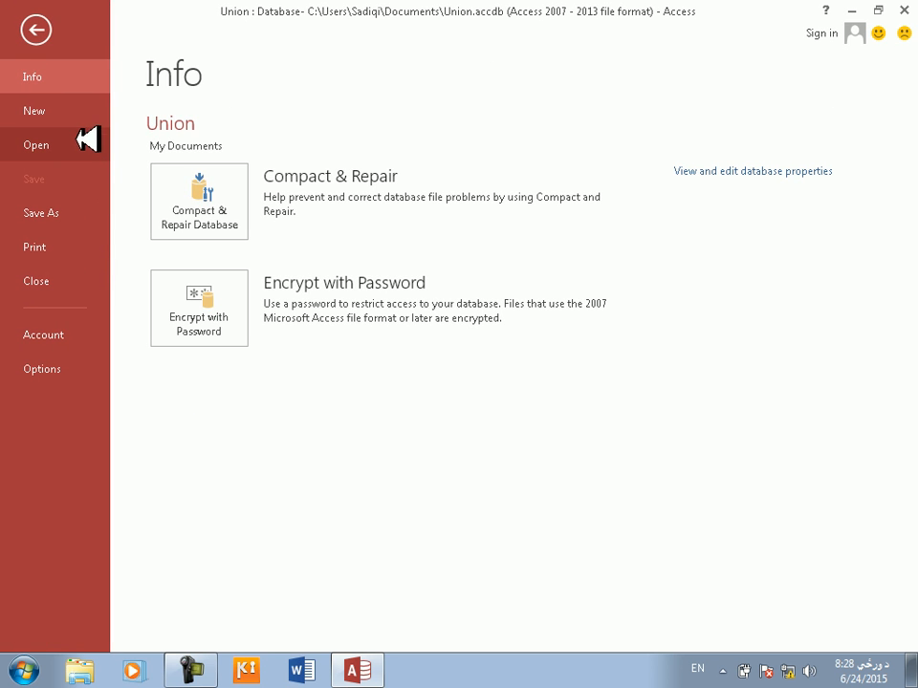
pyautogui.click(82, 143)
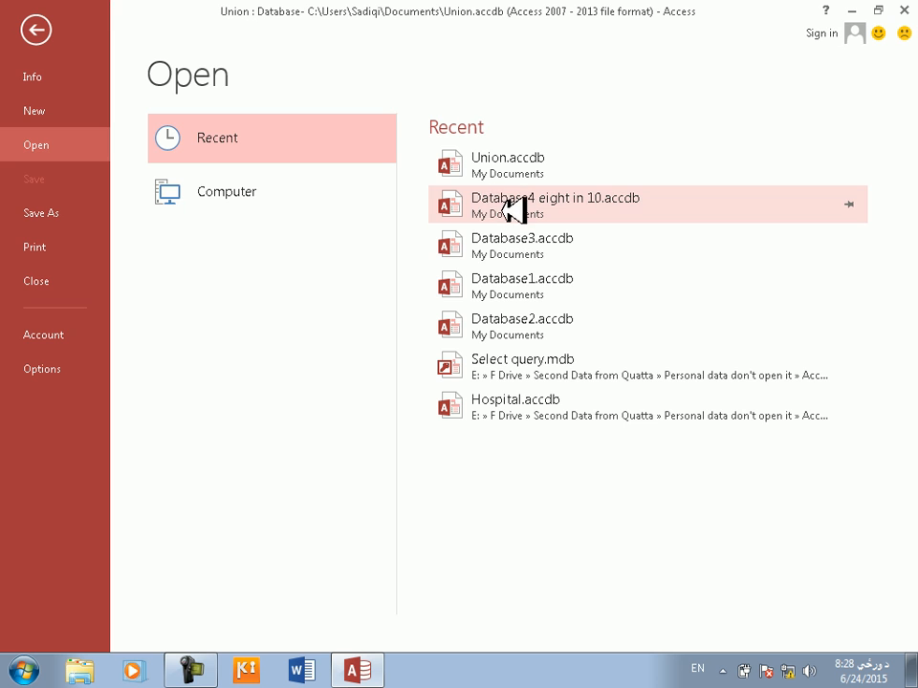
pyautogui.click(541, 247)
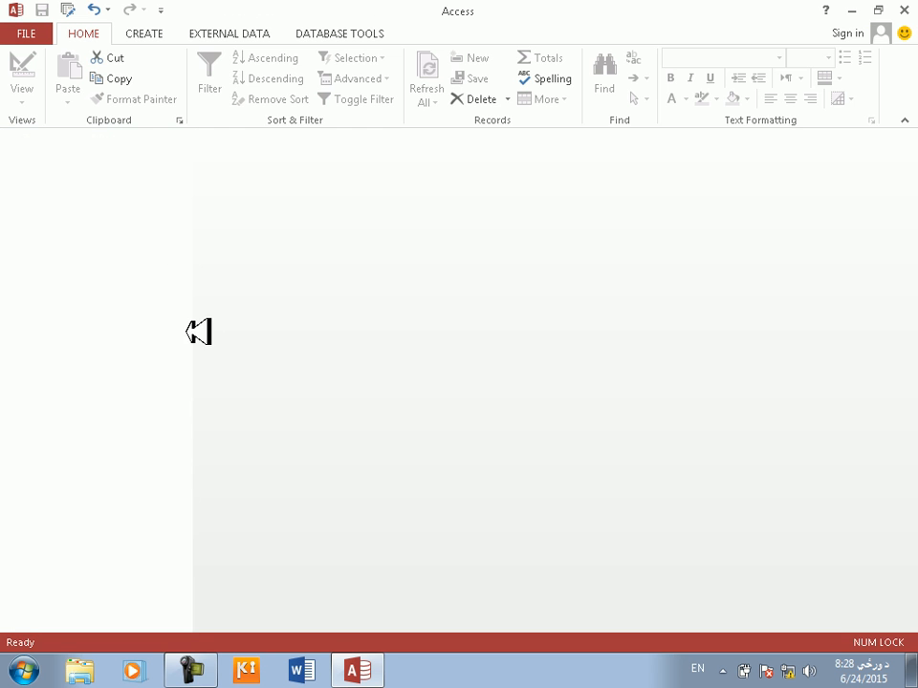
pyautogui.click(111, 231)
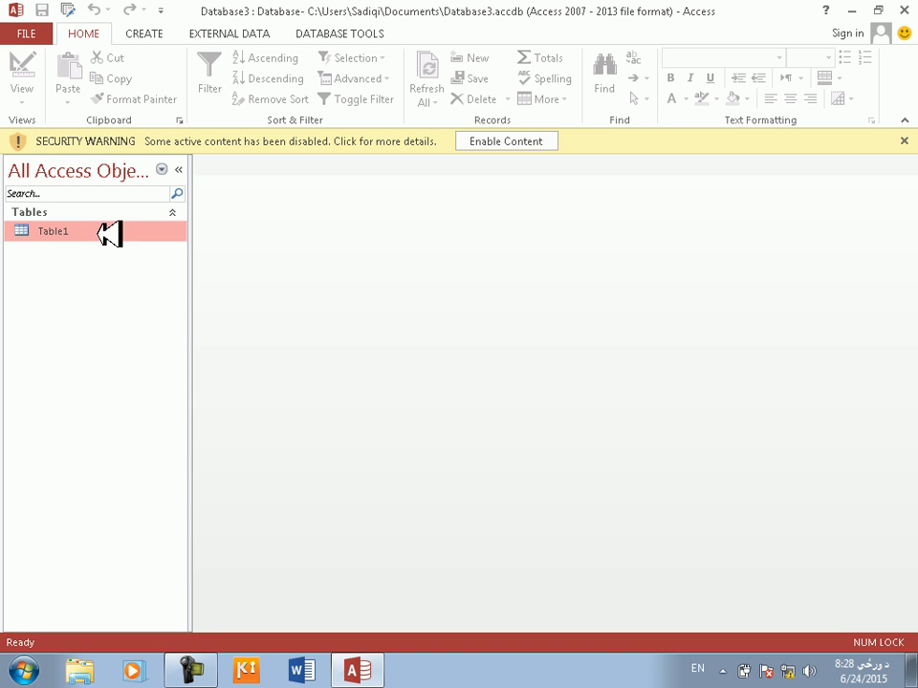
pyautogui.click(540, 141)
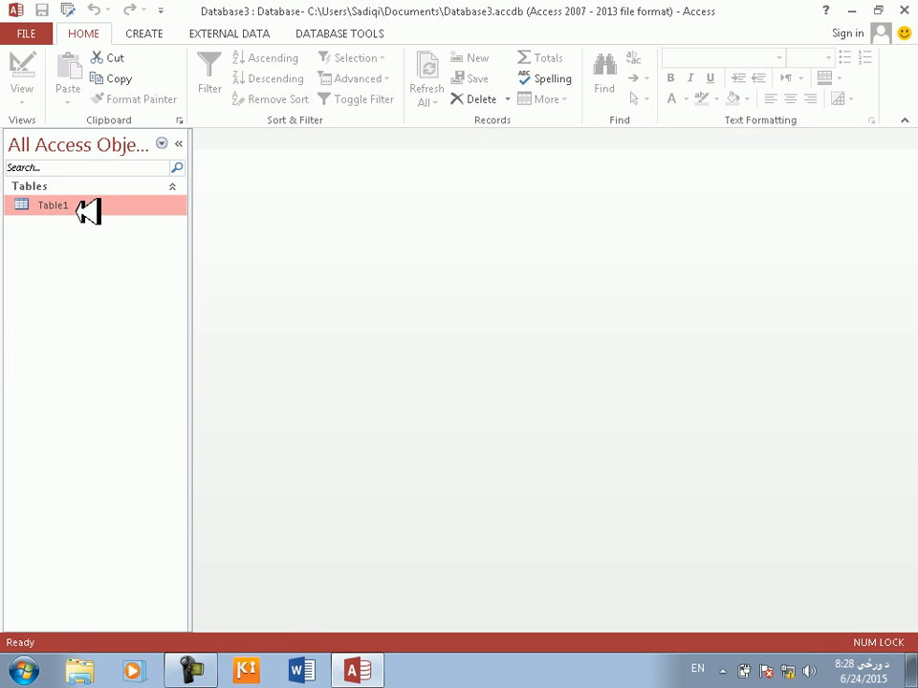
pyautogui.doubleClick(86, 208)
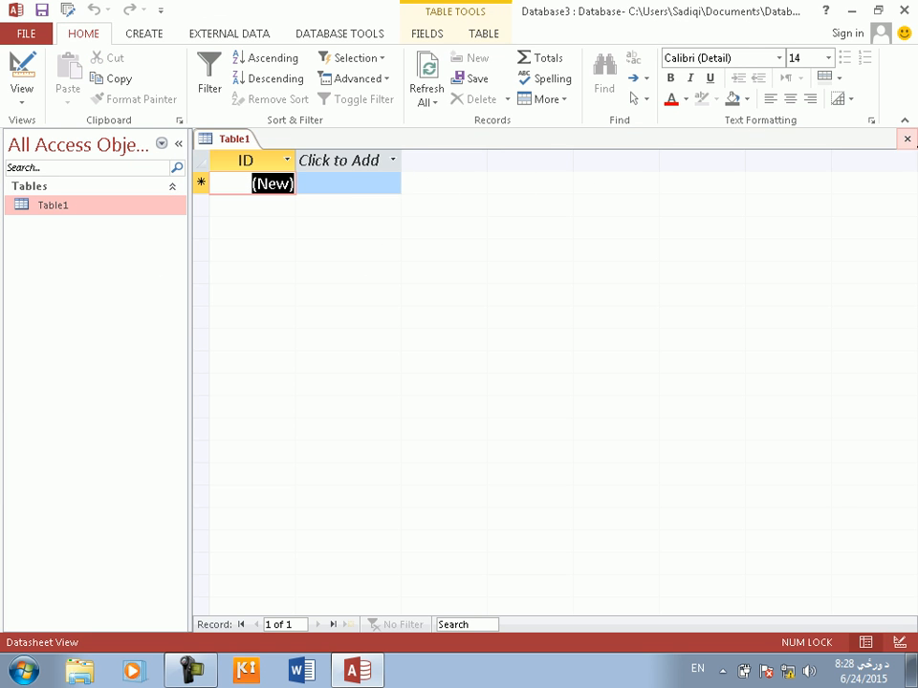
pyautogui.click(906, 138)
# Open Database1.accdb and view the records of newtable before closing the table.
pyautogui.click(26, 33)
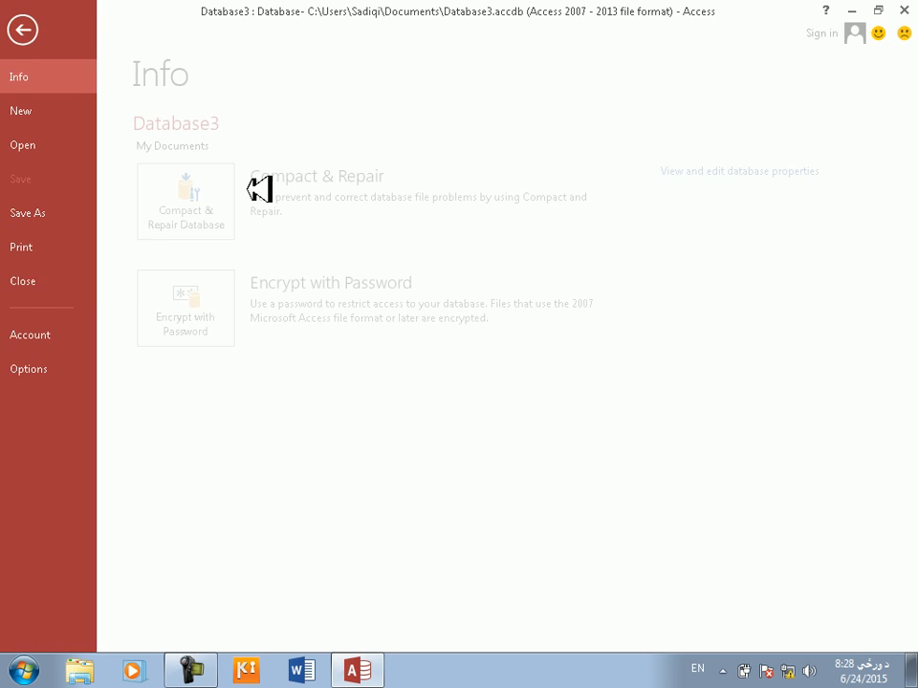
pyautogui.click(76, 150)
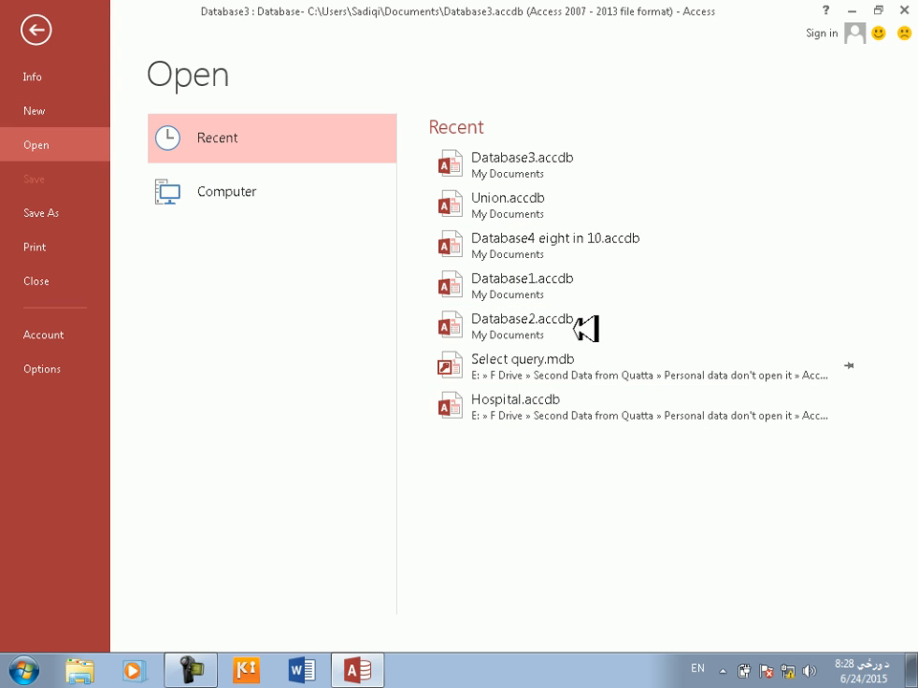
pyautogui.click(579, 287)
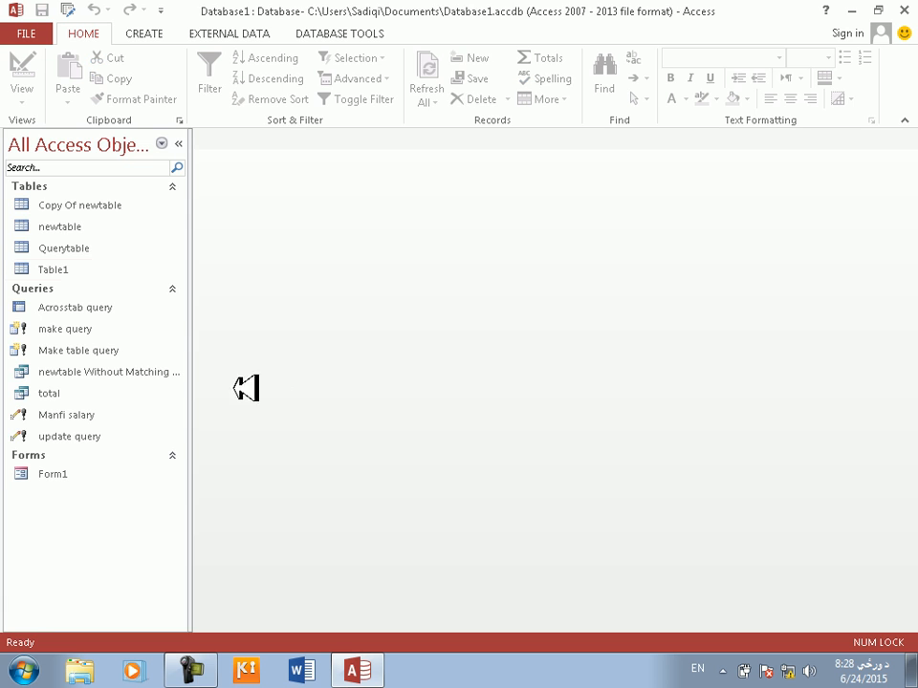
pyautogui.doubleClick(116, 225)
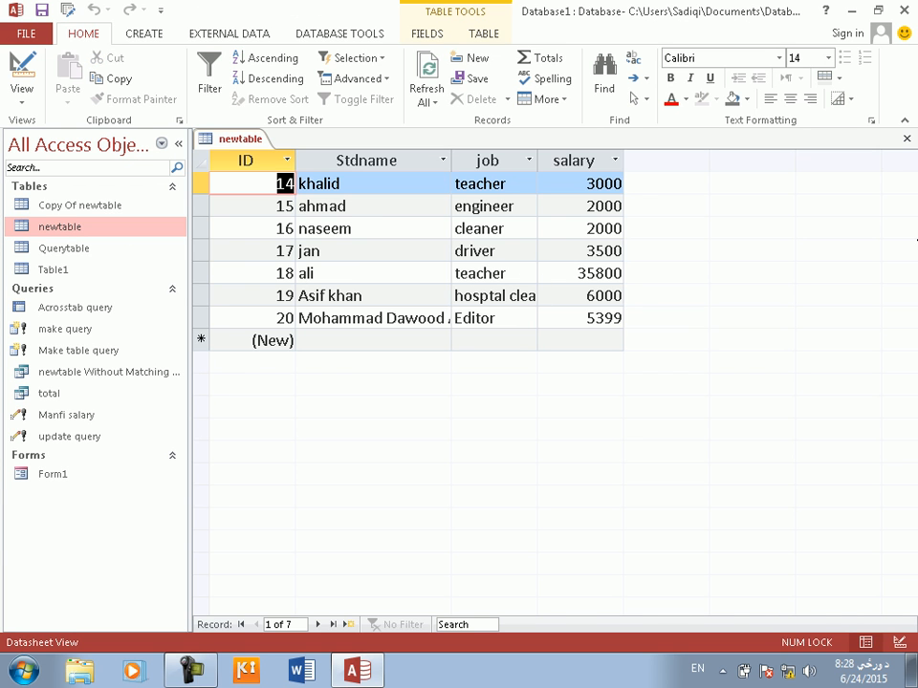
pyautogui.click(906, 138)
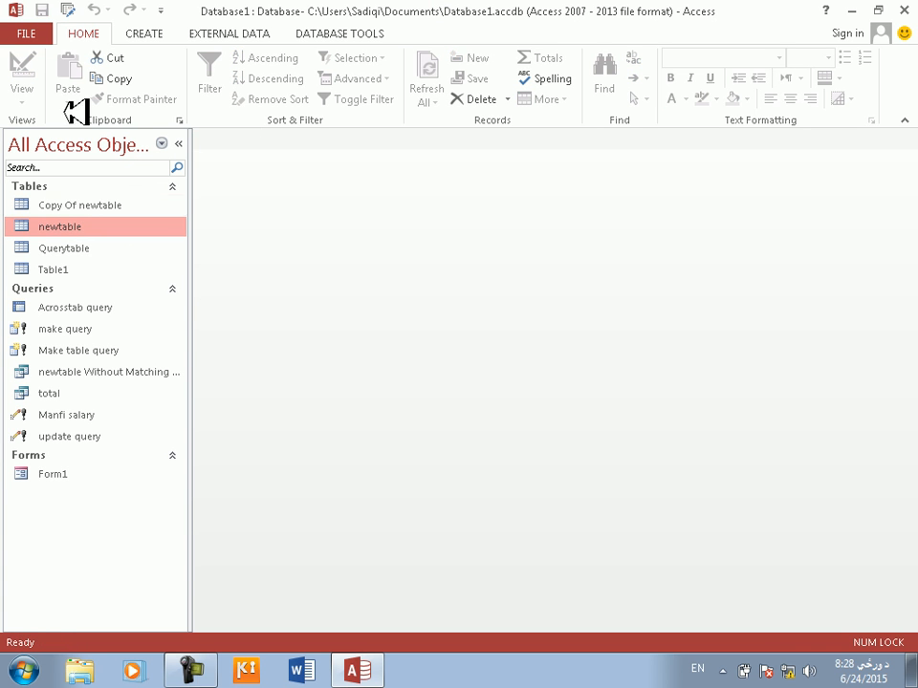
# Create a form from newtable with its field boxes narrowed and the layout moved toward the centre, shown in Form view.
pyautogui.click(151, 30)
pyautogui.click(328, 95)
pyautogui.moveTo(905, 216); pyautogui.dragTo(575, 260)
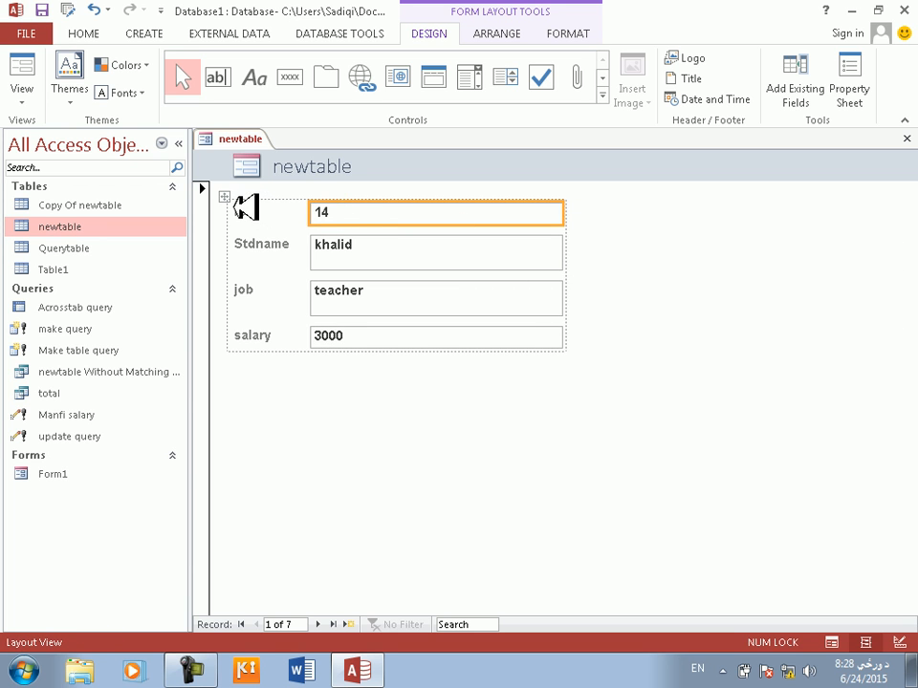
pyautogui.moveTo(233, 198); pyautogui.dragTo(382, 203)
pyautogui.click(19, 71)
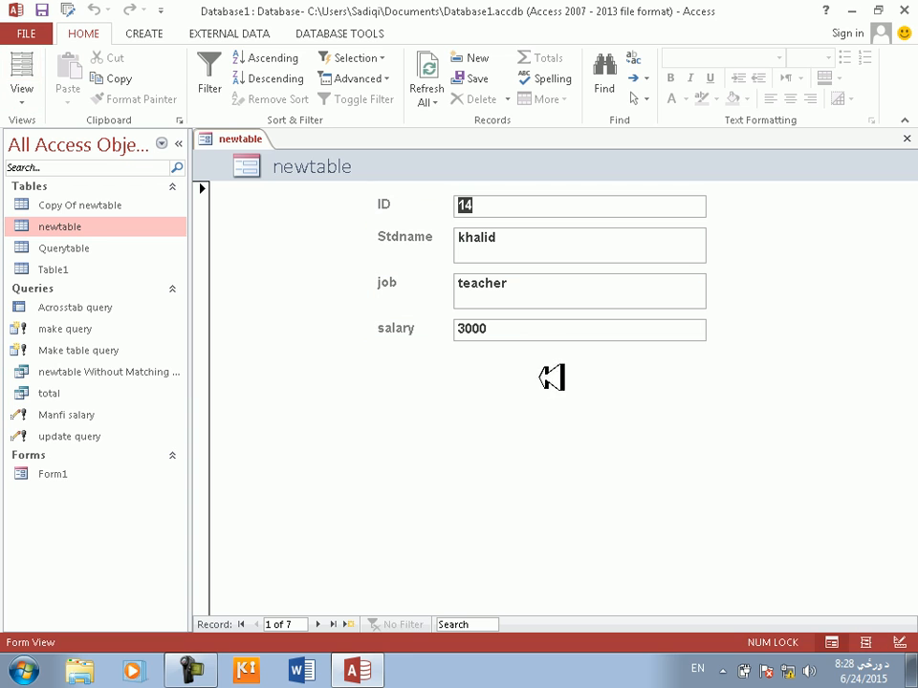
# Add three records through the form with the people's names, jobs teacher, cleaner and doctor, and salaries 35345, 34534 and 34534.
pyautogui.click(351, 624)
pyautogui.click(462, 258)
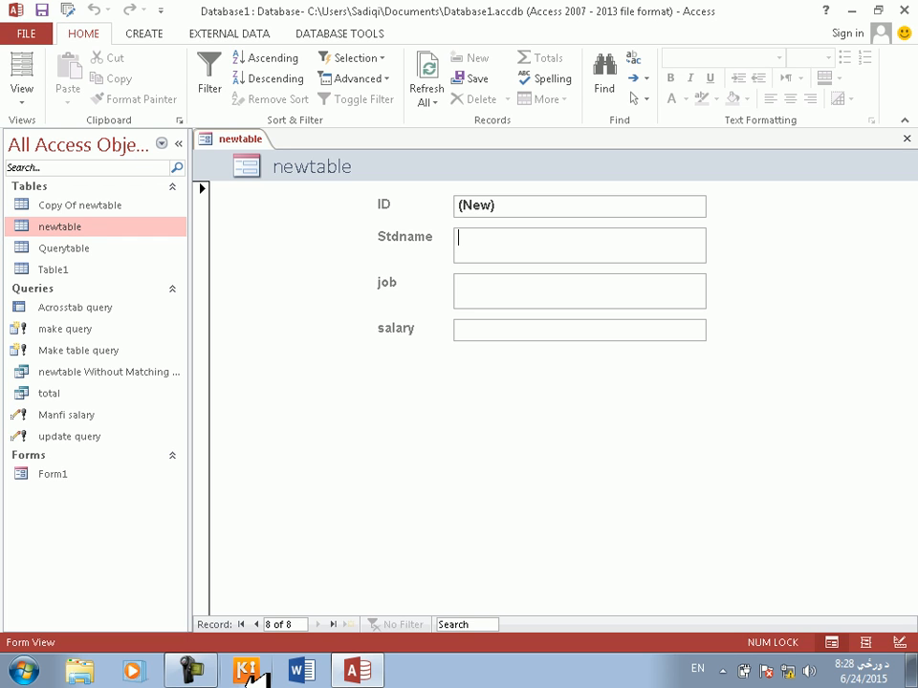
pyautogui.write('karim')
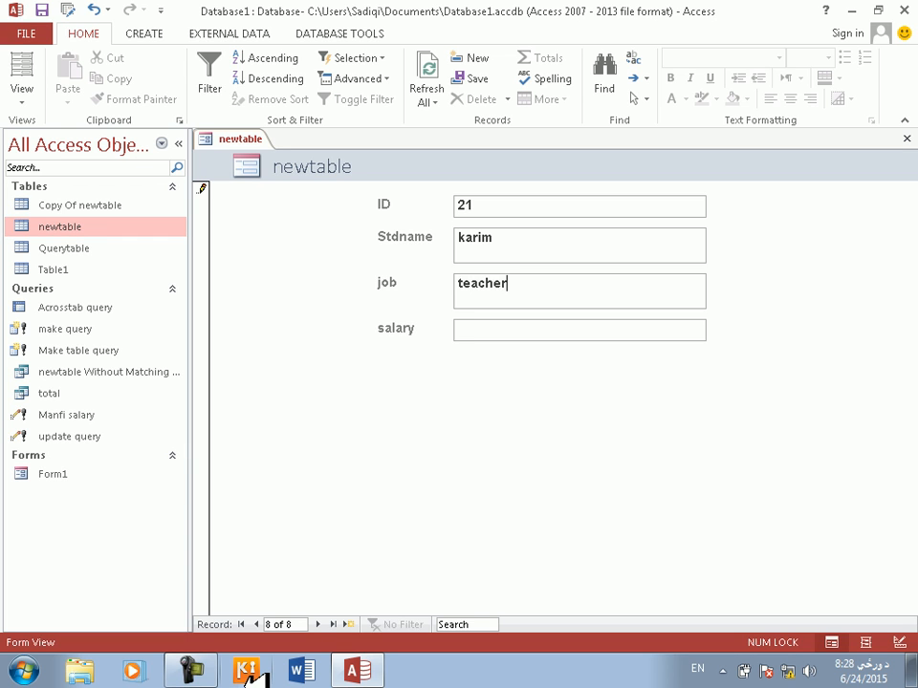
pyautogui.press('Tab')
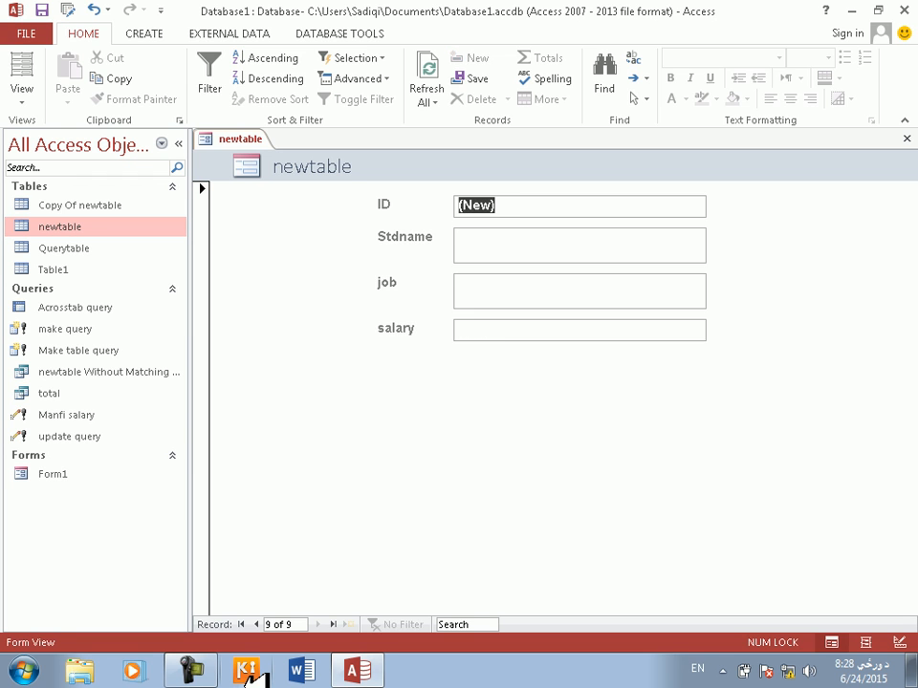
pyautogui.press('Tab')
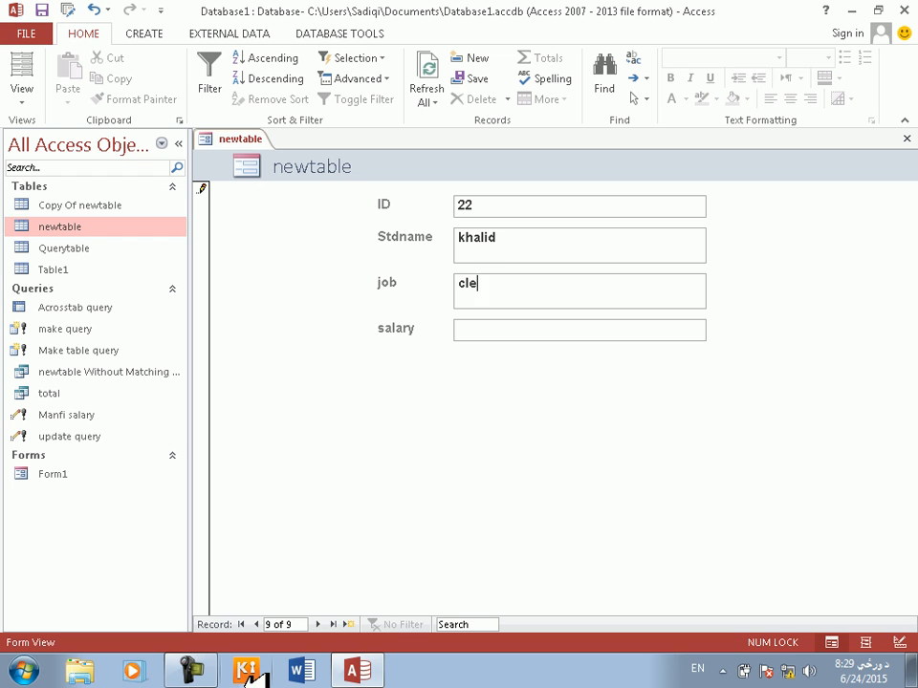
pyautogui.press('Tab')
pyautogui.press('Tab')
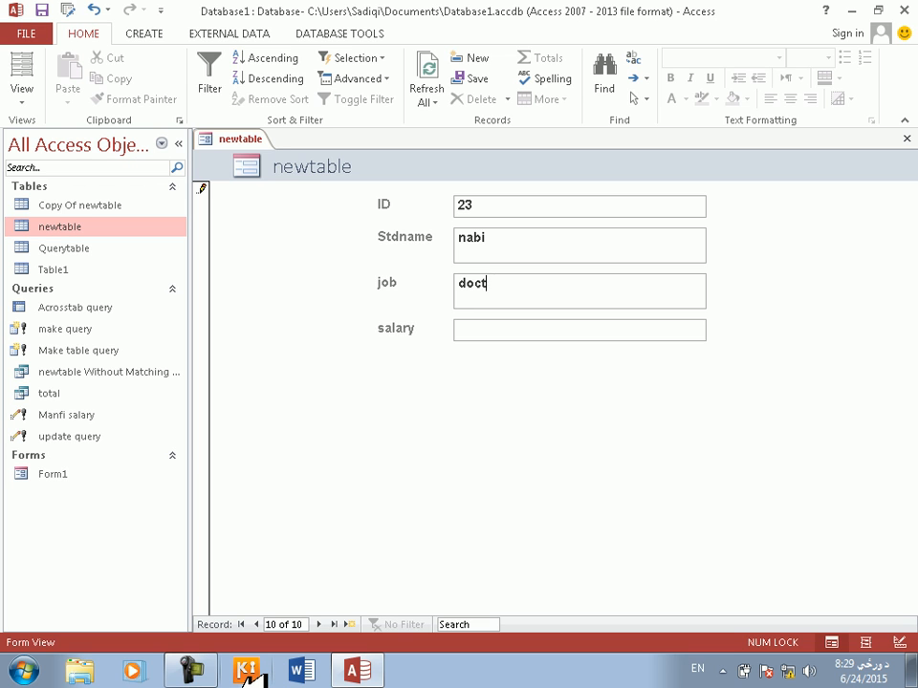
pyautogui.press('Tab')
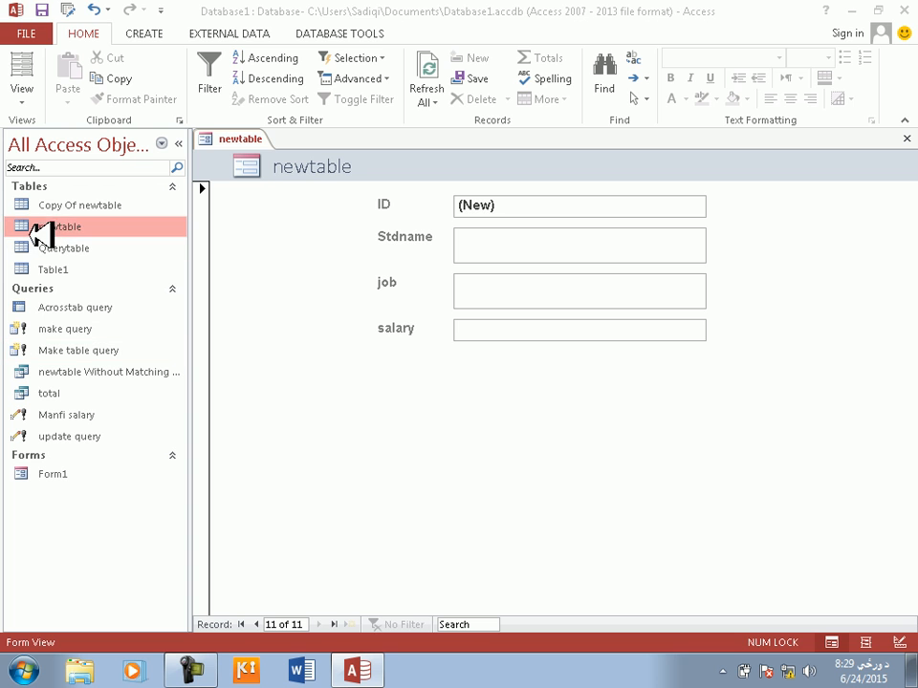
# Check the newly added records in the newtable datasheet, and close the table.
pyautogui.click(43, 227)
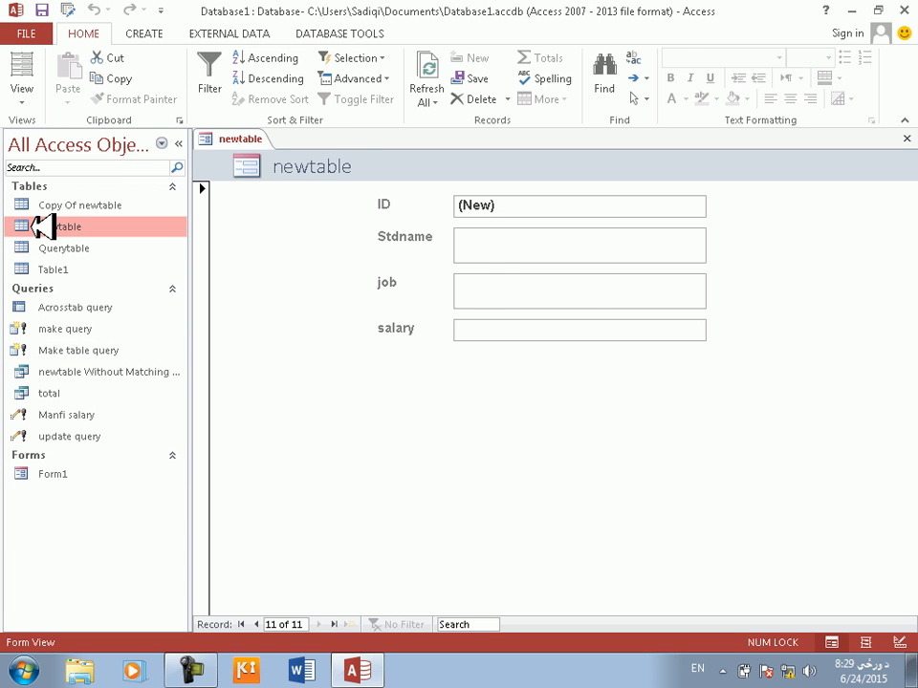
pyautogui.doubleClick(43, 226)
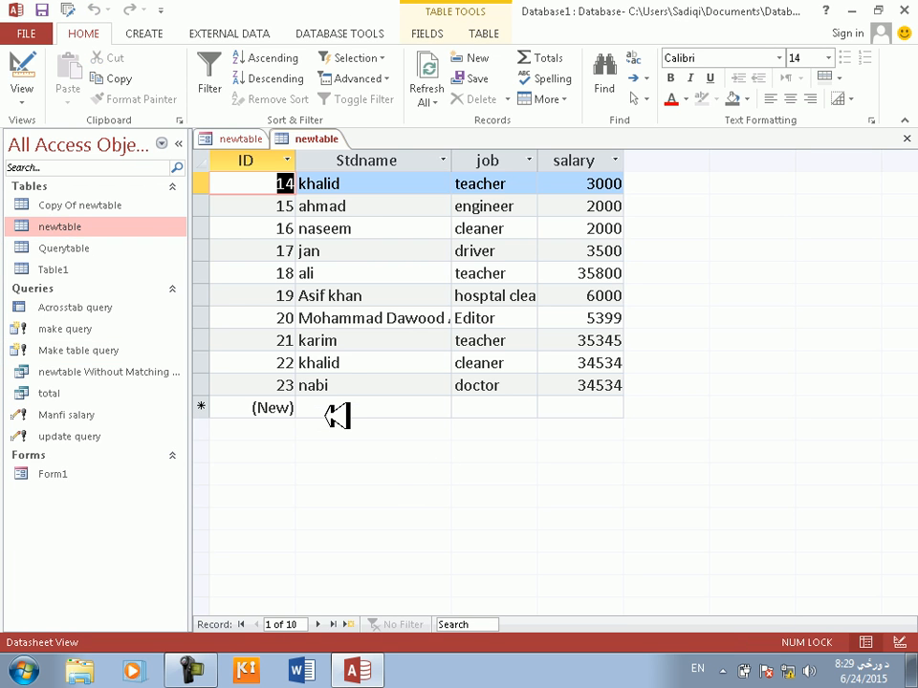
pyautogui.click(327, 384)
pyautogui.click(354, 340)
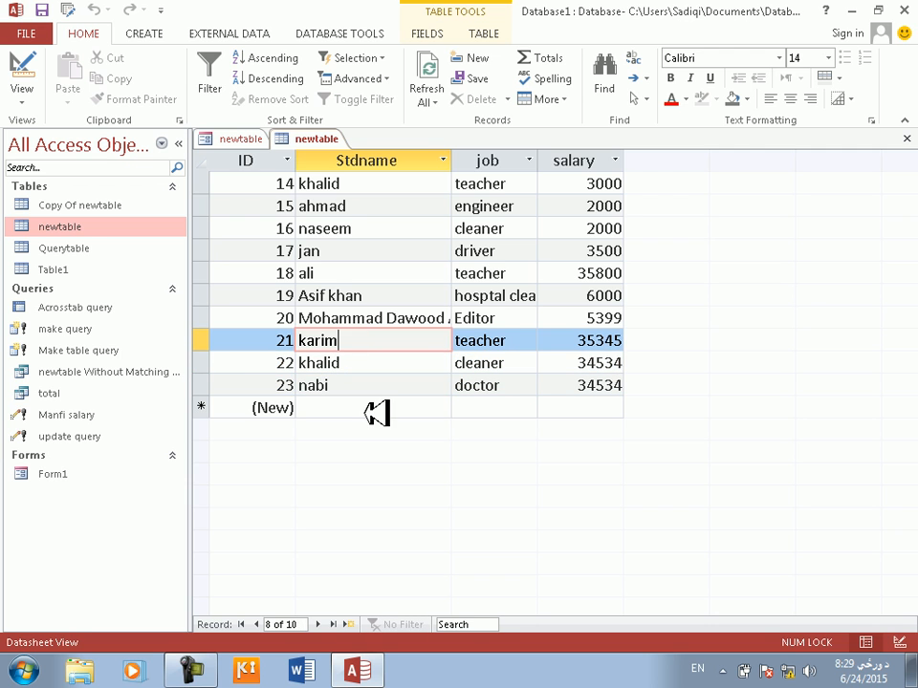
pyautogui.click(906, 139)
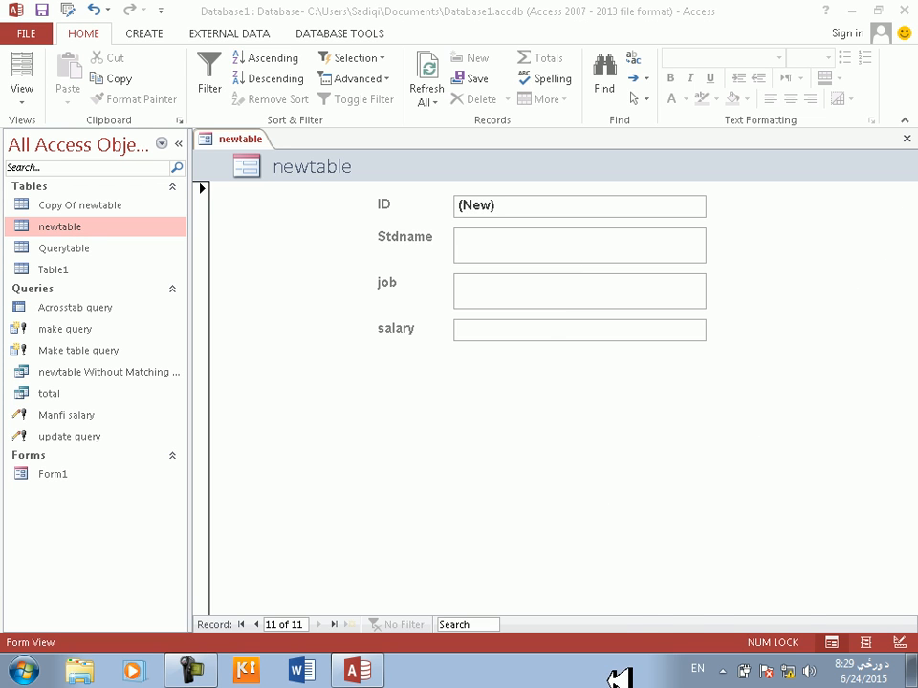
# End the Kies task in Windows Task Manager, and close Task Manager to return to the form.
pyautogui.rightClick(607, 680)
pyautogui.click(652, 622)
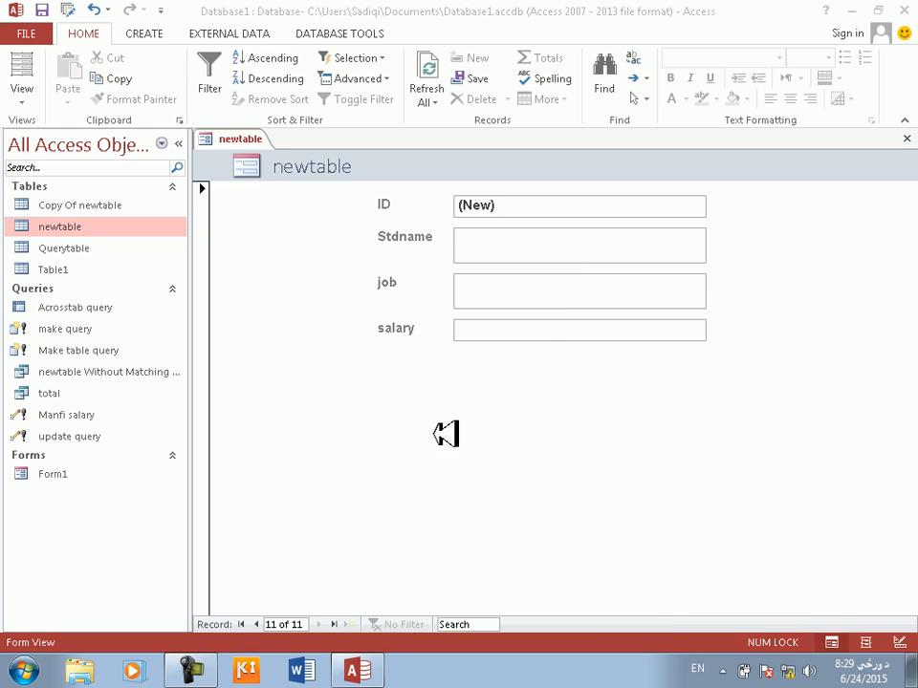
pyautogui.click(387, 209)
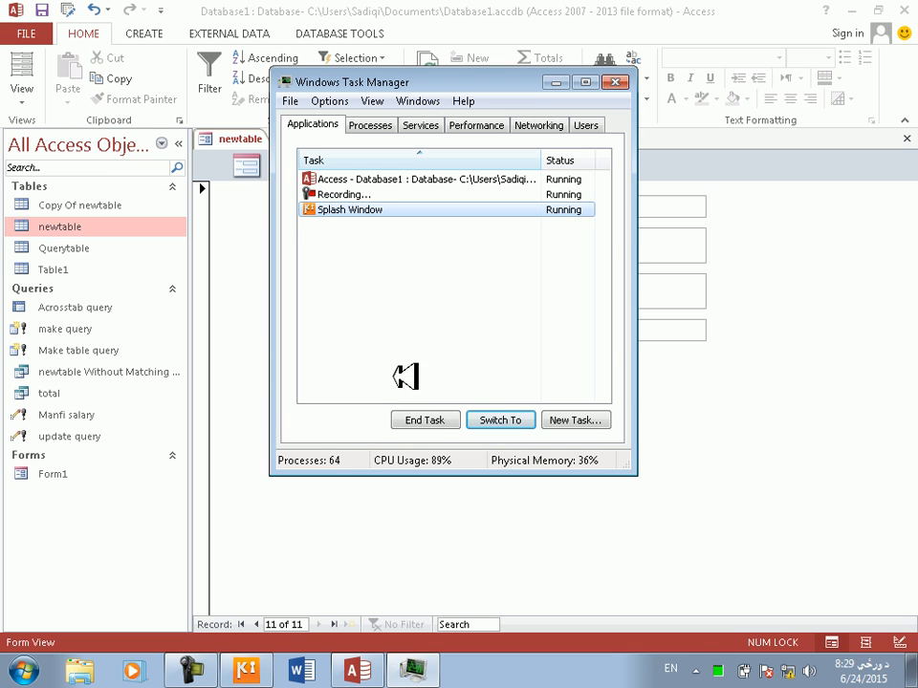
pyautogui.click(369, 195)
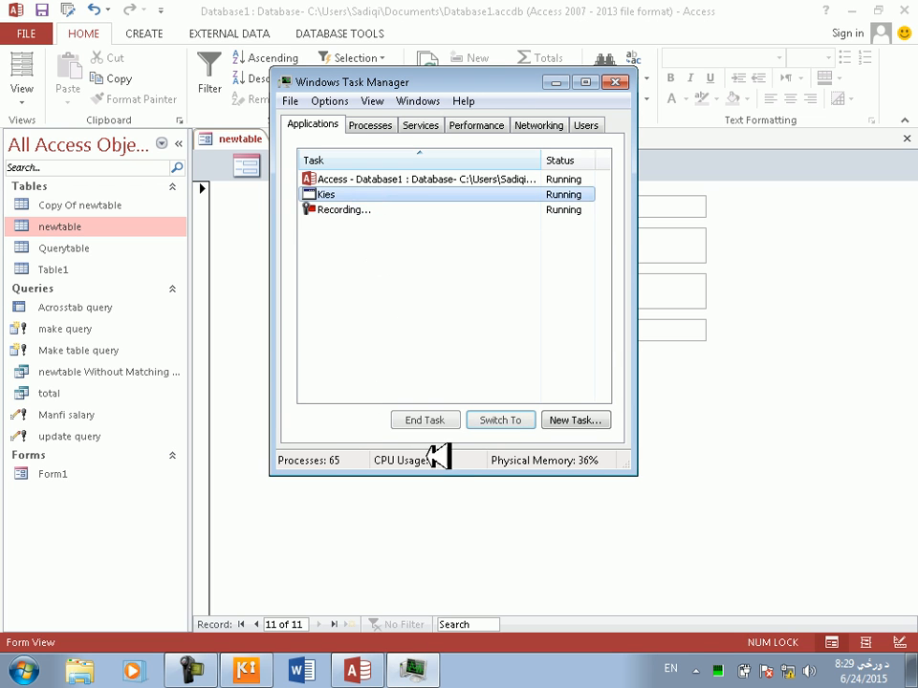
pyautogui.click(424, 420)
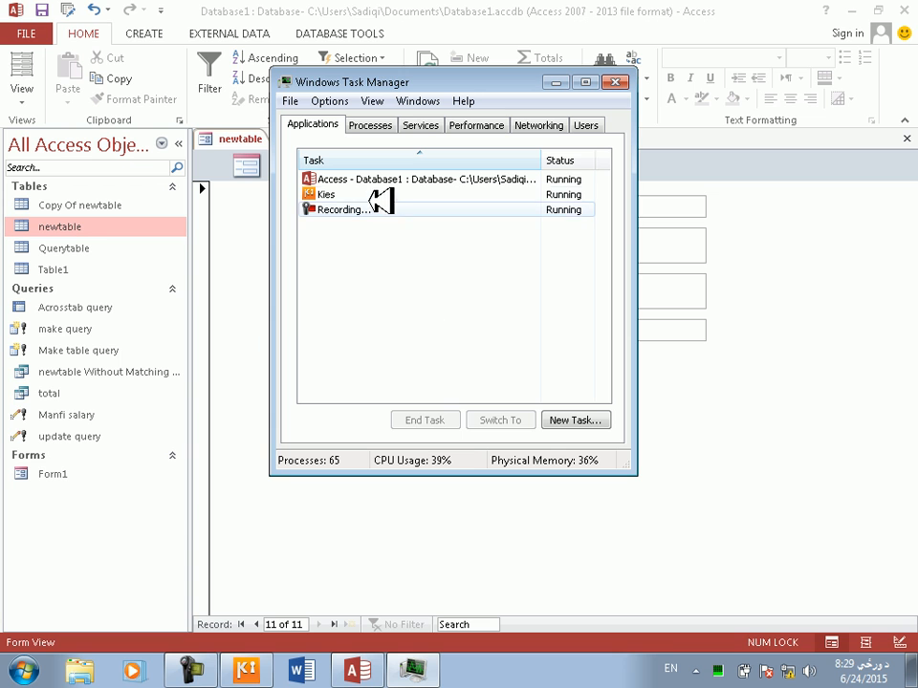
pyautogui.click(378, 197)
pyautogui.click(446, 418)
pyautogui.click(443, 418)
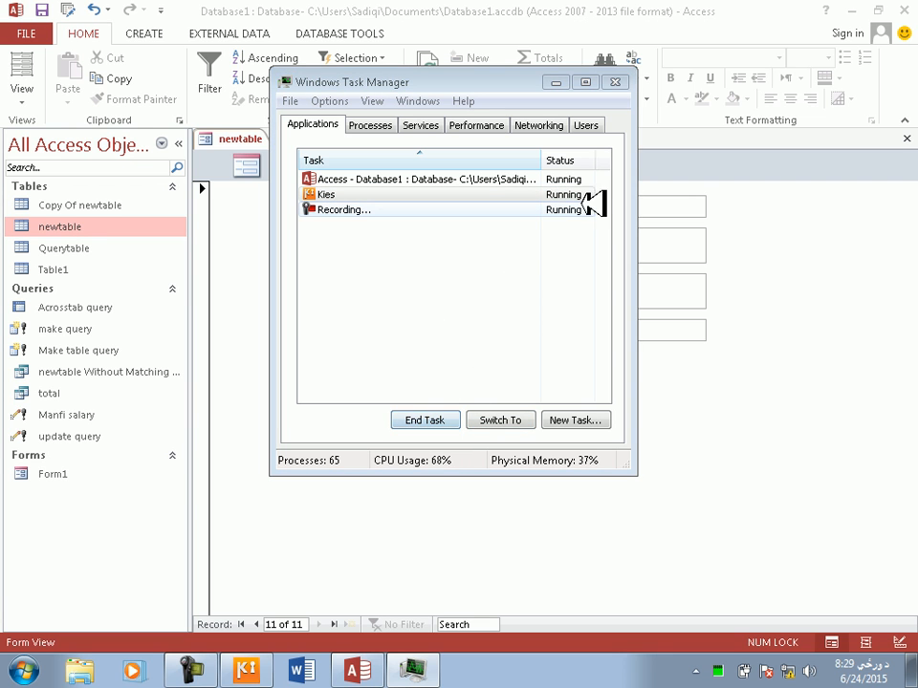
pyautogui.click(616, 82)
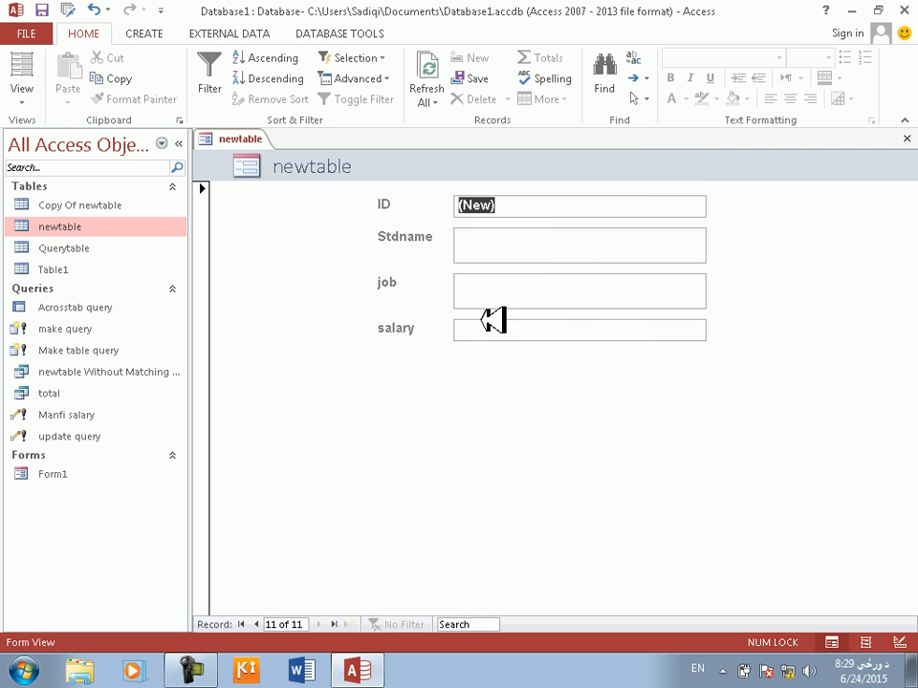
# Narrow the newtable form's field boxes to about 2 inches wide in Design view.
pyautogui.click(493, 238)
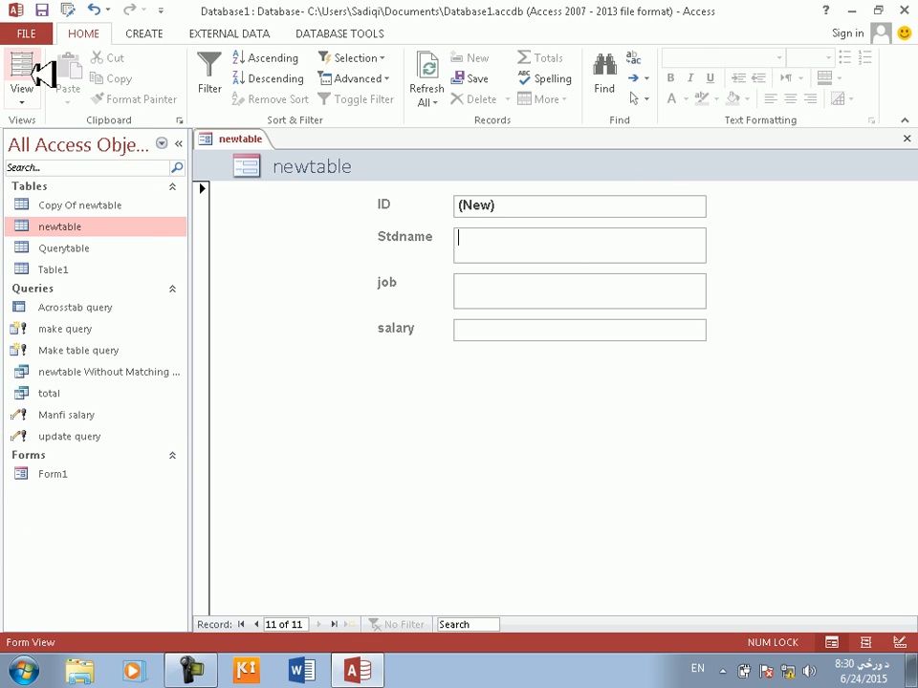
pyautogui.click(27, 81)
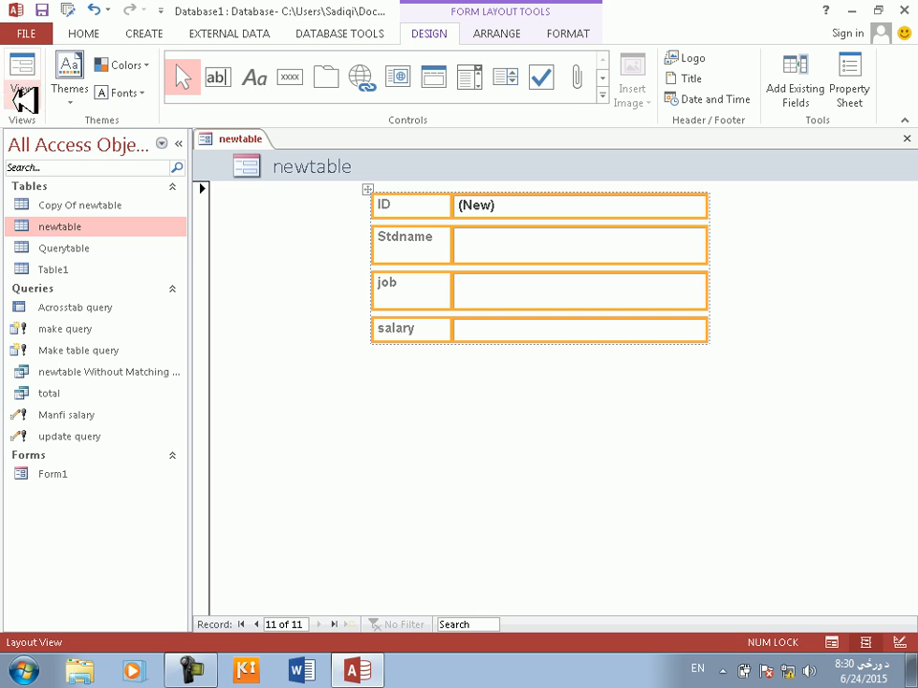
pyautogui.click(62, 201)
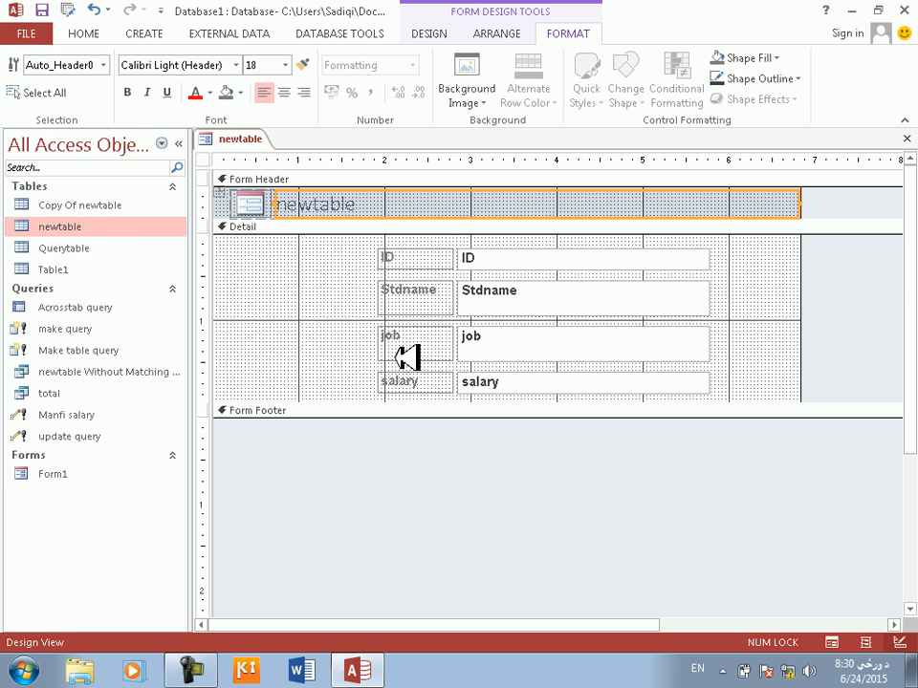
pyautogui.click(713, 350)
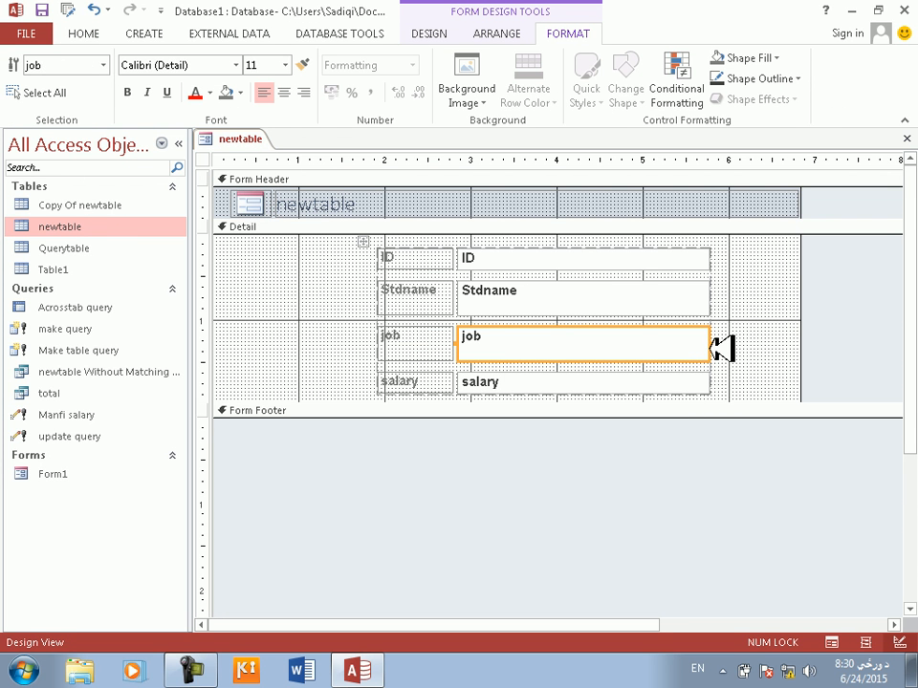
pyautogui.moveTo(722, 345); pyautogui.dragTo(646, 341)
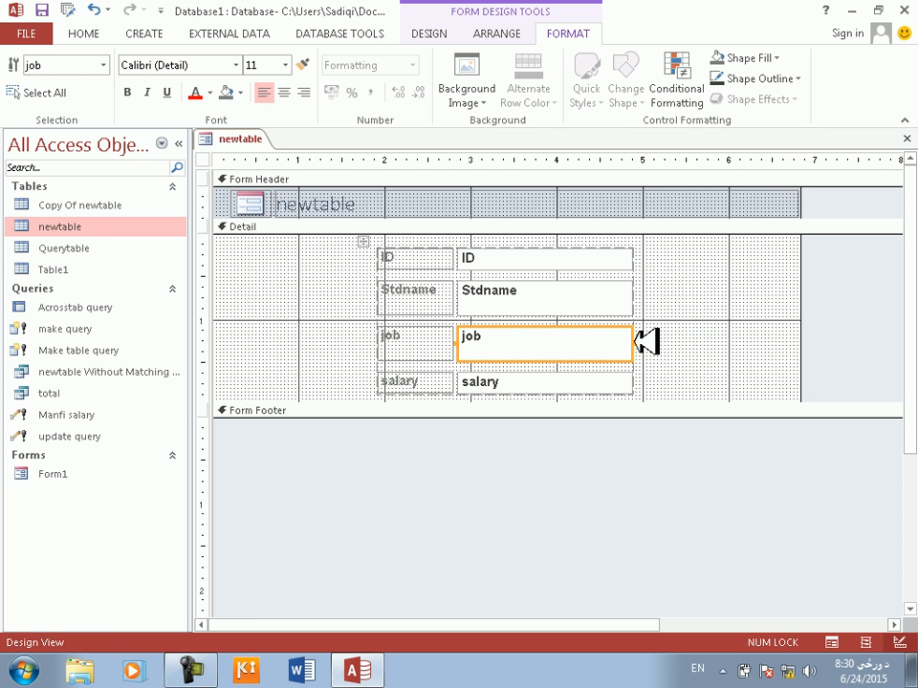
# Close the newtable form, saving its design under the name Form 1.
pyautogui.click(909, 139)
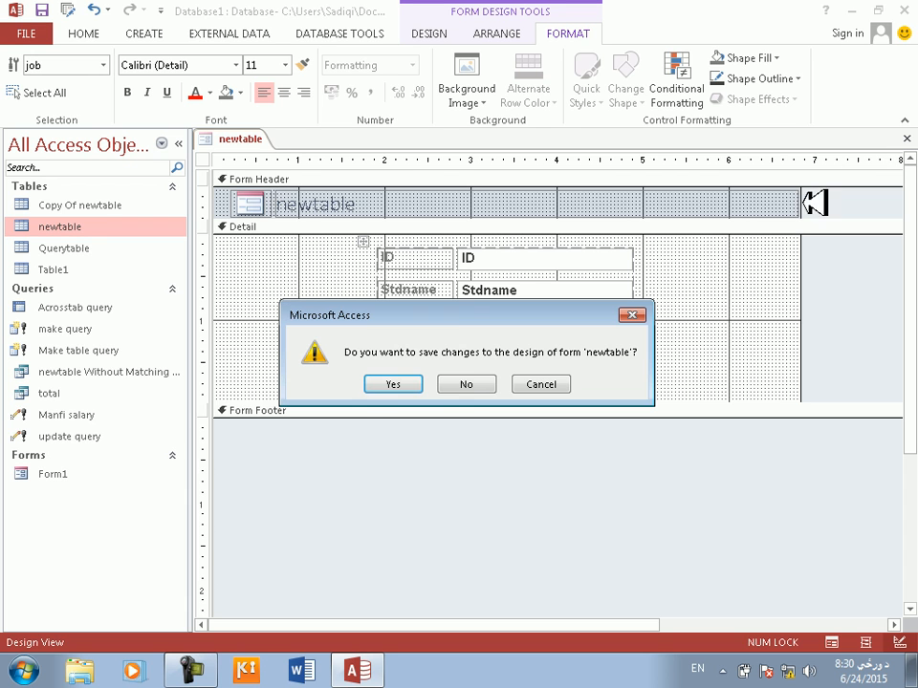
pyautogui.click(407, 388)
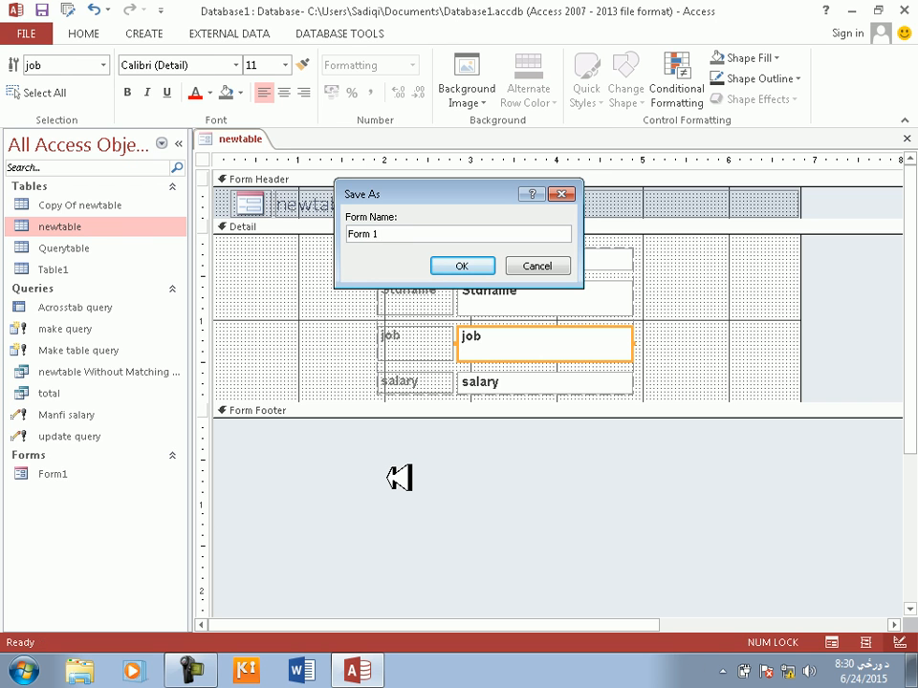
pyautogui.press('Return')
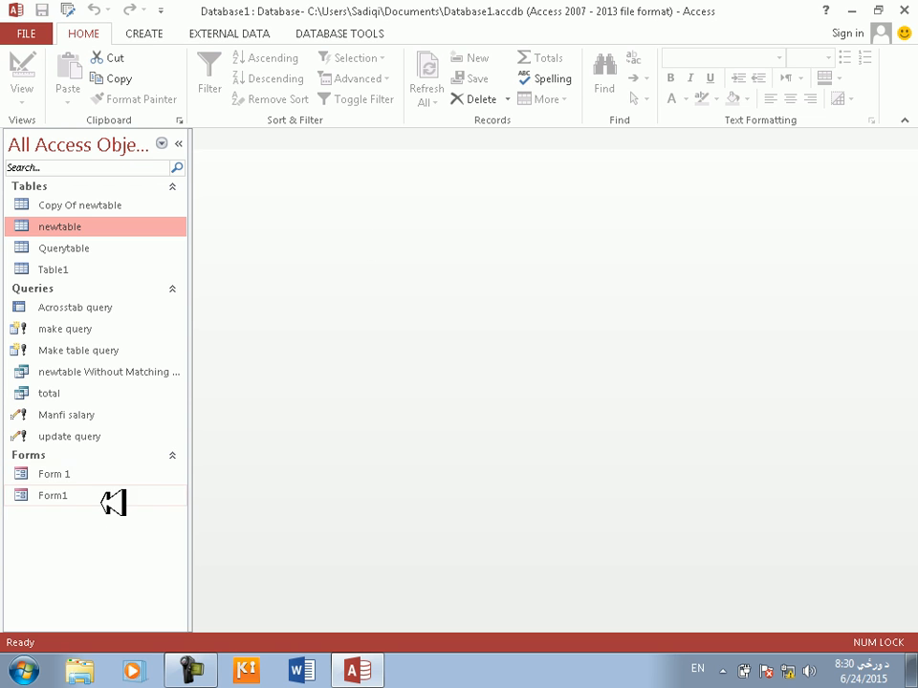
# Create an empty form in Design view and resize its Detail section to about 6 by 4 inches.
pyautogui.click(140, 31)
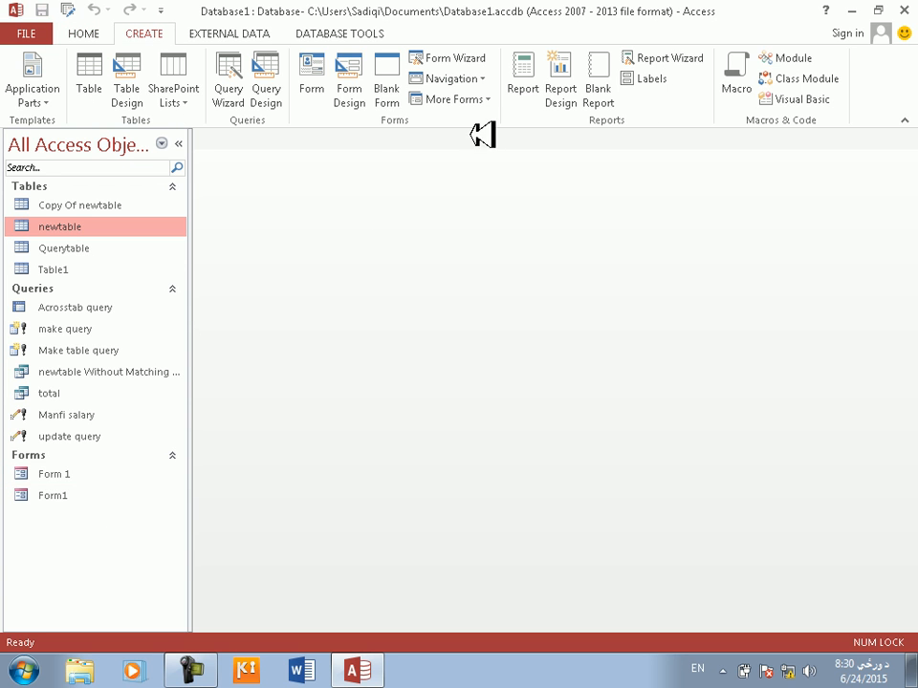
pyautogui.click(363, 87)
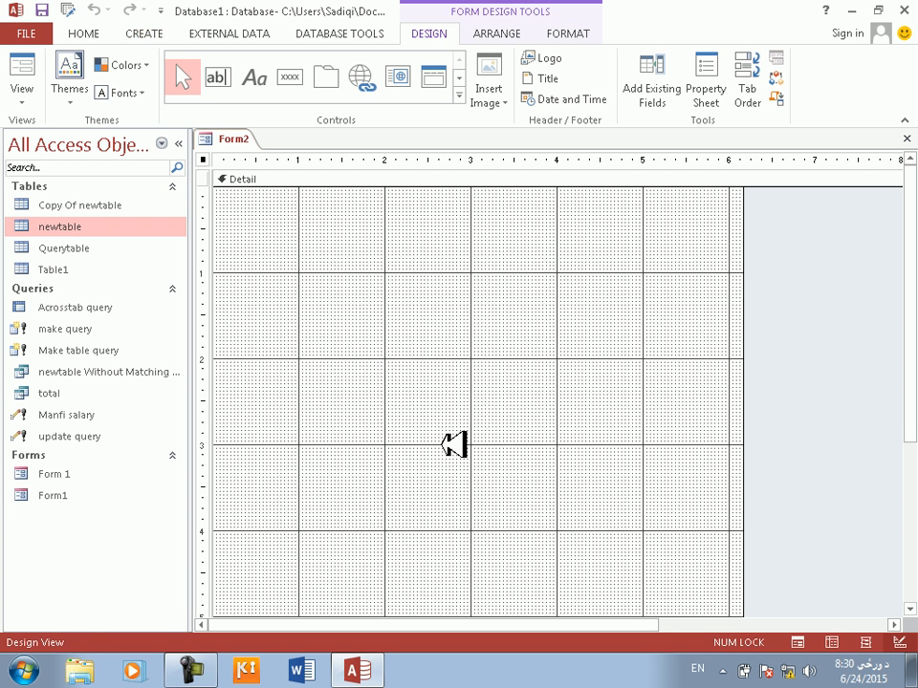
pyautogui.scroll(-5, 455, 443)
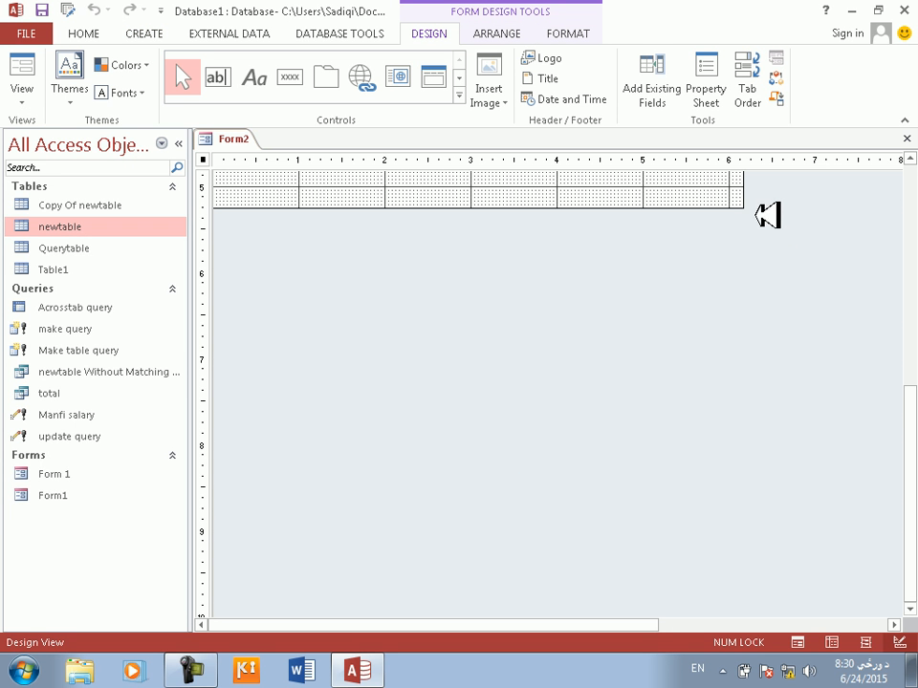
pyautogui.moveTo(753, 211); pyautogui.dragTo(731, 226)
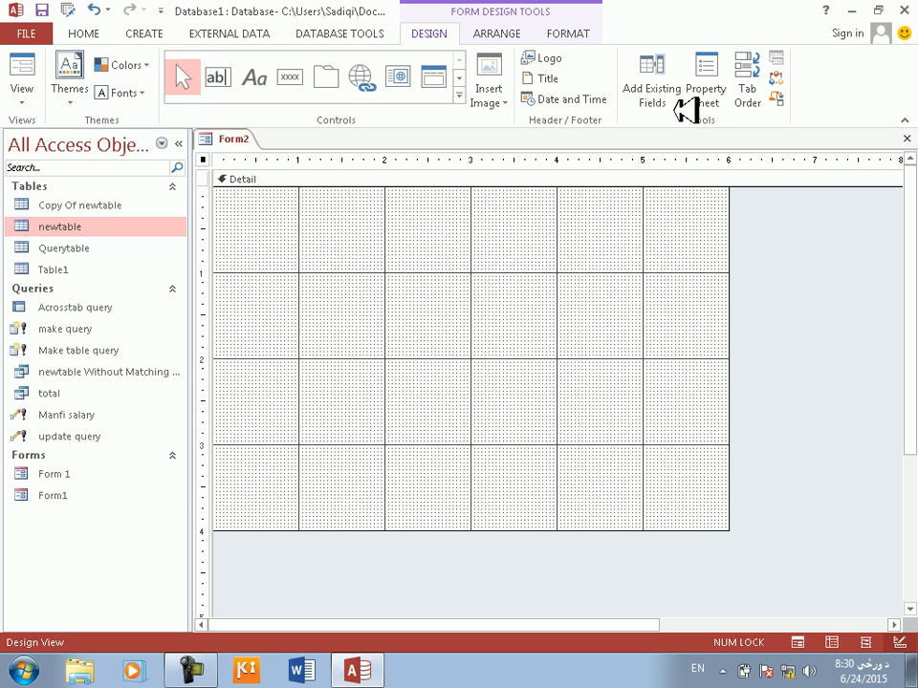
# Add the ID, Stdname, job and salary fields from newtable to the form's Detail section, stacked one below another.
pyautogui.click(673, 92)
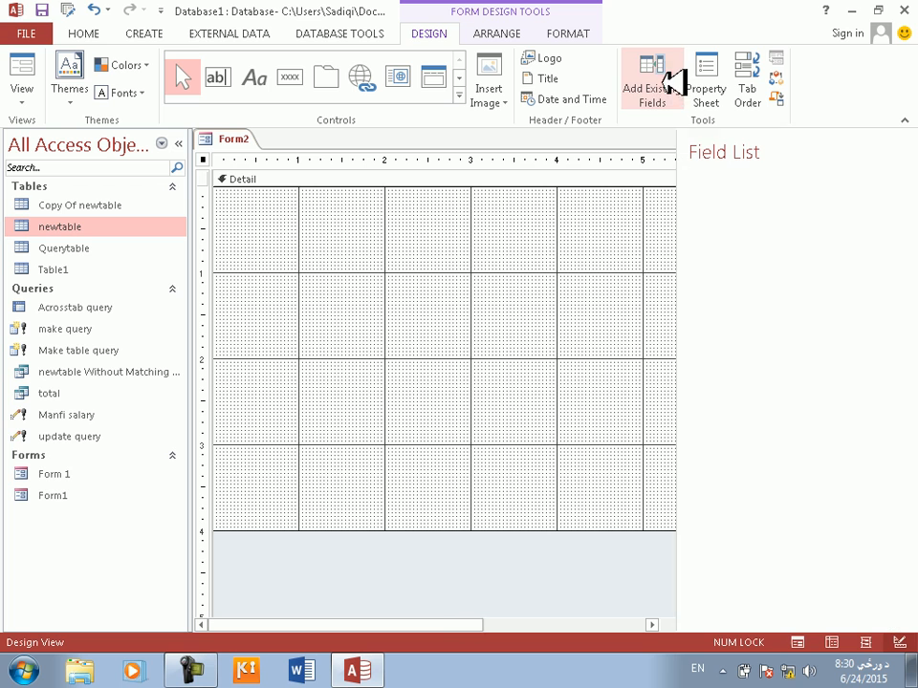
pyautogui.click(747, 219)
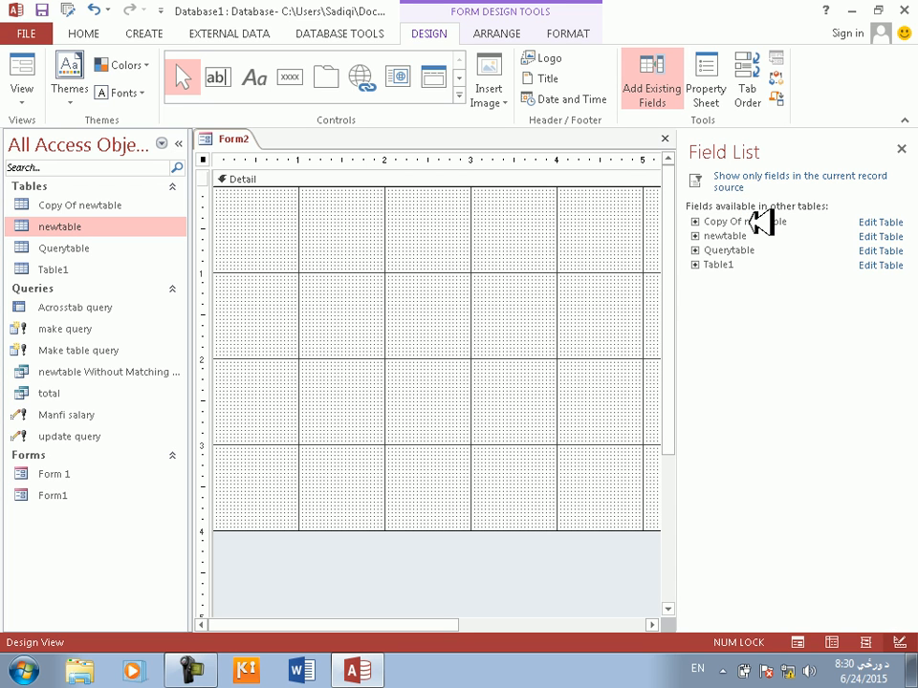
pyautogui.click(727, 237)
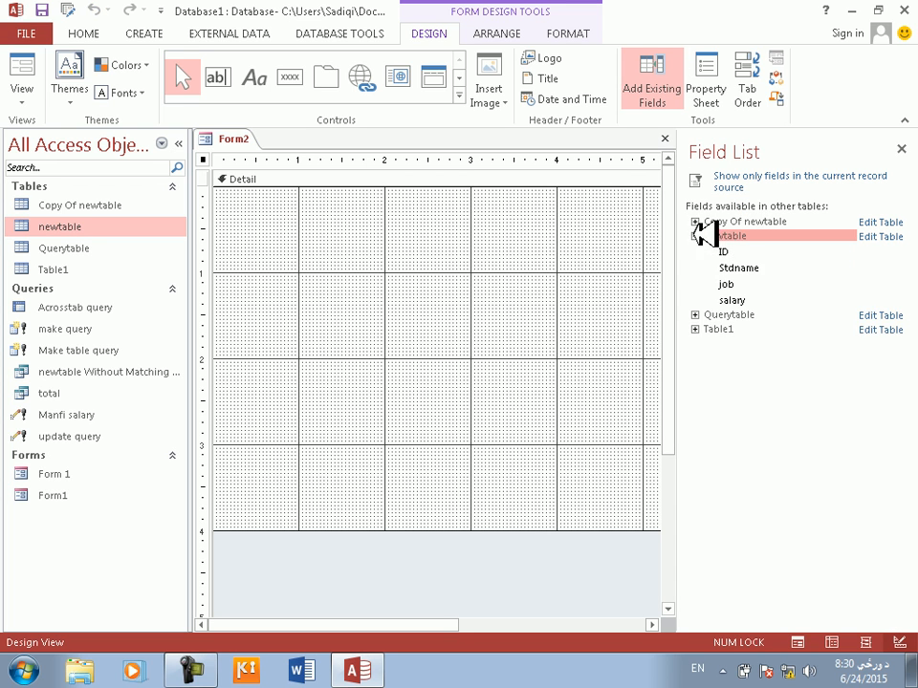
pyautogui.moveTo(737, 252); pyautogui.dragTo(420, 252)
pyautogui.moveTo(738, 253); pyautogui.dragTo(422, 286)
pyautogui.moveTo(744, 269); pyautogui.dragTo(421, 316)
pyautogui.moveTo(744, 286); pyautogui.dragTo(440, 346)
# Line up the ID, Stdname, job and salary fields in one evenly spaced column, and close the field list.
pyautogui.moveTo(416, 337); pyautogui.dragTo(417, 339)
pyautogui.click(490, 427)
pyautogui.click(452, 351)
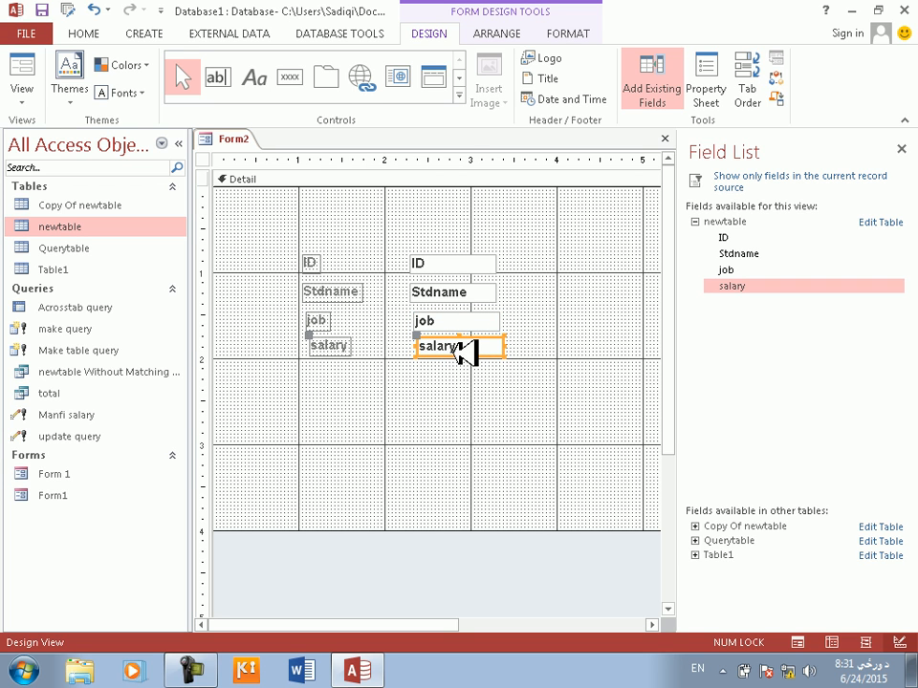
pyautogui.moveTo(455, 353); pyautogui.dragTo(479, 318)
pyautogui.click(482, 322)
pyautogui.press('Up')
pyautogui.press('Down')
pyautogui.click(471, 349)
pyautogui.press('Up')
pyautogui.press('Up')
pyautogui.press('Left')
pyautogui.press('Down')
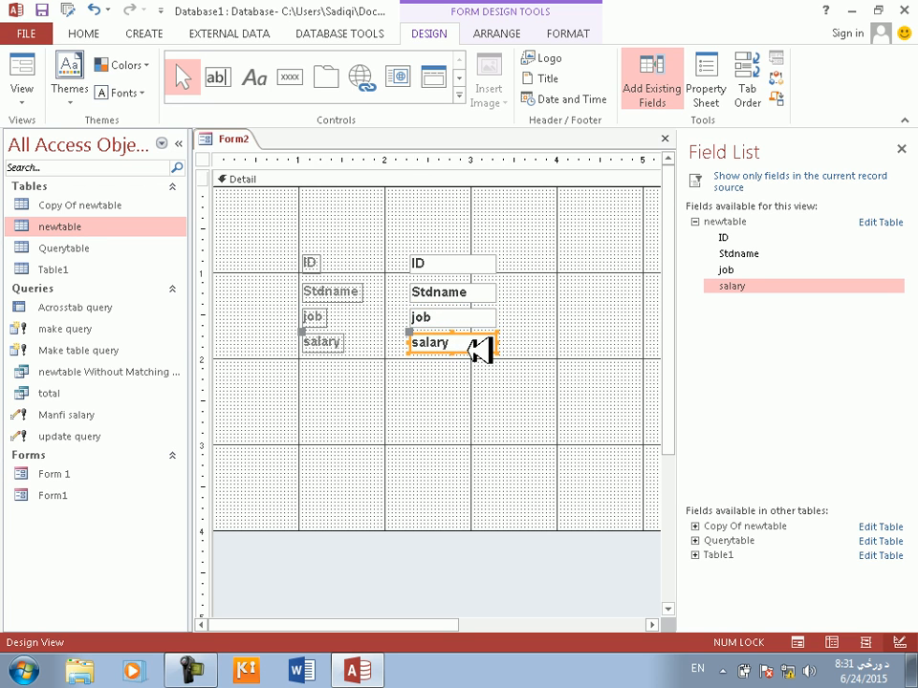
pyautogui.click(477, 267)
pyautogui.moveTo(477, 267); pyautogui.dragTo(478, 271)
pyautogui.click(574, 312)
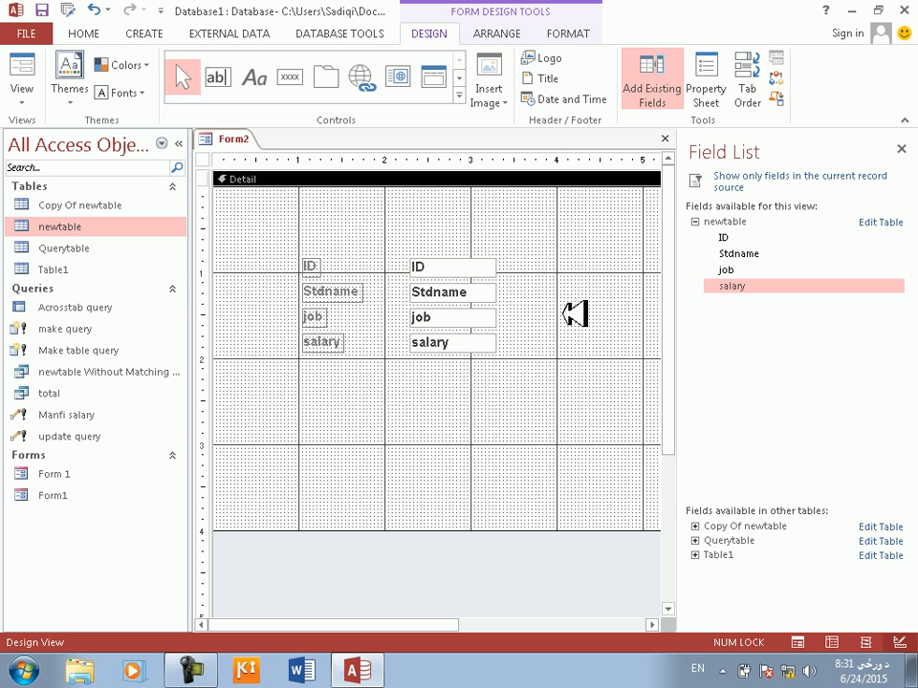
pyautogui.click(901, 147)
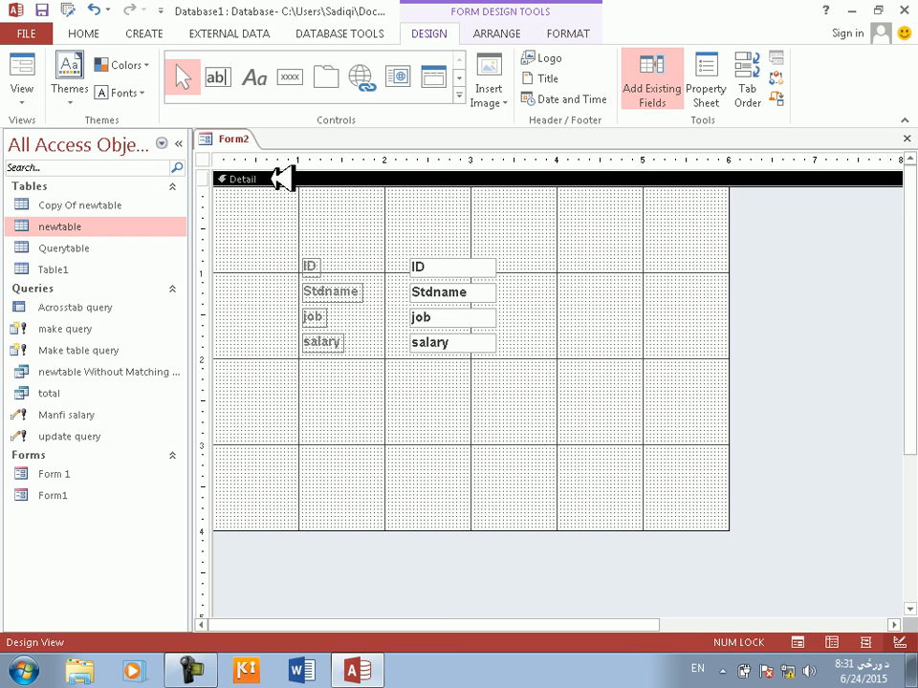
# Check the form in Form view on a blank new record and in Datasheet view, and return to Design view.
pyautogui.click(25, 73)
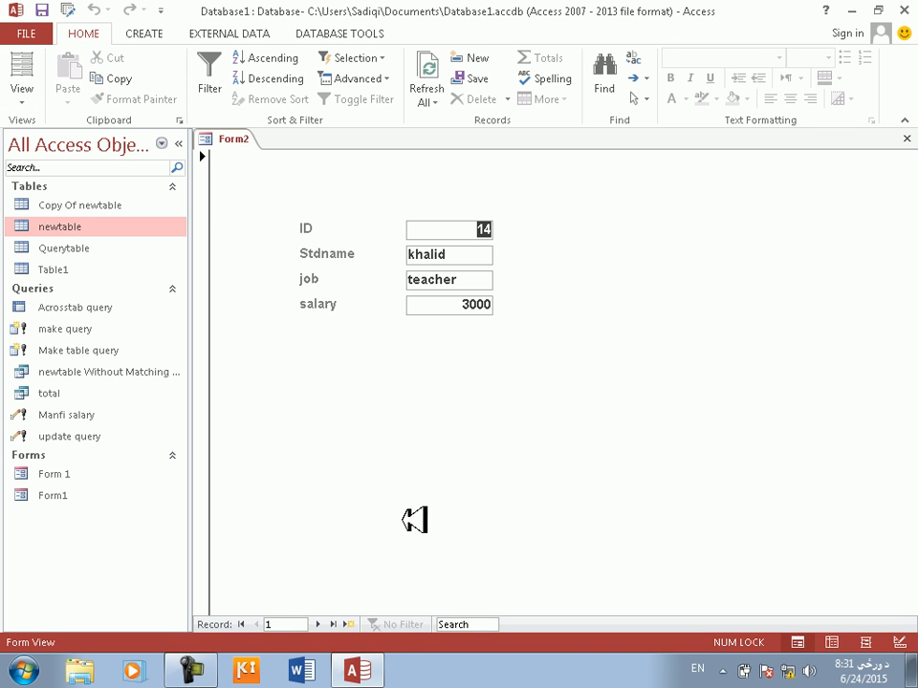
pyautogui.click(349, 624)
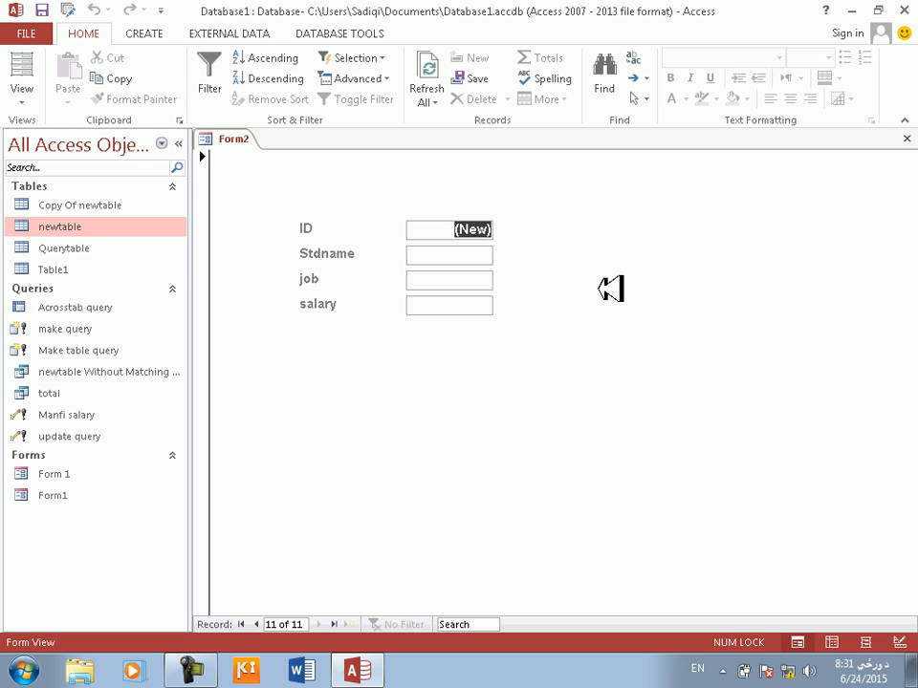
pyautogui.rightClick(597, 291)
pyautogui.click(662, 365)
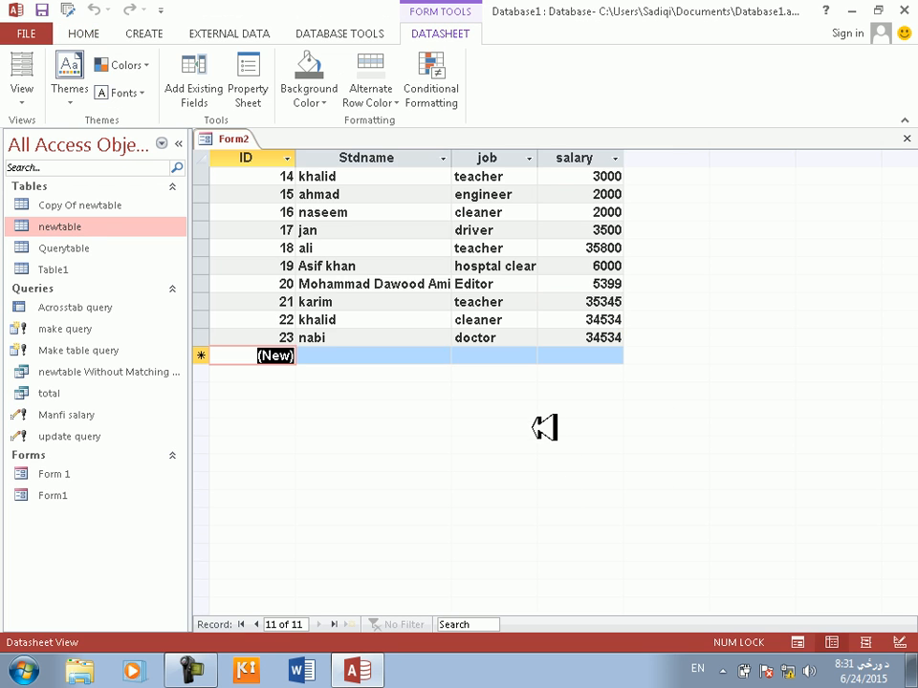
pyautogui.click(33, 84)
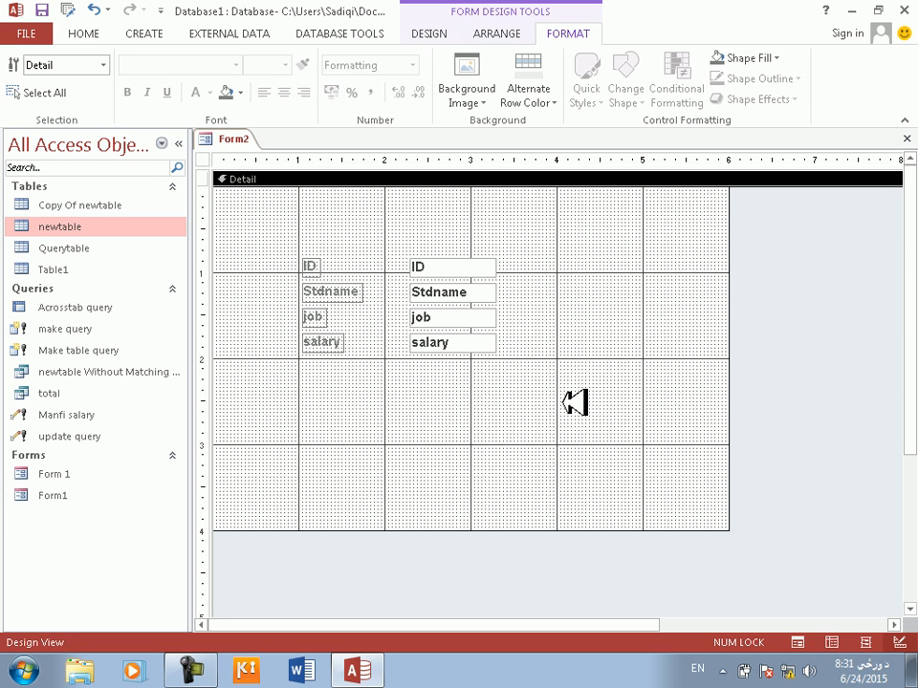
# Draw a command button about 1.6 inches wide below the salary field and caption it "Add New Record".
pyautogui.click(497, 33)
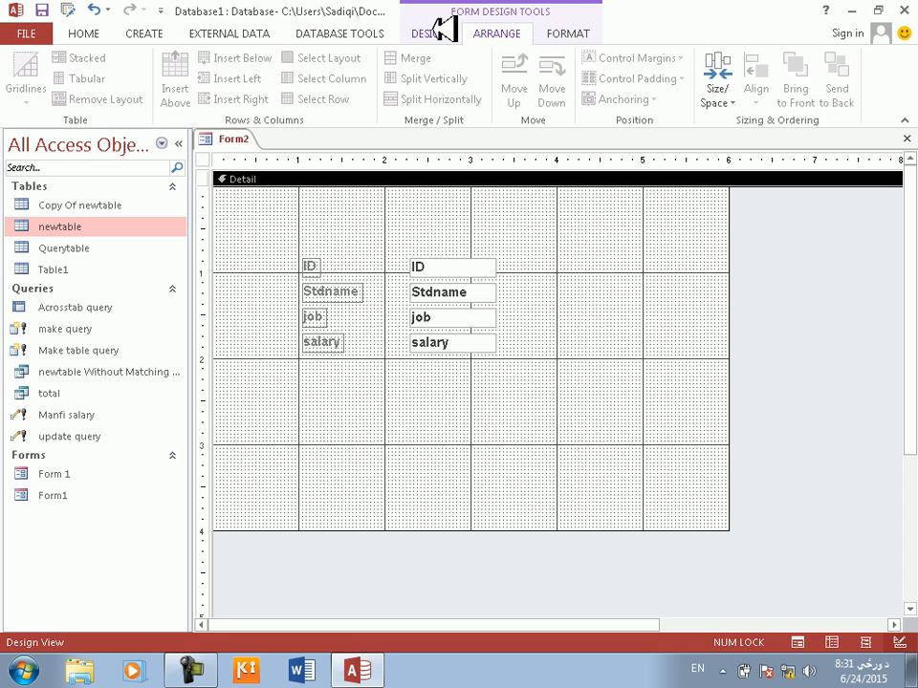
pyautogui.click(428, 33)
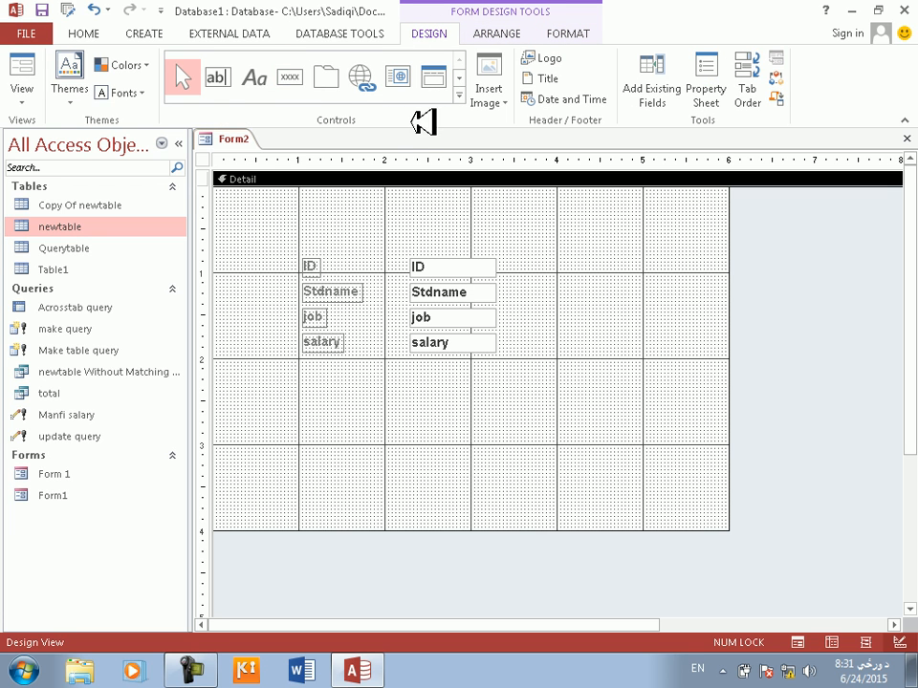
pyautogui.click(460, 94)
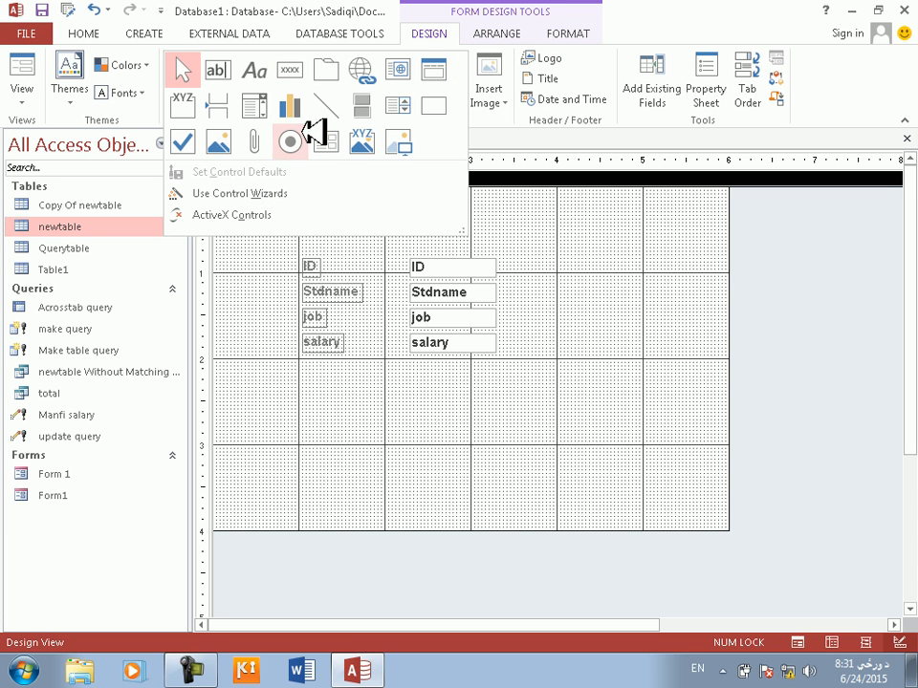
pyautogui.click(292, 72)
pyautogui.moveTo(391, 390); pyautogui.dragTo(413, 405)
pyautogui.click(500, 396)
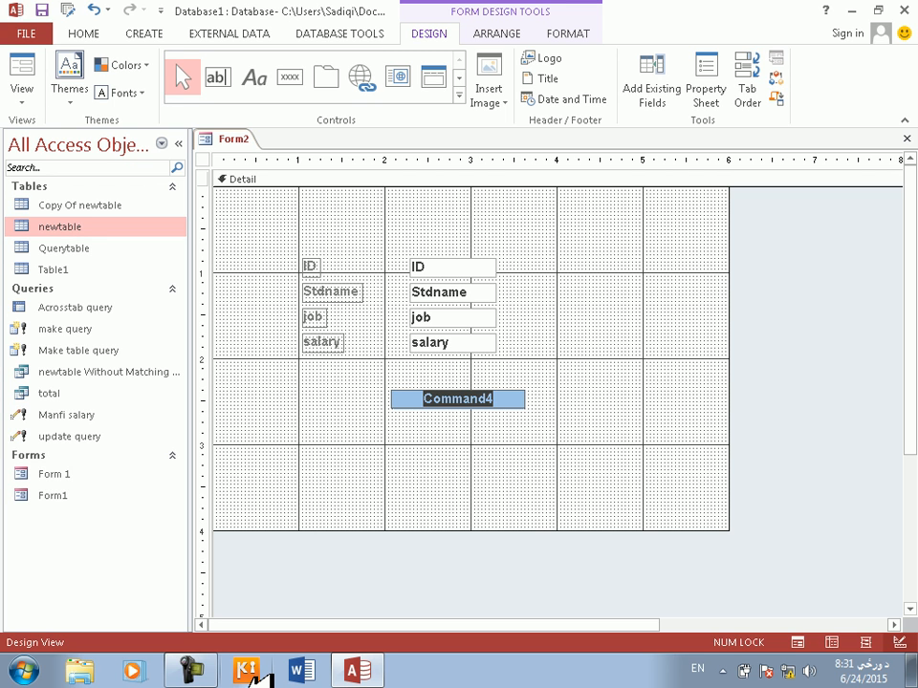
pyautogui.write('Add New ')
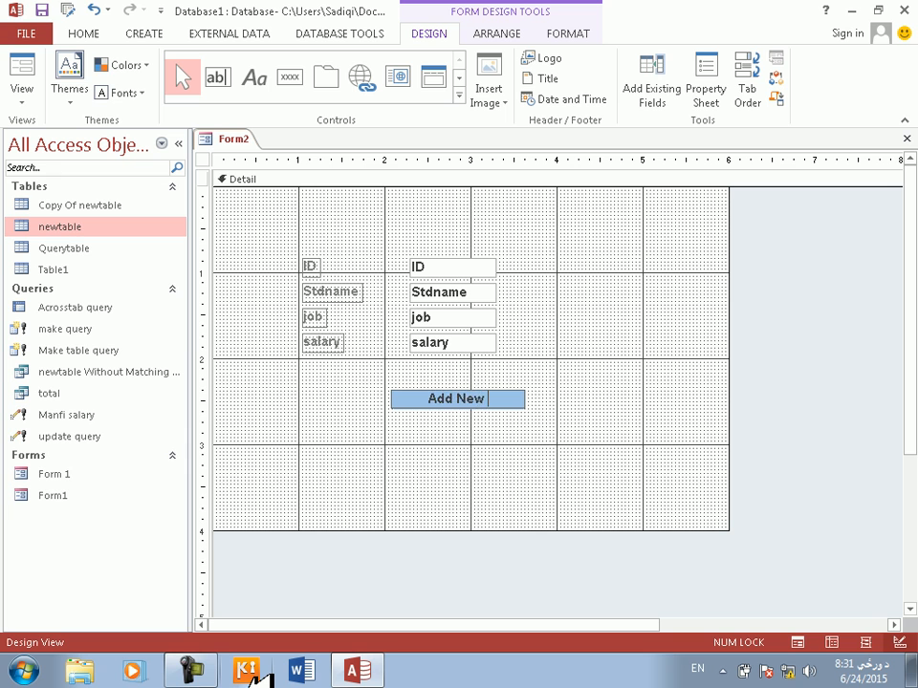
pyautogui.write('Record')
pyautogui.press('Return')
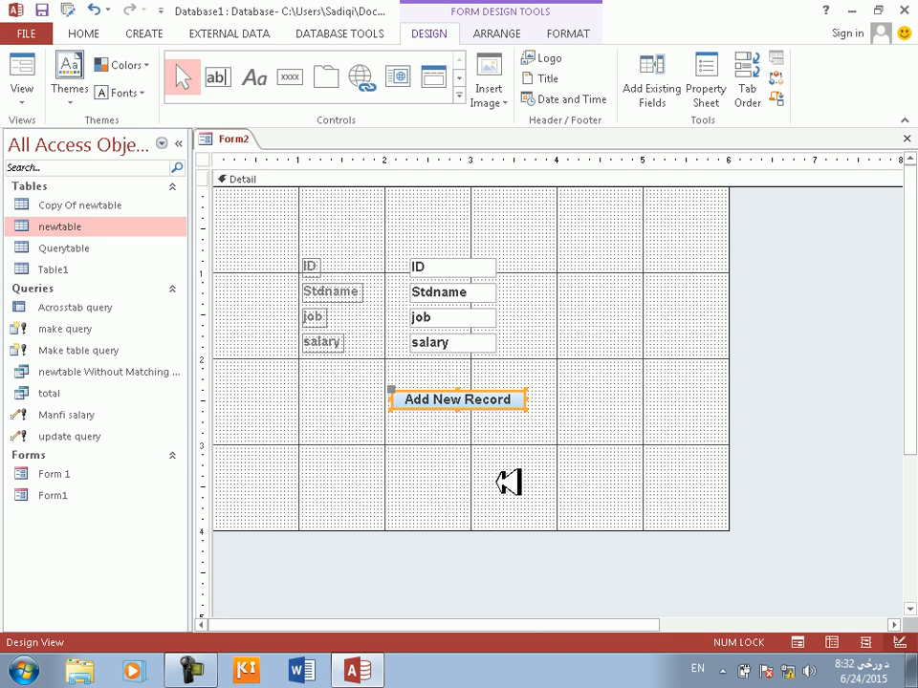
pyautogui.click(533, 463)
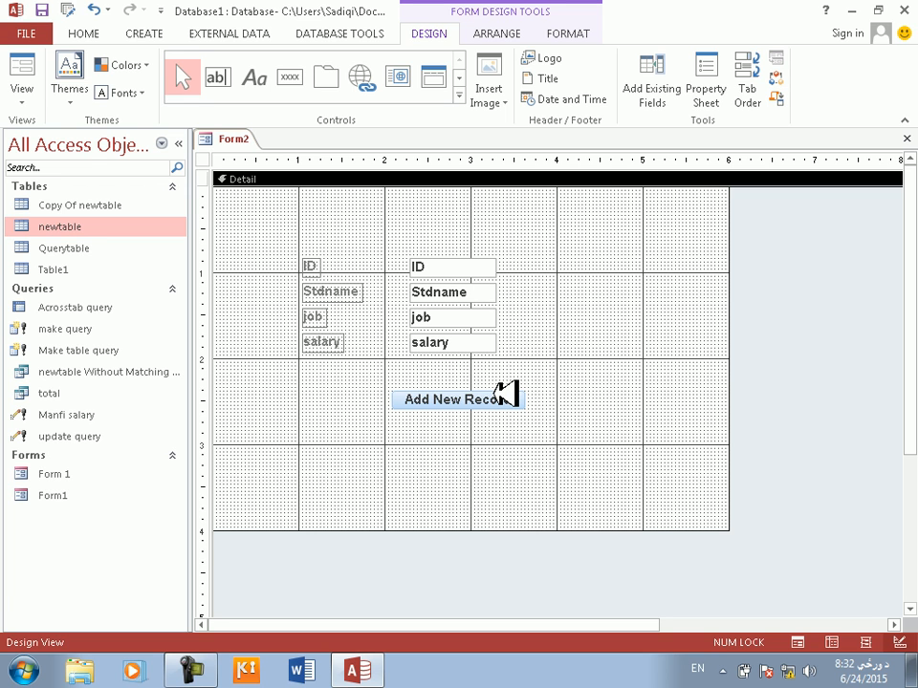
# Create a click event procedure for the Add New Record button with the Code Builder.
pyautogui.click(504, 396)
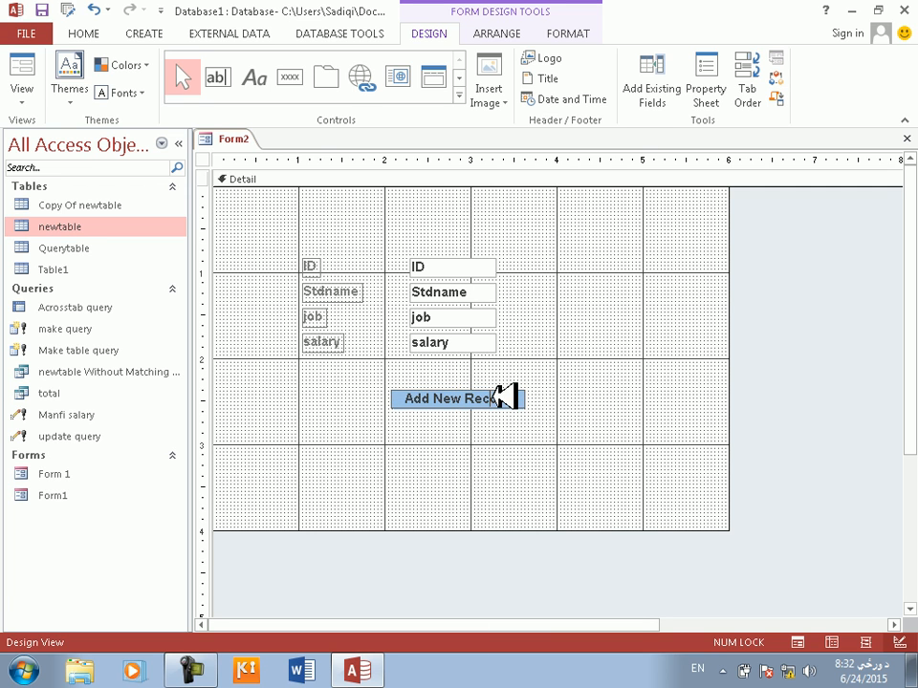
pyautogui.click(468, 454)
pyautogui.rightClick(496, 398)
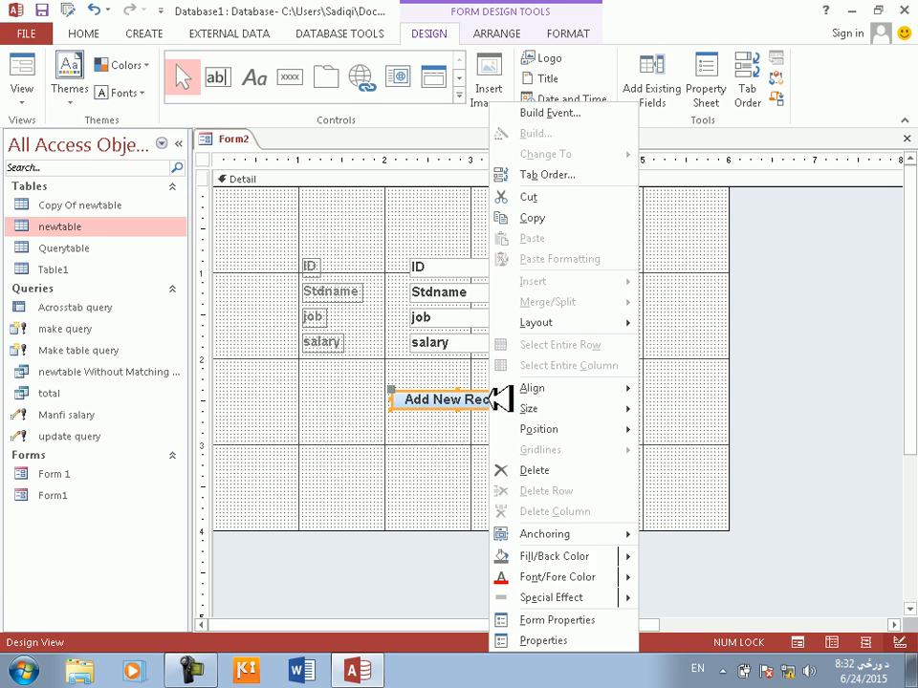
pyautogui.click(583, 112)
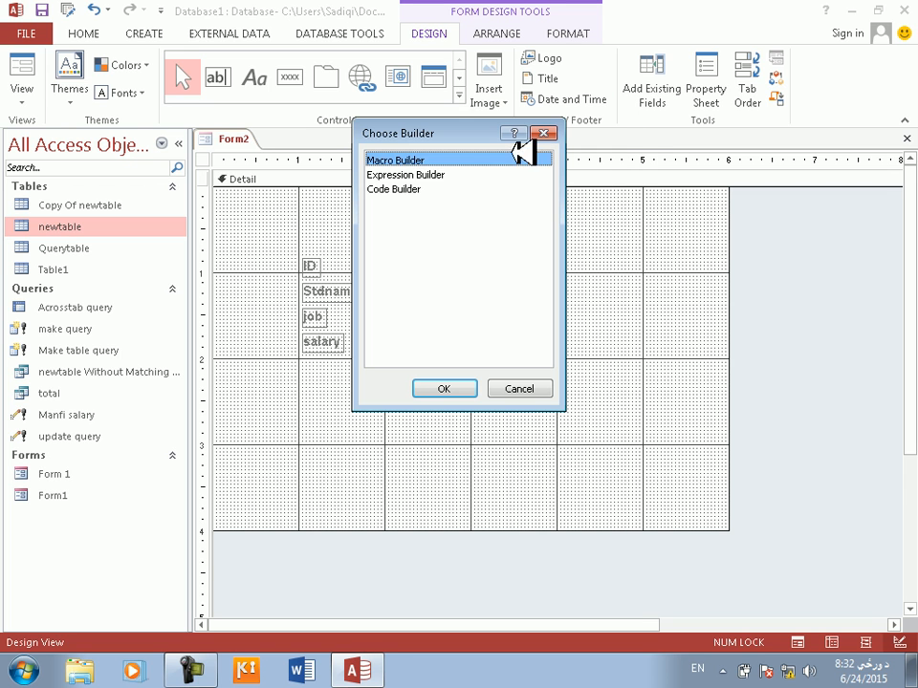
pyautogui.click(442, 188)
pyautogui.click(440, 388)
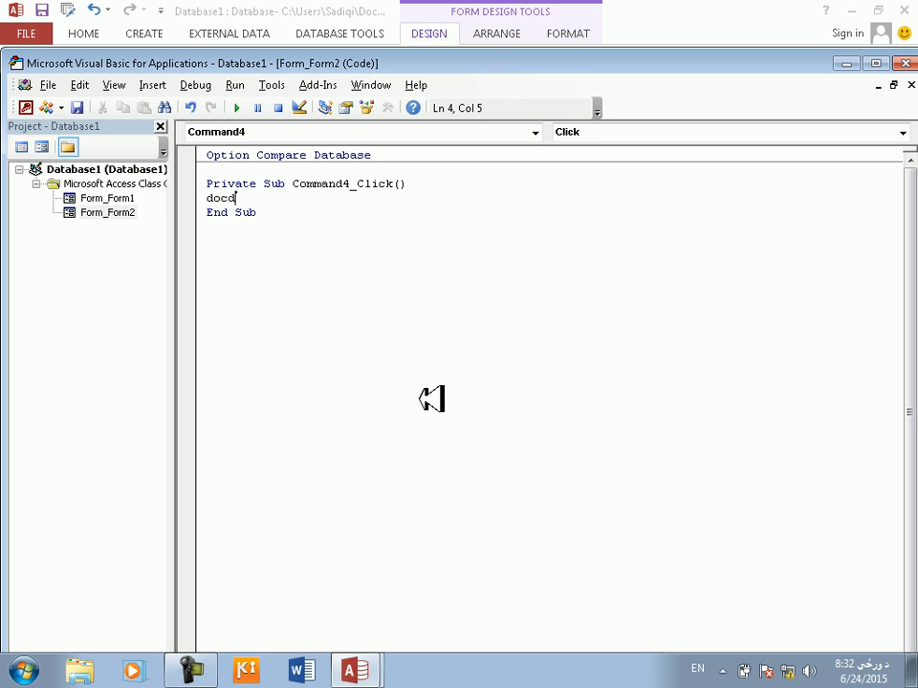
# Write DoCmd.GoToRecord , , acNewRec as the body of the button's click procedure.
pyautogui.write('docmd.got')
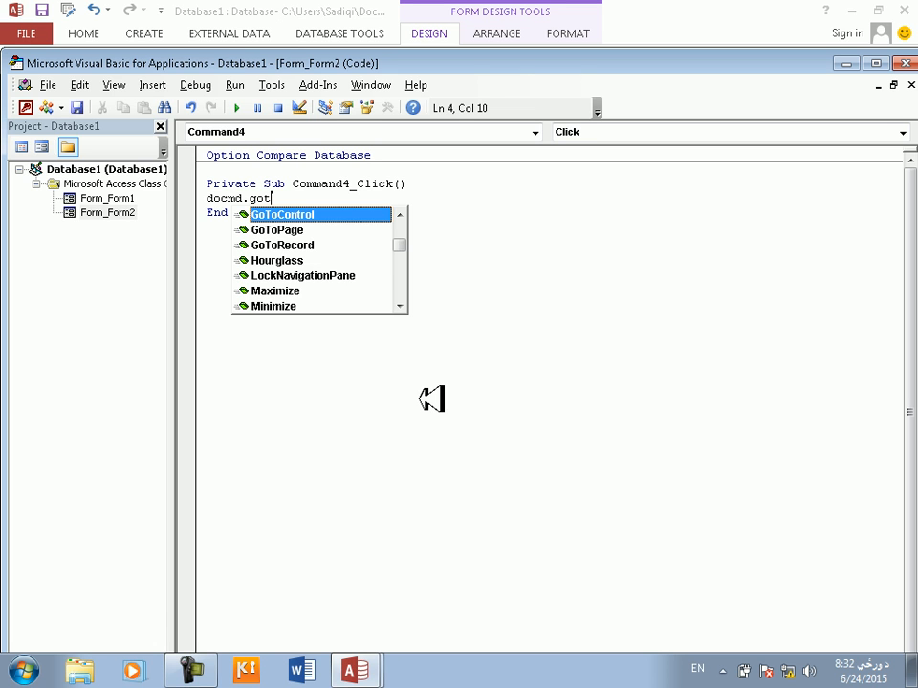
pyautogui.write('ore ')
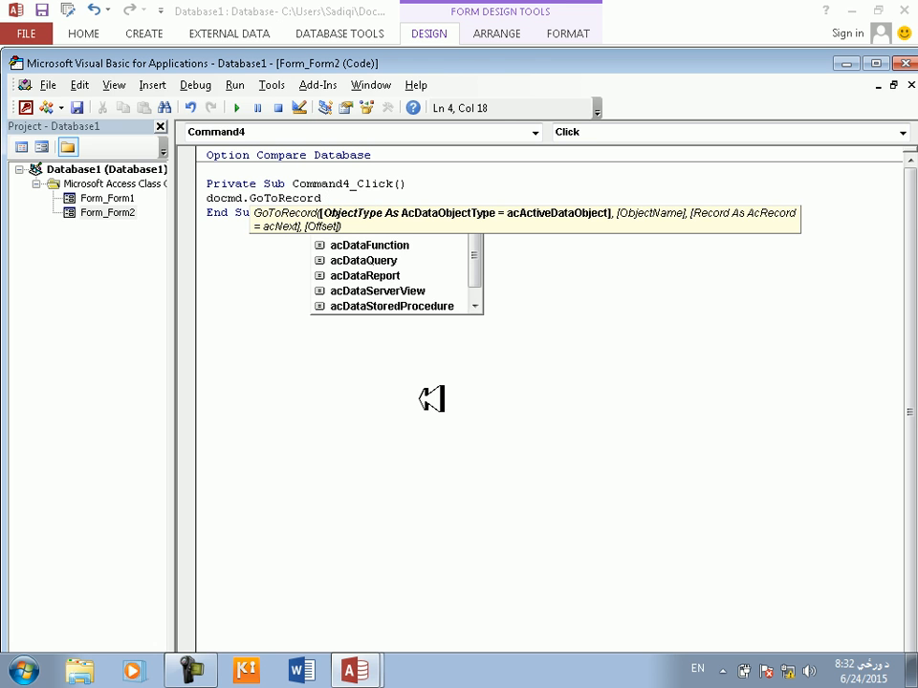
pyautogui.write(',,')
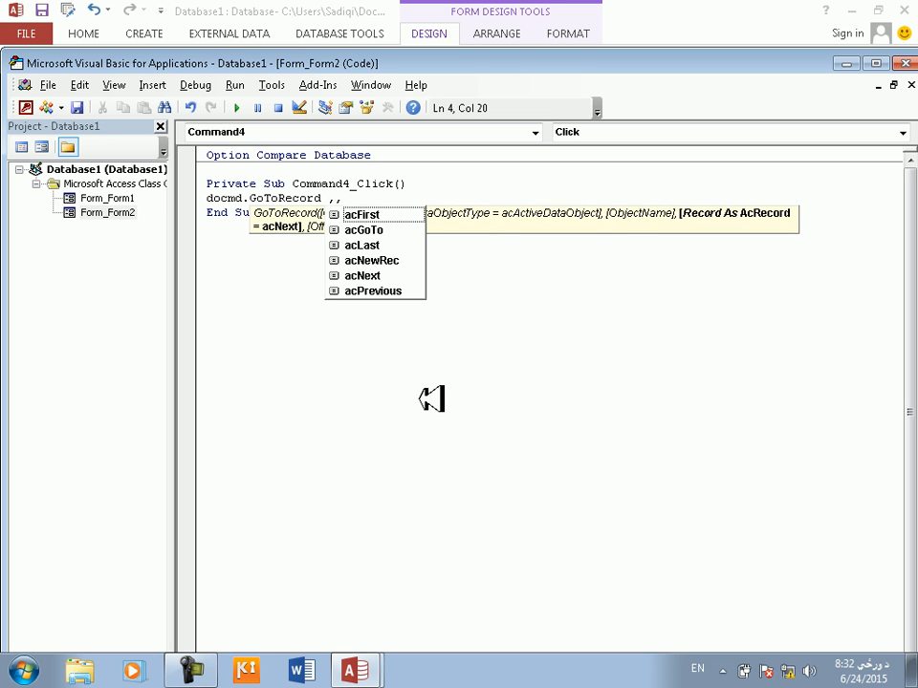
pyautogui.press('Down')
pyautogui.press('Down')
pyautogui.press('Down')
pyautogui.press('space')
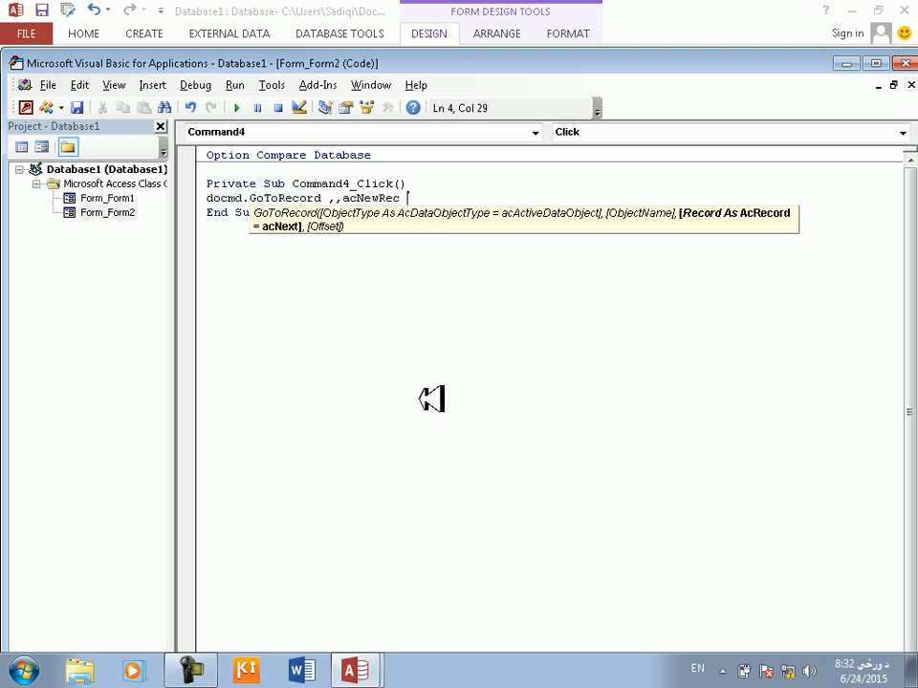
pyautogui.press('Return')
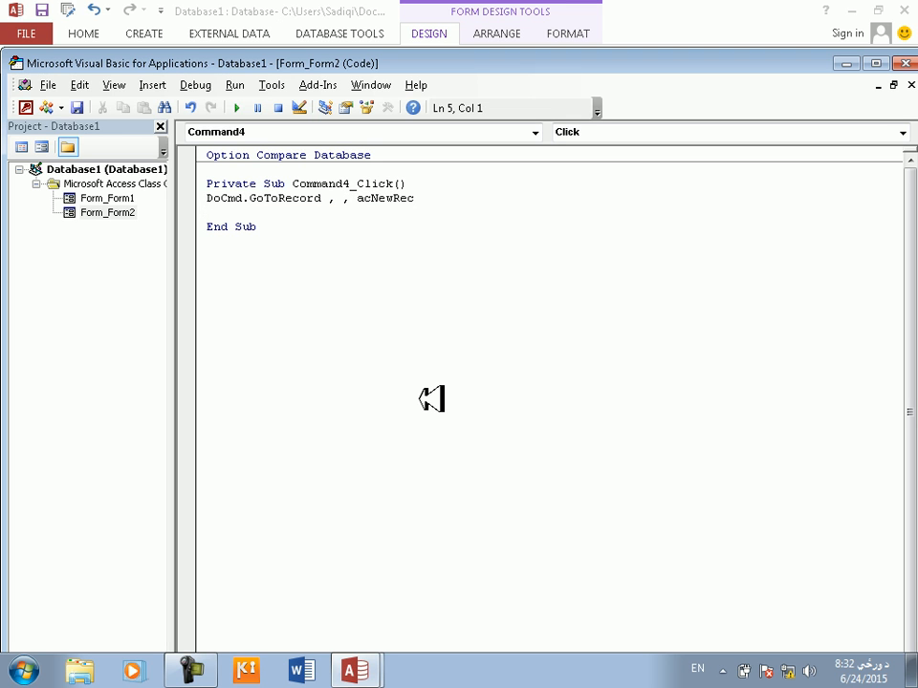
pyautogui.press('Delete')
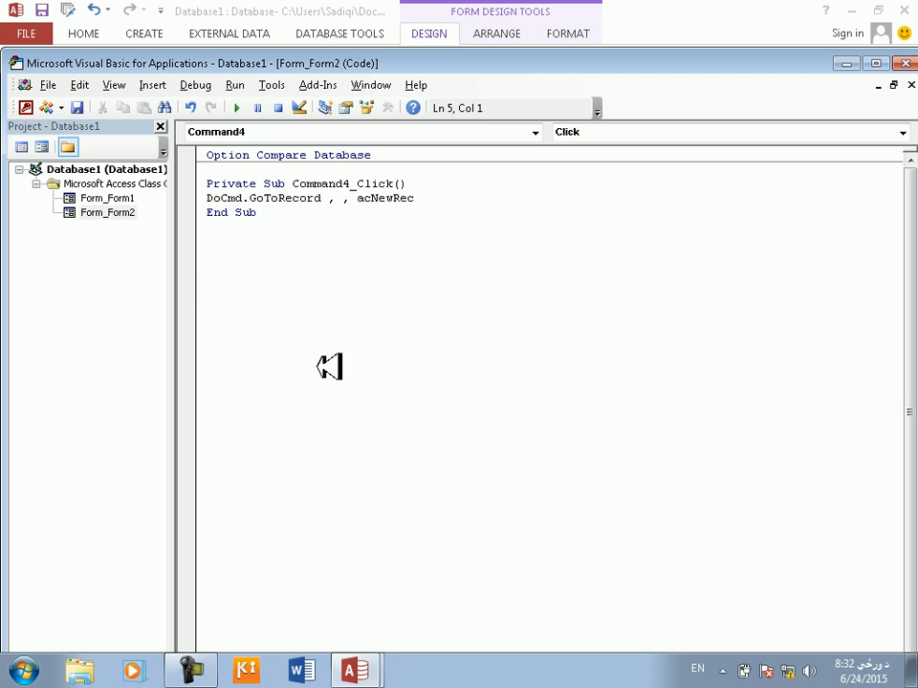
# Save the form under the name Form2 and close the Visual Basic editor.
pyautogui.click(79, 108)
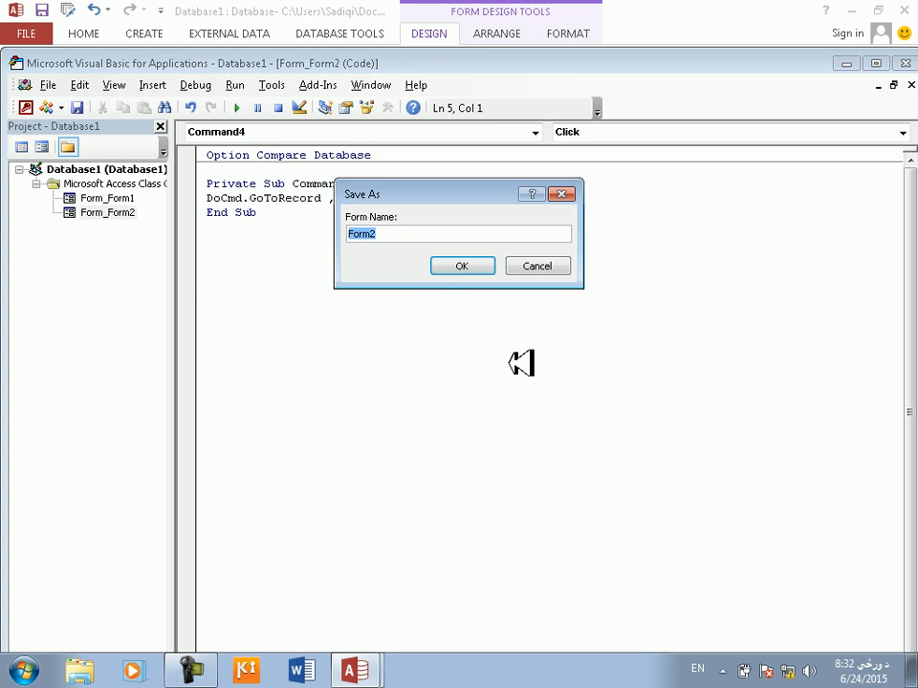
pyautogui.click(461, 265)
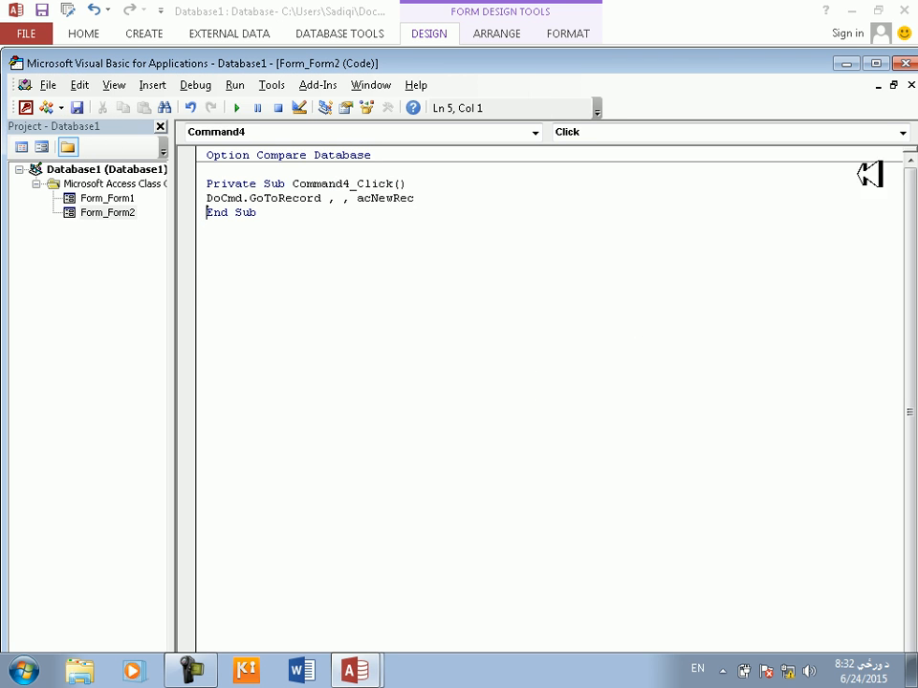
pyautogui.click(905, 63)
# Test the Add New Record button in Form view, and return to Design view.
pyautogui.click(21, 65)
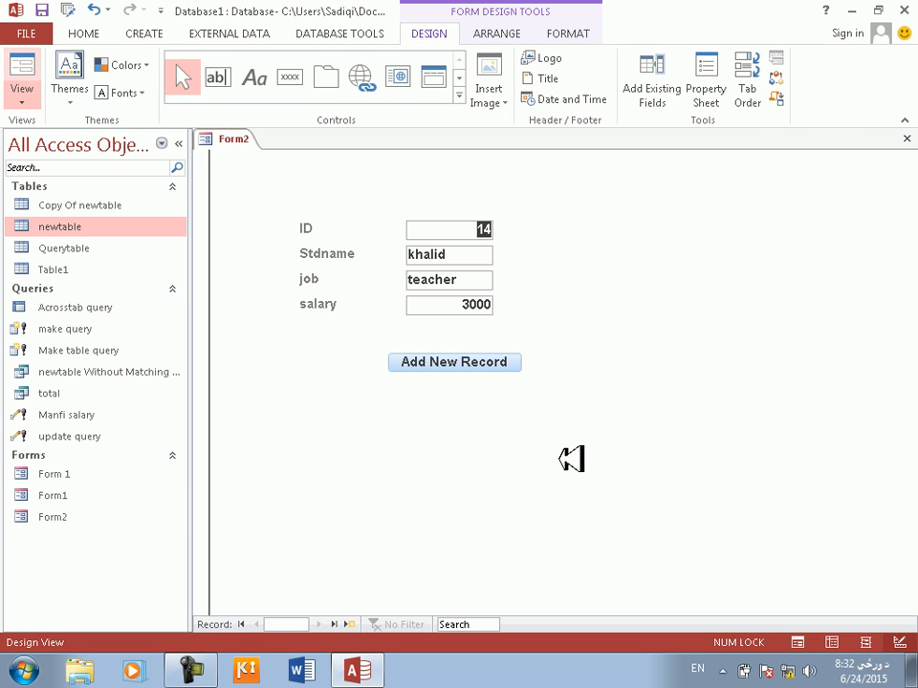
pyautogui.click(465, 361)
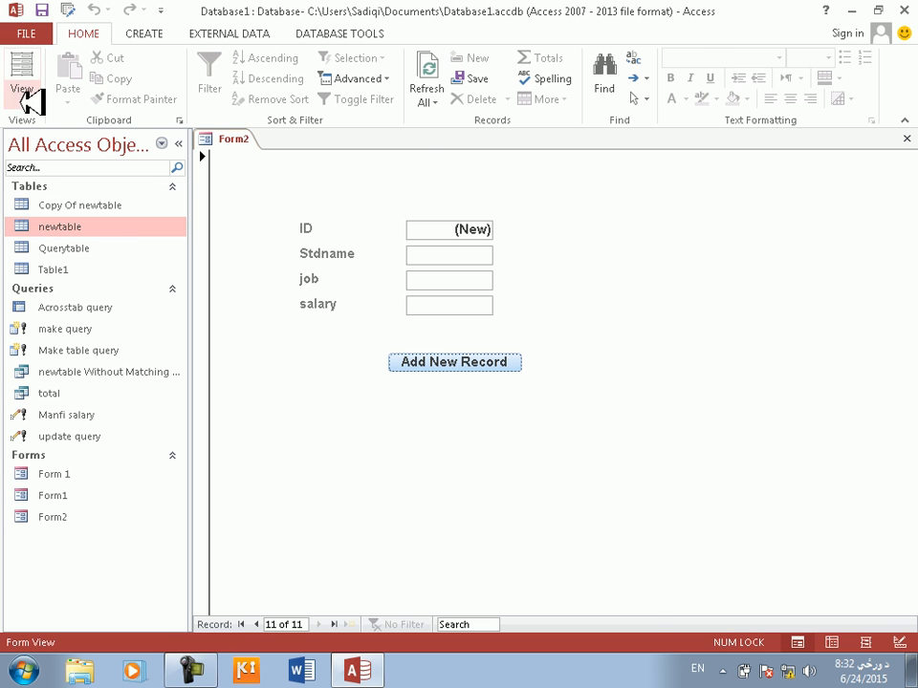
pyautogui.click(77, 232)
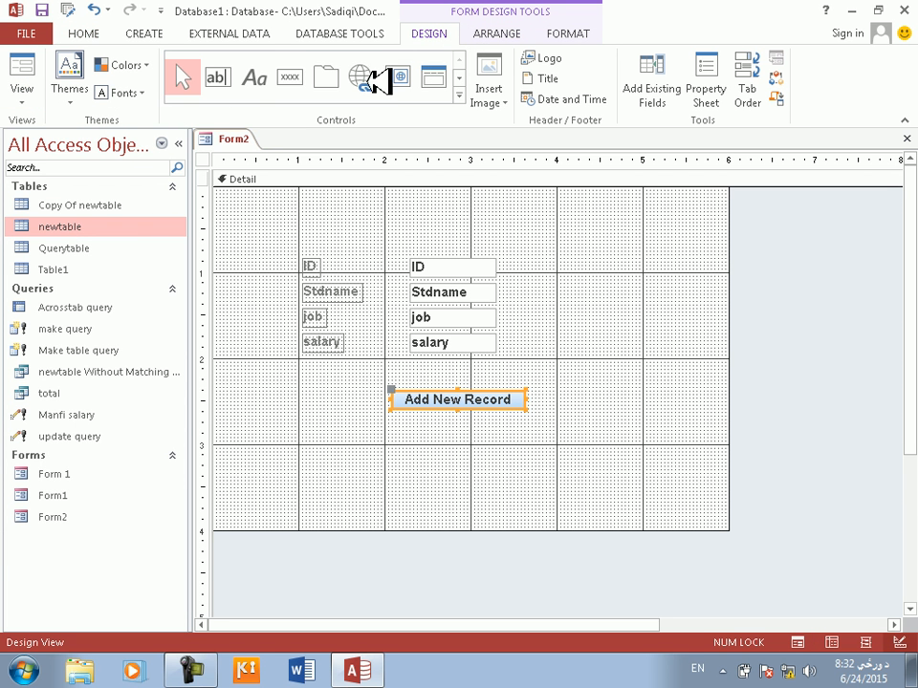
# Add a command button beside the Add New Record button and caption it Save Record.
pyautogui.click(297, 81)
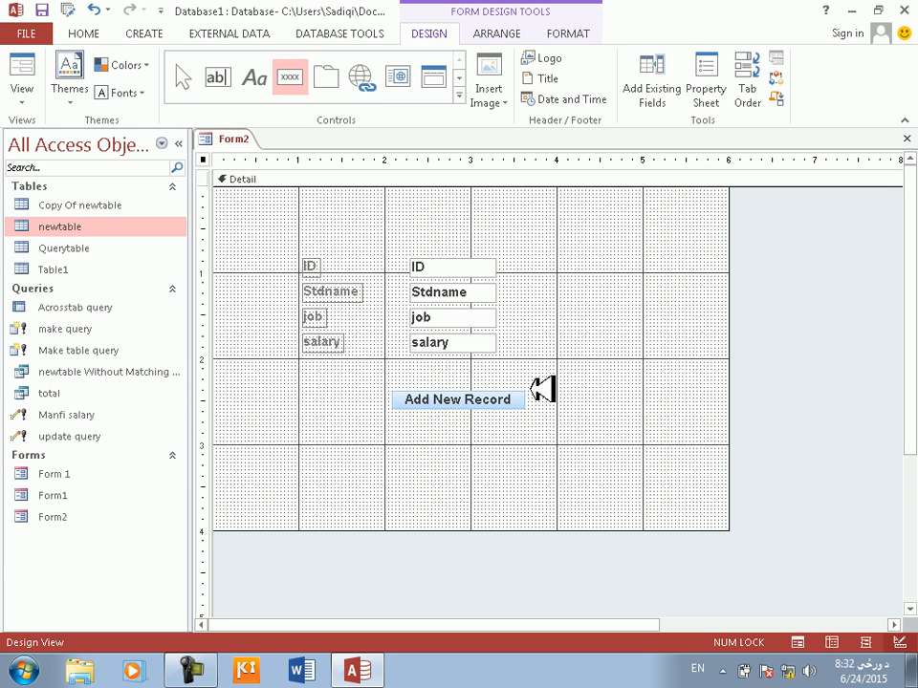
pyautogui.moveTo(528, 391); pyautogui.dragTo(628, 413)
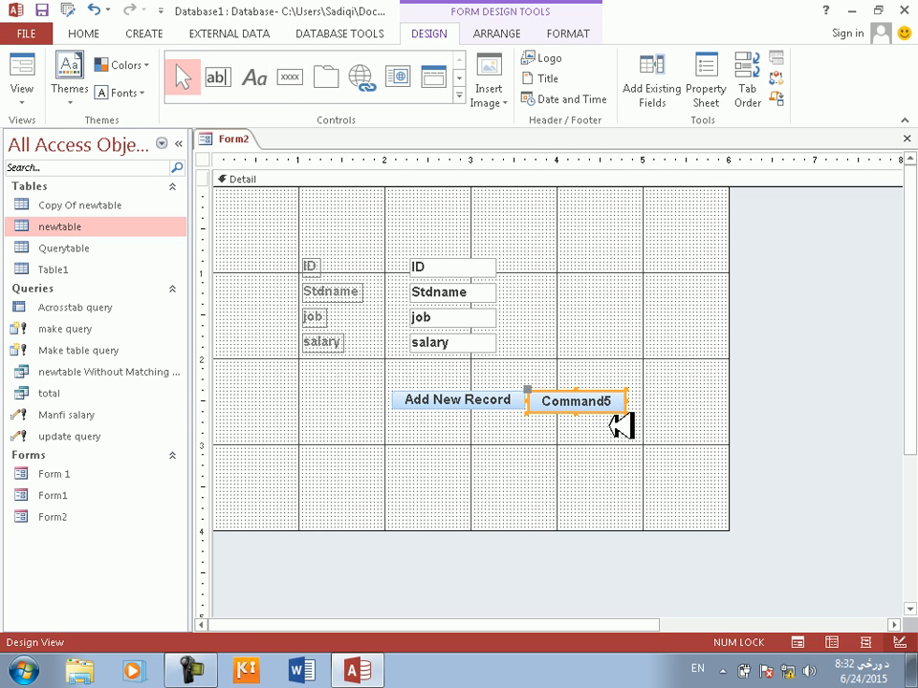
pyautogui.click(584, 400)
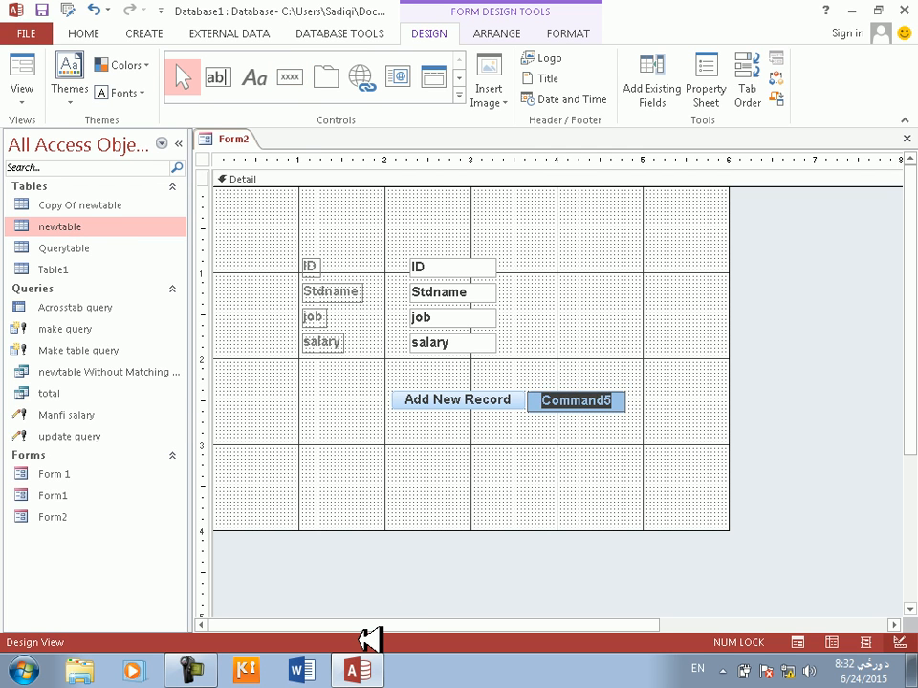
pyautogui.write('X')
pyautogui.write('ave Recor')
pyautogui.write('d')
pyautogui.click(543, 463)
pyautogui.click(588, 402)
pyautogui.click(591, 432)
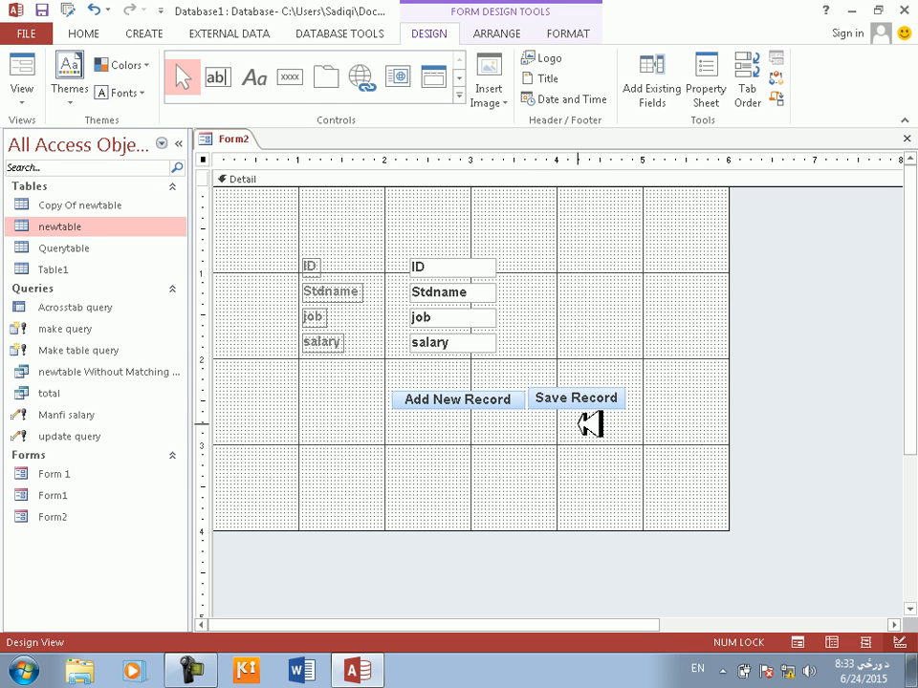
# Create a click event procedure for the Save Record button with the Code Builder and start its body with docmd.
pyautogui.rightClick(588, 400)
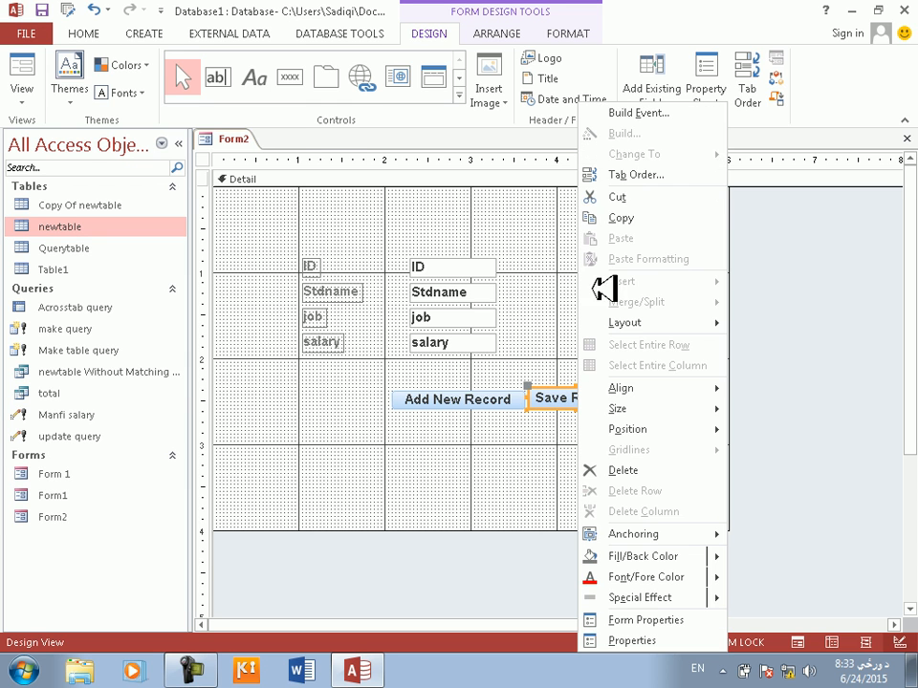
pyautogui.click(623, 111)
pyautogui.click(435, 189)
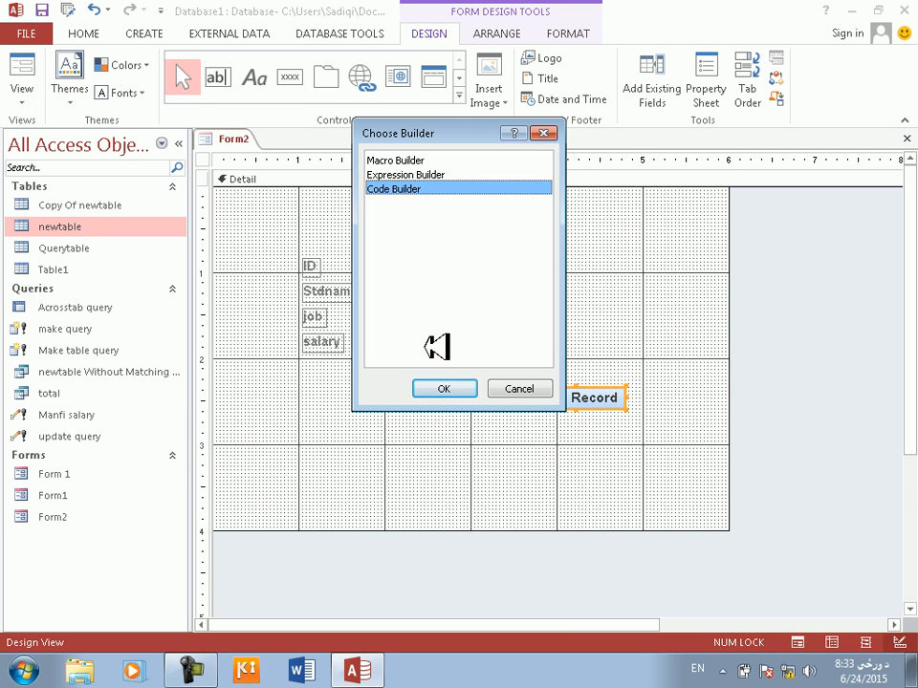
pyautogui.click(449, 388)
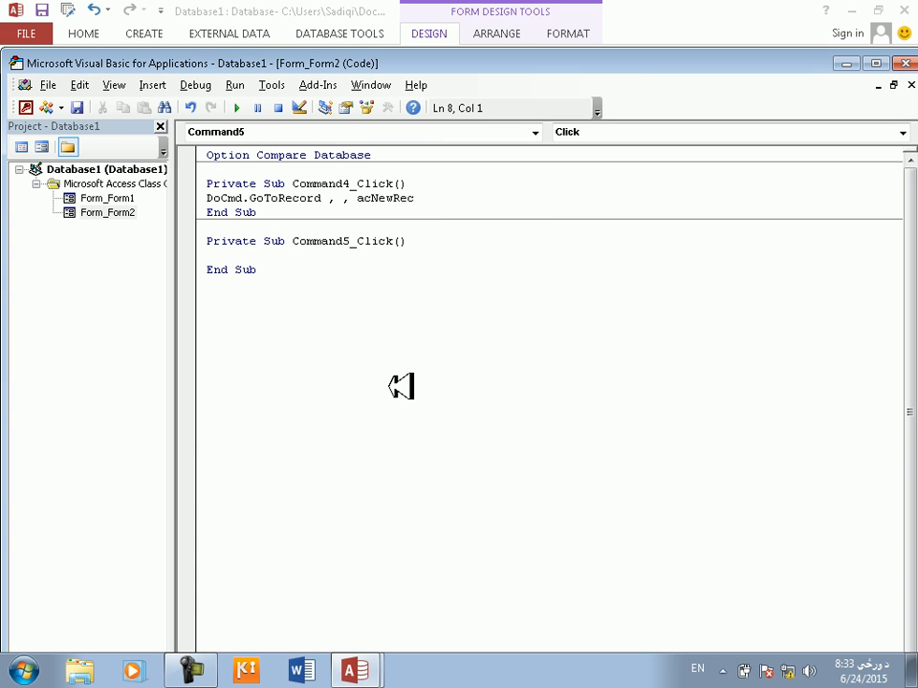
pyautogui.write('docmd.goto')
pyautogui.press('BackSpace')
pyautogui.press('BackSpace')
pyautogui.press('BackSpace')
pyautogui.press('BackSpace')
pyautogui.hotkey('ctrl', 'j')
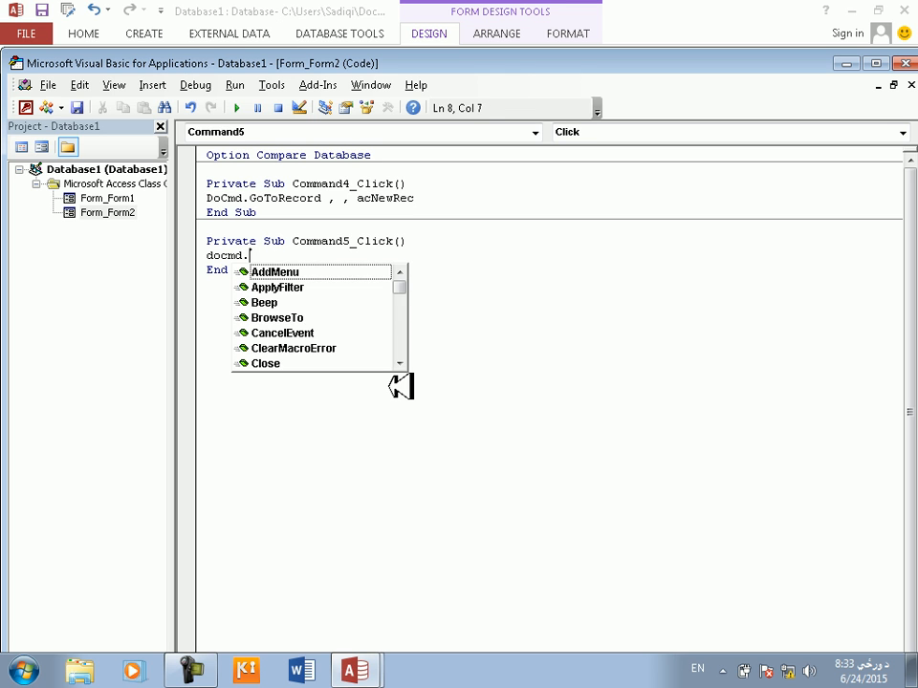
# Try to complete the statement as a GoToRecord call with the first two arguments left empty.
pyautogui.write('rec')
pyautogui.press('BackSpace')
pyautogui.press('BackSpace')
pyautogui.press('BackSpace')
pyautogui.write('go')
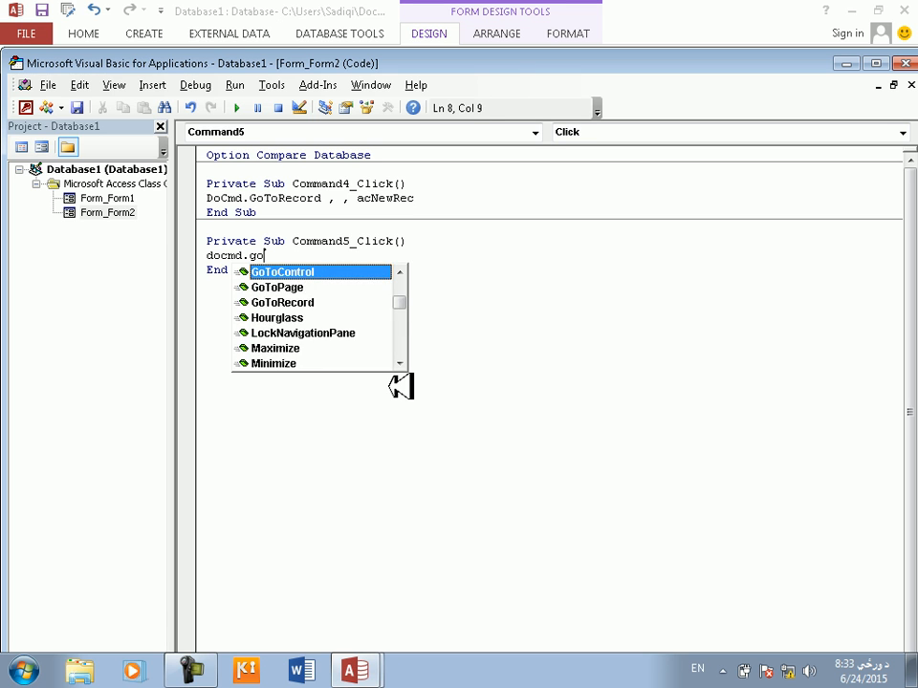
pyautogui.write(' to')
pyautogui.press('BackSpace')
pyautogui.press('BackSpace')
pyautogui.press('BackSpace')
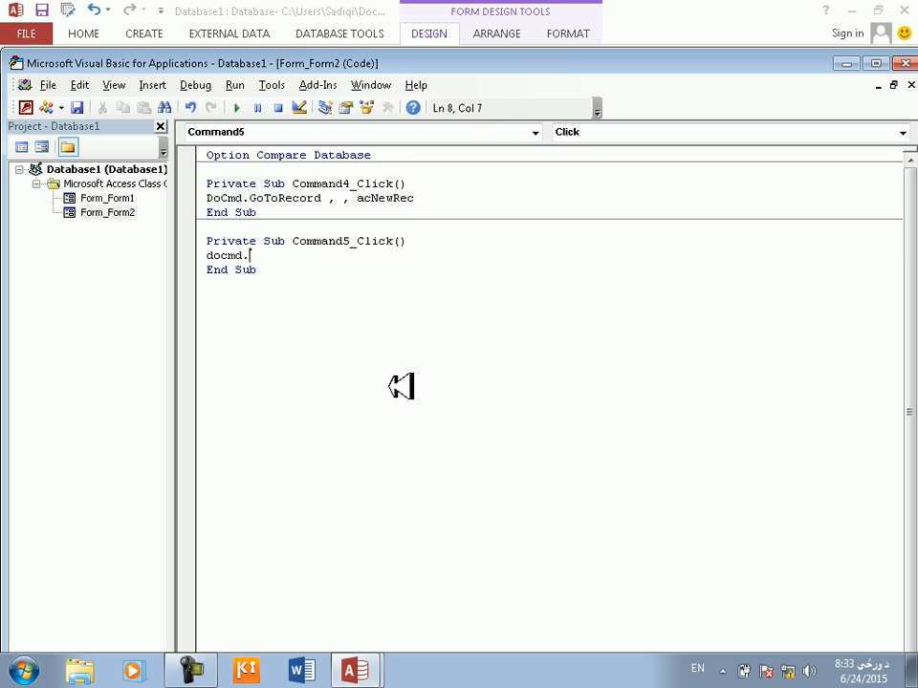
pyautogui.write('.goto')
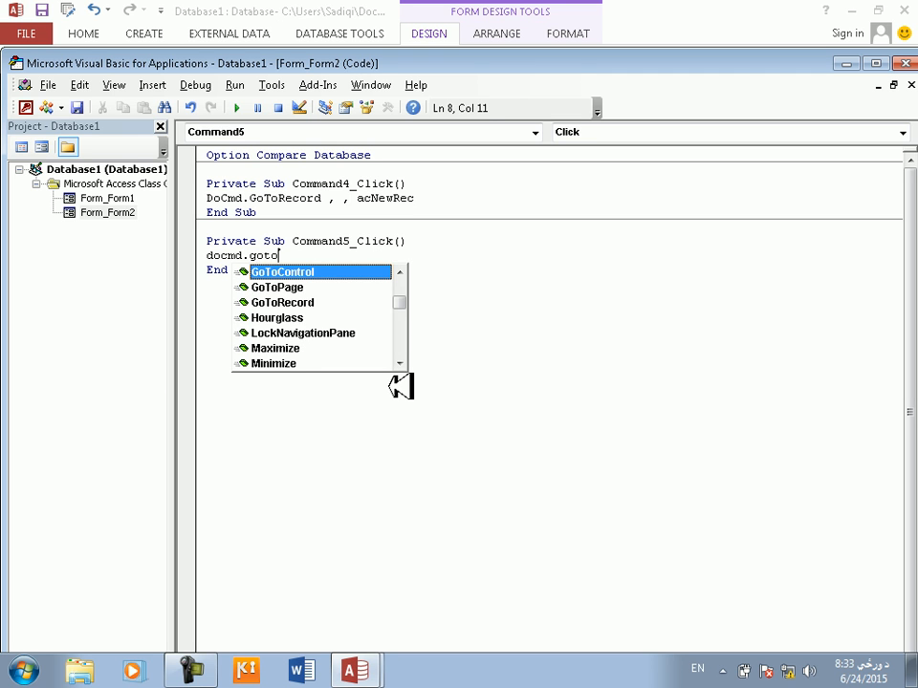
pyautogui.write('re ')
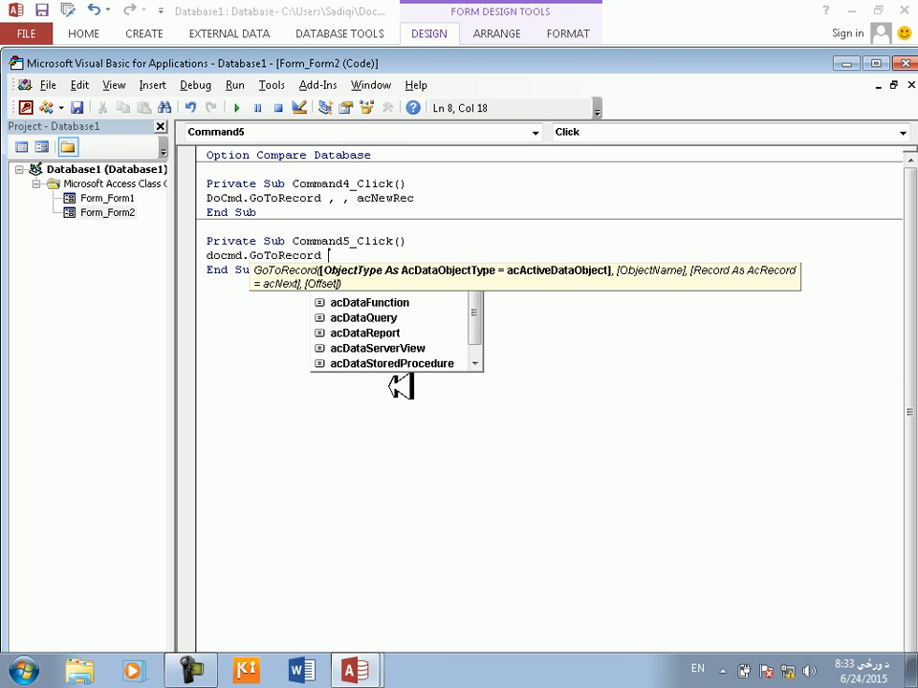
pyautogui.write(',,,')
pyautogui.press('BackSpace')
pyautogui.press('BackSpace')
pyautogui.press('BackSpace')
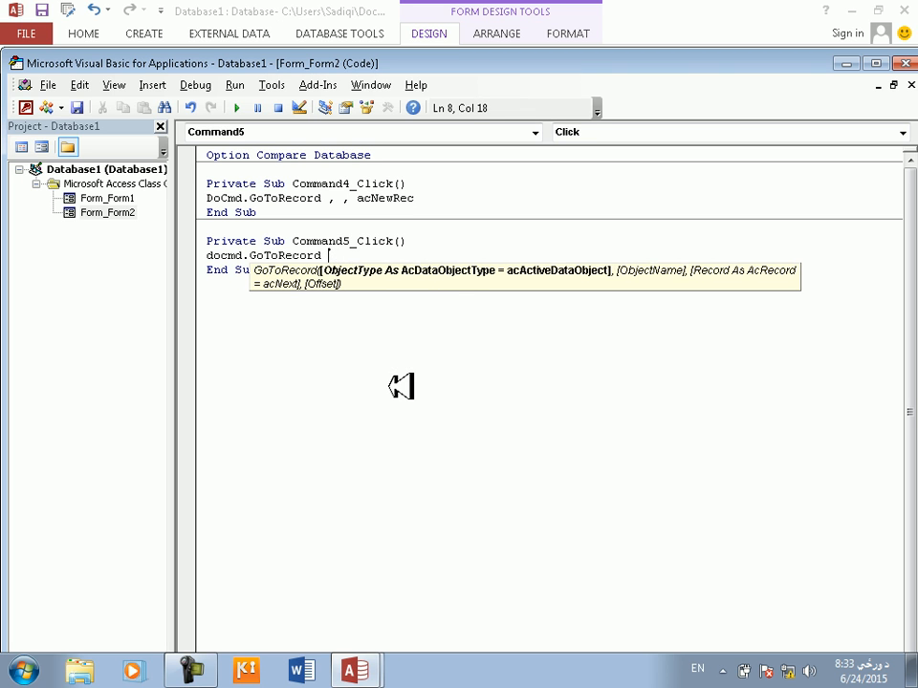
pyautogui.write(',,a')
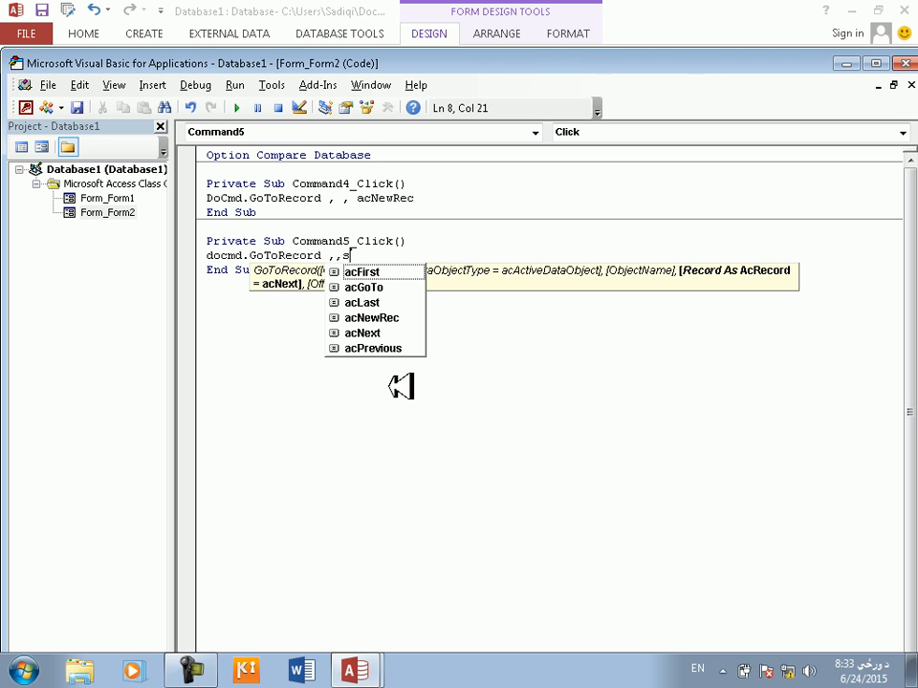
pyautogui.press('BackSpace')
pyautogui.press('BackSpace')
pyautogui.press('BackSpace')
pyautogui.press('BackSpace')
pyautogui.press('BackSpace')
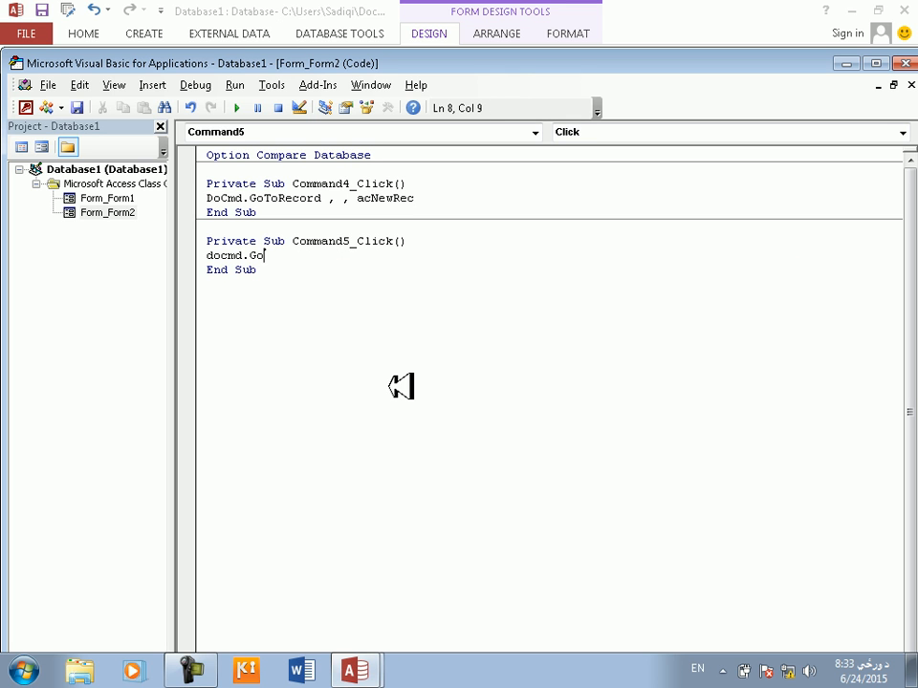
# Write DoCmd.Save as the body of the Save Record click procedure and close the Visual Basic editor.
pyautogui.write('.sa')
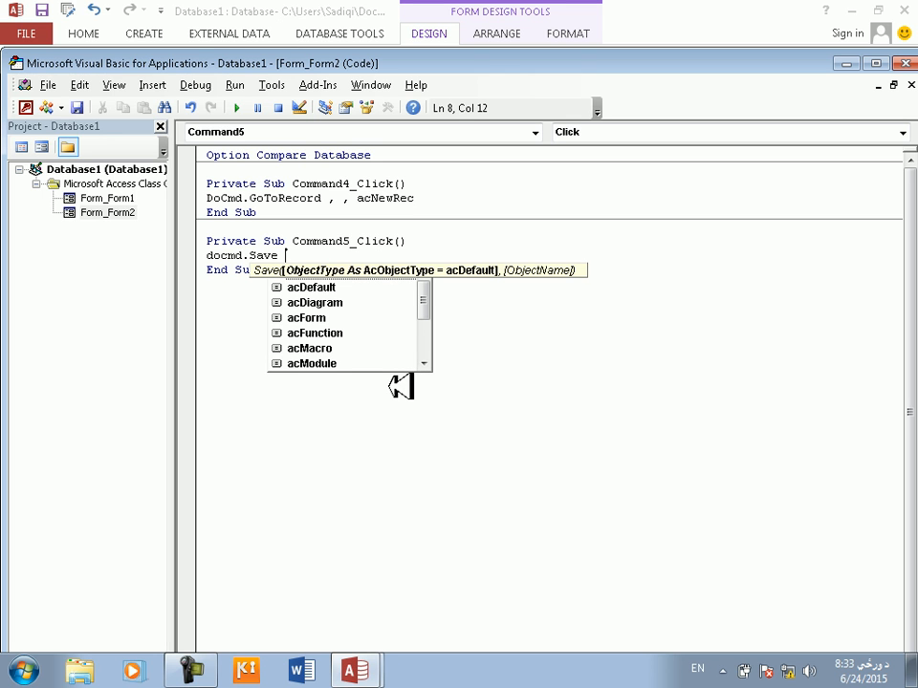
pyautogui.write(' ,,')
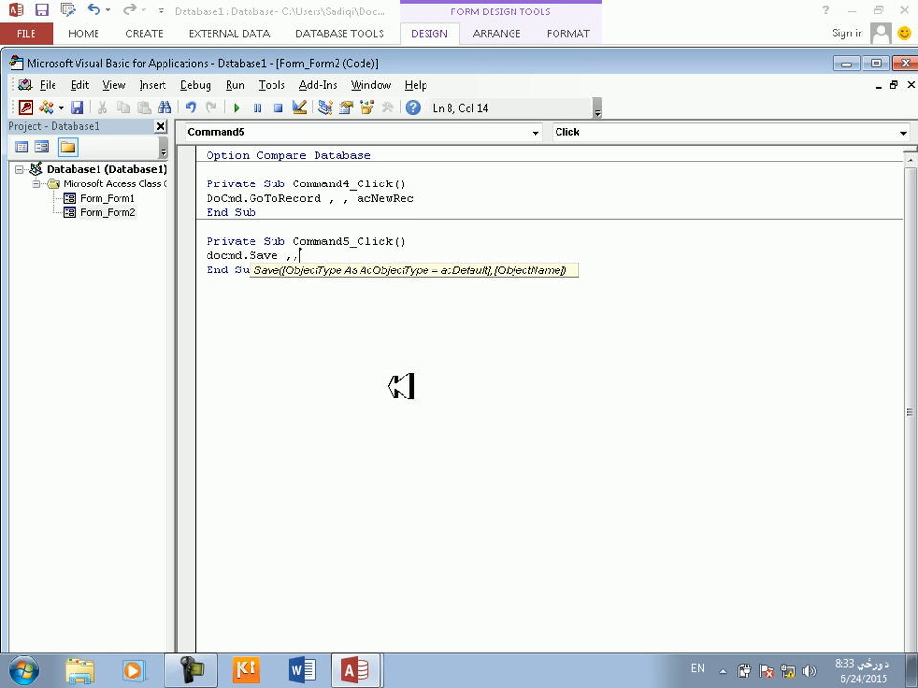
pyautogui.press('BackSpace')
pyautogui.press('BackSpace')
pyautogui.press('BackSpace')
pyautogui.press('BackSpace')
pyautogui.press('Return')
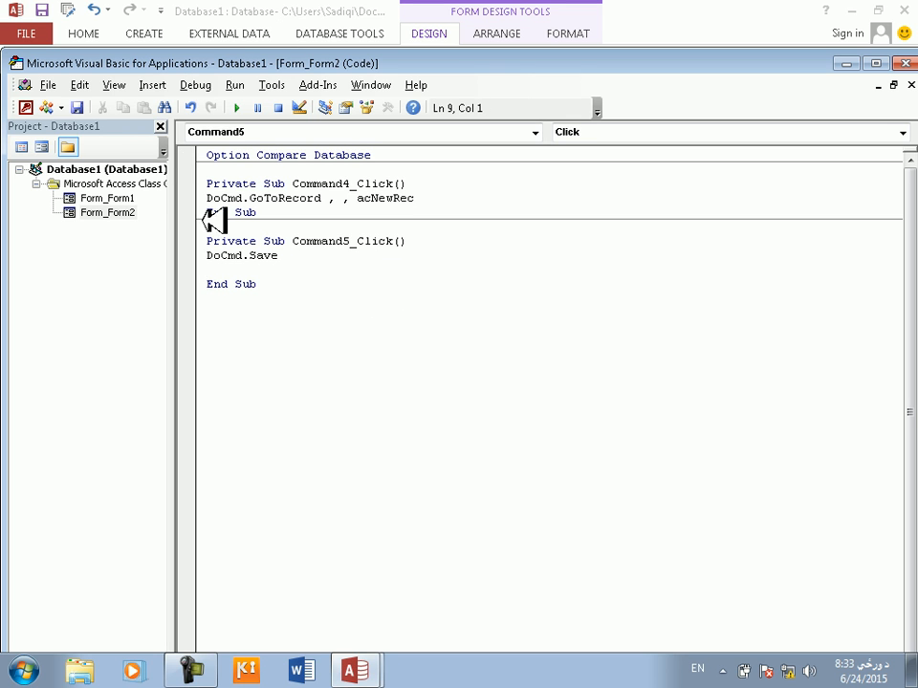
pyautogui.click(903, 62)
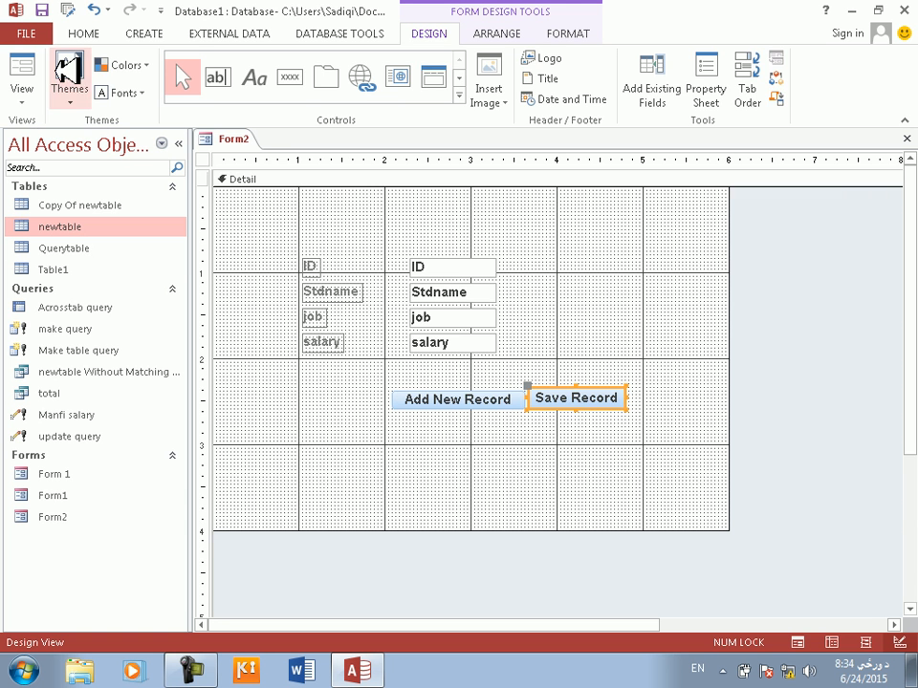
# Test the Save Record and Add New Record buttons in Form view, and return to Design view.
pyautogui.click(20, 63)
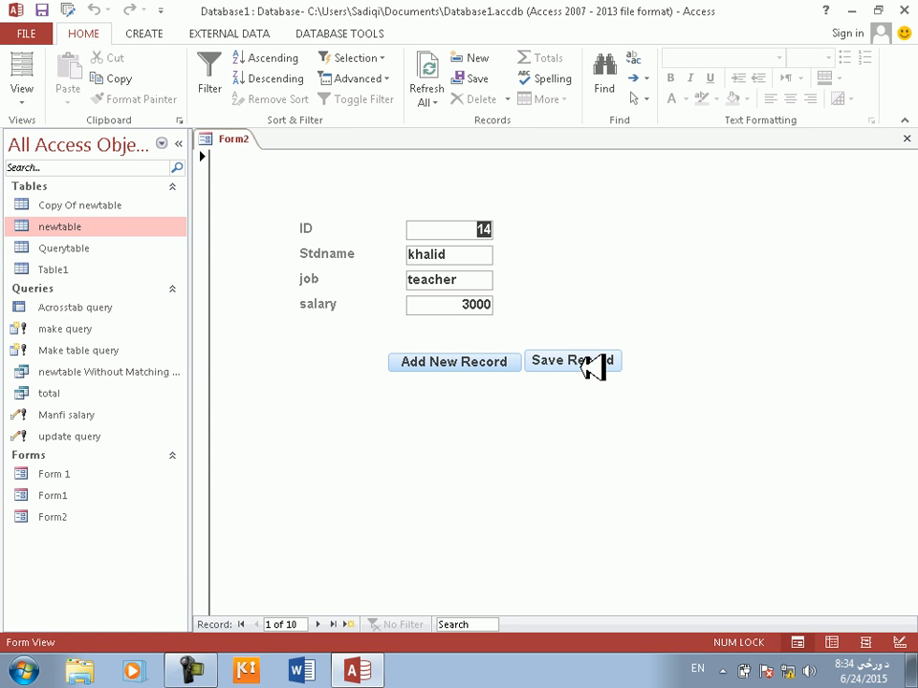
pyautogui.click(588, 362)
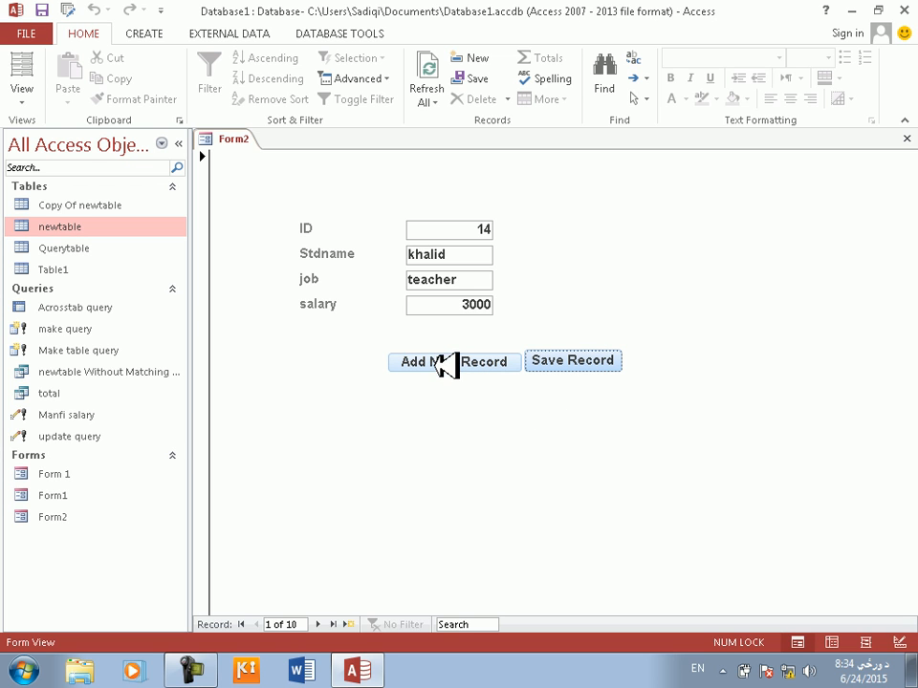
pyautogui.click(447, 364)
pyautogui.click(449, 258)
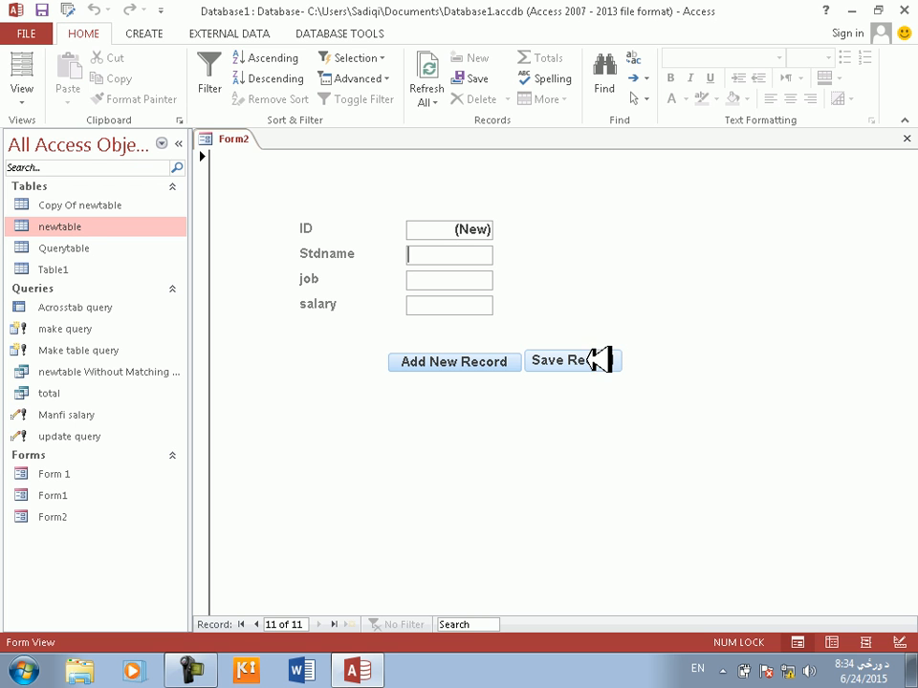
pyautogui.click(42, 78)
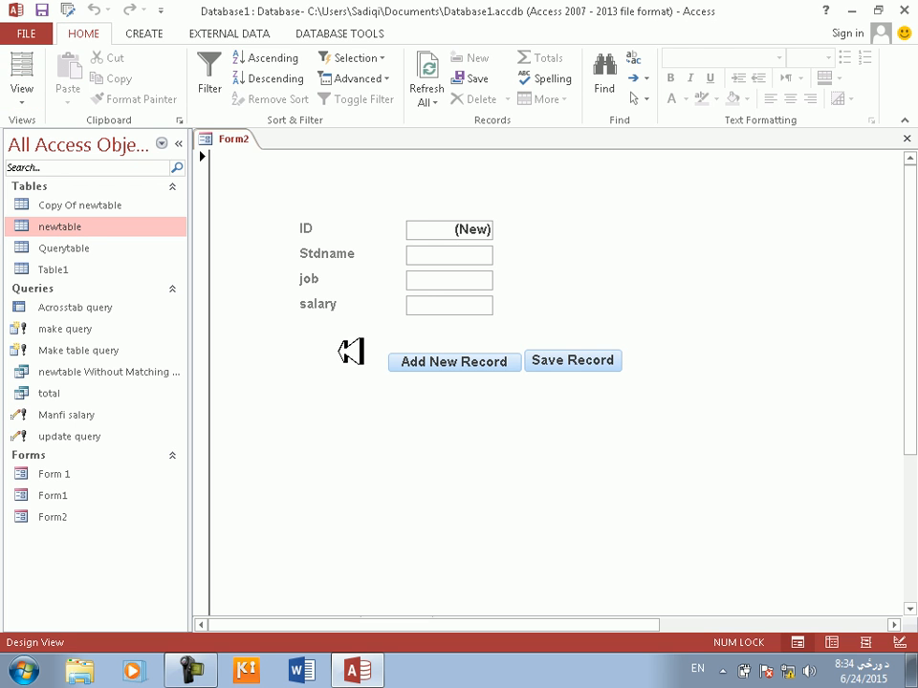
# Delete the Save Record button from the form.
pyautogui.click(605, 404)
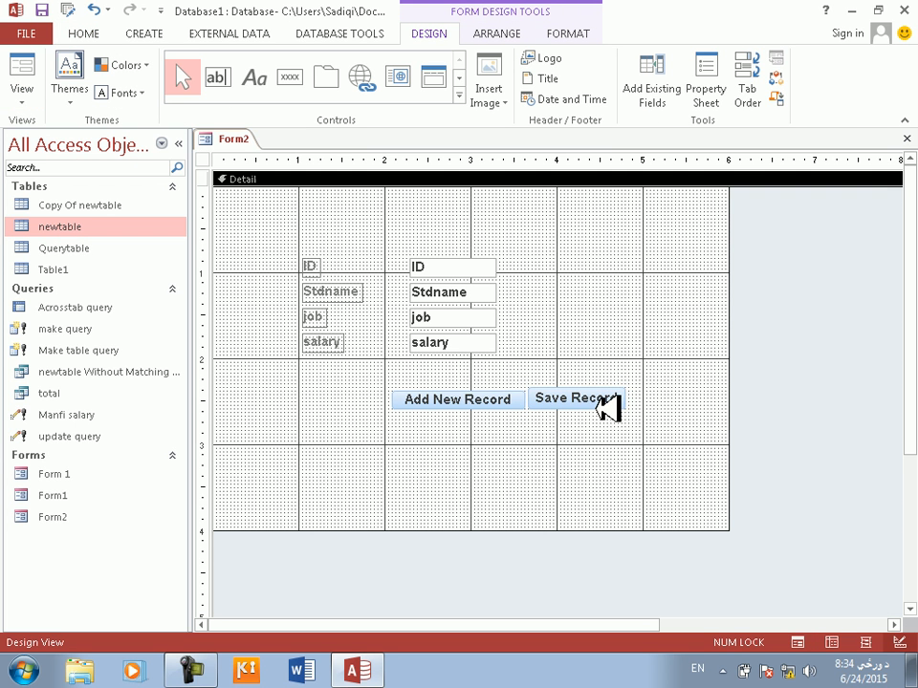
pyautogui.click(605, 404)
pyautogui.press('Delete')
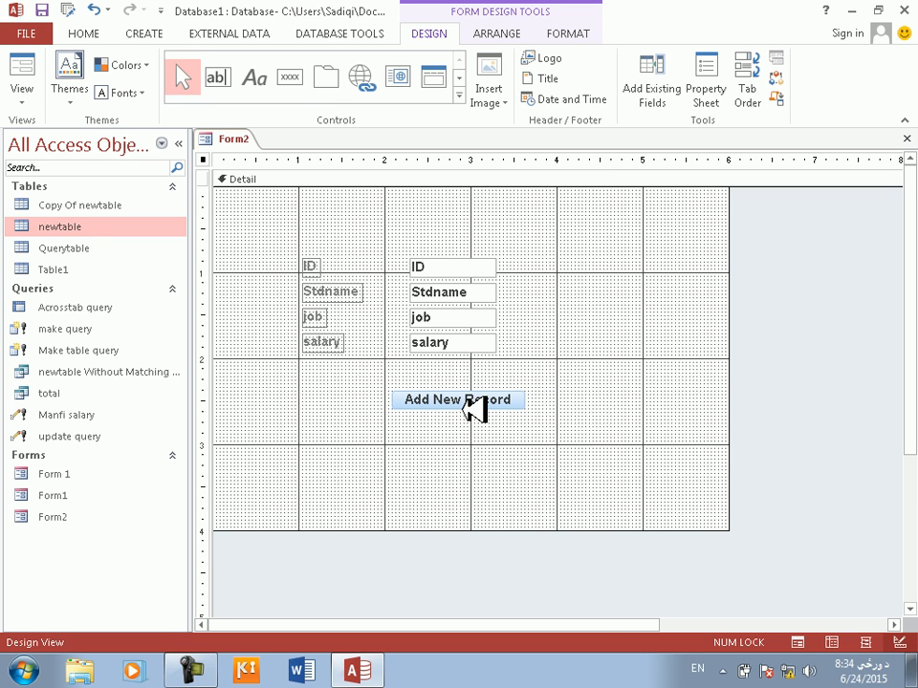
# Open the Add New Record button's click procedure and insert an empty line above the DoCmd.GoToRecord statement.
pyautogui.click(469, 406)
pyautogui.rightClick(468, 405)
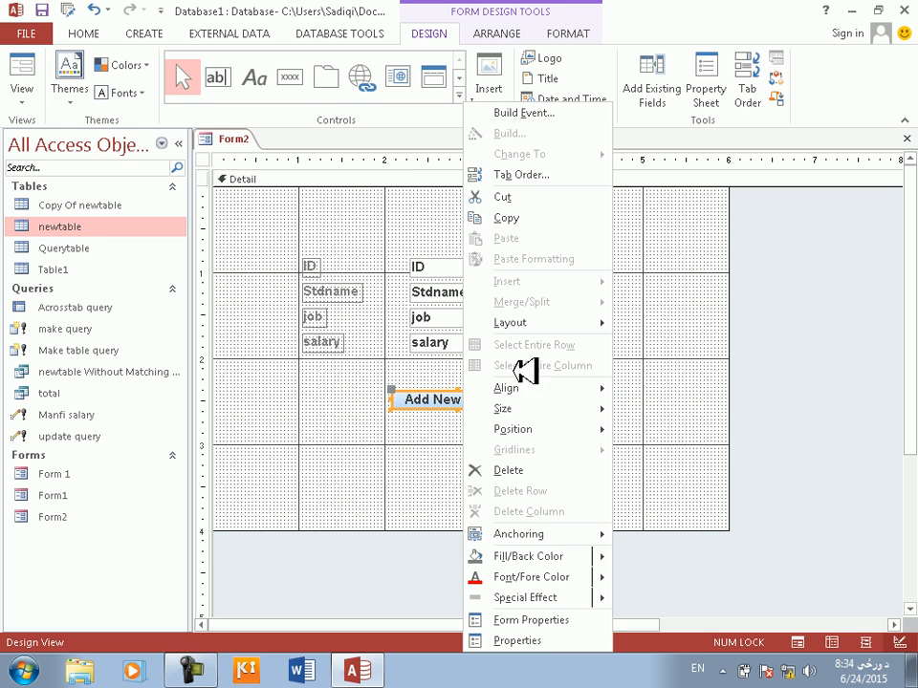
pyautogui.click(541, 113)
pyautogui.click(448, 184)
pyautogui.press('Return')
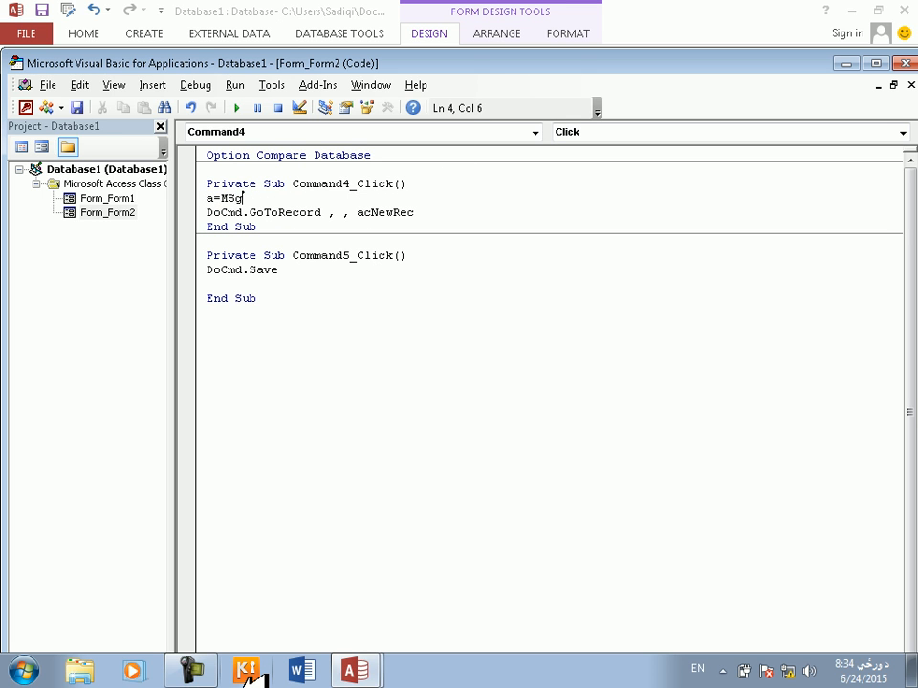
# Start an a=MsgBox( statement on the empty line with the prompt text "Thank you.Your Last Record saved".
pyautogui.write('a=MSgbox((')
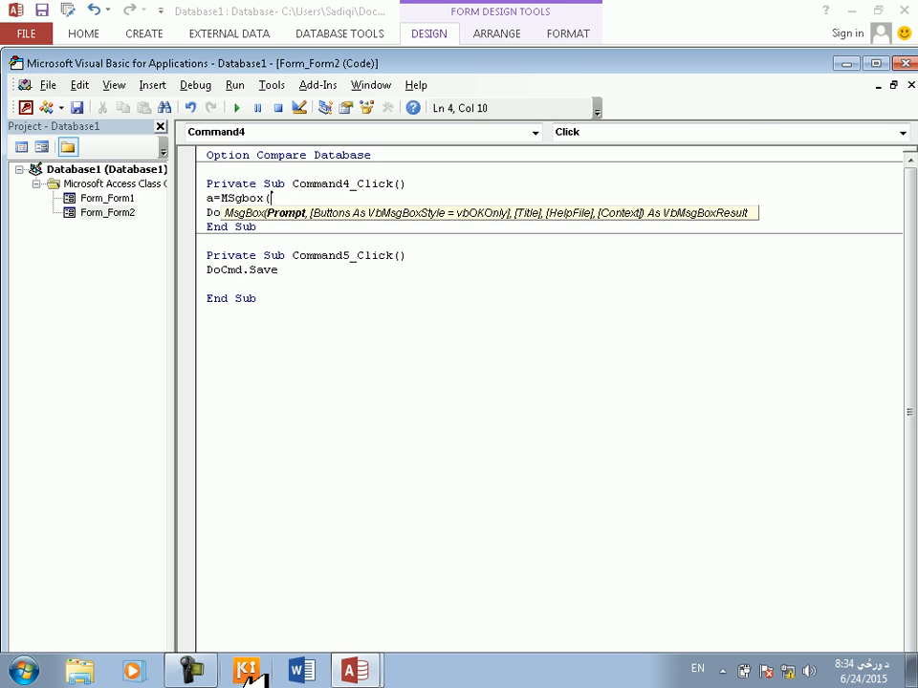
pyautogui.write('Are')
pyautogui.press('BackSpace')
pyautogui.press('BackSpace')
pyautogui.press('BackSpace')
pyautogui.press('BackSpace')
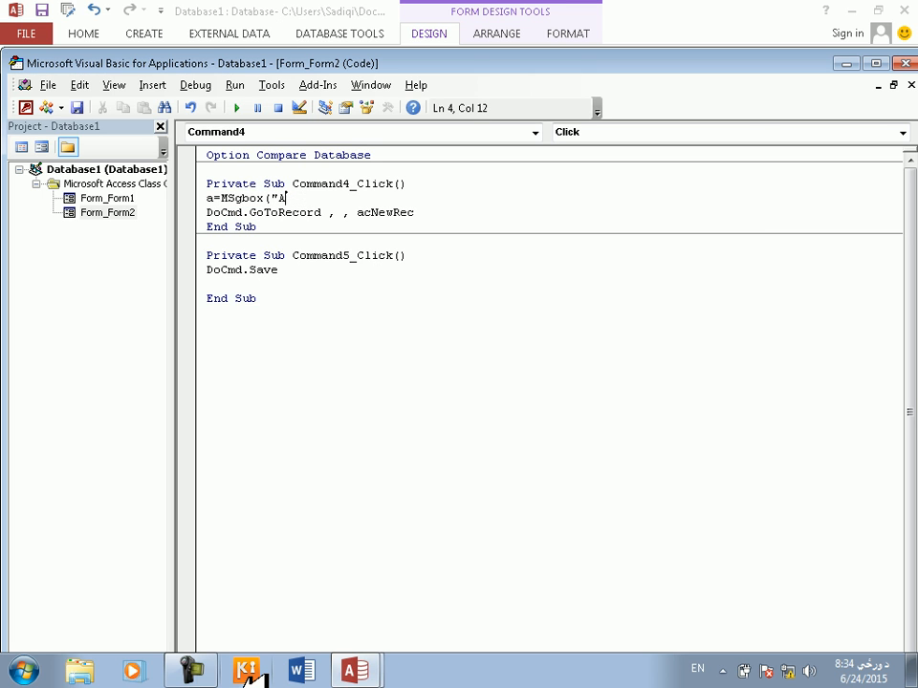
pyautogui.write('Thank you ')
pyautogui.write('Yo')
pyautogui.press('BackSpace')
pyautogui.press('BackSpace')
pyautogui.press('BackSpace')
pyautogui.write('.Your')
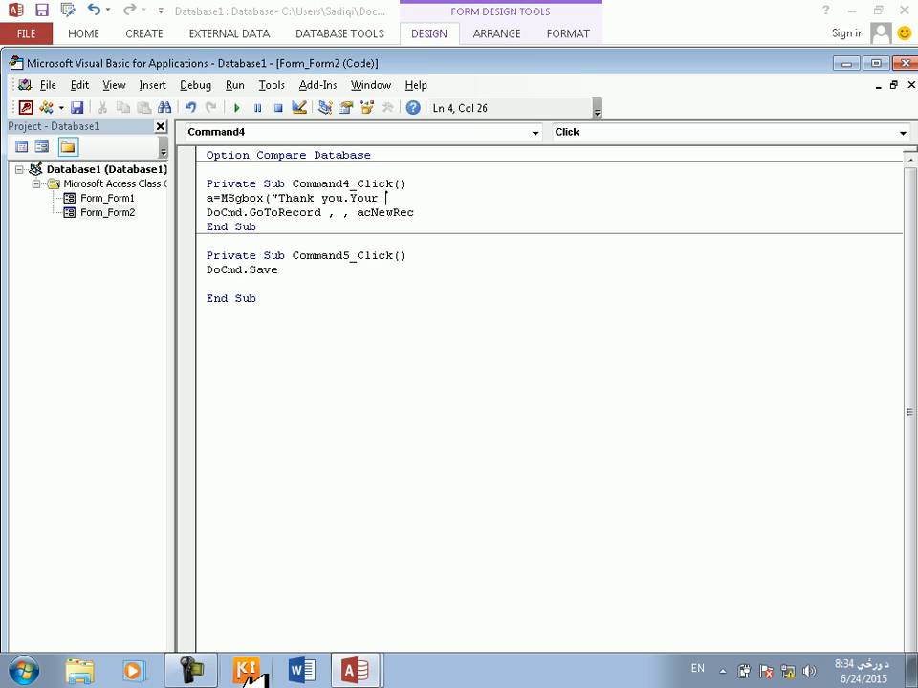
pyautogui.write(' Last e')
pyautogui.press('BackSpace')
pyautogui.write('Record saved')
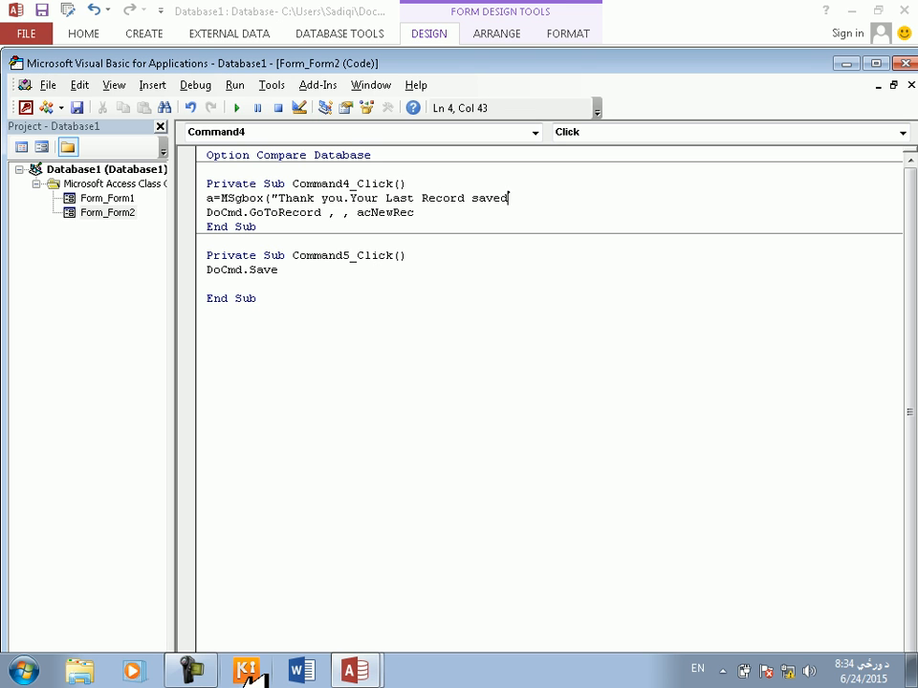
# Continue the message box prompt with the words "and now start New entery in".
pyautogui.write(' and now start New E')
pyautogui.press('BackSpace')
pyautogui.write('Enter')
pyautogui.press('BackSpace')
pyautogui.press('BackSpace')
pyautogui.press('BackSpace')
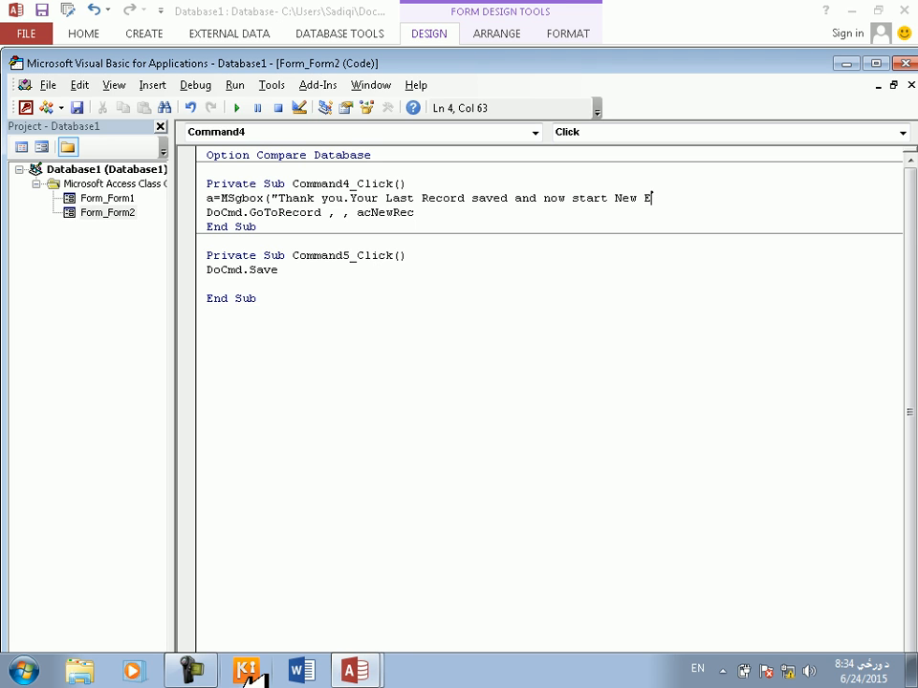
pyautogui.write('Inte')
pyautogui.press('BackSpace')
pyautogui.press('BackSpace')
pyautogui.press('BackSpace')
pyautogui.press('BackSpace')
pyautogui.write('int')
pyautogui.press('BackSpace')
pyautogui.press('BackSpace')
pyautogui.write('entery in the table')
pyautogui.press('BackSpace')
pyautogui.press('BackSpace')
pyautogui.press('BackSpace')
pyautogui.press('BackSpace')
pyautogui.press('BackSpace')
pyautogui.press('BackSpace')
pyautogui.press('BackSpace')
pyautogui.press('BackSpace')
pyautogui.press('BackSpace')
pyautogui.press('BackSpace')
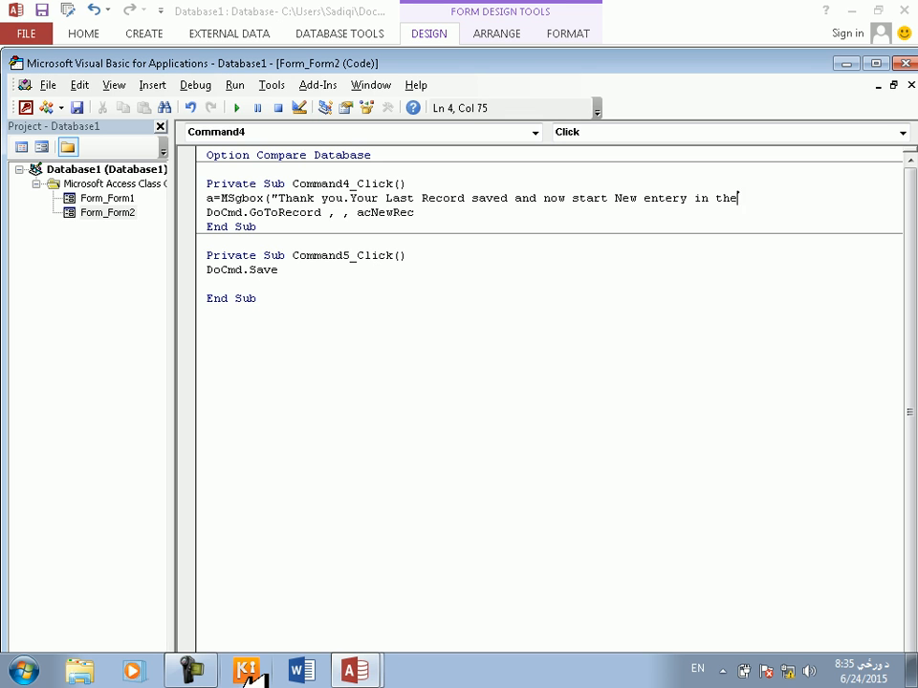
# End the MsgBox prompt text with the word "form" and set vbInformation as its style argument.
pyautogui.write('fr')
pyautogui.press('BackSpace')
pyautogui.write('orm",vbi')
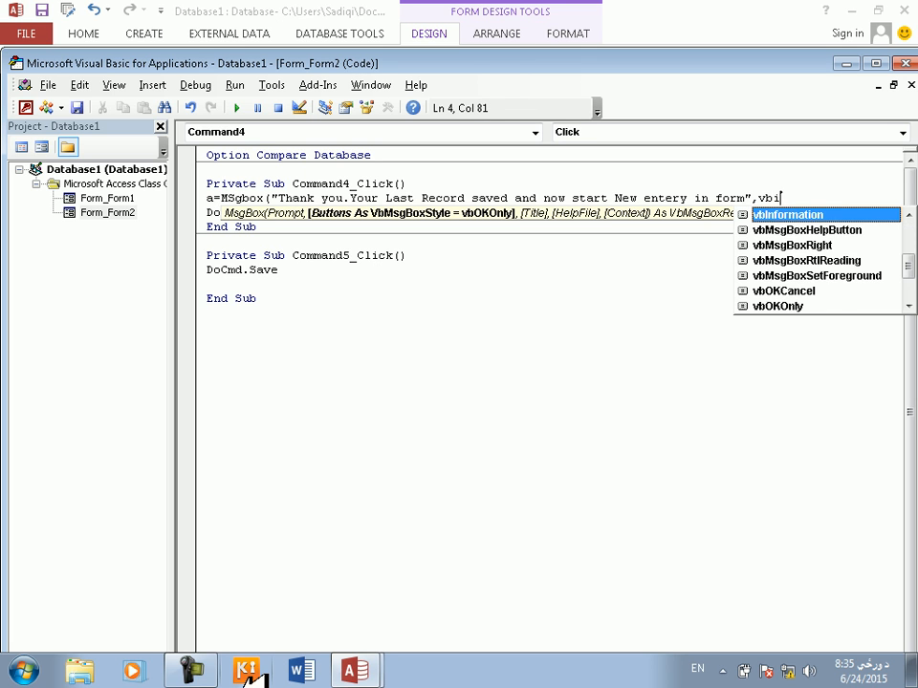
pyautogui.press('BackSpace')
pyautogui.write('Information ')
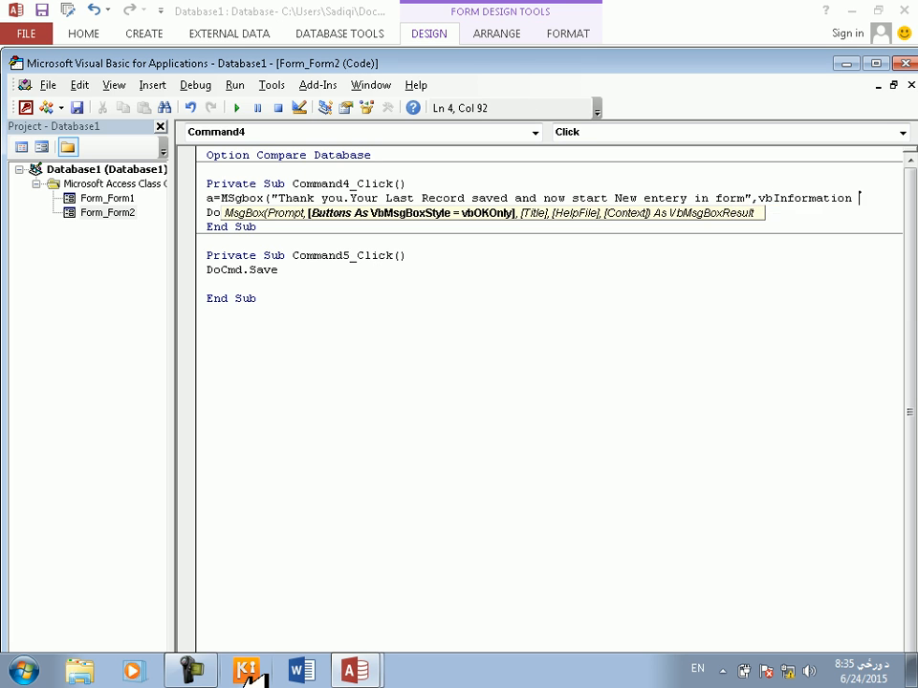
# Add vbYesNo to the message box style and complete the statement with the title "Saving reocrd".
pyautogui.write('+vbYesNo ')
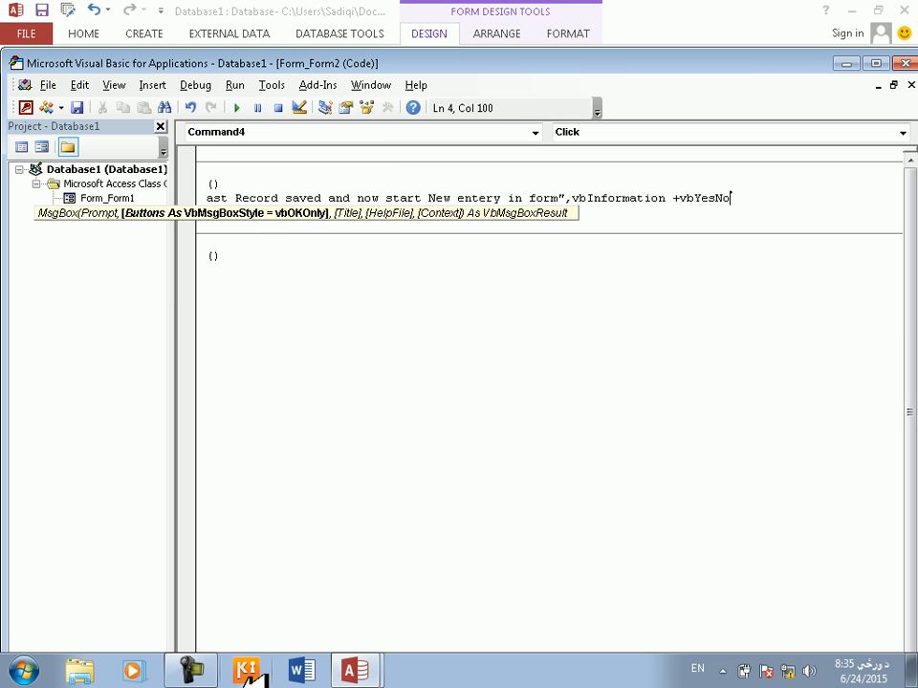
pyautogui.write(',')
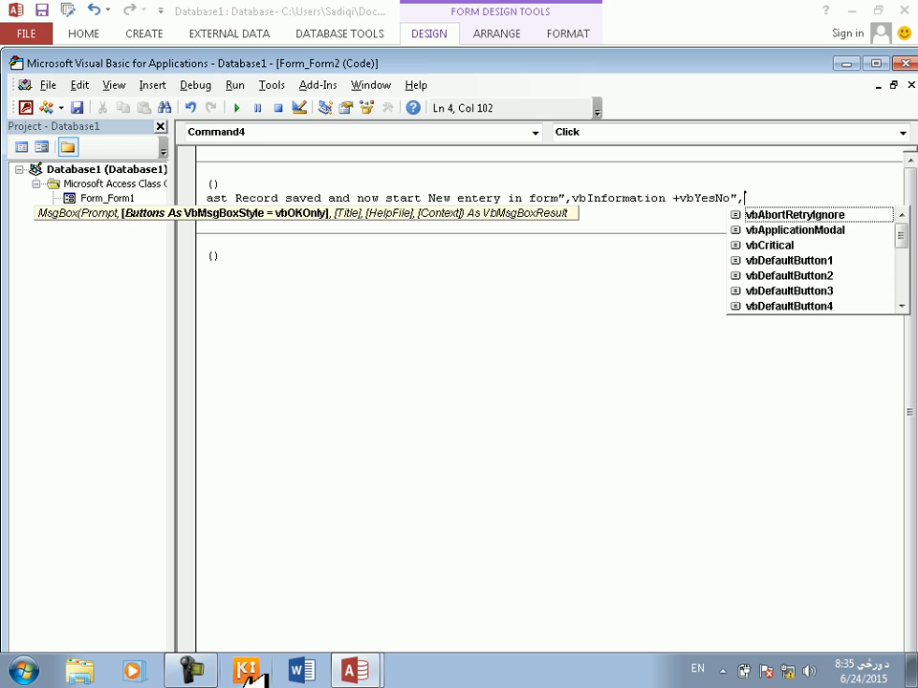
pyautogui.press('BackSpace')
pyautogui.press('BackSpace')
pyautogui.write(',"')
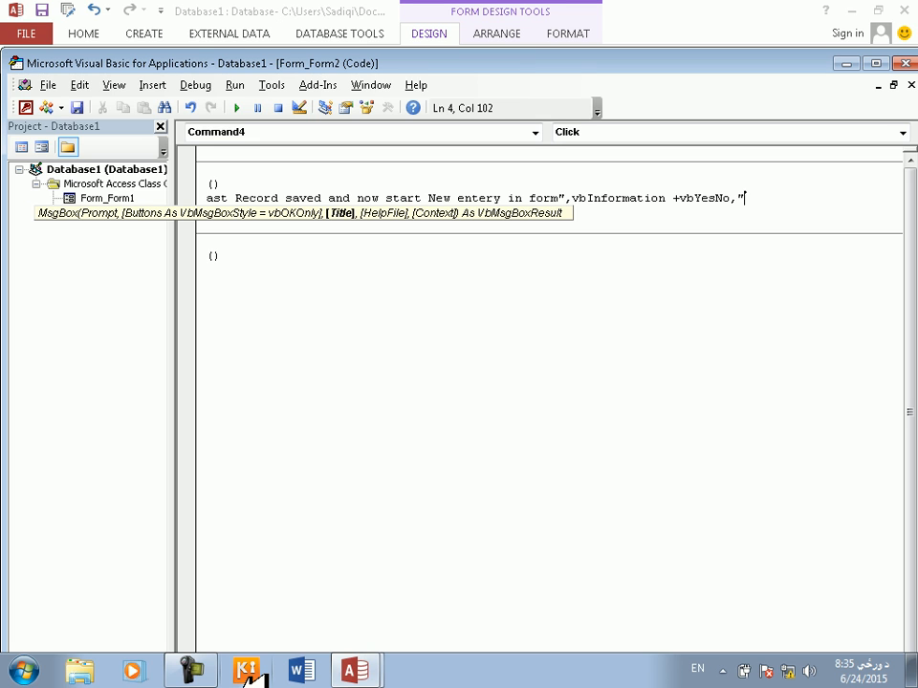
pyautogui.write('Saving reocrd")')
pyautogui.press('Return')
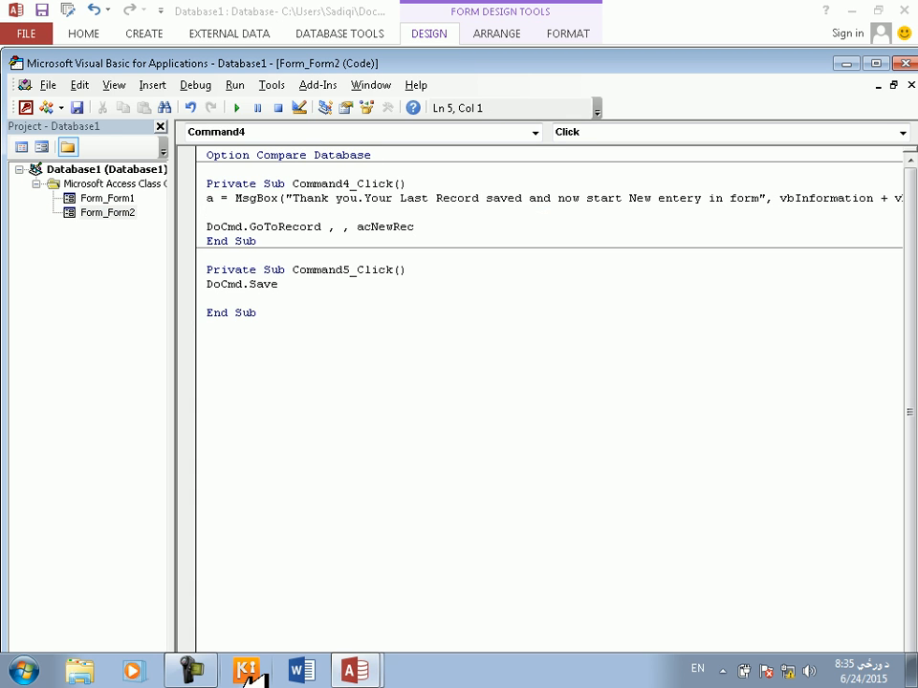
# Enclose the DoCmd.GoToRecord statement in an If a = vbYes Then ... End If block and close the code editor.
pyautogui.write('if a=vbyes then')
pyautogui.press('Down')
pyautogui.press('Left')
pyautogui.press('Right')
pyautogui.press('Right')
pyautogui.press('Right')
pyautogui.press('Right')
pyautogui.press('Right')
pyautogui.press('Right')
pyautogui.press('Right')
pyautogui.press('Right')
pyautogui.press('Right')
pyautogui.press('Right')
pyautogui.press('Right')
pyautogui.press('Right')
pyautogui.press('Right')
pyautogui.press('Right')
pyautogui.press('Return')
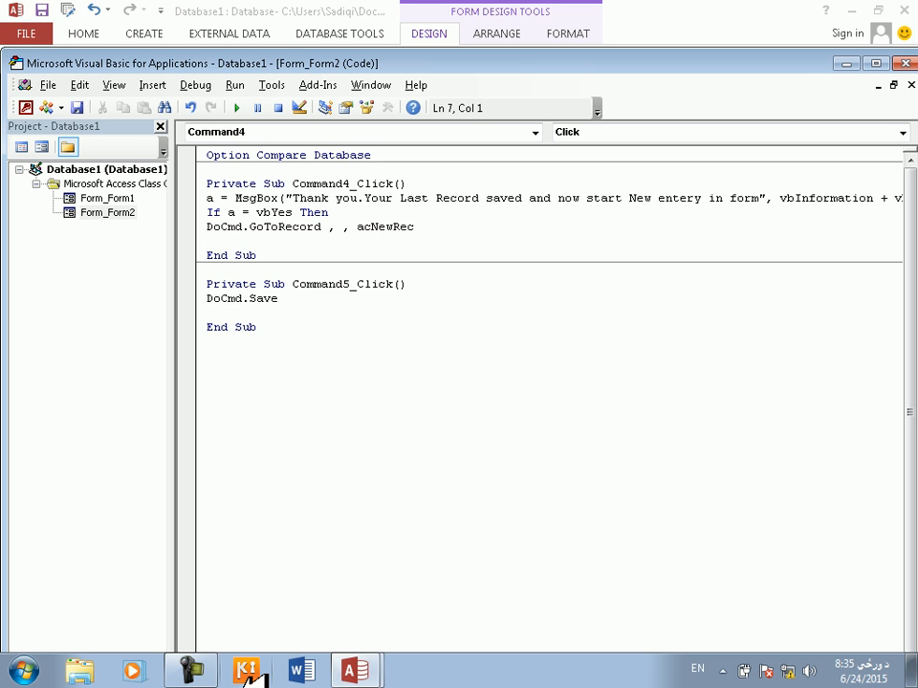
pyautogui.write('end if')
pyautogui.press('Down')
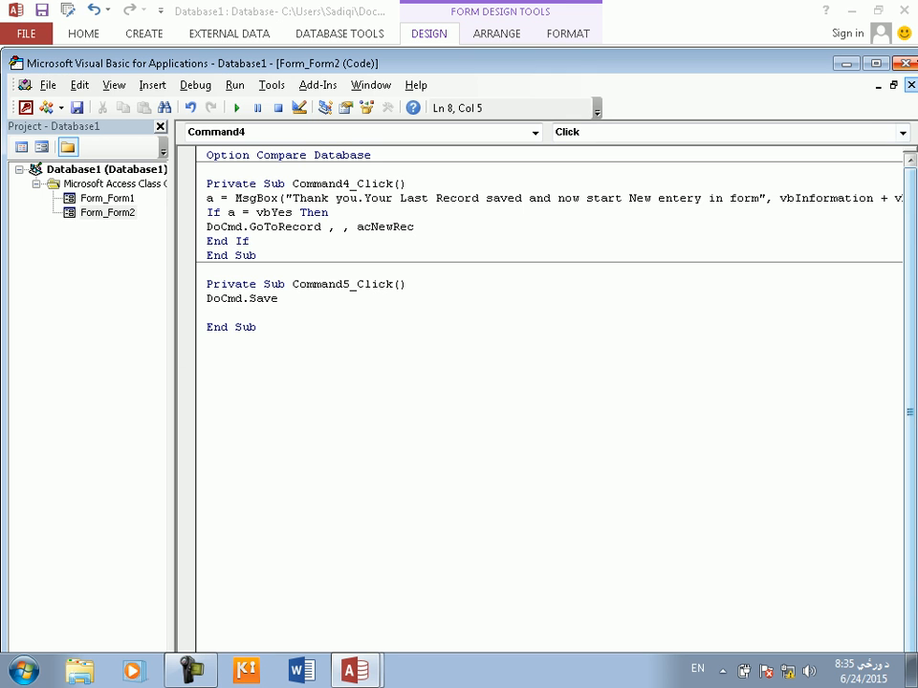
pyautogui.click(903, 62)
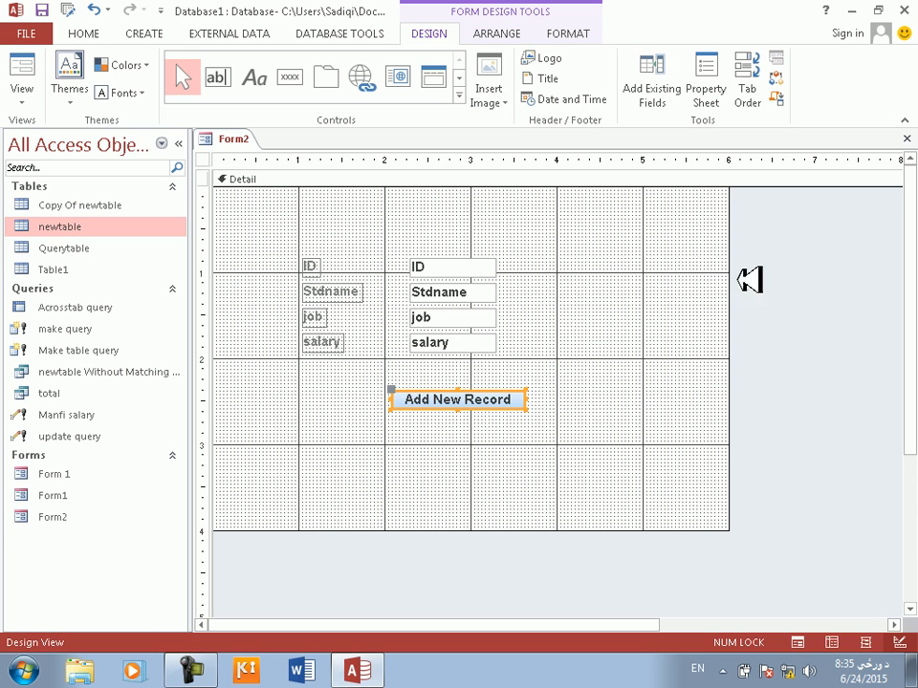
# Switch Form2 to Form view and test the Add New Record button, answering Yes to the message.
pyautogui.click(36, 72)
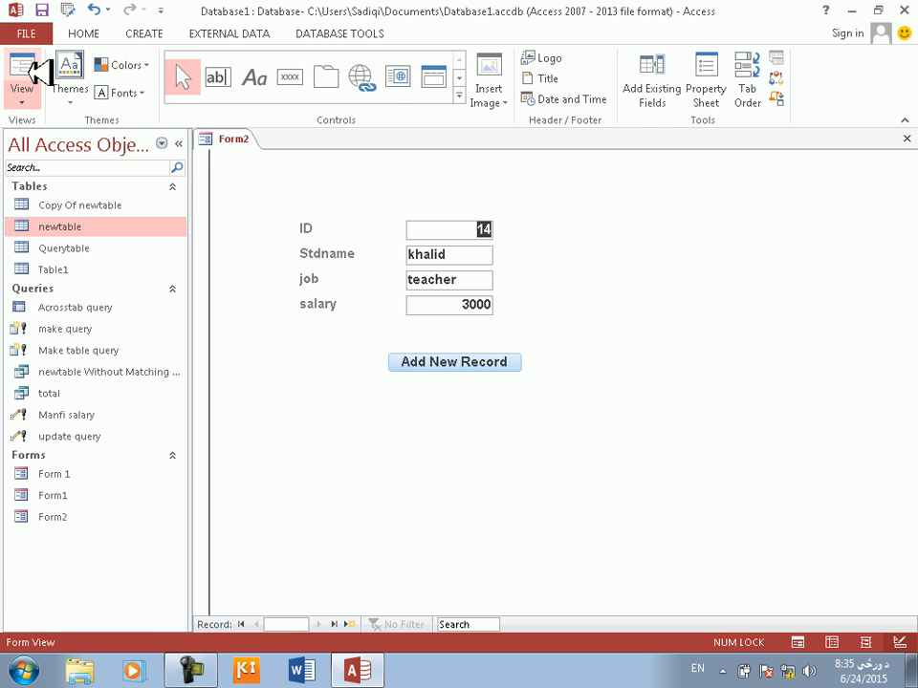
pyautogui.click(475, 362)
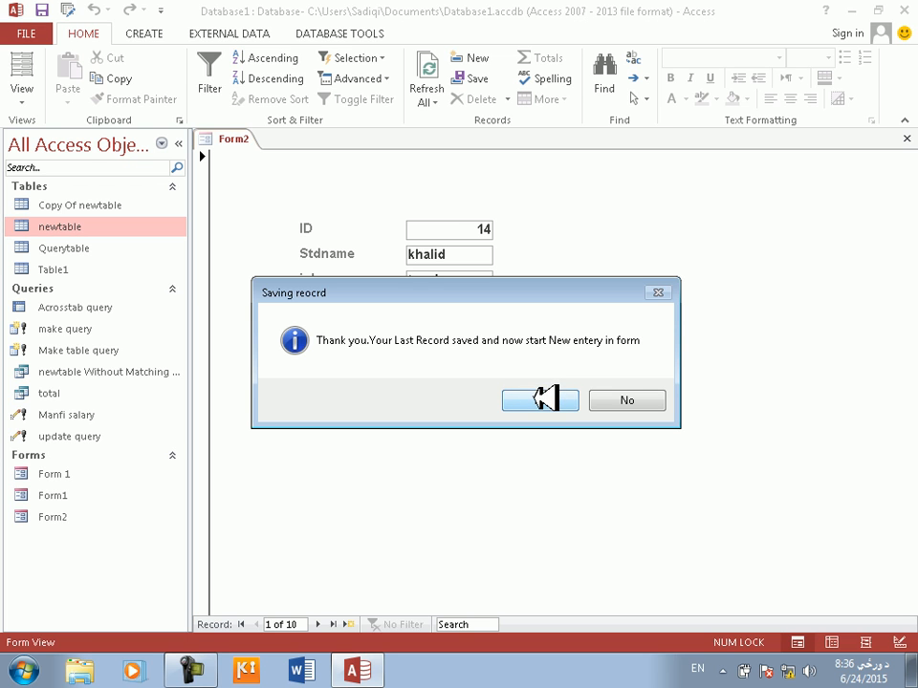
pyautogui.click(543, 400)
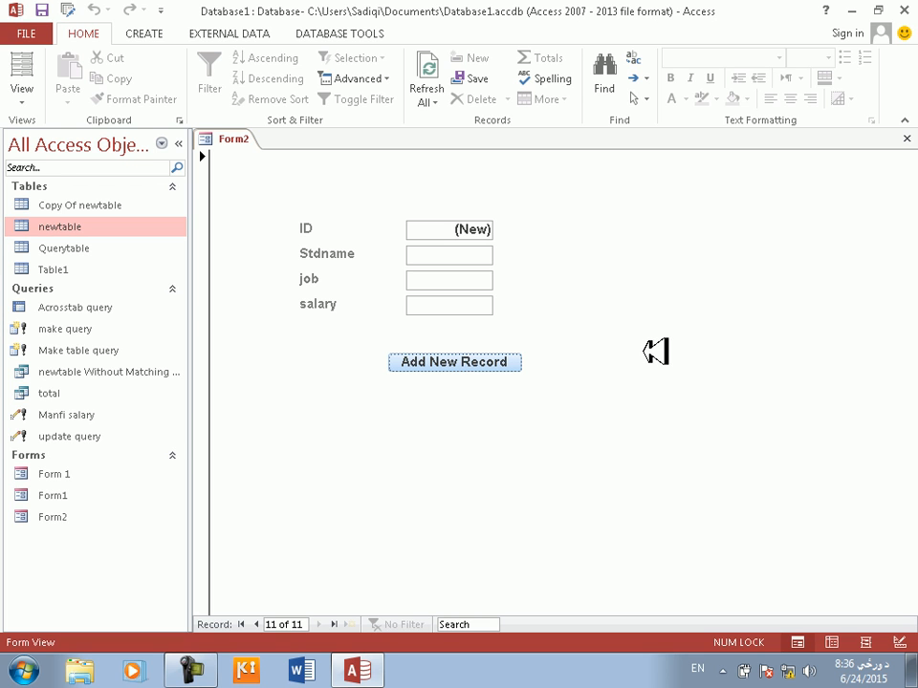
# Review Form2's records in Datasheet view and return the form to Design view.
pyautogui.rightClick(632, 278)
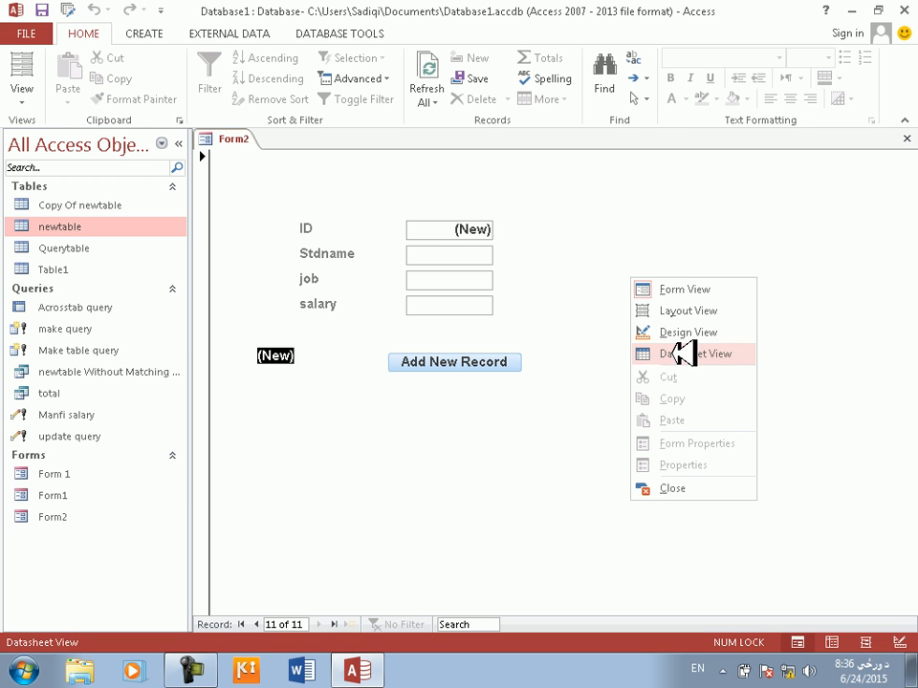
pyautogui.click(686, 354)
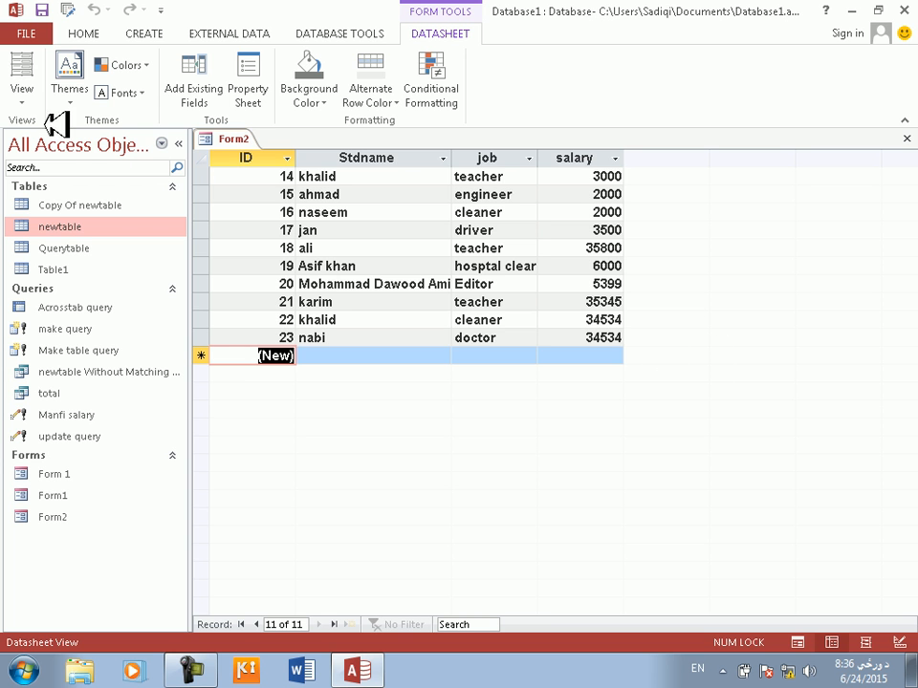
pyautogui.click(25, 81)
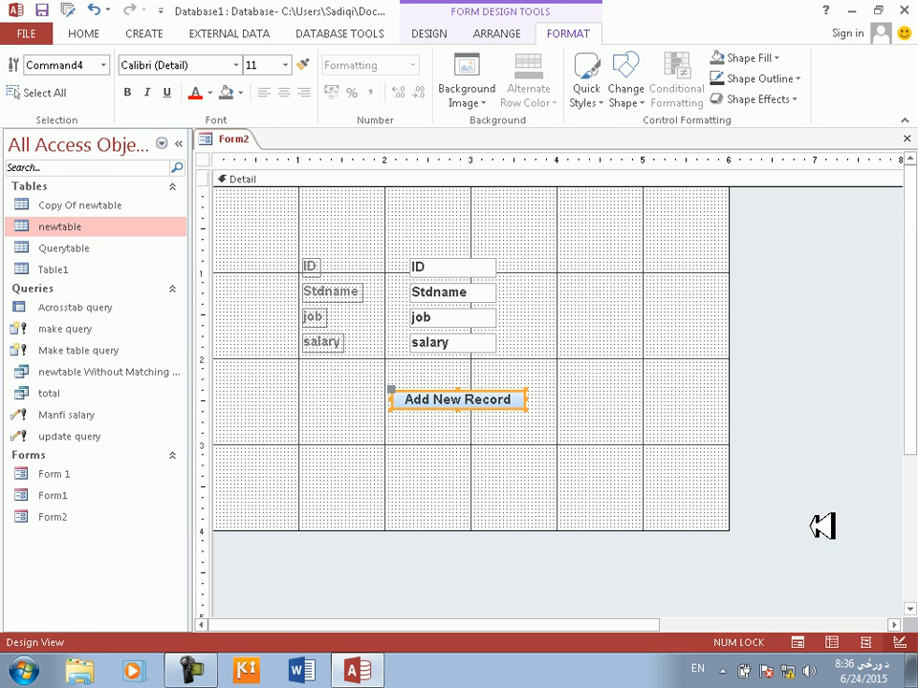
# Open the properties of Form2 itself and set Pop Up to Yes.
pyautogui.click(821, 526)
pyautogui.rightClick(820, 526)
pyautogui.click(828, 514)
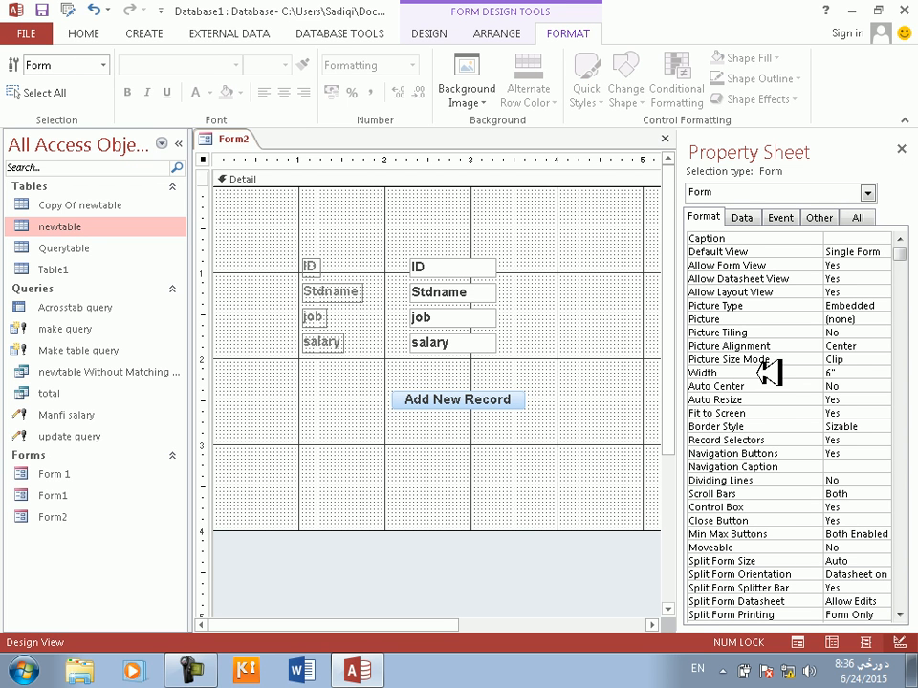
pyautogui.click(805, 218)
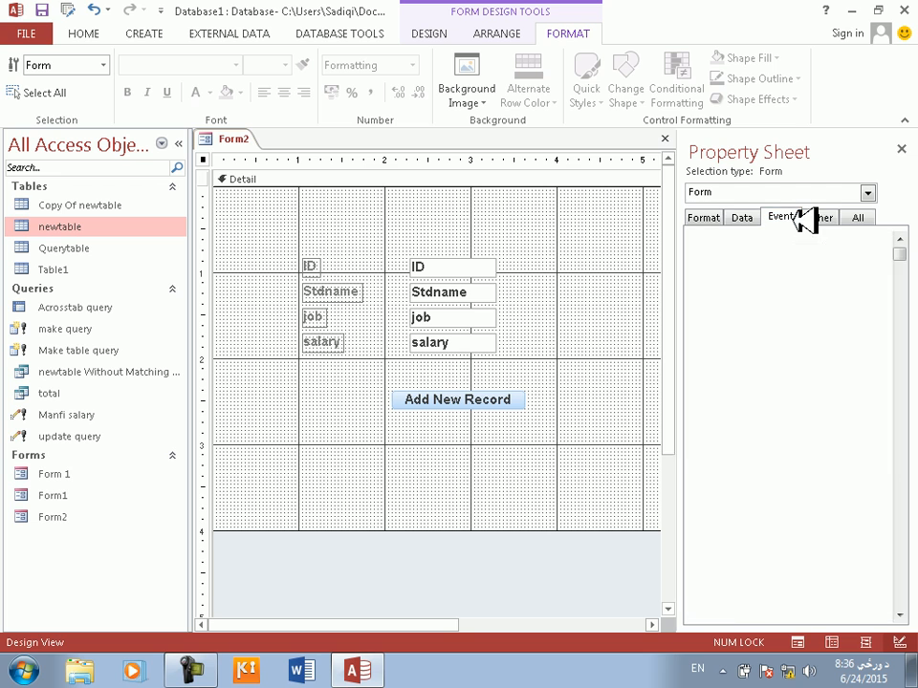
pyautogui.click(823, 217)
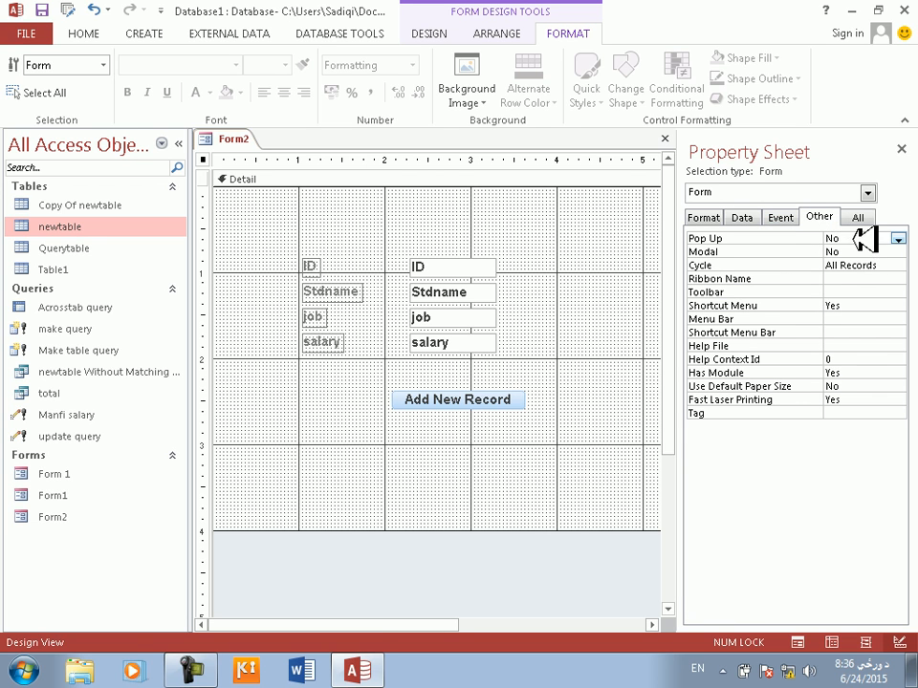
pyautogui.click(860, 238)
pyautogui.doubleClick(861, 238)
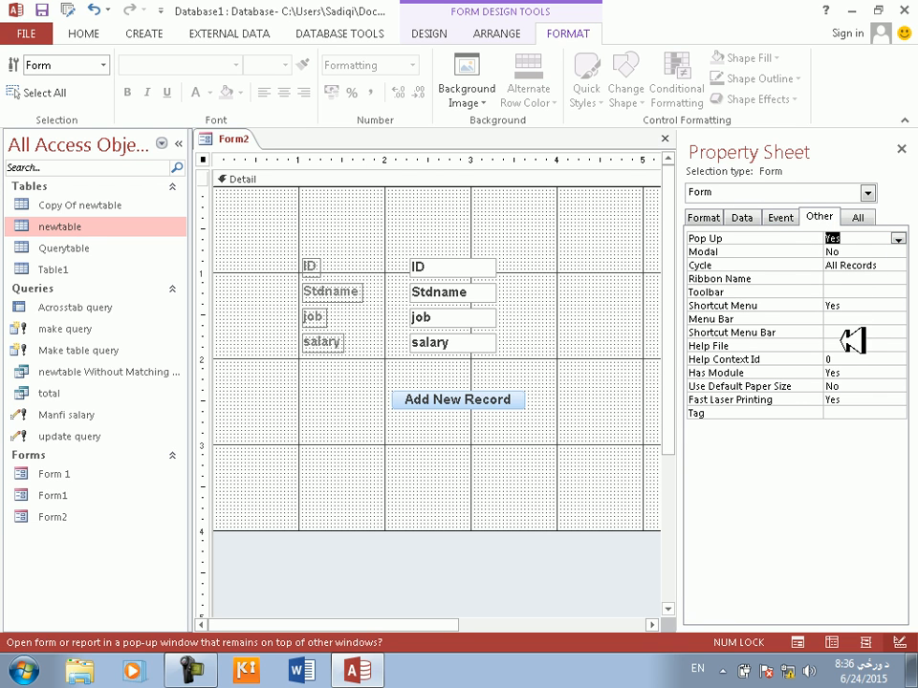
# Create an On Load event procedure for the form containing DoCmd.Maximize, and close the code editor and the property sheet.
pyautogui.click(779, 218)
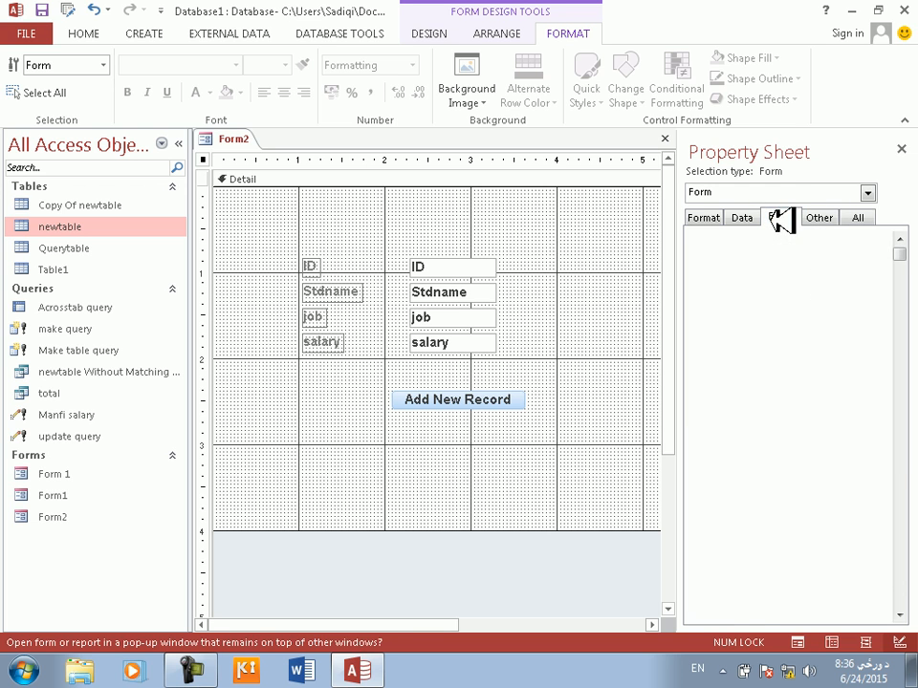
pyautogui.click(870, 251)
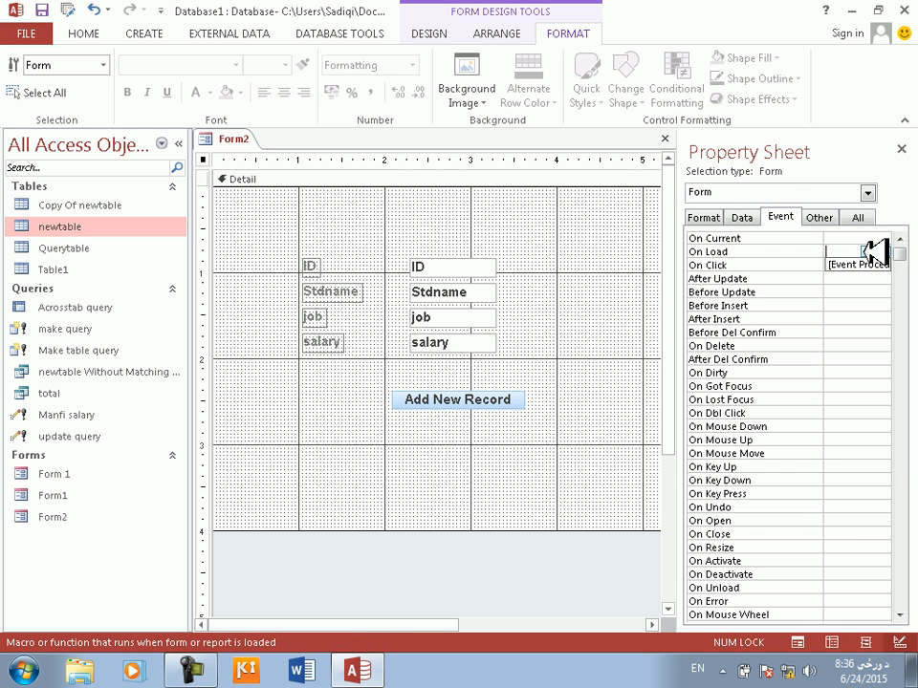
pyautogui.click(876, 264)
pyautogui.click(879, 253)
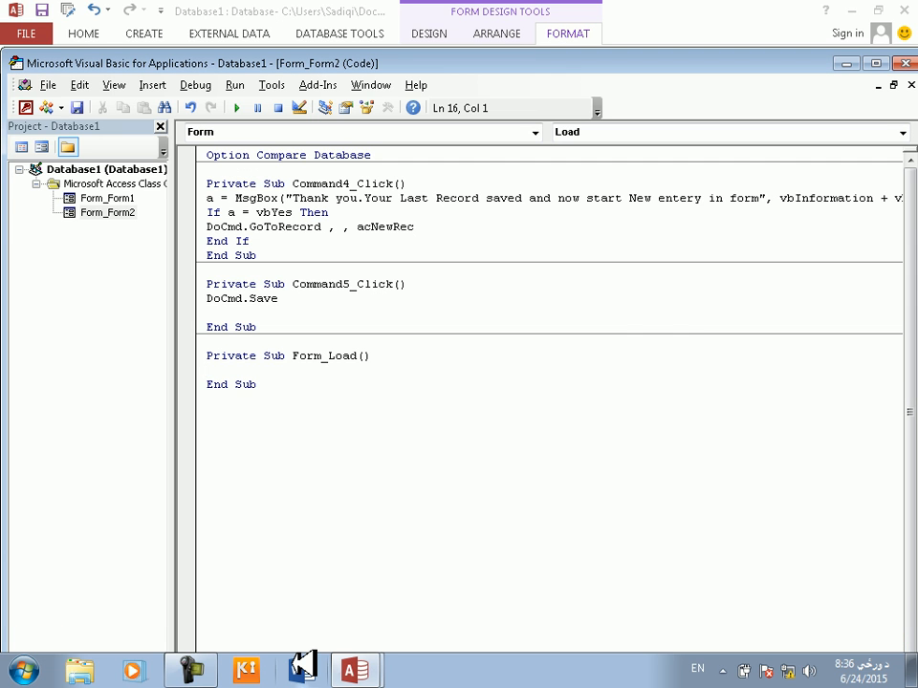
pyautogui.write('Docmd.Maximize')
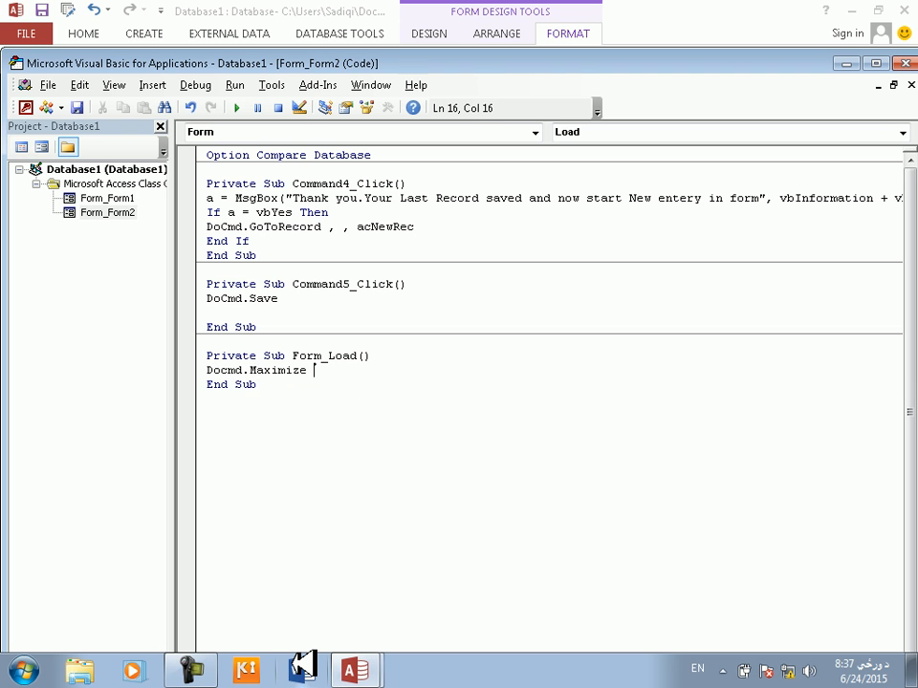
pyautogui.click(385, 397)
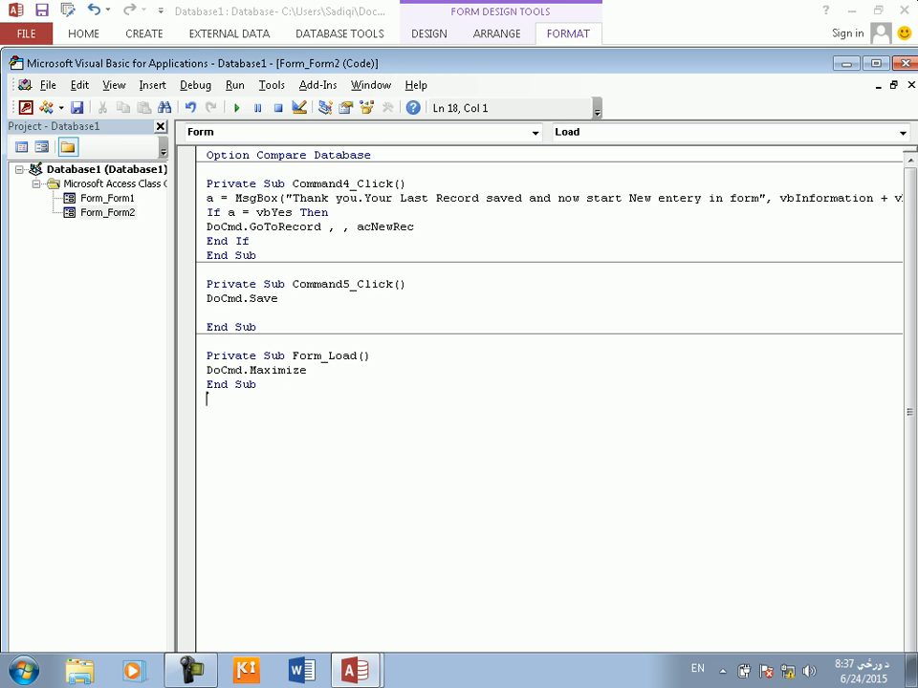
pyautogui.click(905, 63)
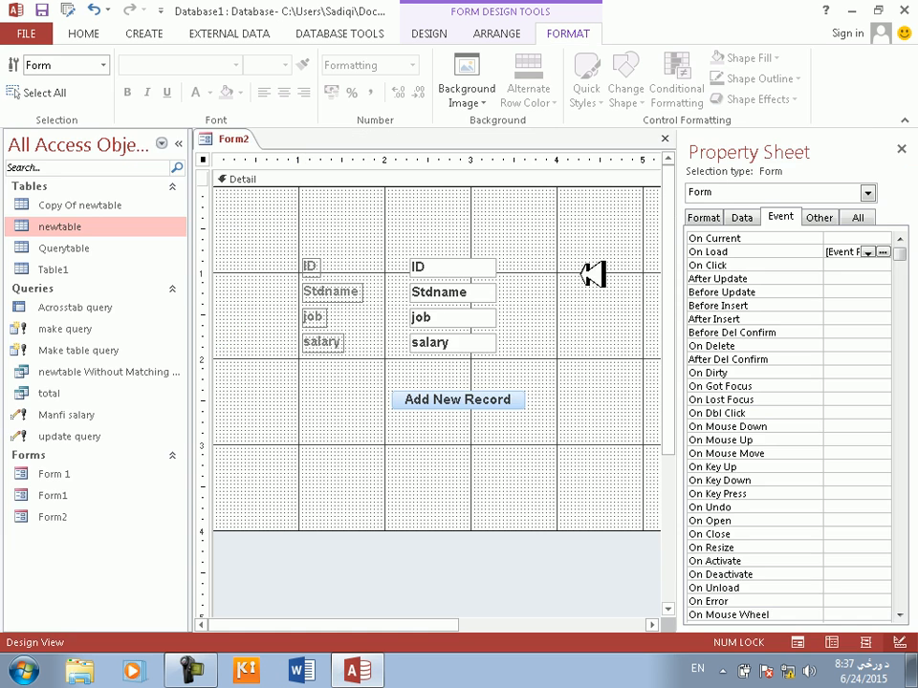
pyautogui.click(901, 149)
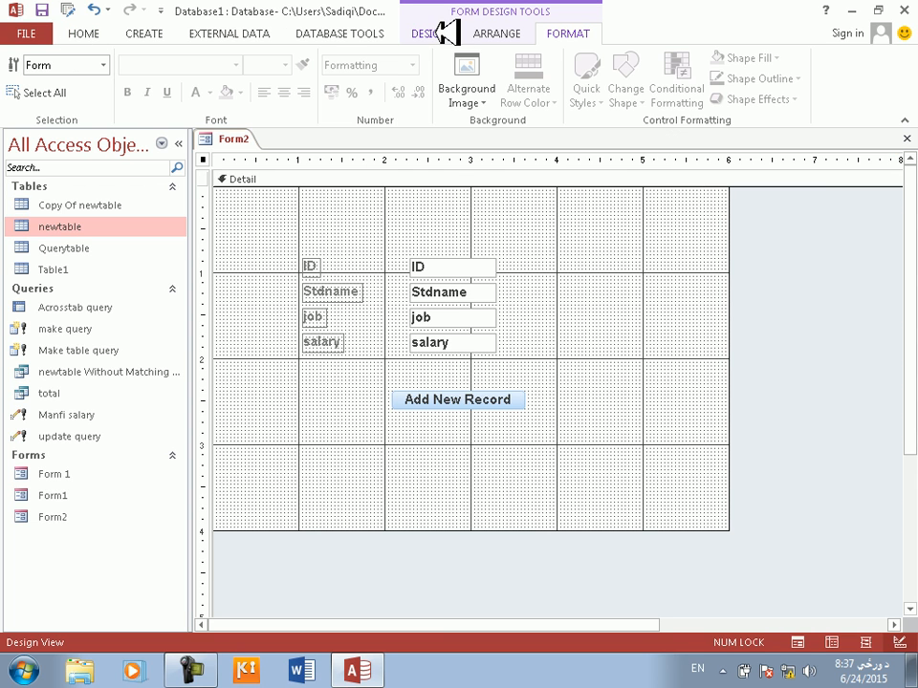
# Show Form2 in Form view and test the Add New Record button, answering No the first time and Yes the second.
pyautogui.click(443, 32)
pyautogui.click(19, 79)
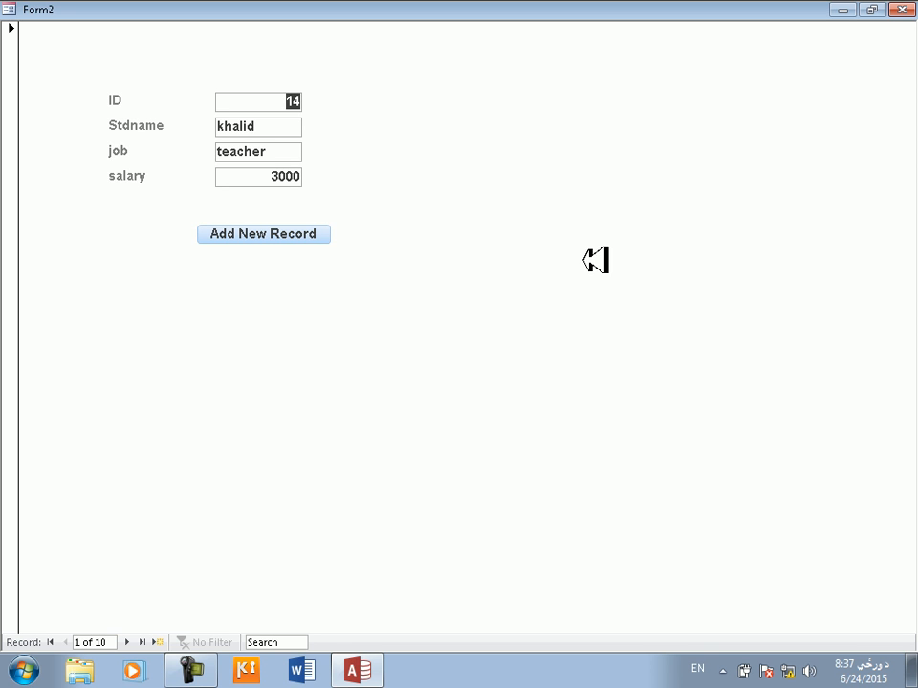
pyautogui.click(300, 245)
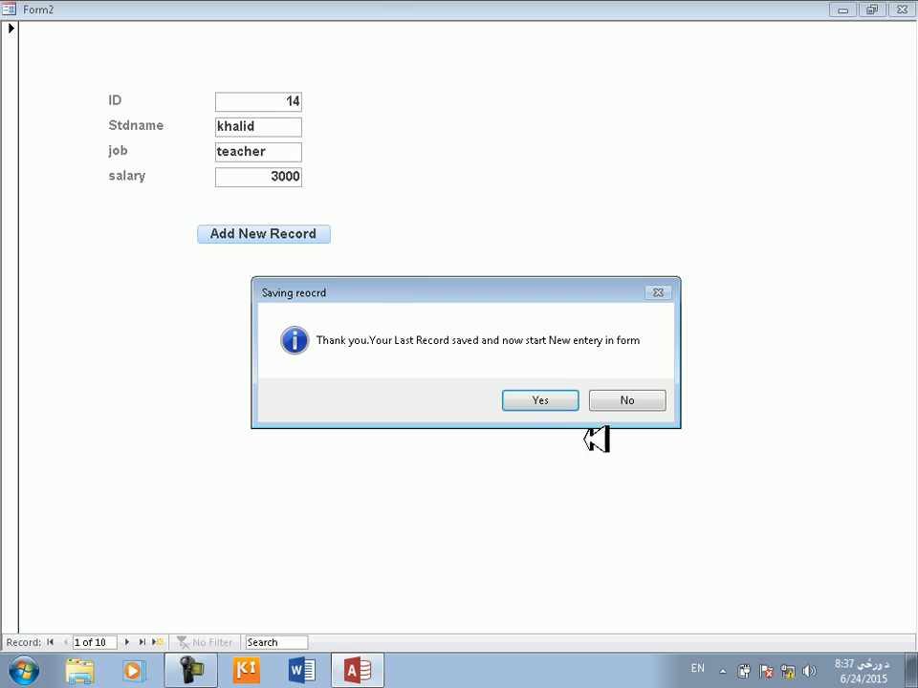
pyautogui.click(633, 398)
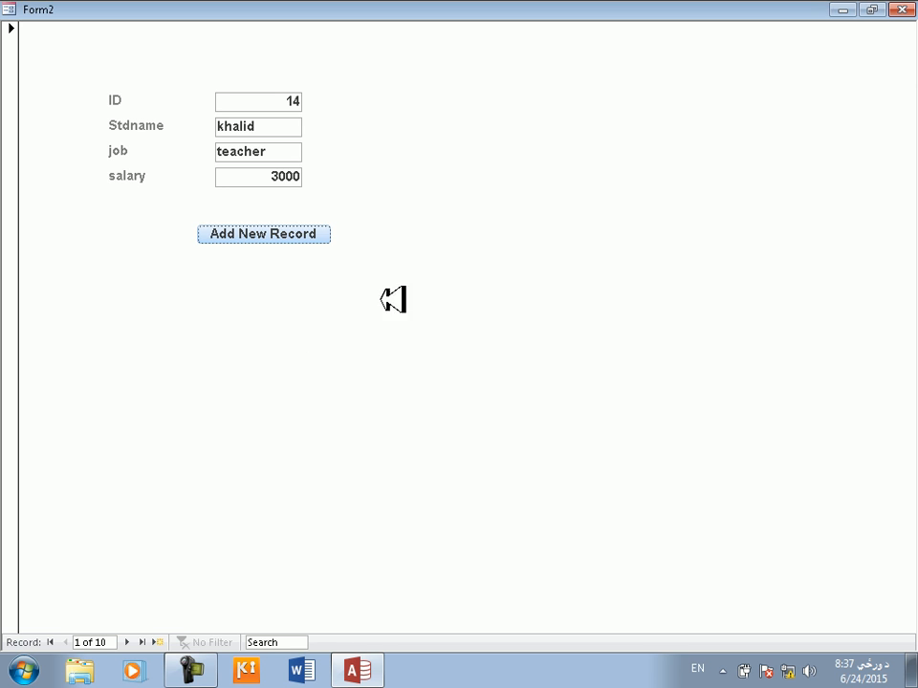
pyautogui.click(270, 230)
pyautogui.click(538, 398)
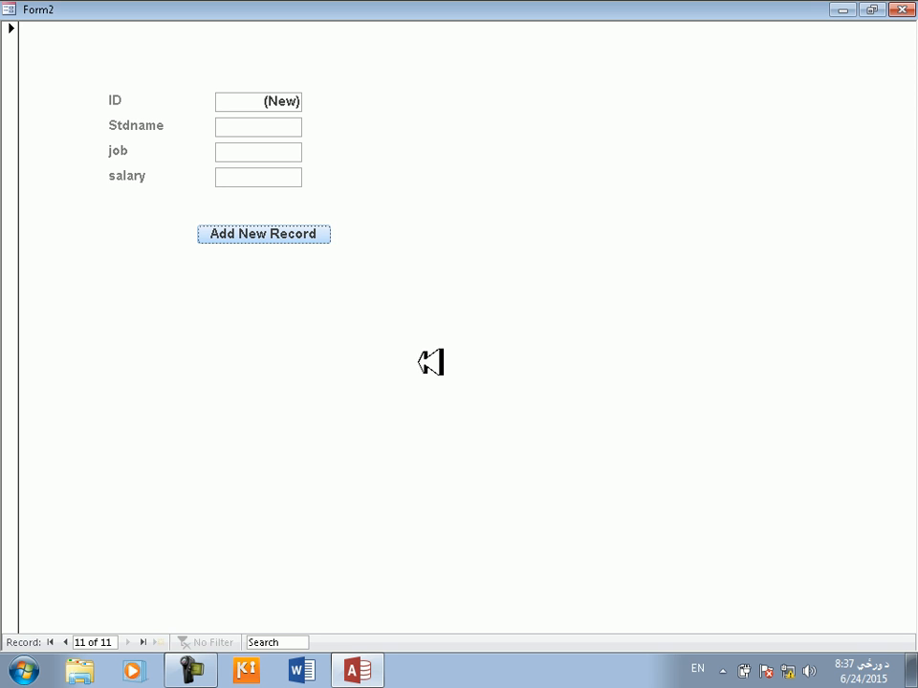
# Return Form2 to Design view and open the Add New Record button's click event code.
pyautogui.rightClick(840, 298)
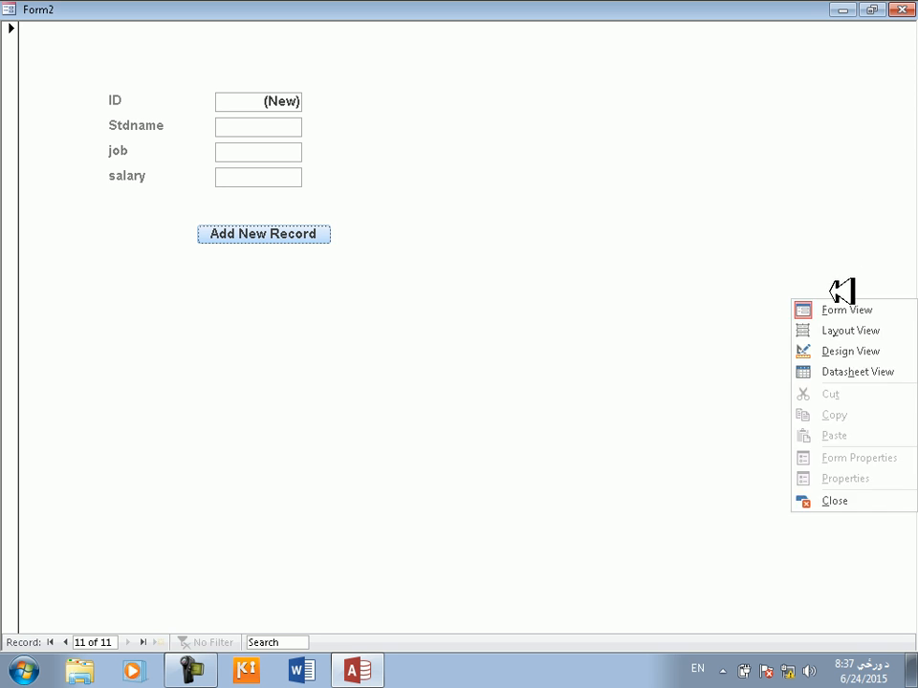
pyautogui.click(846, 352)
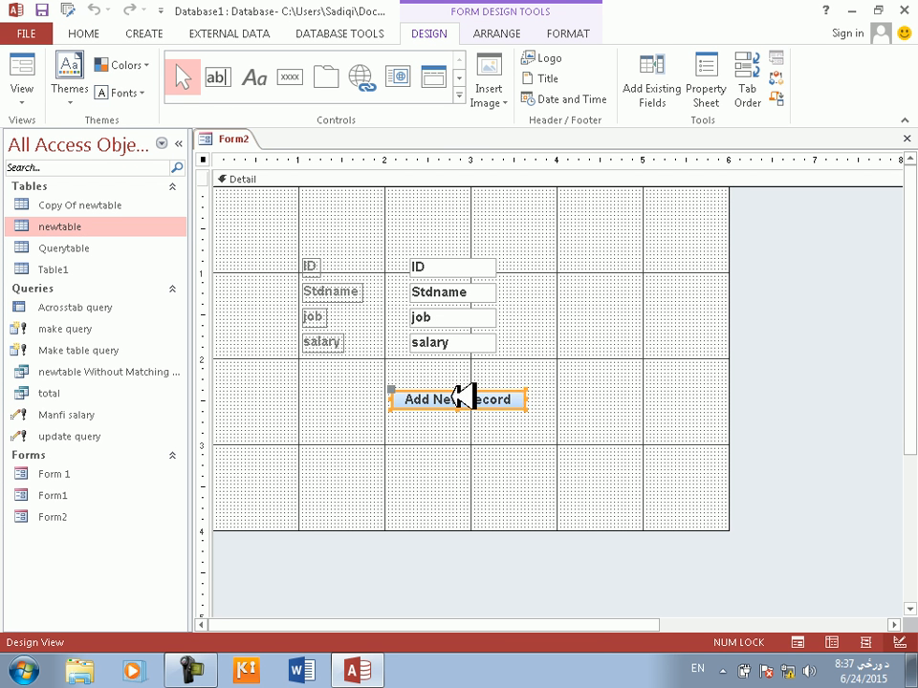
pyautogui.rightClick(456, 396)
pyautogui.click(538, 117)
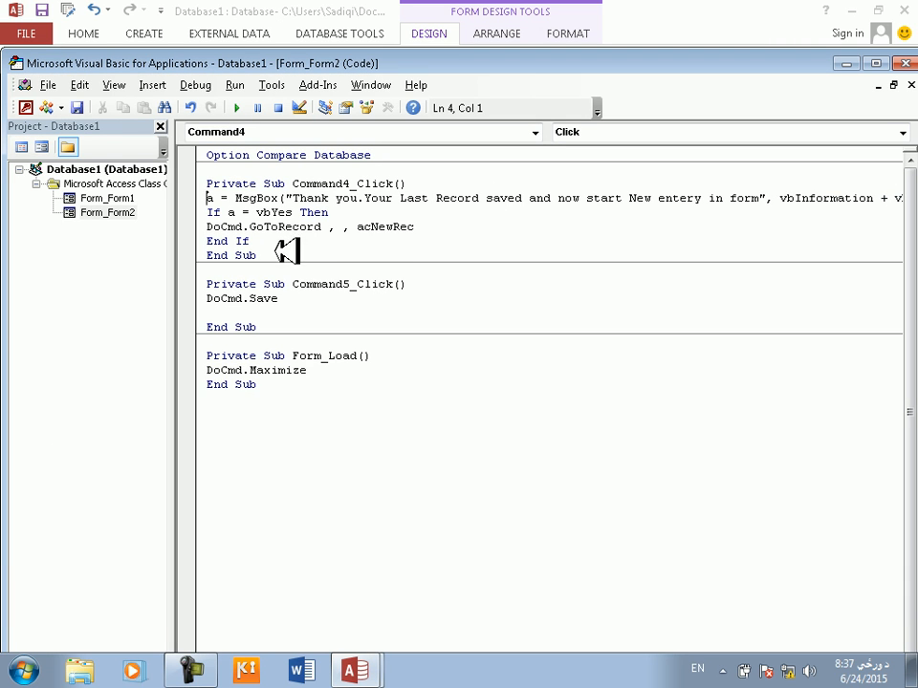
# Delete the MsgBox assignment line and the If a = vbYes Then line from the Command4_Click procedure.
pyautogui.click(211, 199)
pyautogui.press('Delete')
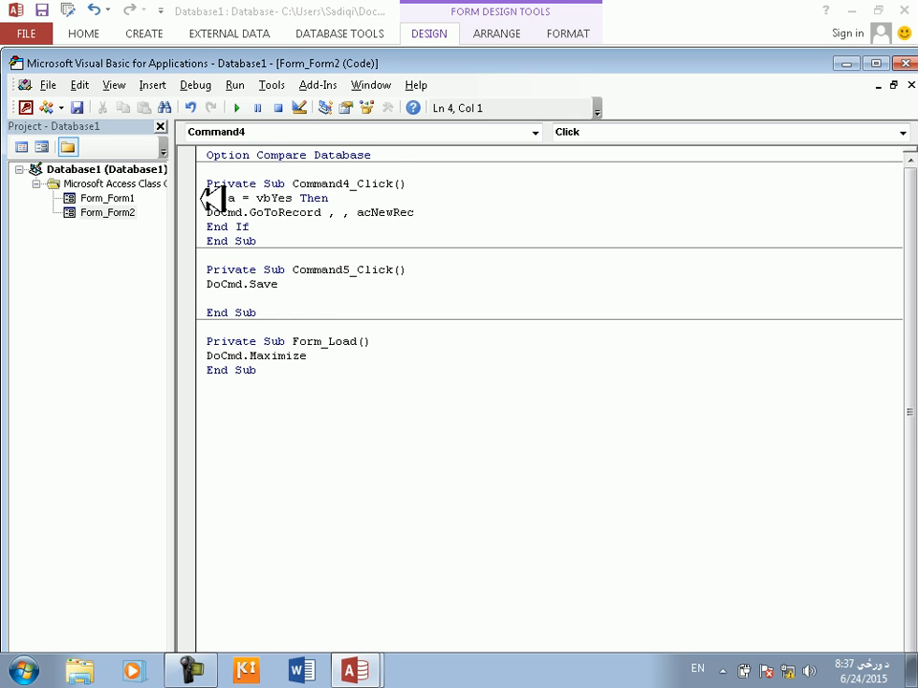
pyautogui.click(207, 199)
pyautogui.press('Delete')
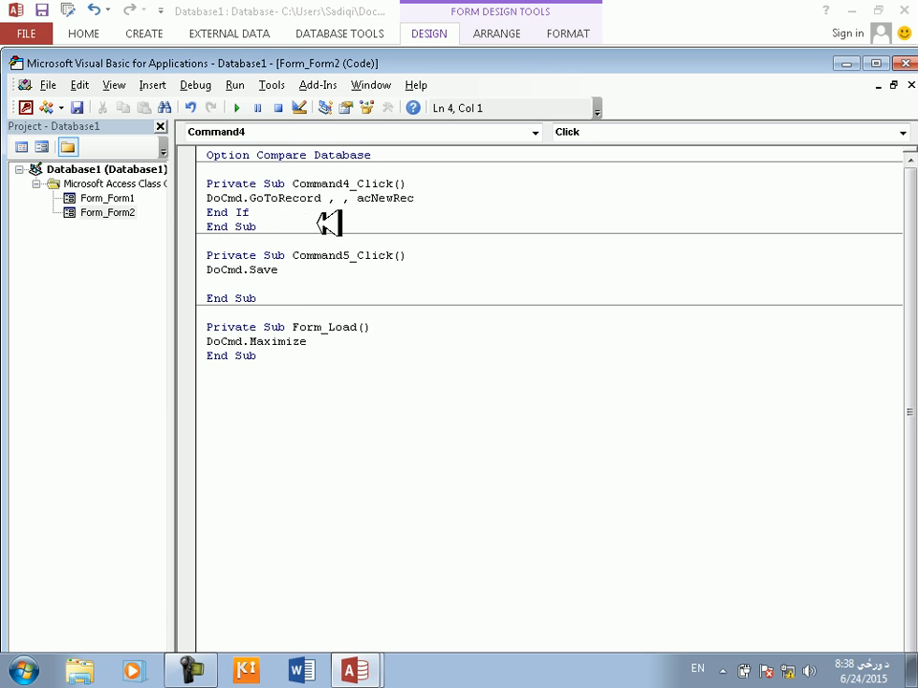
# Remove the End If statement from Command4_Click, keeping DoCmd.GoToRecord , , acNewRec followed directly by End Sub.
pyautogui.click(191, 212)
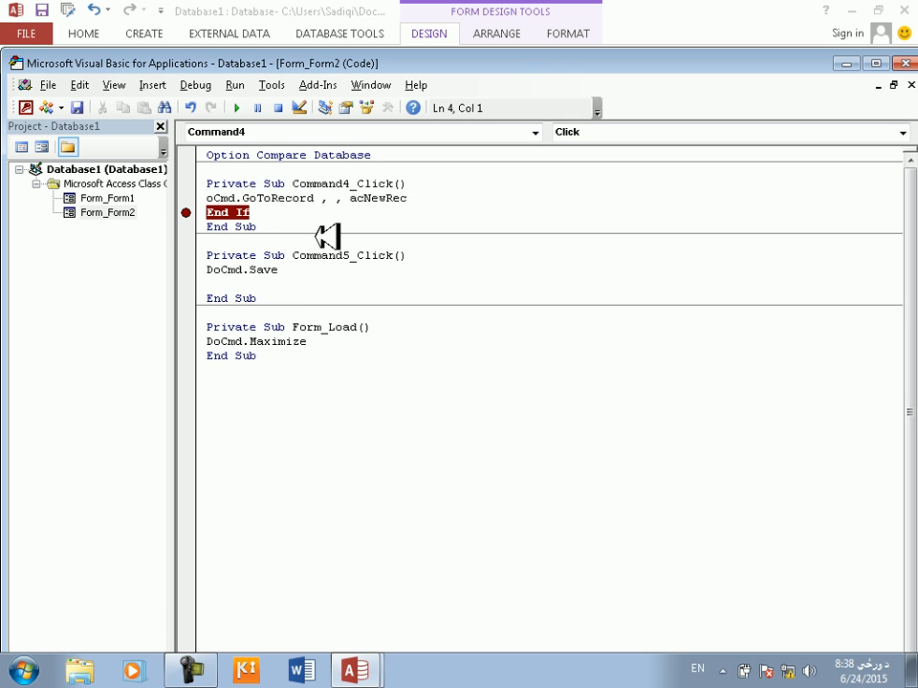
pyautogui.write('D')
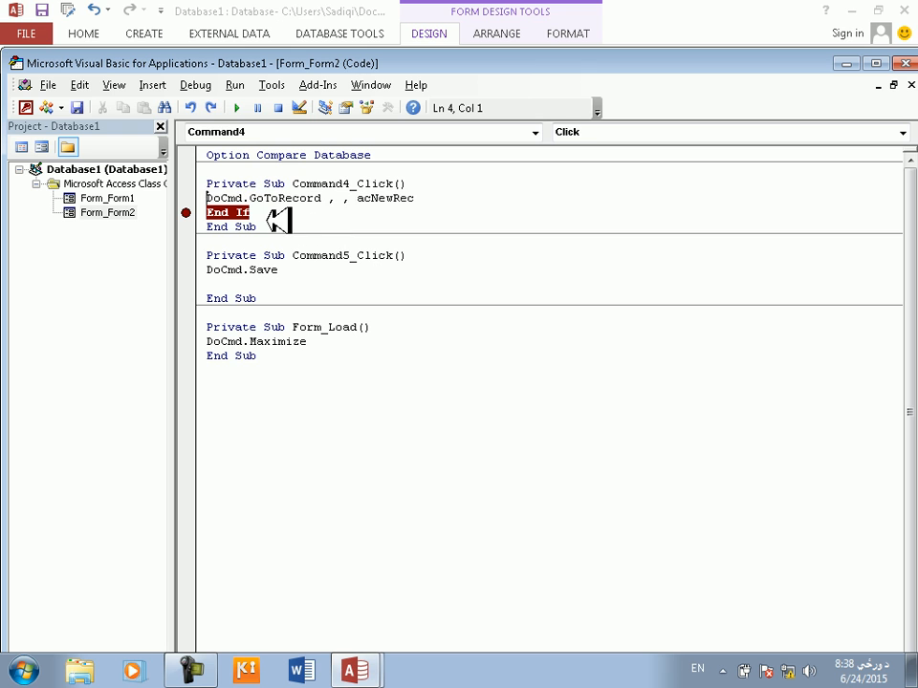
pyautogui.moveTo(196, 213); pyautogui.dragTo(177, 228)
pyautogui.press('BackSpace')
pyautogui.click(439, 202)
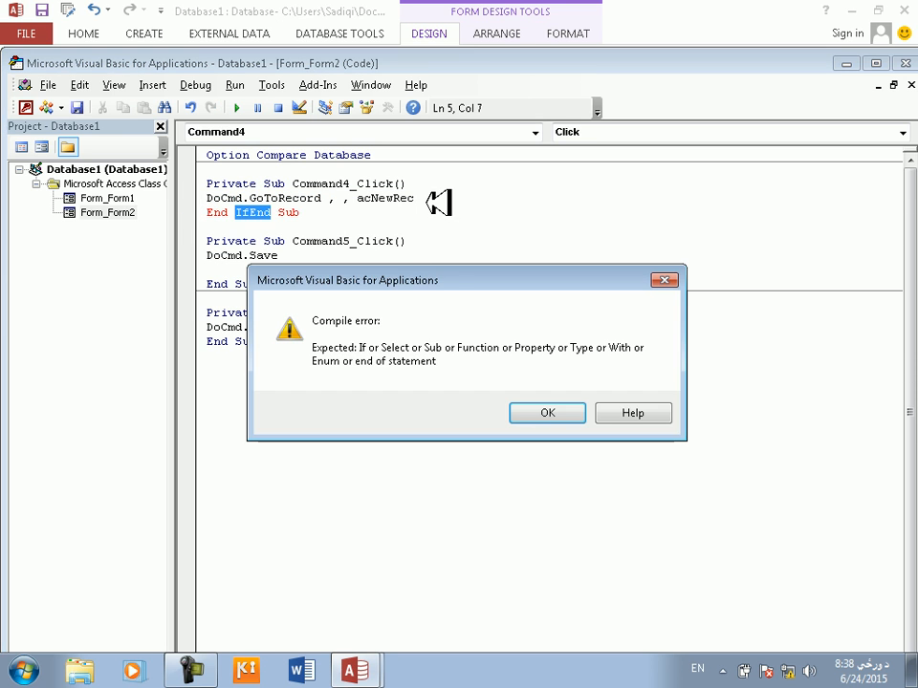
pyautogui.click(542, 413)
pyautogui.press('Delete')
pyautogui.click(359, 213)
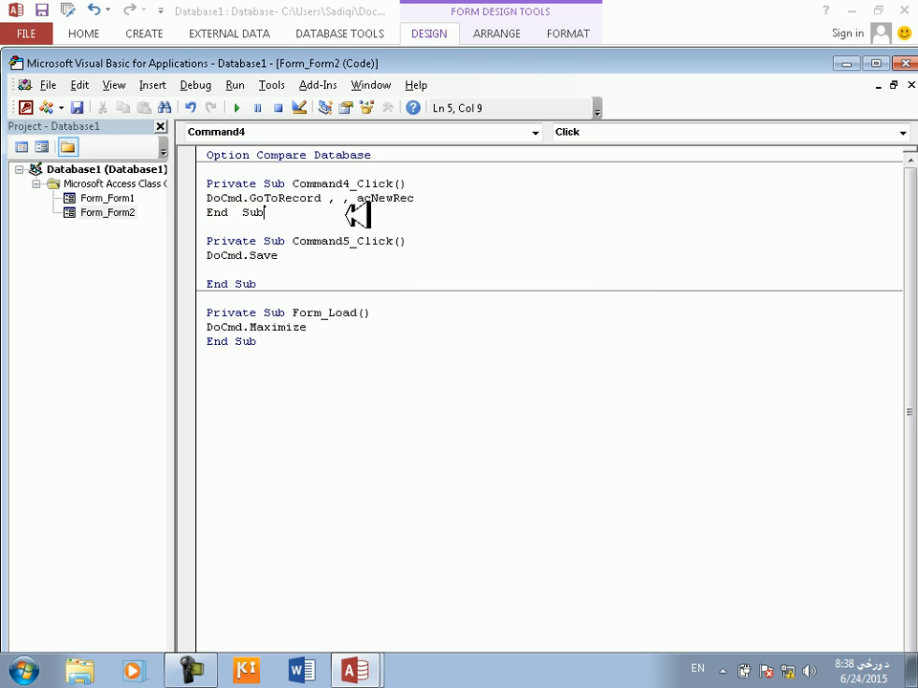
# Below the GoToRecord line, add MsgBox ("Thank you Dear user ur last entery saved now starting new entery").
pyautogui.click(450, 194)
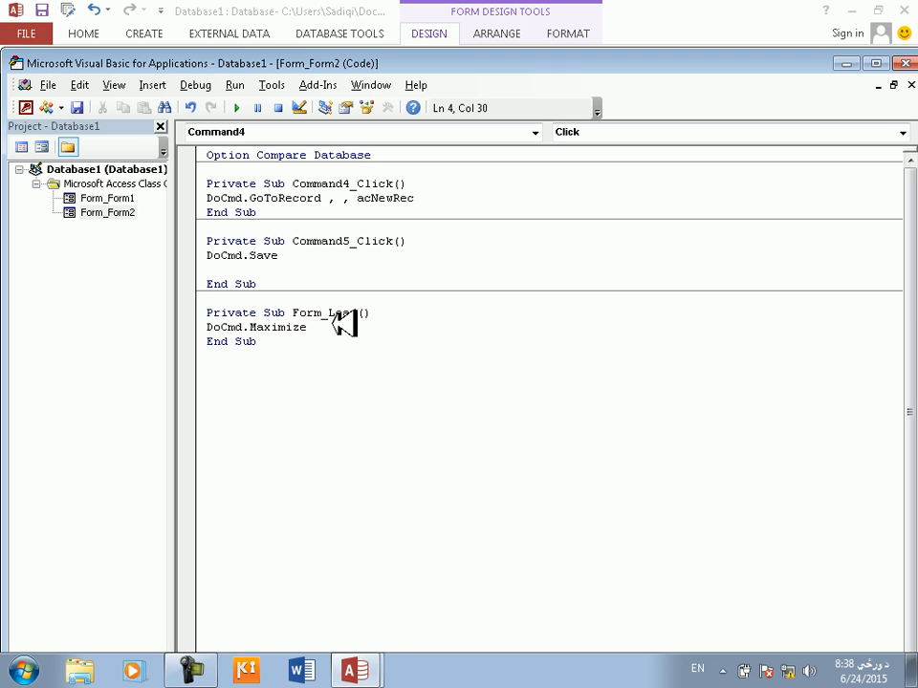
pyautogui.press('Return')
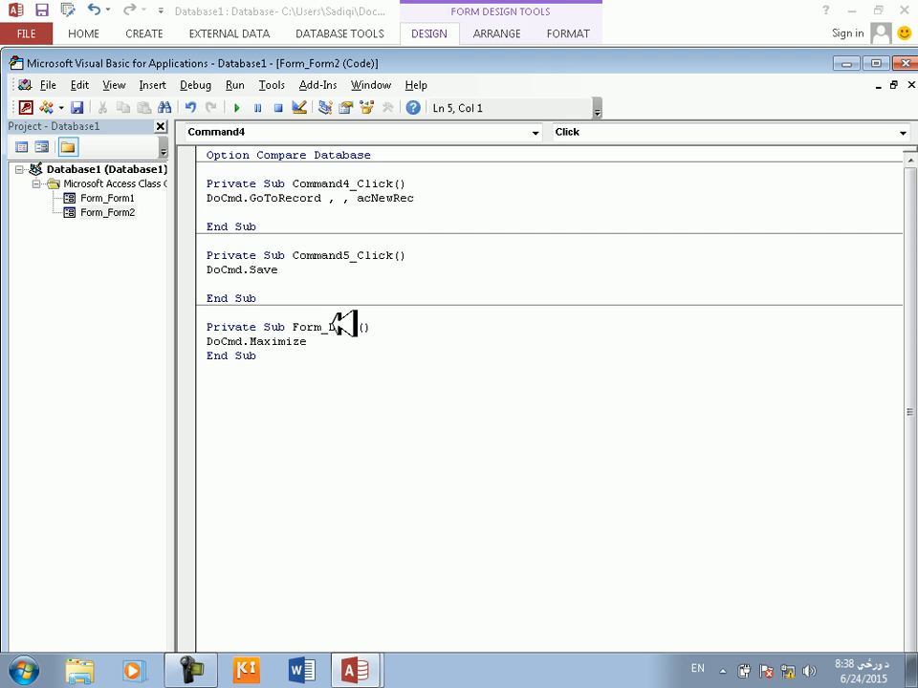
pyautogui.write('msgbox(')
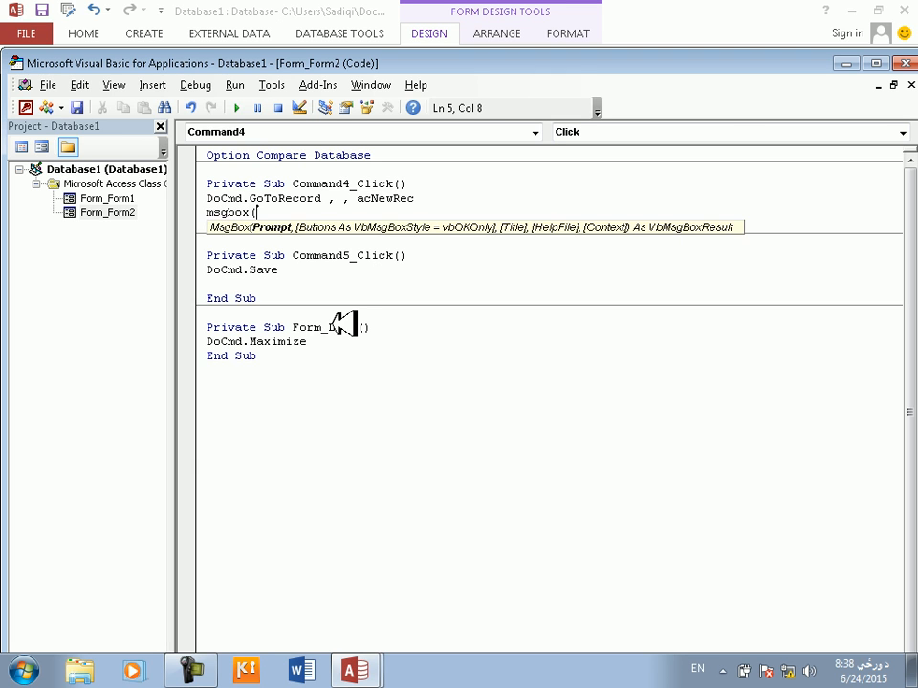
pyautogui.write('(')
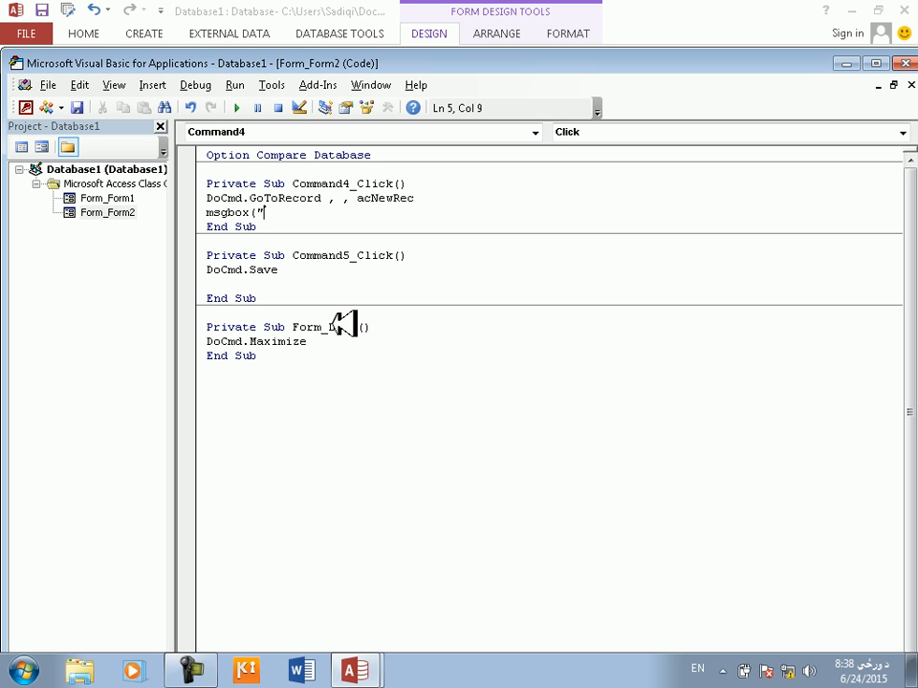
pyautogui.write('Thani')
pyautogui.press('BackSpace')
pyautogui.press('BackSpace')
pyautogui.write('k you Dear user')
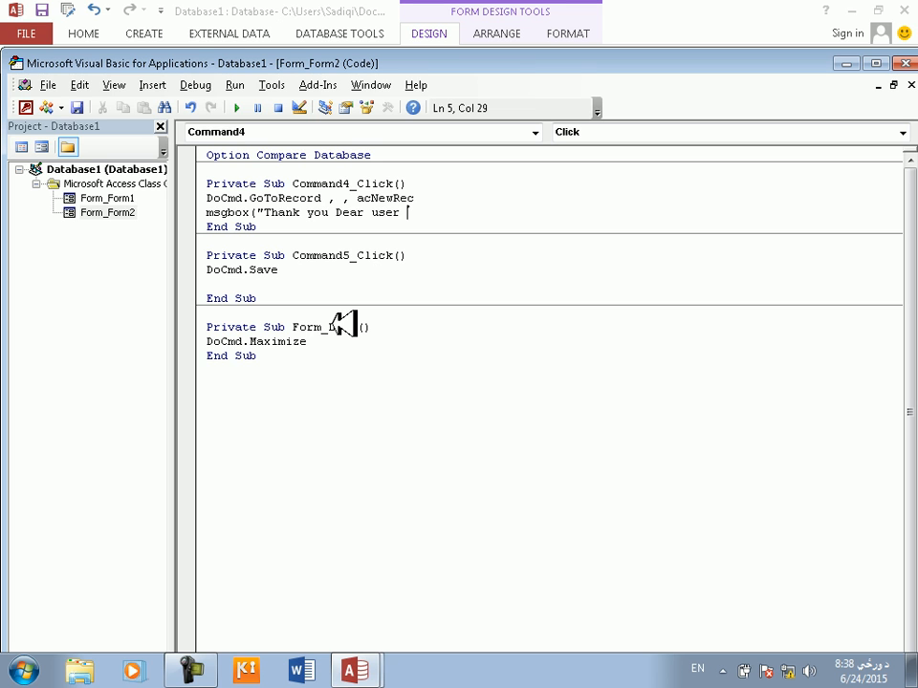
pyautogui.write('ou')
pyautogui.press('BackSpace')
pyautogui.press('BackSpace')
pyautogui.press('BackSpace')
pyautogui.write('ur last R')
pyautogui.write('ntery saved now starting new etn')
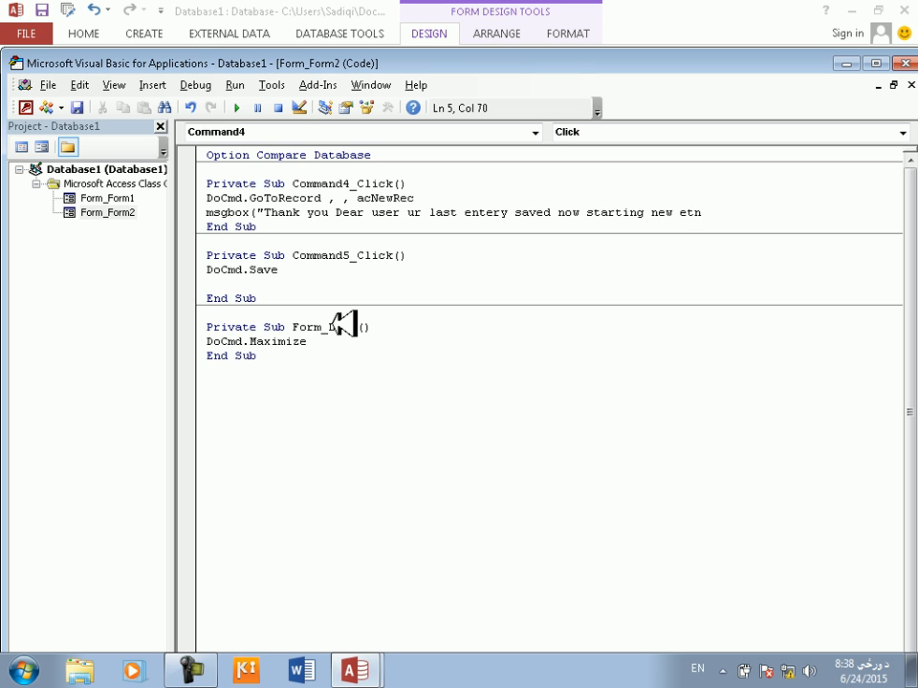
pyautogui.press('BackSpace')
pyautogui.write('ntery")')
pyautogui.press('Return')
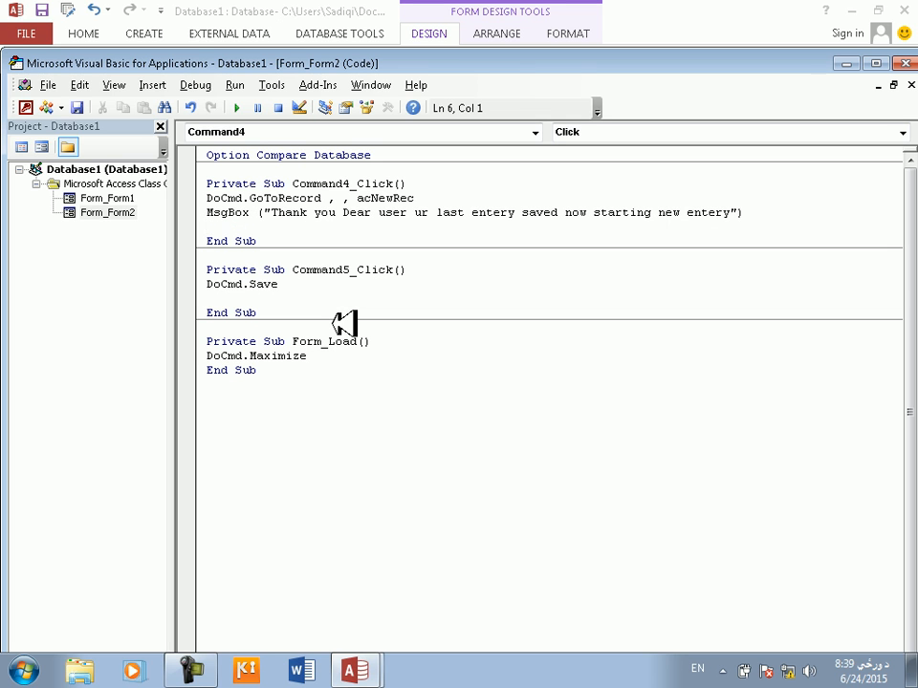
# Add a second message line, MsgBox ("Your Record added successfully"), to Command4_Click and close the code editor.
pyautogui.write('MSgbox)')
pyautogui.press('BackSpace')
pyautogui.write('("')
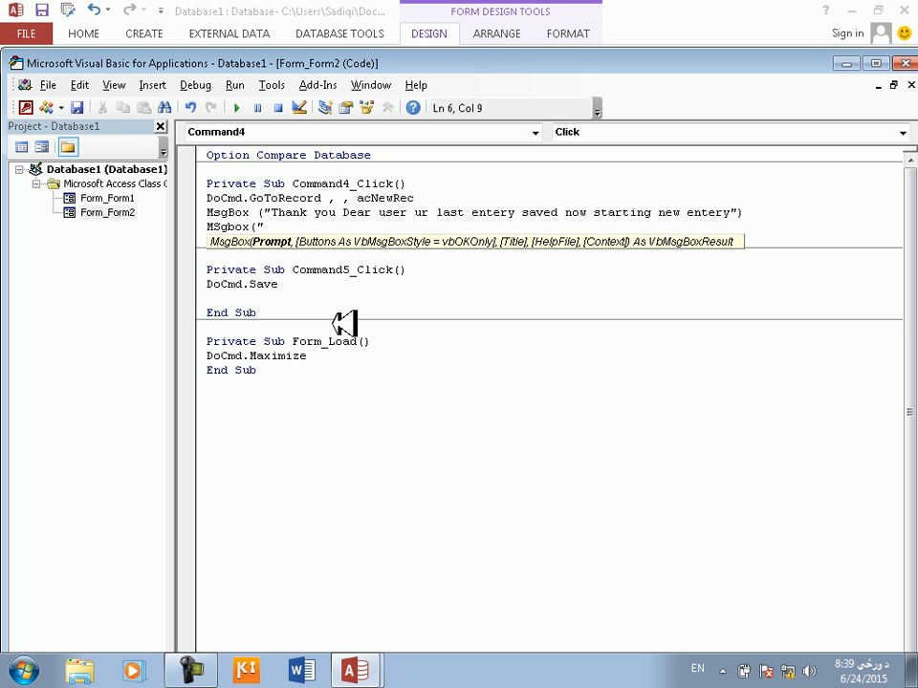
pyautogui.write('Your Recored')
pyautogui.press('BackSpace')
pyautogui.write('d adder')
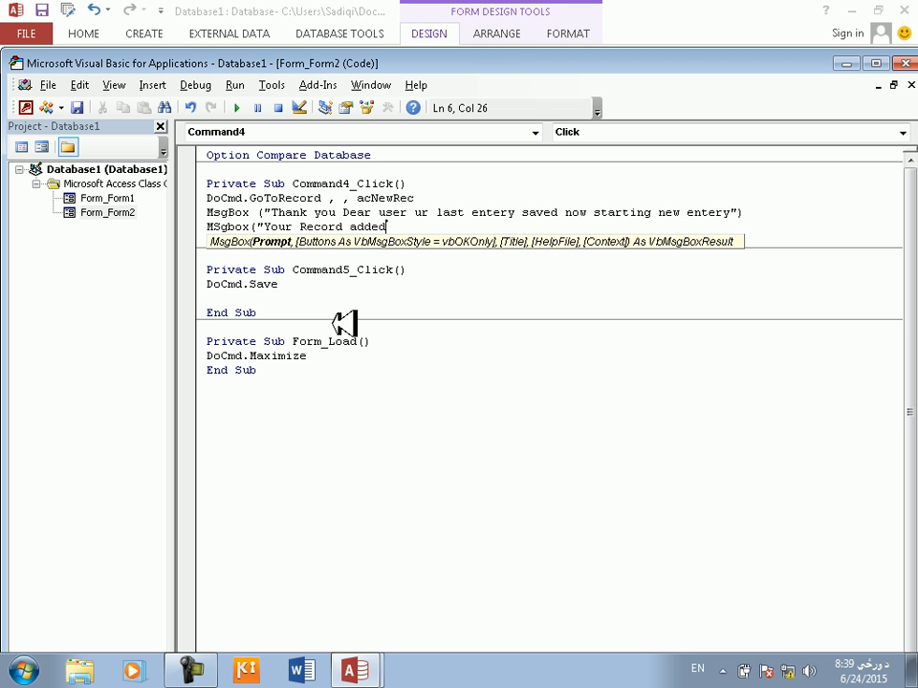
pyautogui.write(' secces')
pyautogui.press('BackSpace')
pyautogui.press('BackSpace')
pyautogui.press('BackSpace')
pyautogui.press('BackSpace')
pyautogui.press('BackSpace')
pyautogui.write('uscessfully')
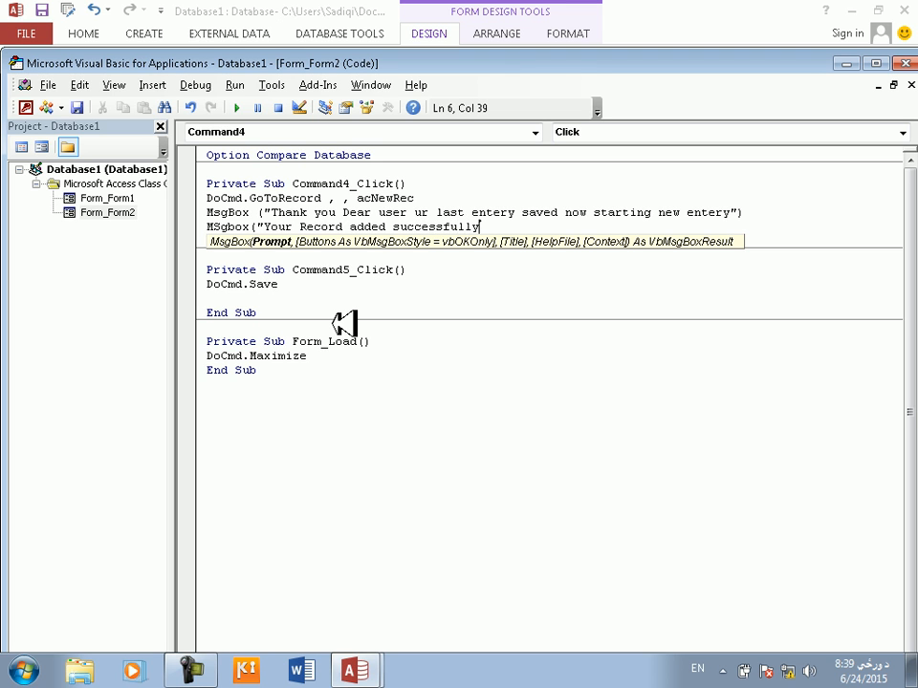
pyautogui.write('")')
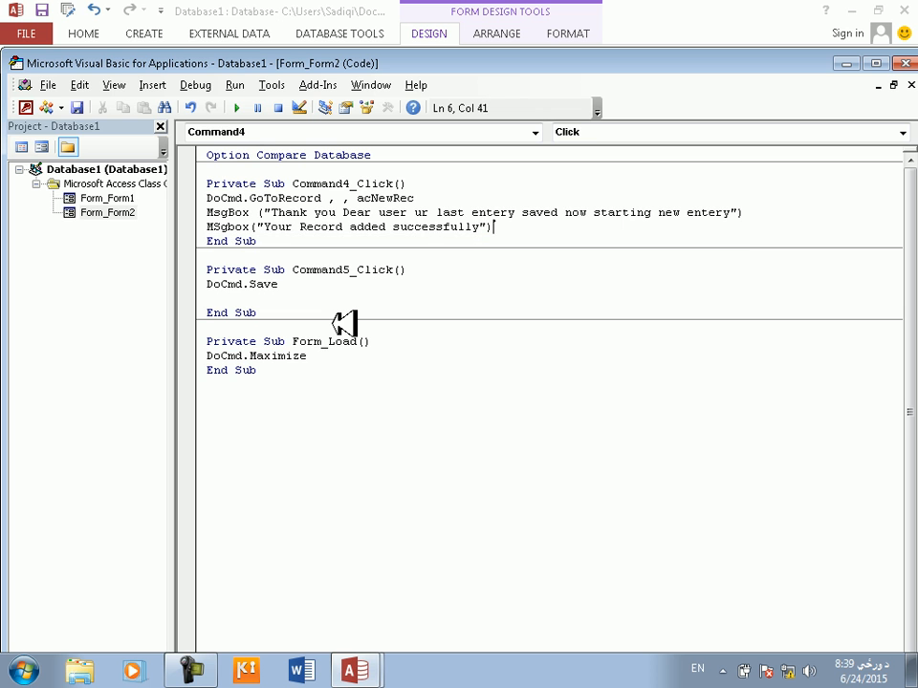
pyautogui.press('Down')
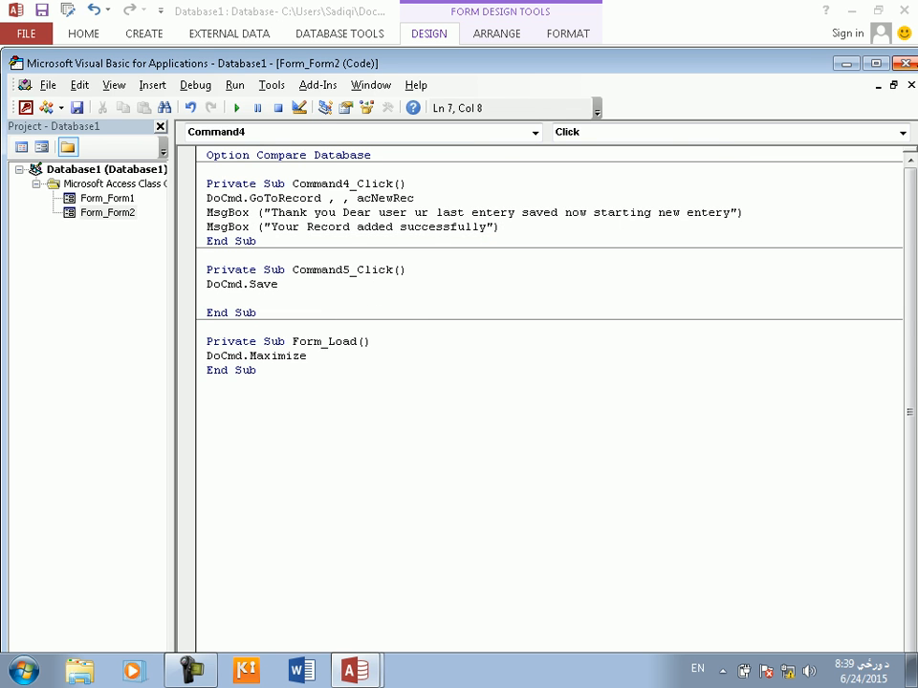
pyautogui.click(904, 63)
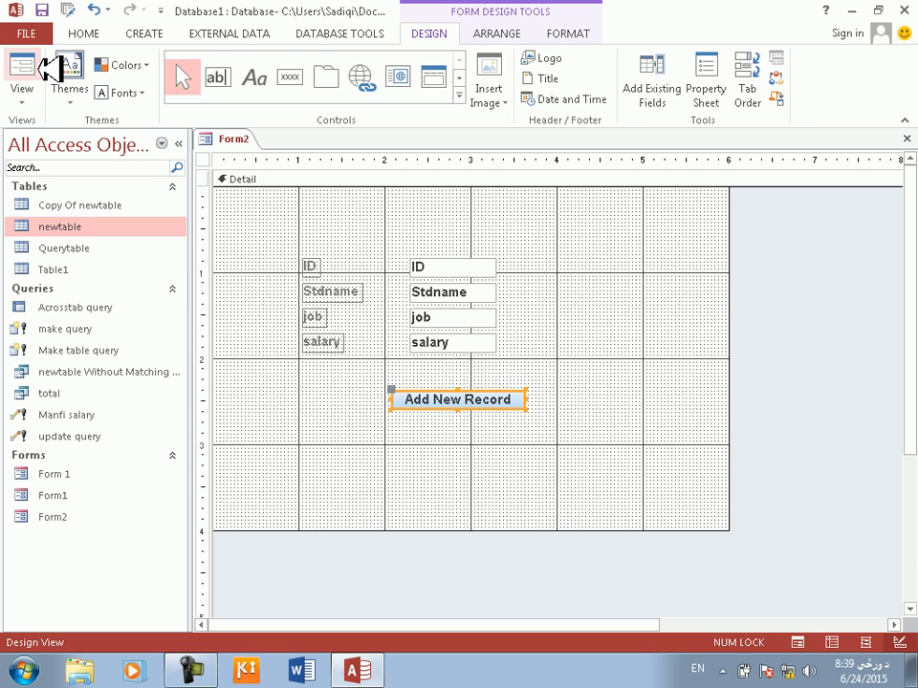
# Show Form2 in Form view and test the Add New Record button, acknowledging both message boxes.
pyautogui.click(23, 68)
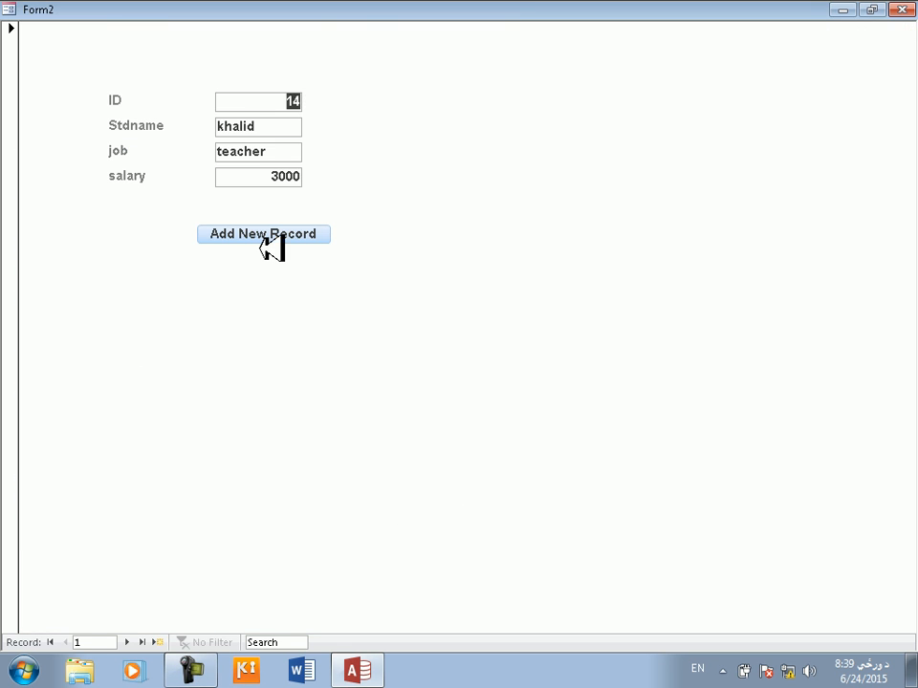
pyautogui.click(265, 233)
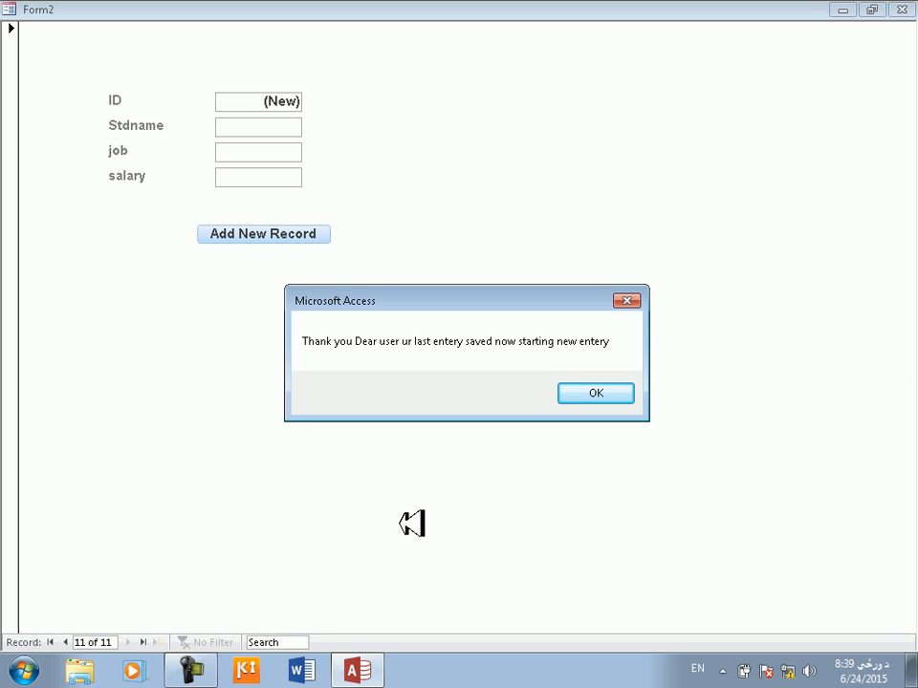
pyautogui.click(598, 393)
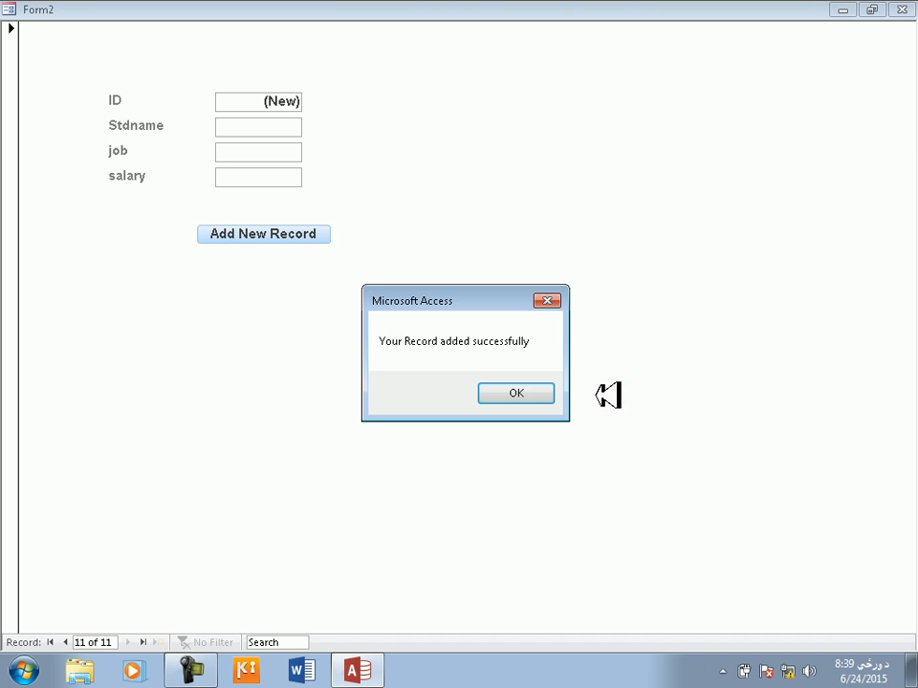
pyautogui.click(517, 393)
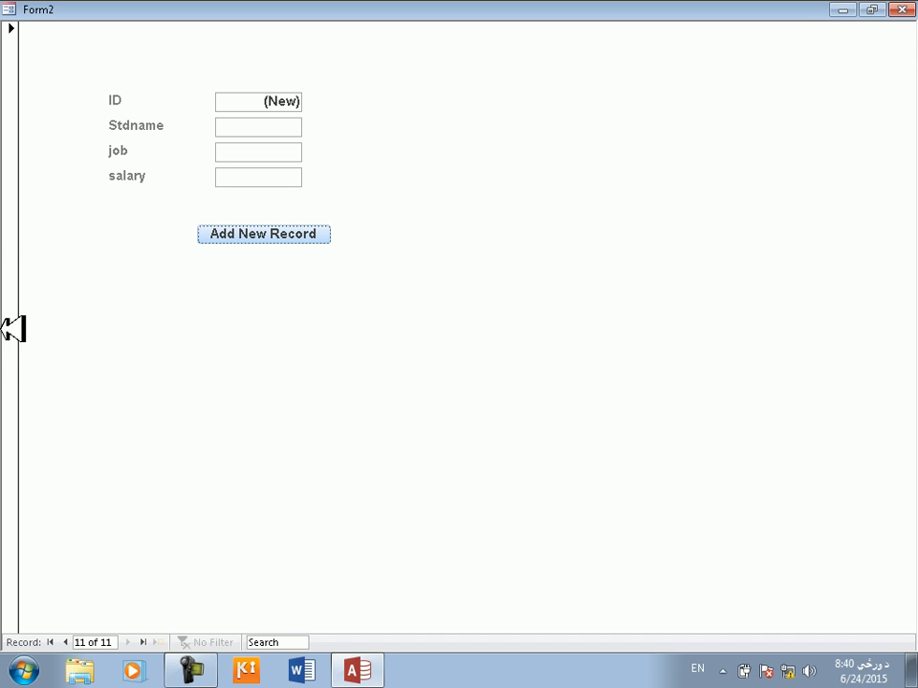
# Close Form2, saving its design changes, and display the commands for creating new database objects.
pyautogui.click(903, 8)
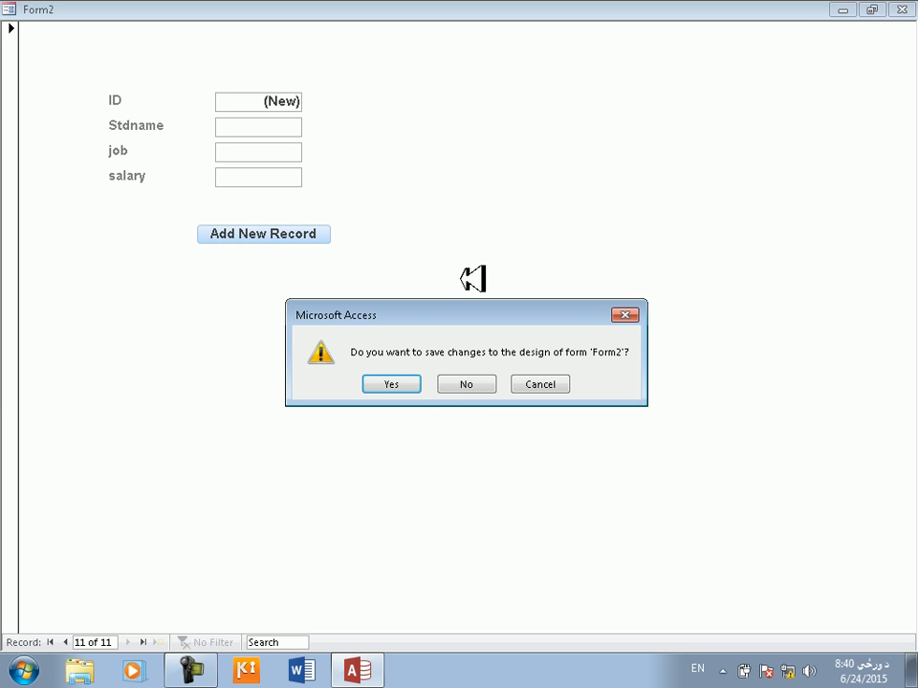
pyautogui.click(401, 384)
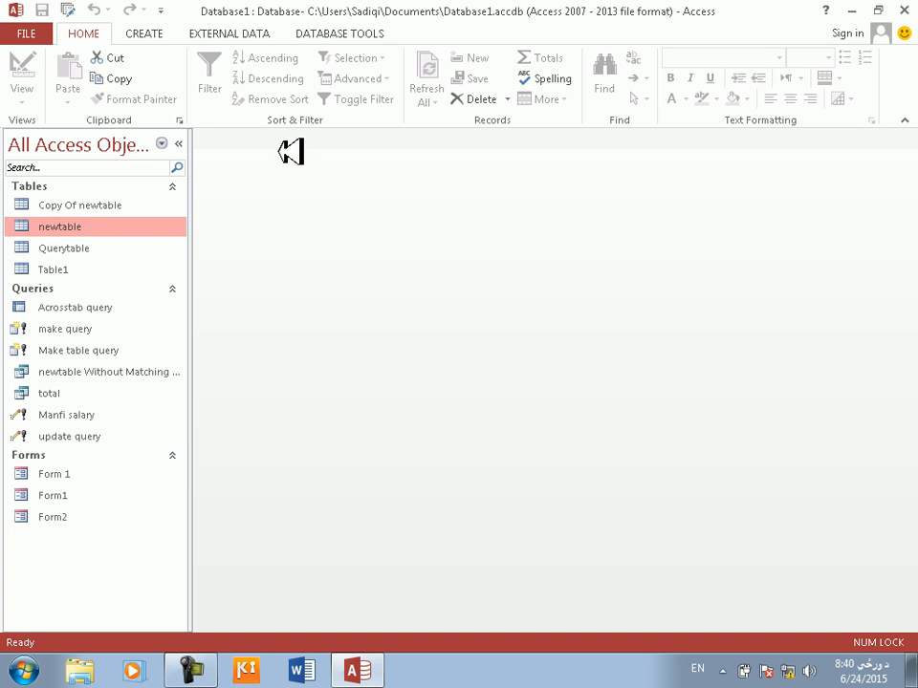
pyautogui.click(149, 34)
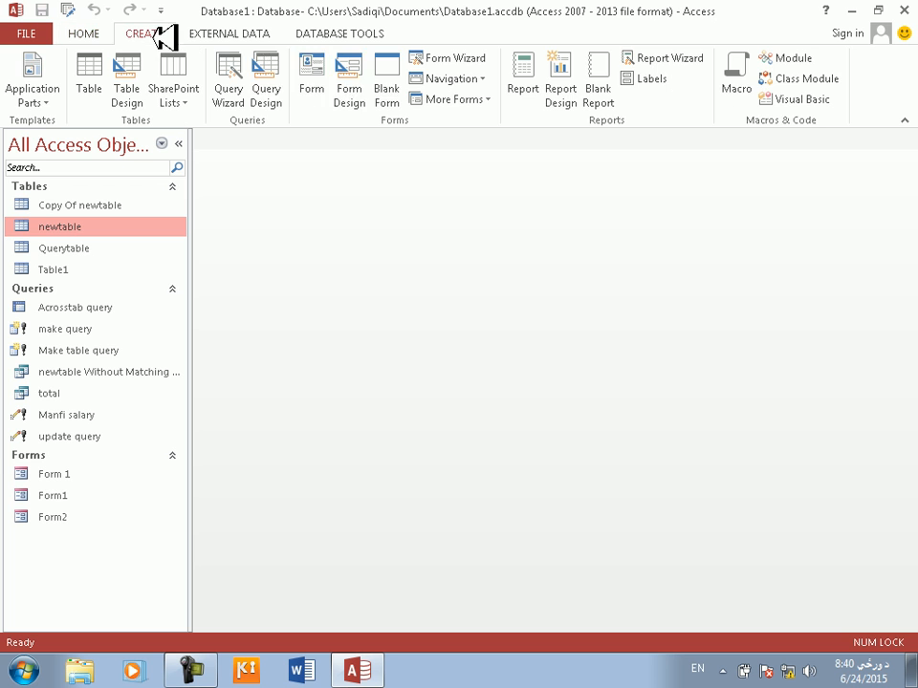
# Create a form from the newtable table and narrow its field boxes to about 3.1 in wide.
pyautogui.click(325, 82)
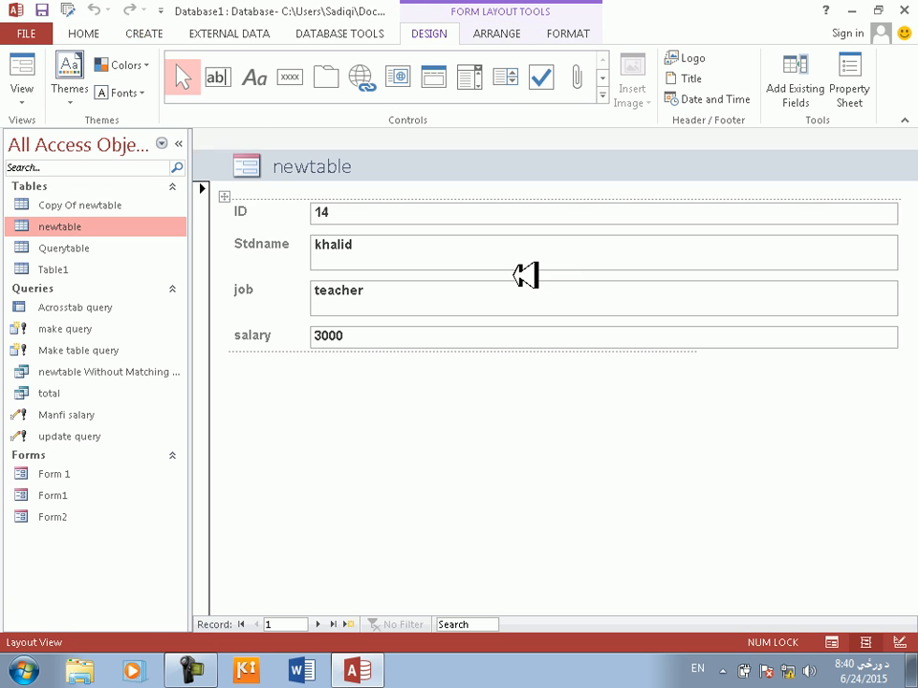
pyautogui.moveTo(904, 214); pyautogui.dragTo(559, 335)
pyautogui.click(574, 485)
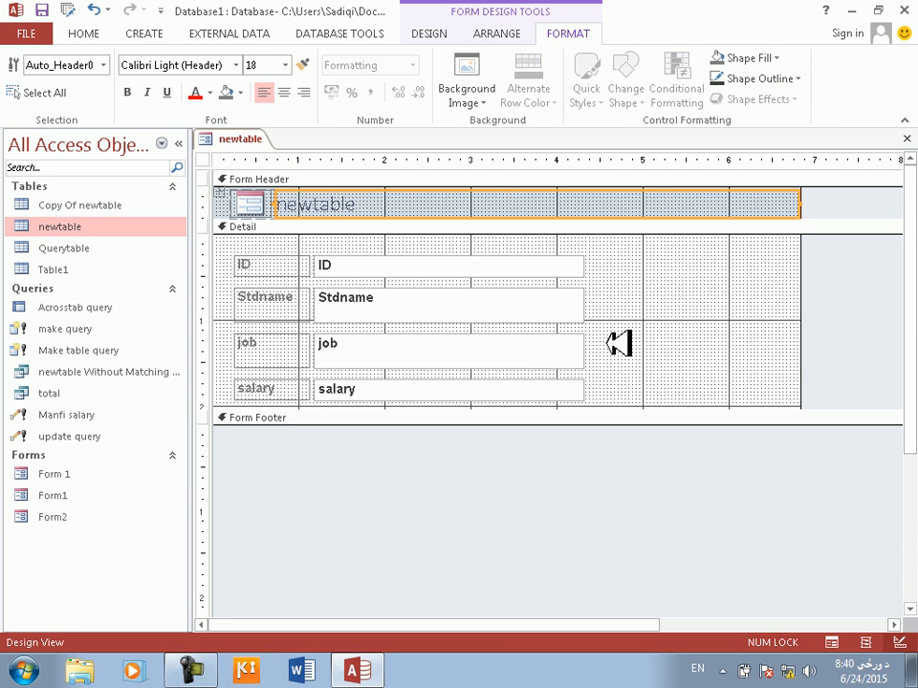
# Set the Detail section's back color to green in Design View and display the form in Form View.
pyautogui.rightClick(683, 259)
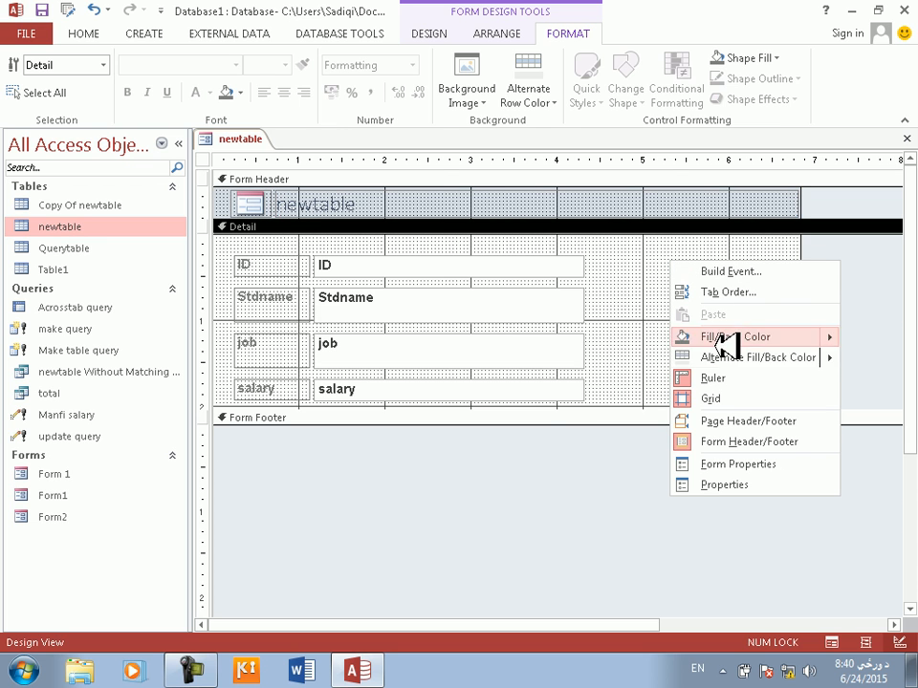
pyautogui.moveTo(741, 336)
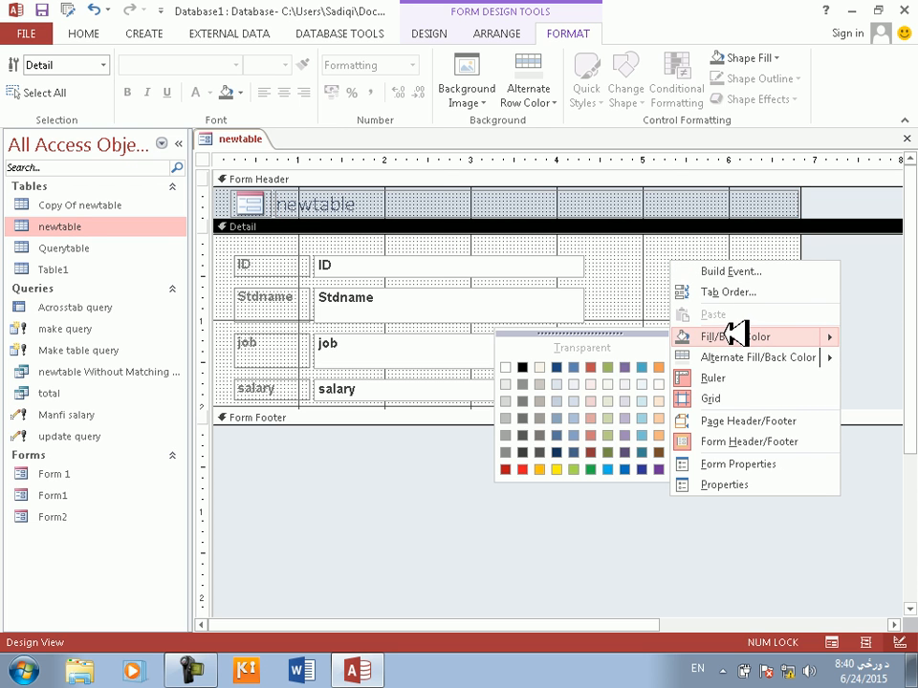
pyautogui.click(590, 470)
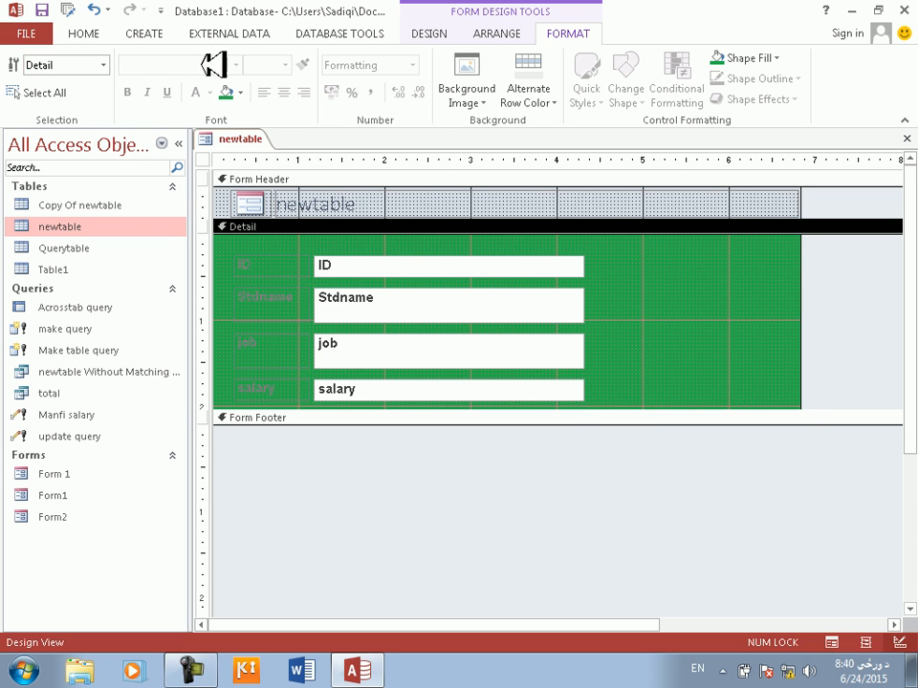
pyautogui.click(449, 41)
pyautogui.click(21, 65)
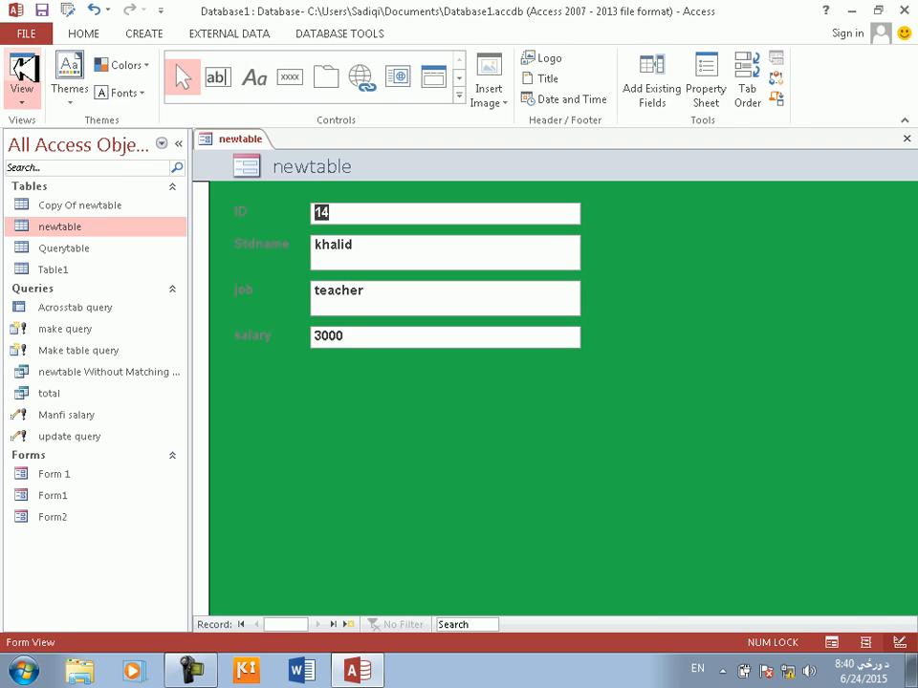
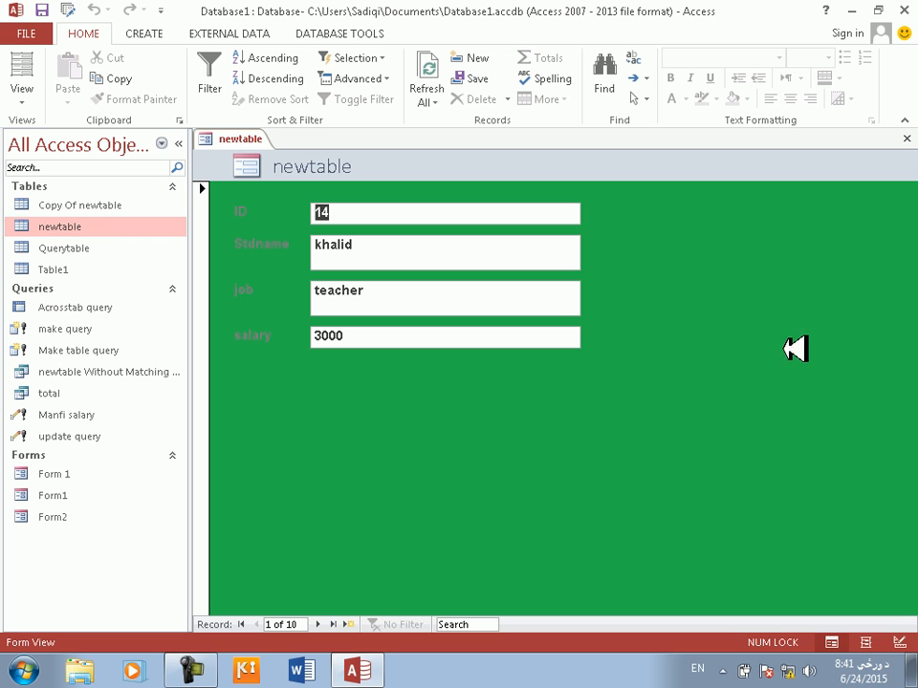
# In Design View, open the Form Footer to about 0.8 in tall and draw a command button about 1.3 by 0.5 in there.
pyautogui.rightClick(722, 304)
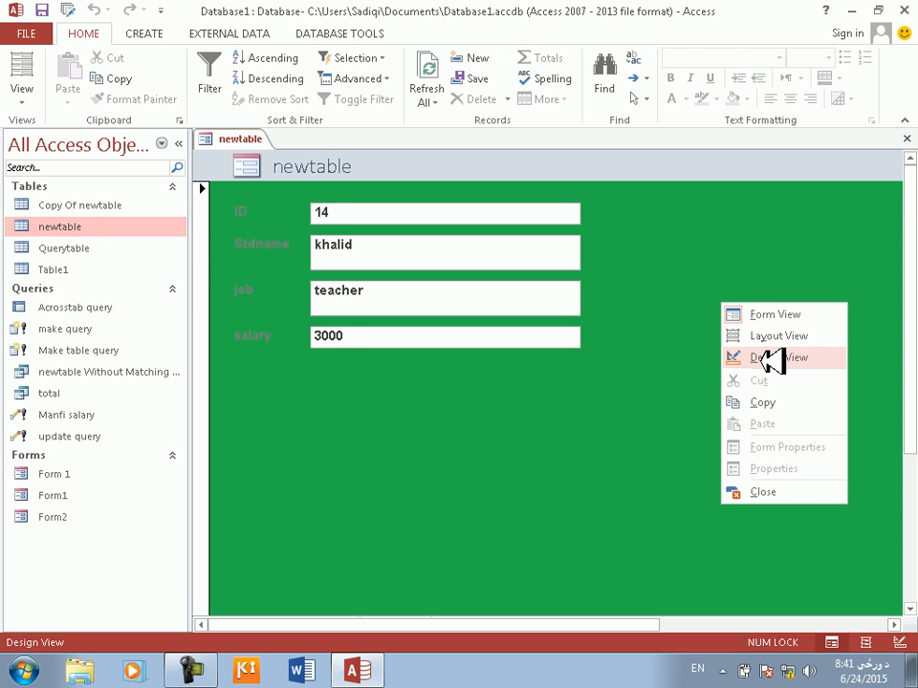
pyautogui.click(771, 359)
pyautogui.moveTo(647, 424); pyautogui.dragTo(648, 492)
pyautogui.click(289, 79)
pyautogui.moveTo(461, 439); pyautogui.dragTo(576, 478)
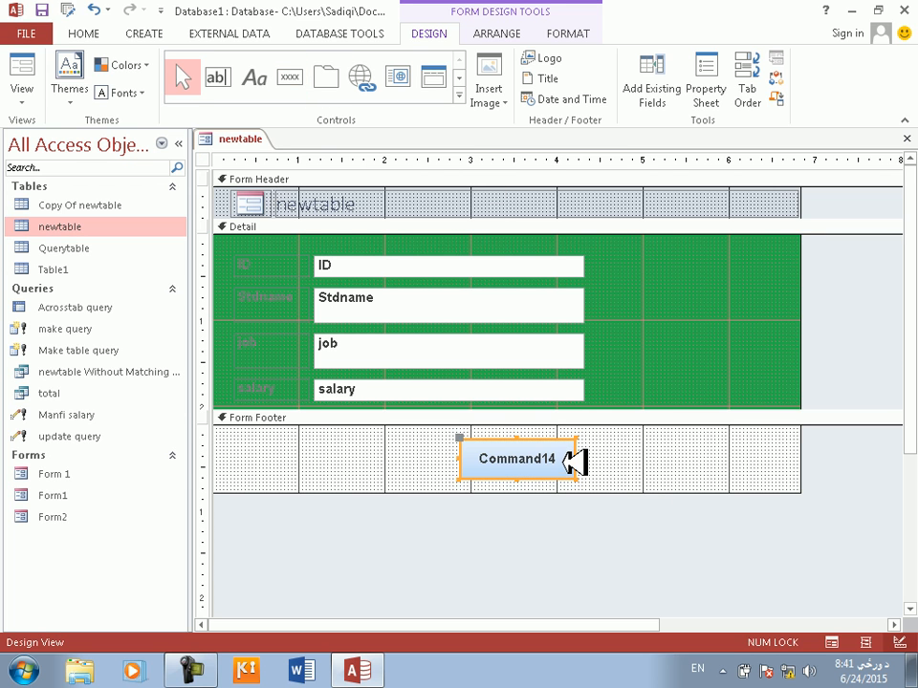
pyautogui.moveTo(566, 463); pyautogui.dragTo(462, 463)
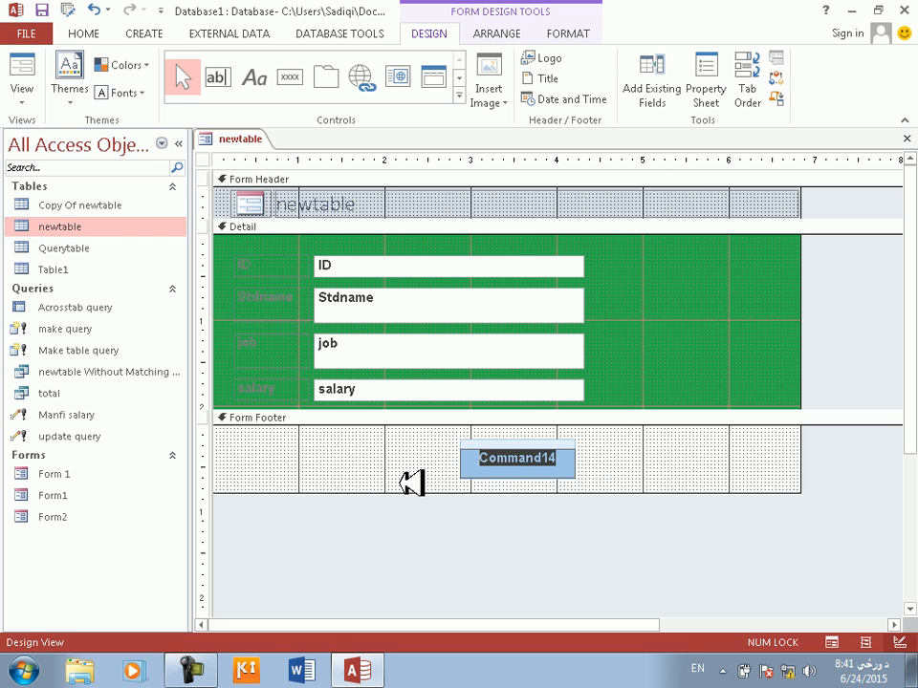
pyautogui.click(621, 466)
# Write the footer button's Click event in Code Builder as Detail.BackColor = QBColor(Rnd * 14).
pyautogui.rightClick(562, 458)
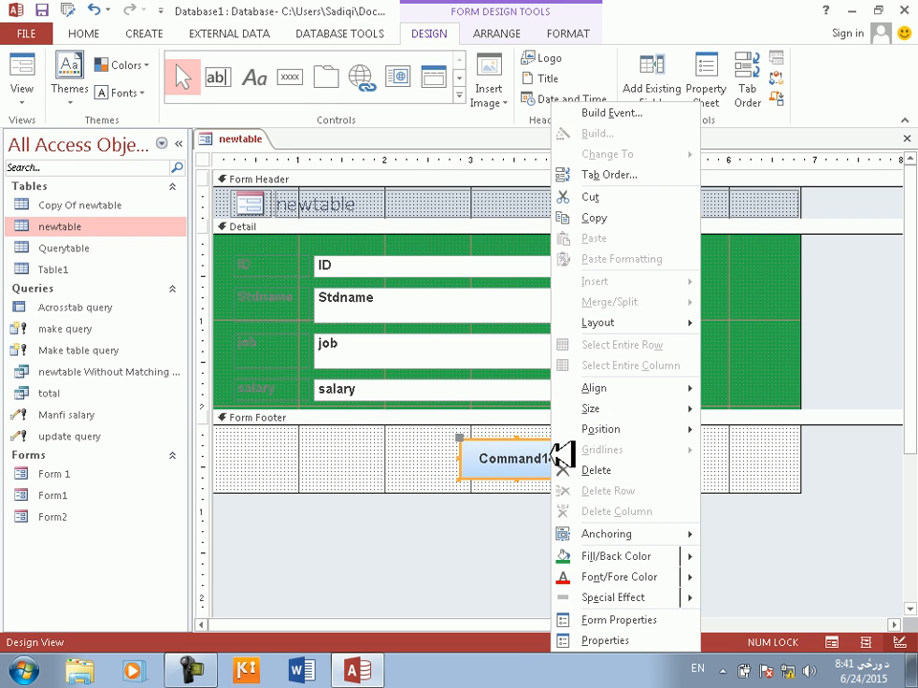
pyautogui.click(640, 114)
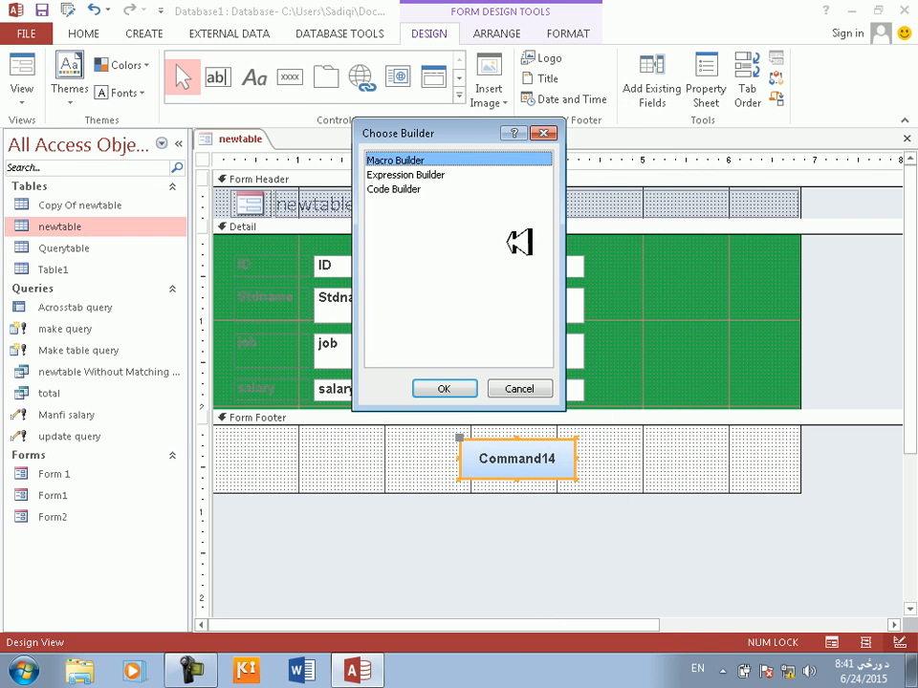
pyautogui.click(407, 189)
pyautogui.click(450, 389)
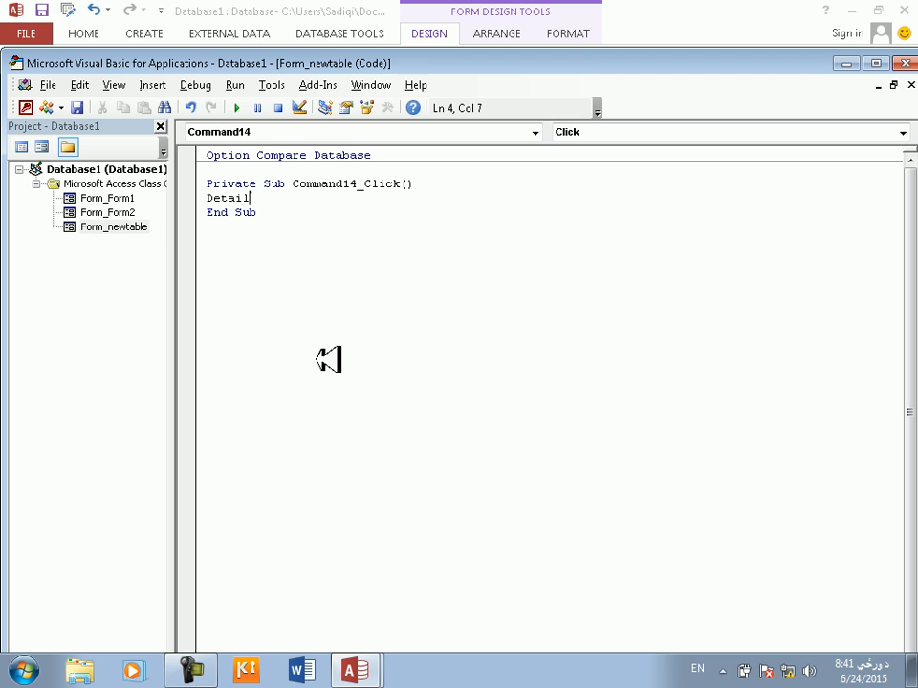
pyautogui.write('.backColor')
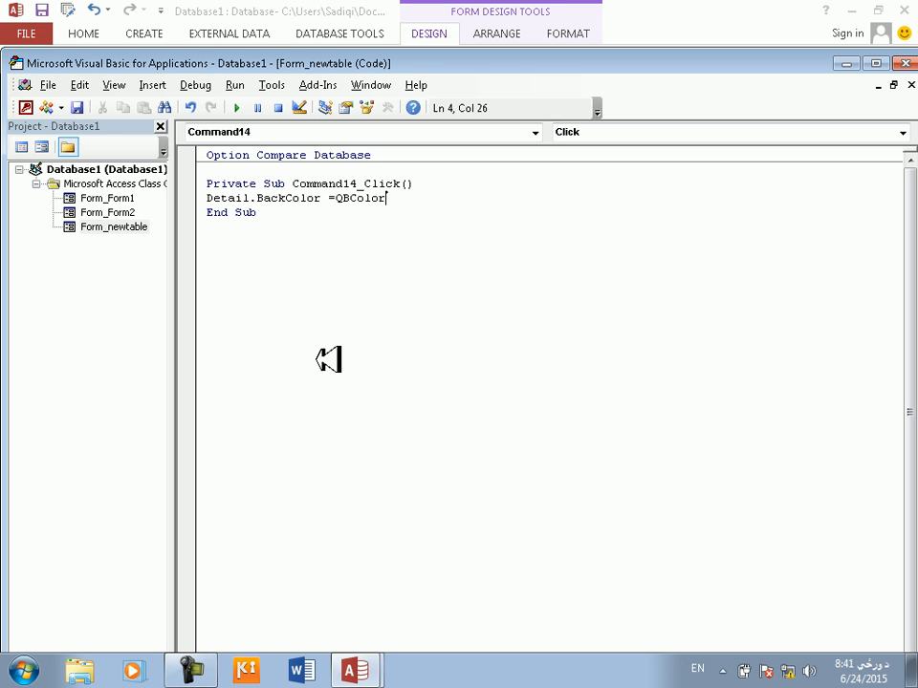
pyautogui.write('=QBColor(rnd*1')
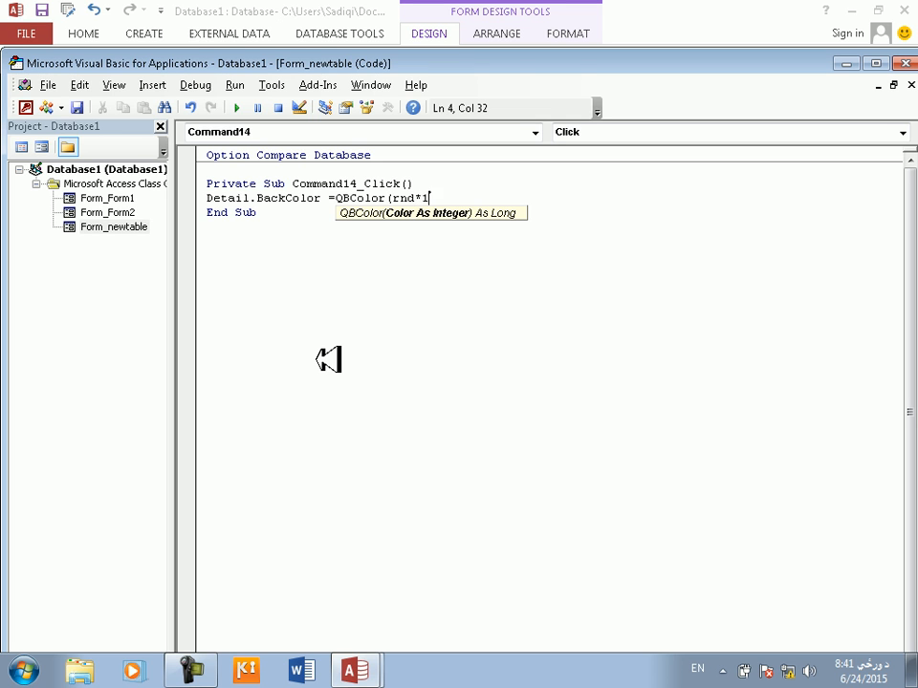
pyautogui.write(')')
pyautogui.press('Down')
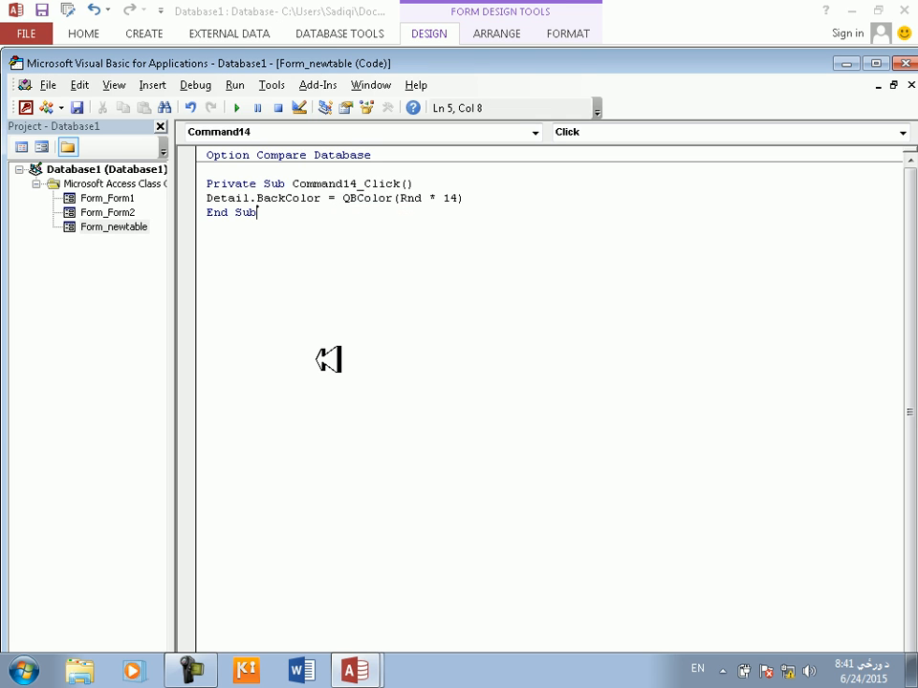
# Save the form under the name newtable and close the Visual Basic editor.
pyautogui.click(77, 107)
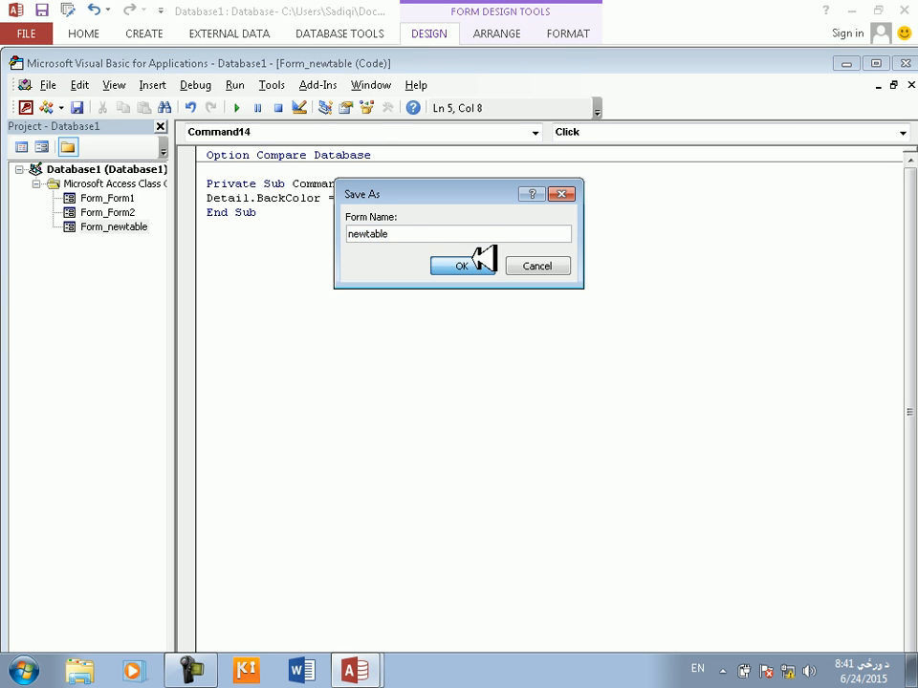
pyautogui.click(470, 262)
pyautogui.click(906, 63)
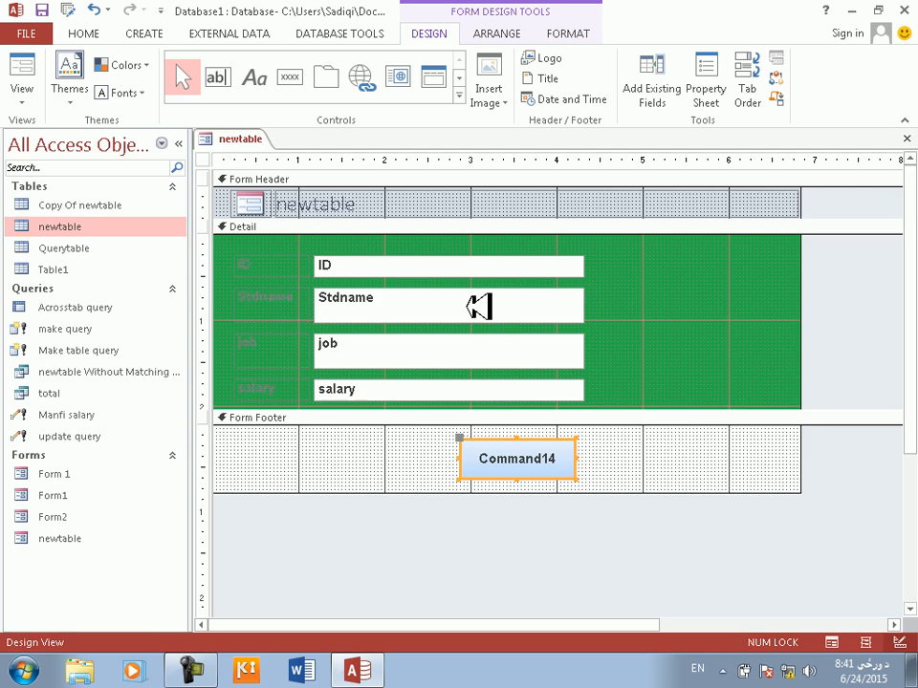
# Caption the footer button "Change background color" and widen it to about 2.1 in so the text fits on one line.
pyautogui.moveTo(572, 461); pyautogui.dragTo(442, 462)
pyautogui.write('C')
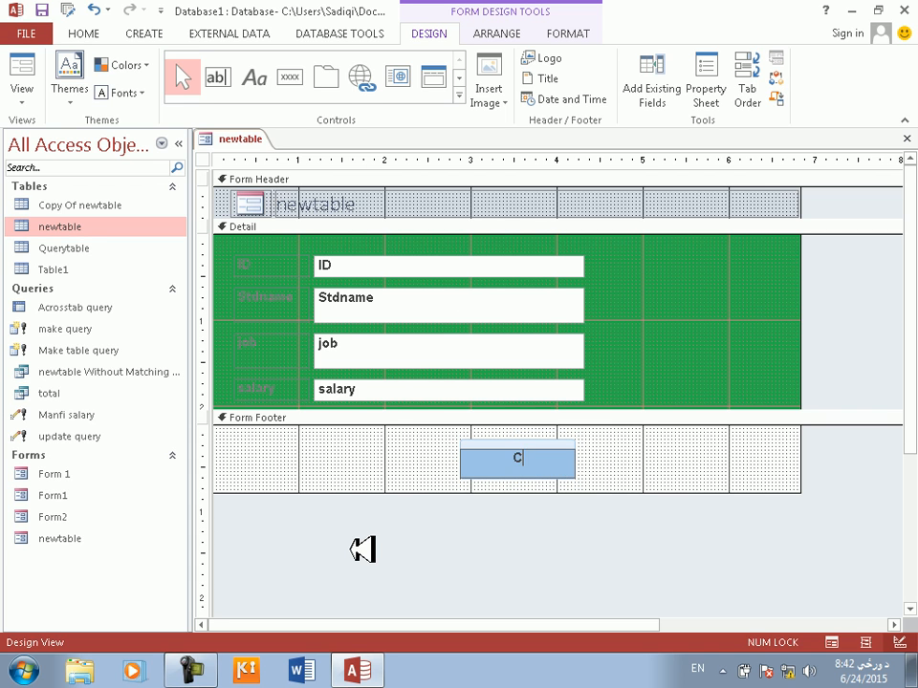
pyautogui.write('hange backgrou')
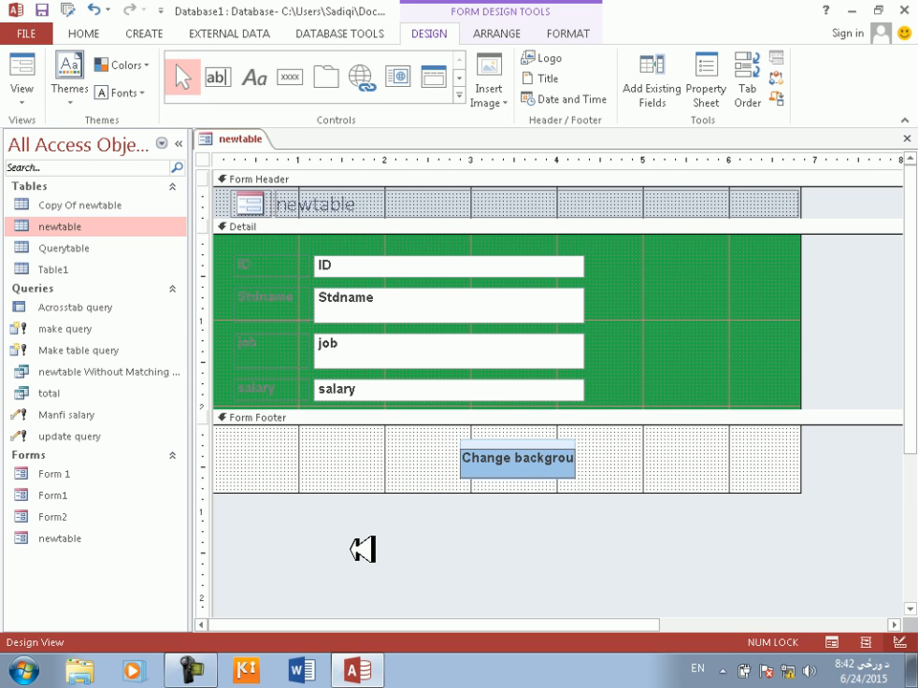
pyautogui.write('nd')
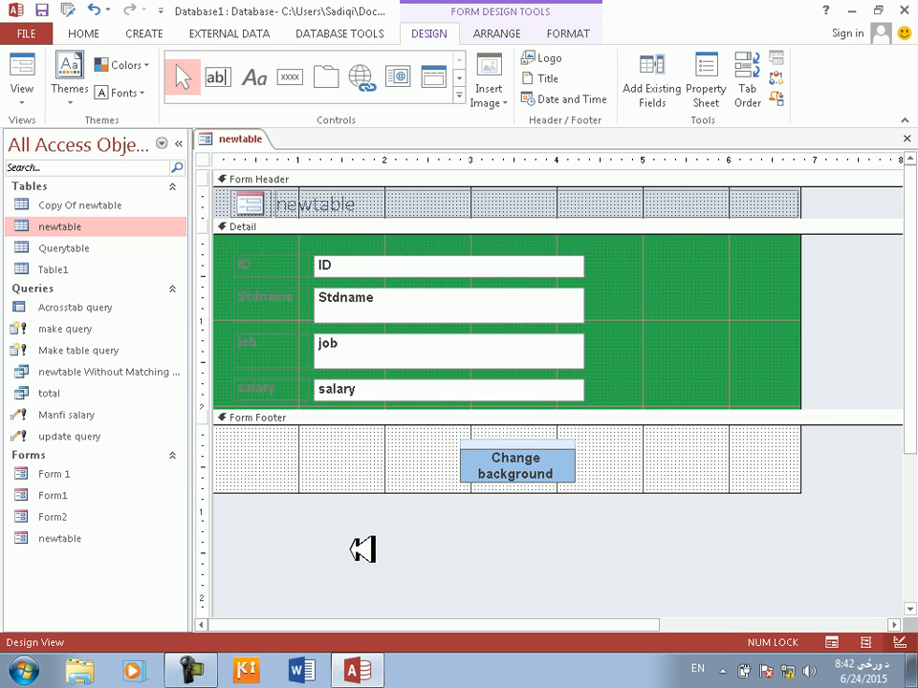
pyautogui.write(' color')
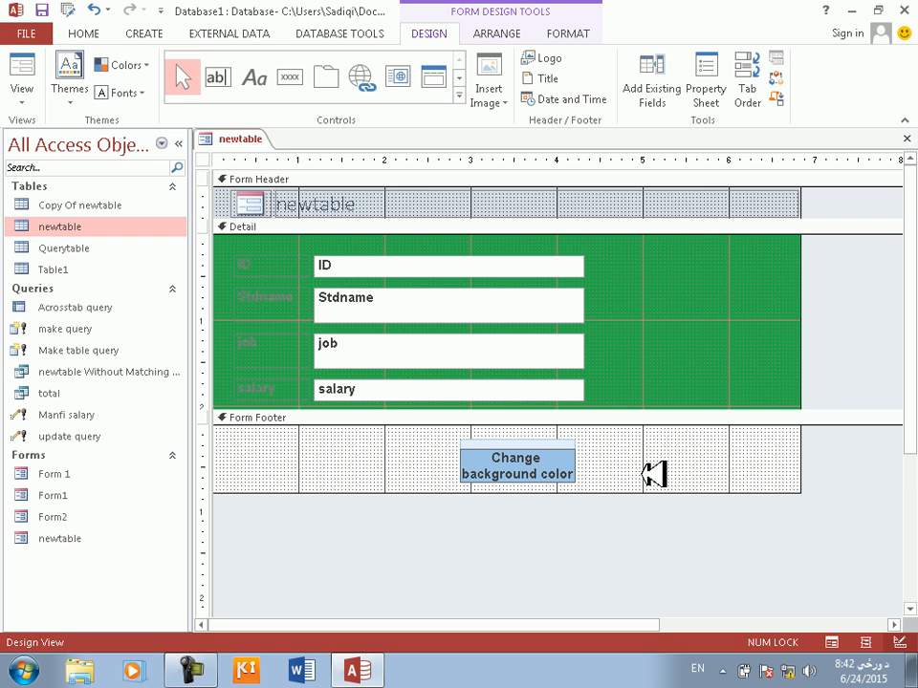
pyautogui.click(486, 420)
pyautogui.click(486, 476)
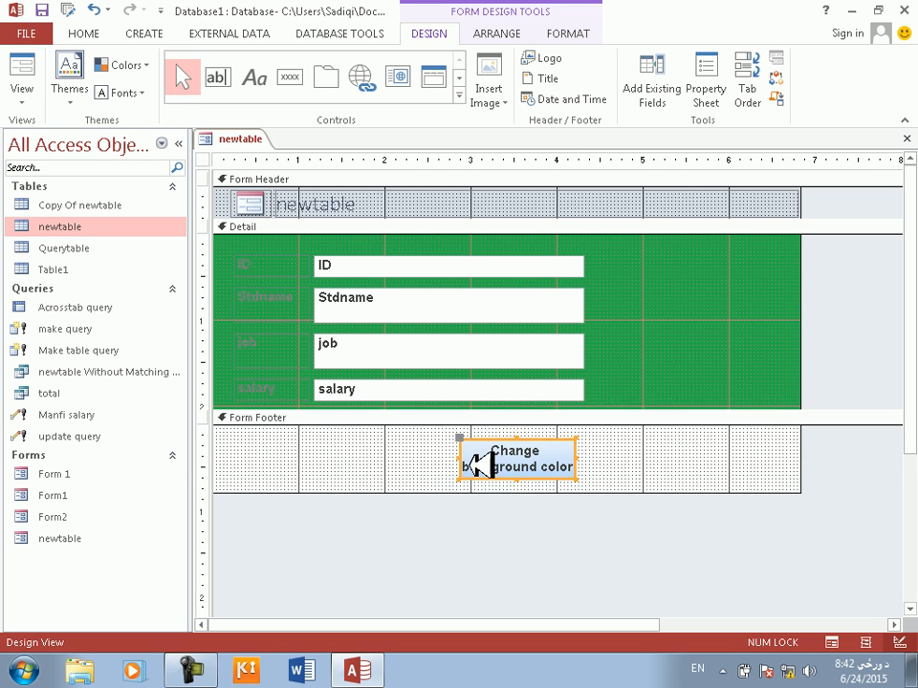
pyautogui.moveTo(468, 455); pyautogui.dragTo(405, 484)
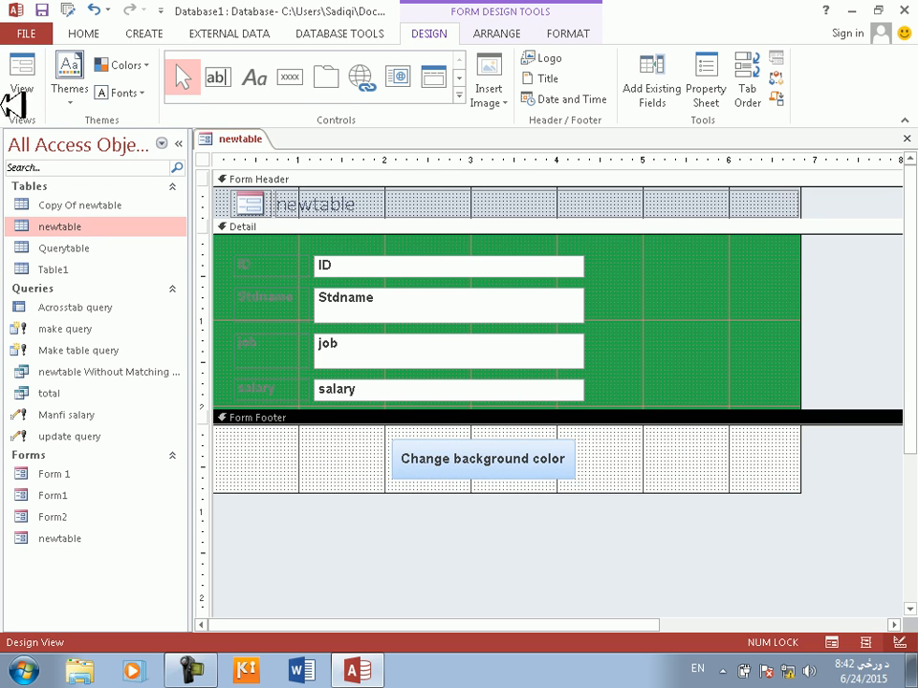
# Preview the form with its footer button in Form View and return to Design View.
pyautogui.click(23, 63)
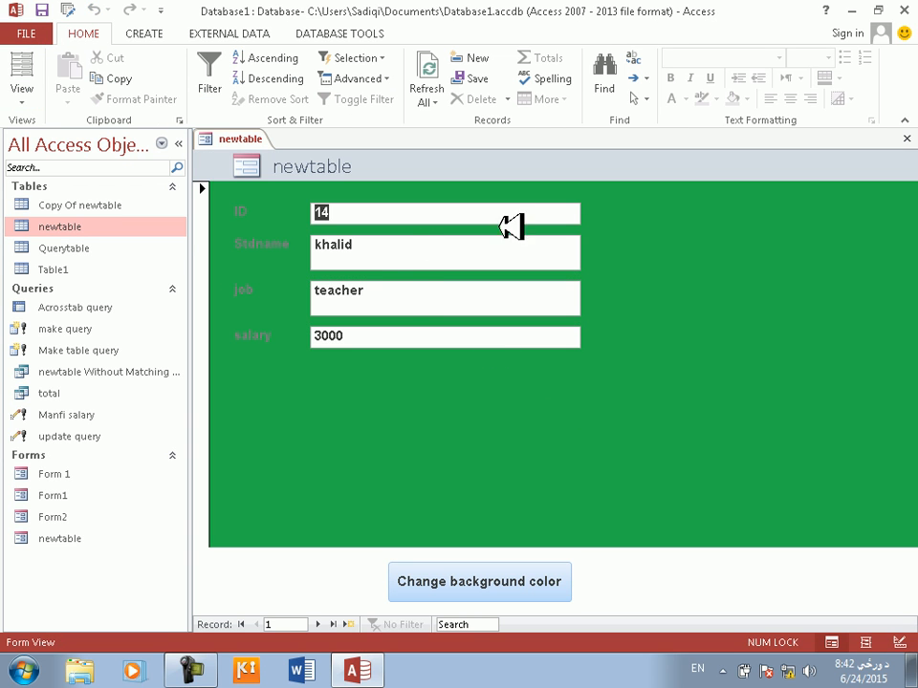
pyautogui.rightClick(671, 201)
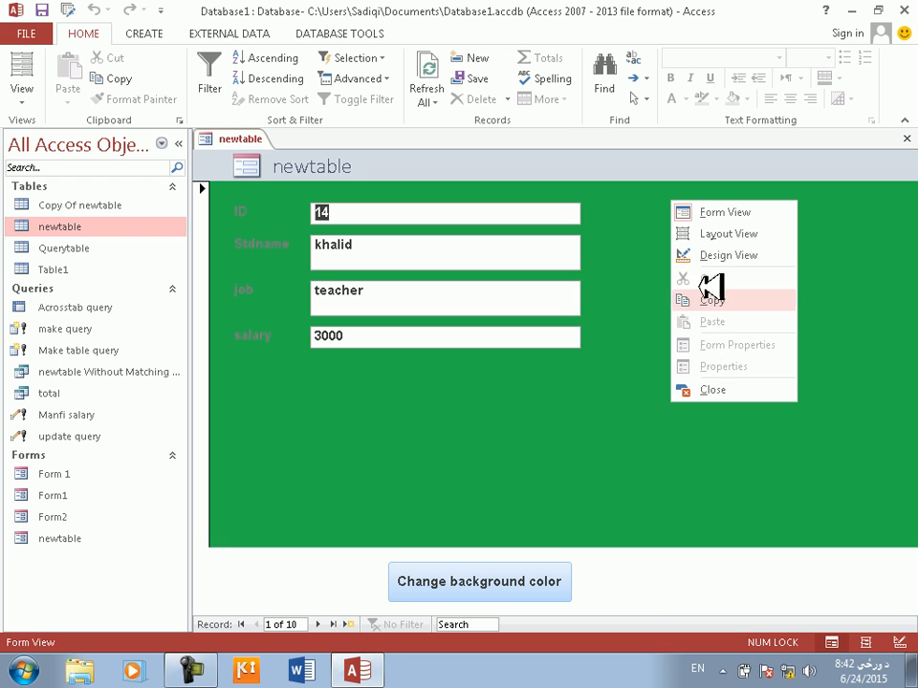
pyautogui.click(725, 256)
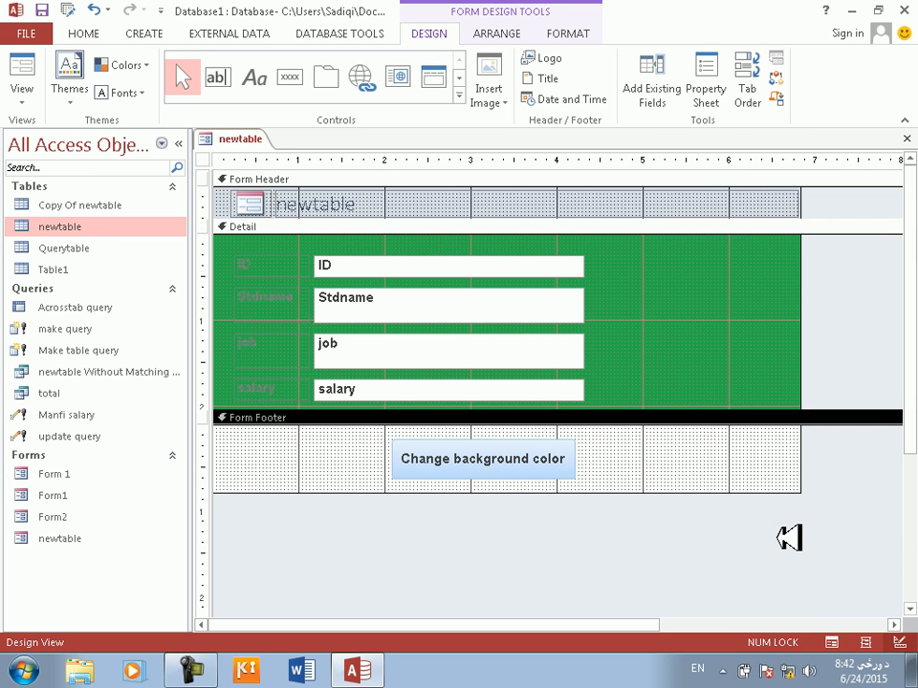
# Set the form's Pop Up property to Yes in its form properties.
pyautogui.rightClick(789, 538)
pyautogui.click(786, 525)
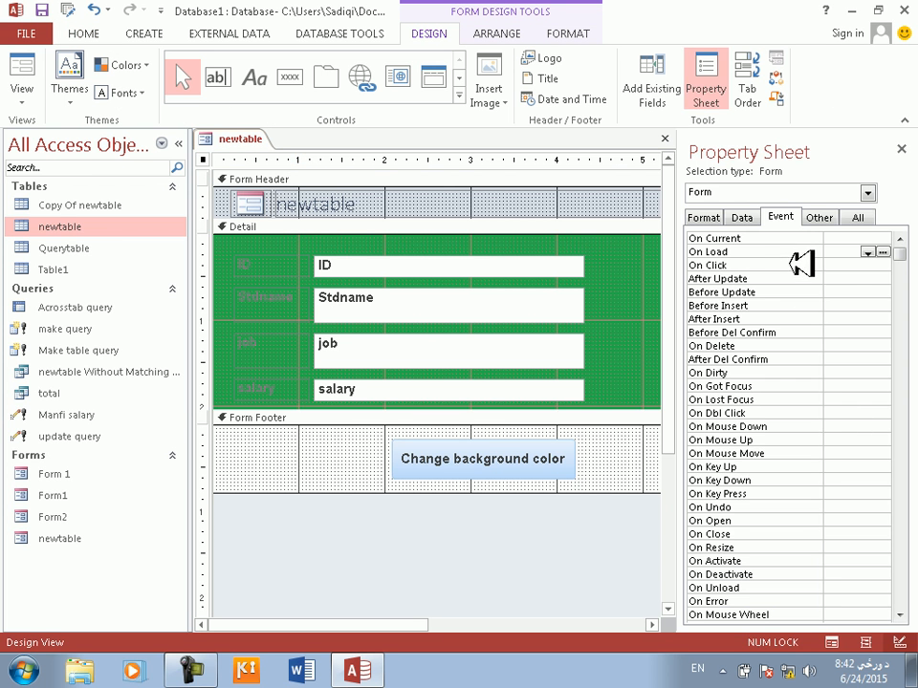
pyautogui.click(833, 223)
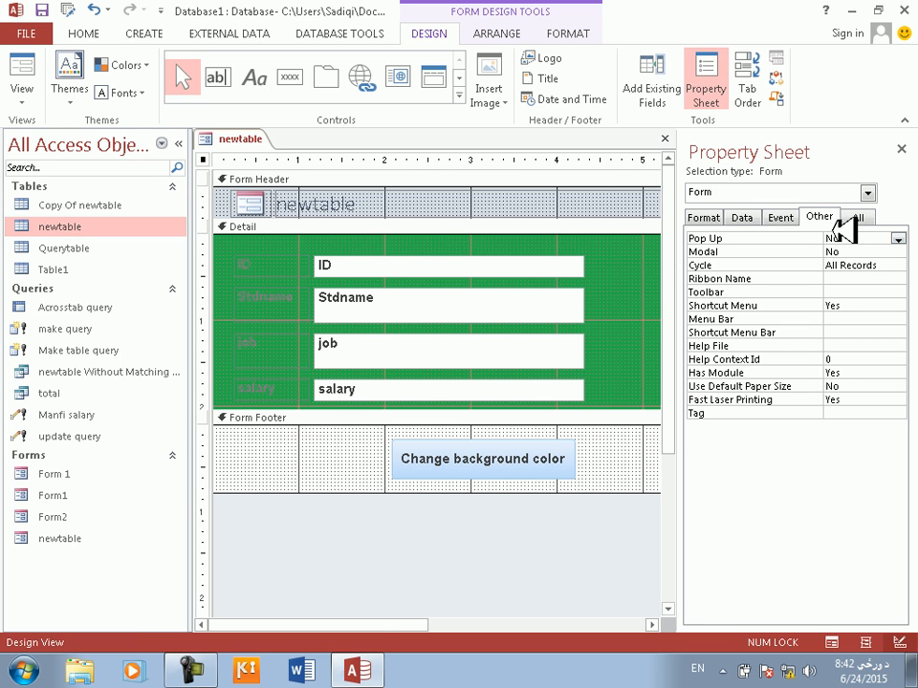
pyautogui.doubleClick(834, 239)
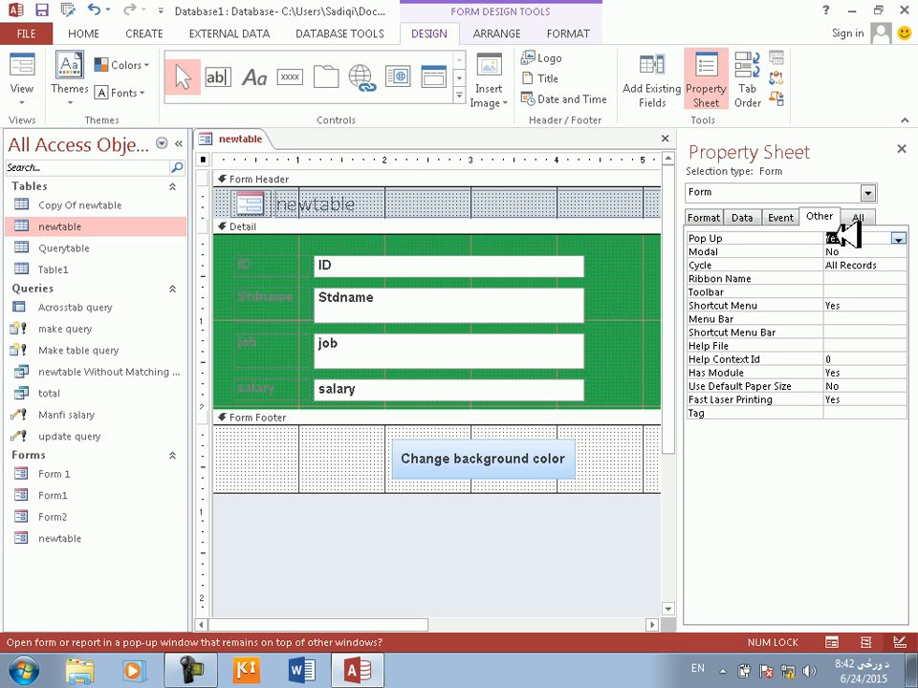
# Open the form as a maximized pop-up in Form View and test the "Change background color" button repeatedly.
pyautogui.click(21, 67)
pyautogui.click(792, 166)
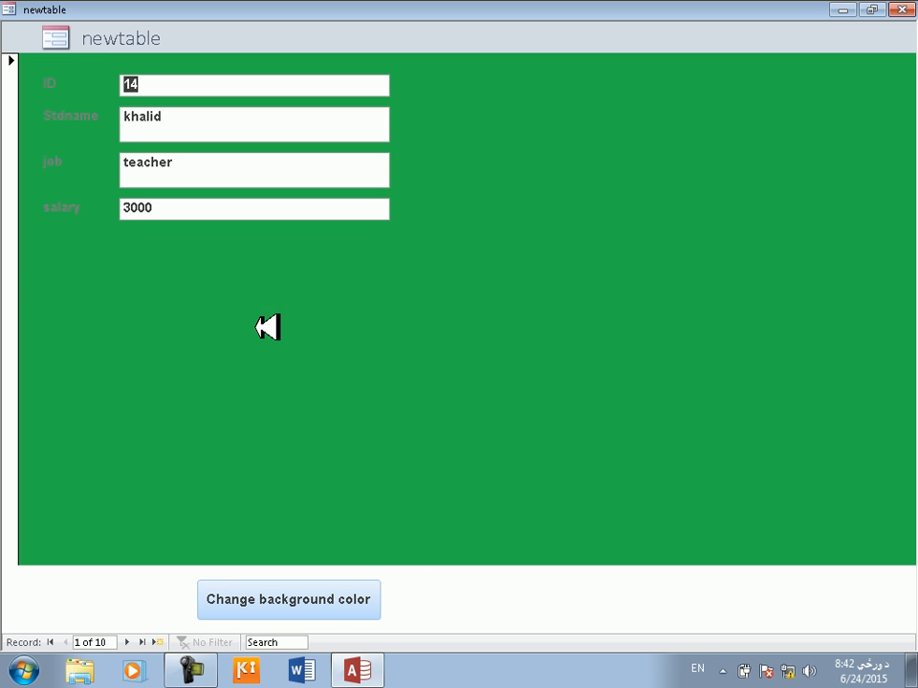
pyautogui.click(368, 594)
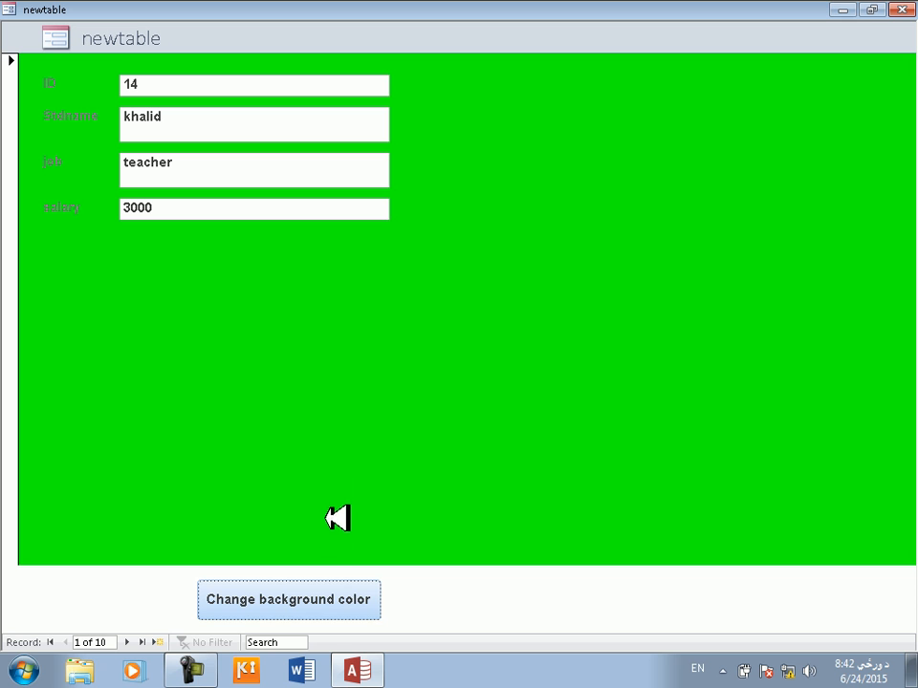
pyautogui.click(334, 597)
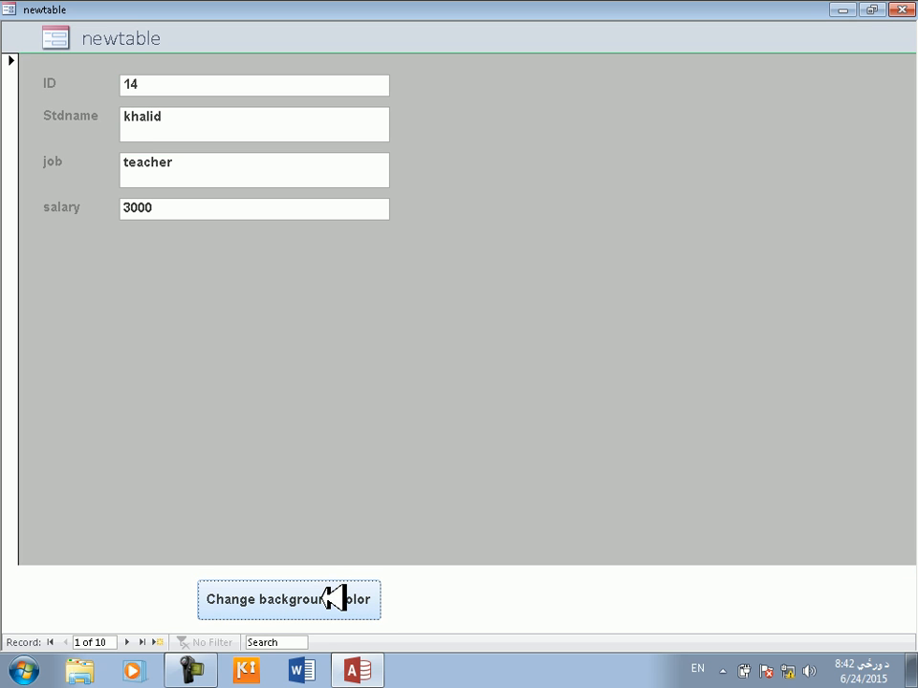
pyautogui.click(333, 598)
pyautogui.click(333, 597)
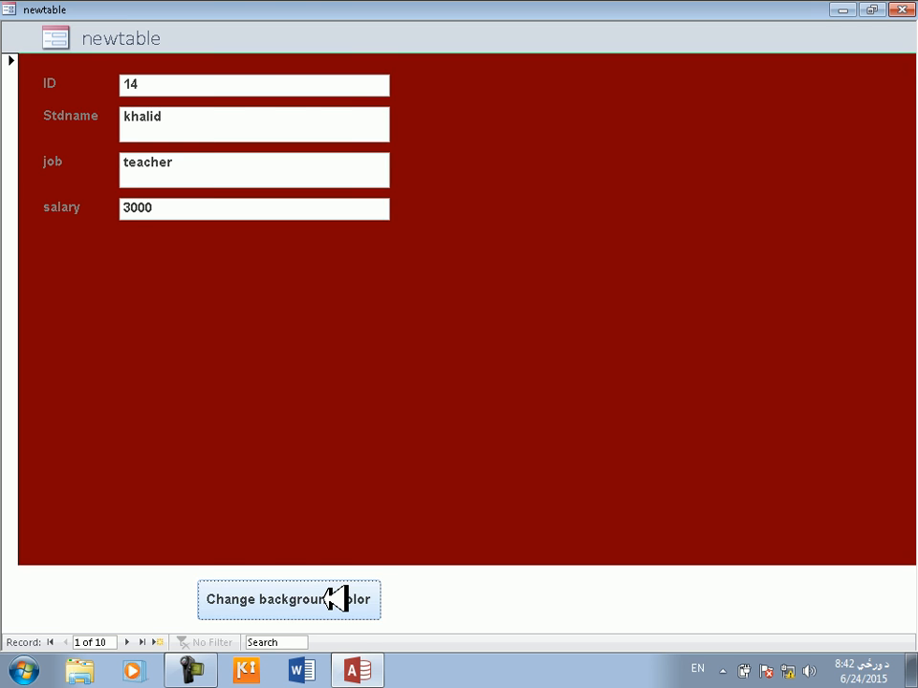
pyautogui.click(334, 598)
pyautogui.click(334, 597)
pyautogui.click(334, 598)
pyautogui.click(337, 599)
pyautogui.click(337, 598)
pyautogui.click(336, 599)
pyautogui.click(337, 599)
pyautogui.click(337, 598)
pyautogui.click(337, 599)
pyautogui.click(337, 599)
pyautogui.click(337, 598)
pyautogui.click(337, 599)
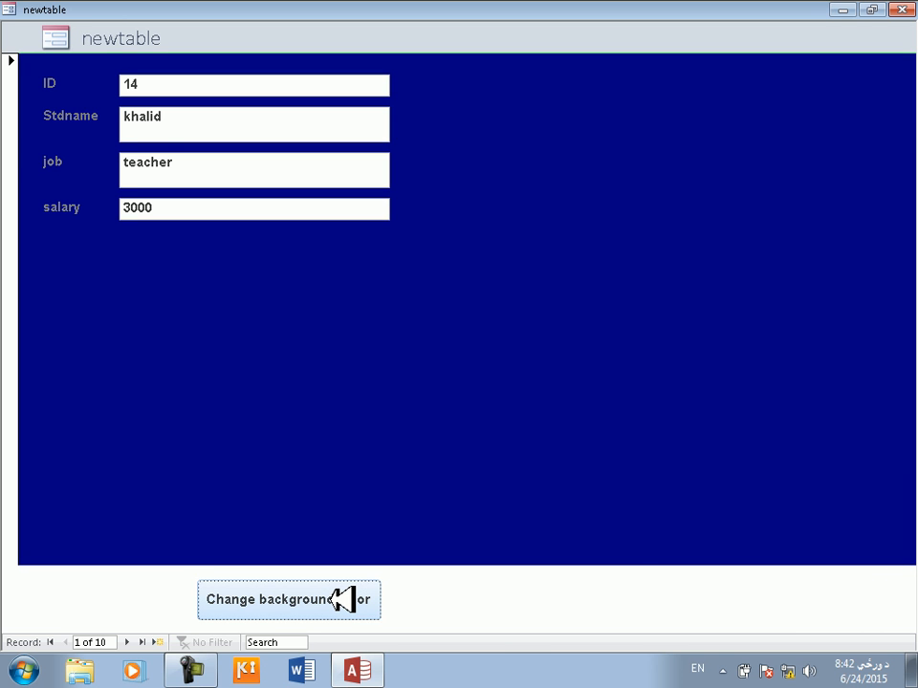
# Return the form to Design View and look through the "Change background color" button's event, format and full property lists.
pyautogui.rightClick(516, 597)
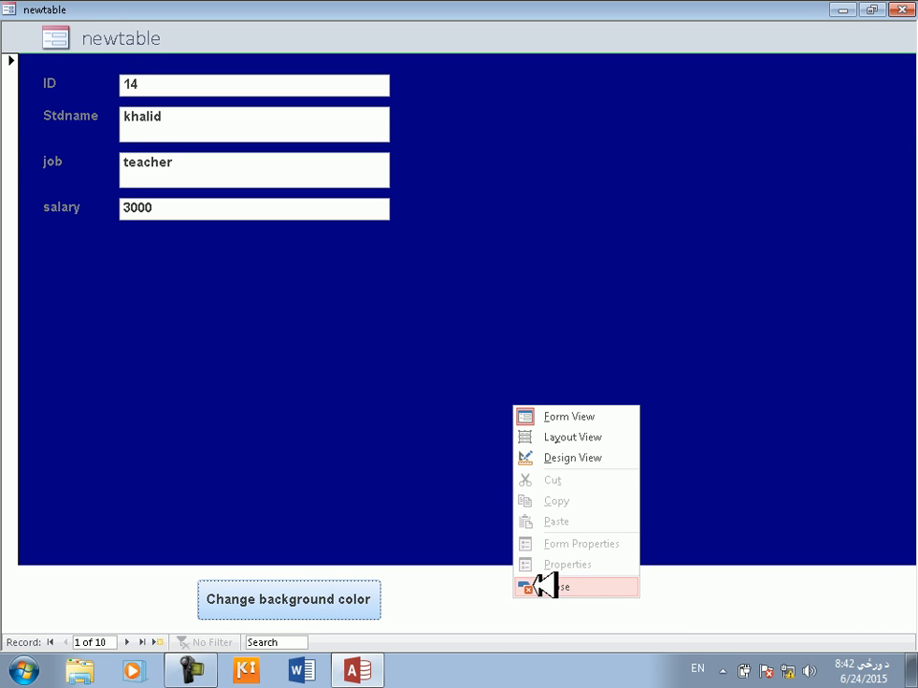
pyautogui.click(566, 455)
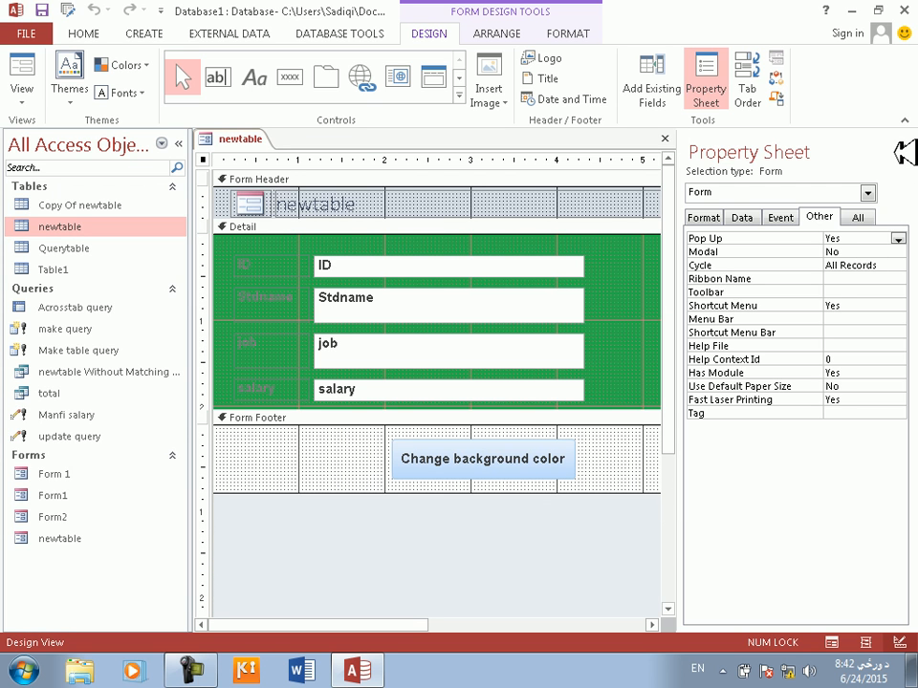
pyautogui.click(555, 462)
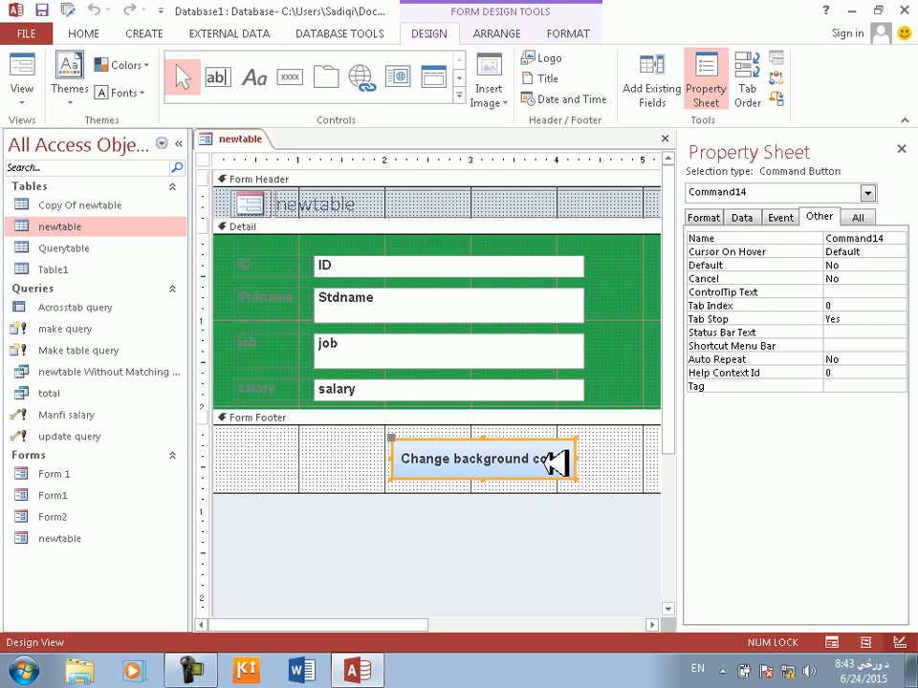
pyautogui.click(549, 463)
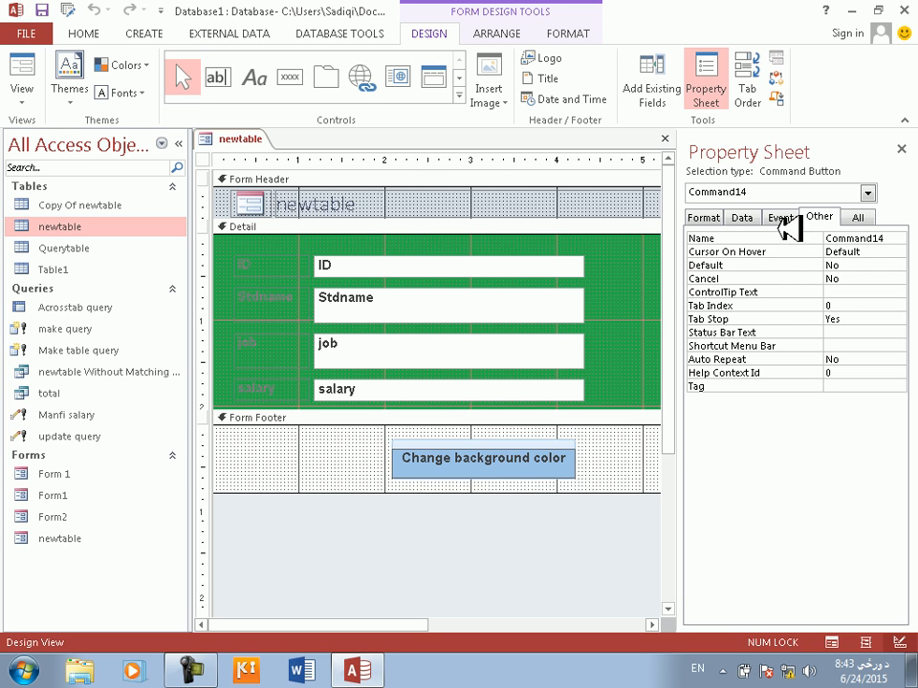
pyautogui.click(858, 217)
pyautogui.moveTo(903, 252); pyautogui.dragTo(892, 575)
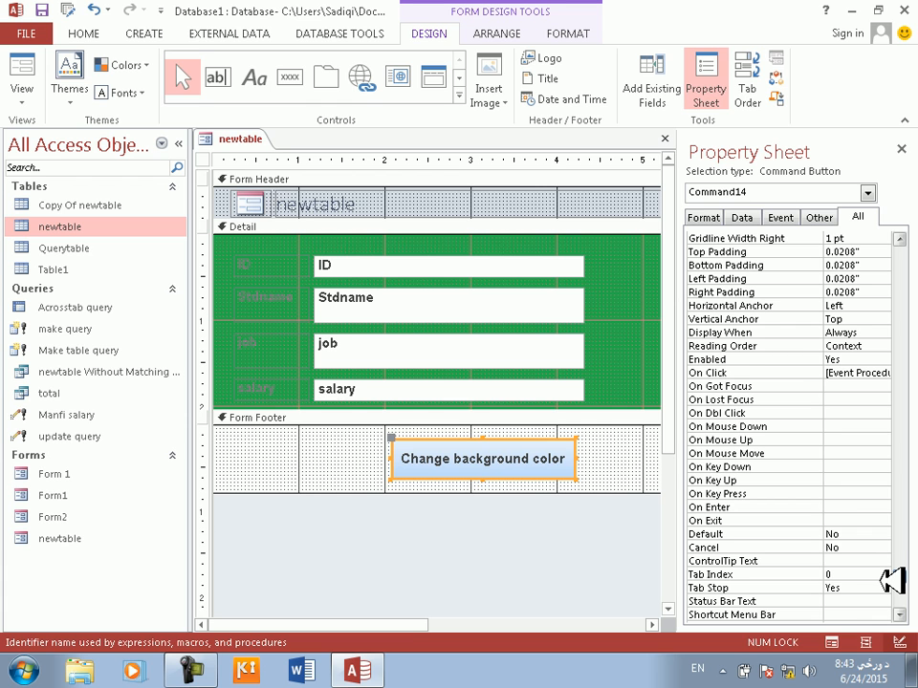
pyautogui.moveTo(891, 580); pyautogui.dragTo(893, 605)
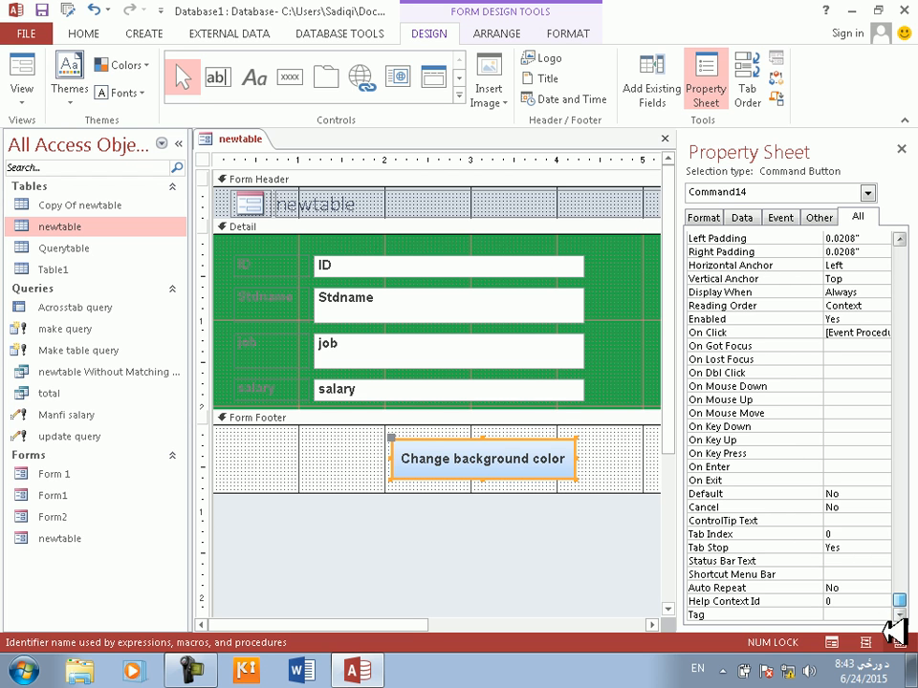
pyautogui.moveTo(894, 629); pyautogui.dragTo(893, 483)
pyautogui.click(782, 216)
pyautogui.click(708, 218)
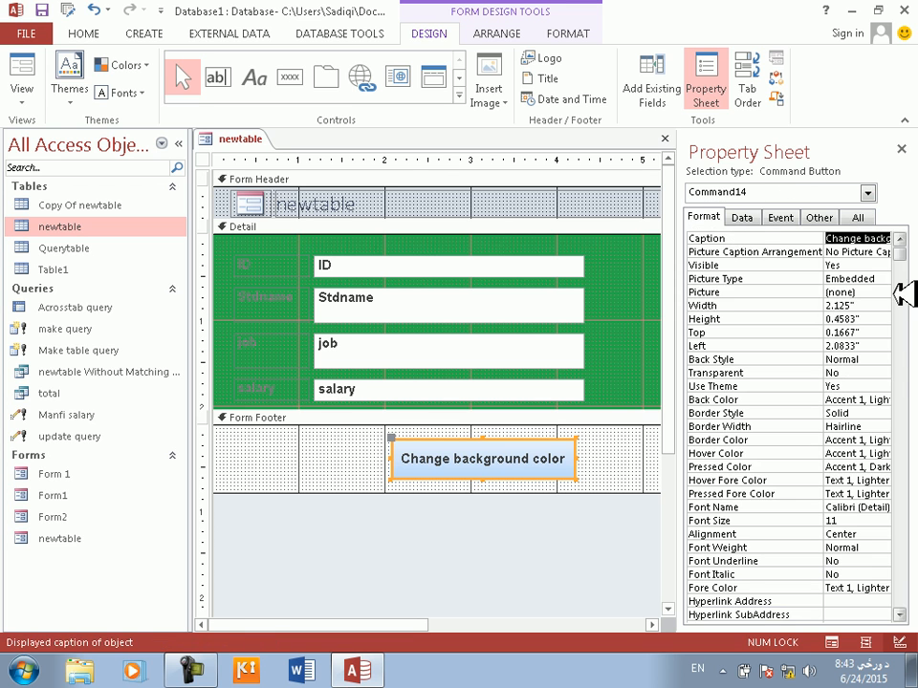
pyautogui.moveTo(898, 245); pyautogui.dragTo(911, 612)
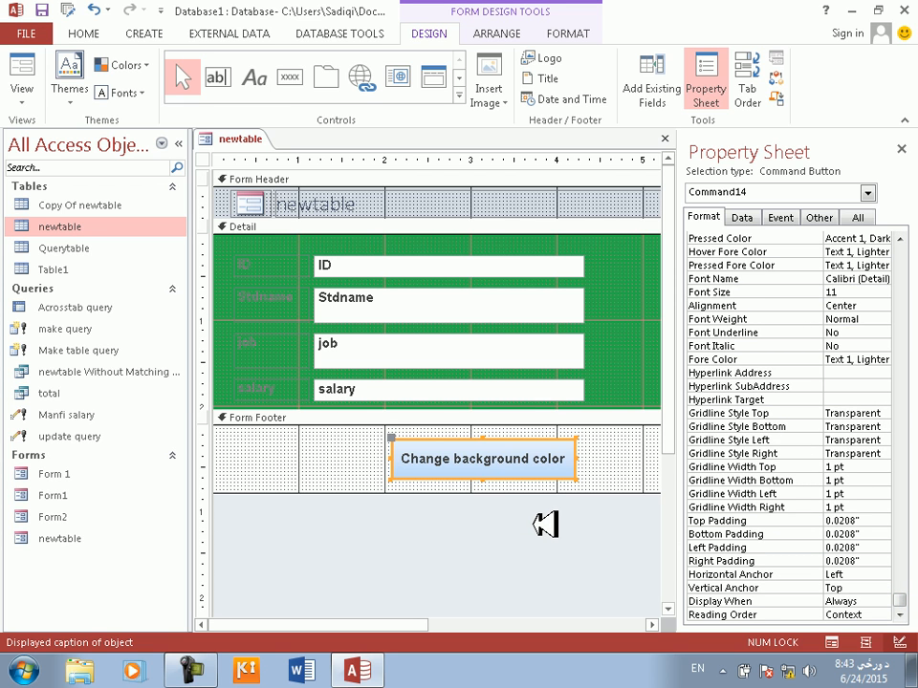
# Delete the "Change background color" button from the form footer.
pyautogui.click(572, 481)
pyautogui.click(563, 481)
pyautogui.click(562, 473)
pyautogui.press('Delete')
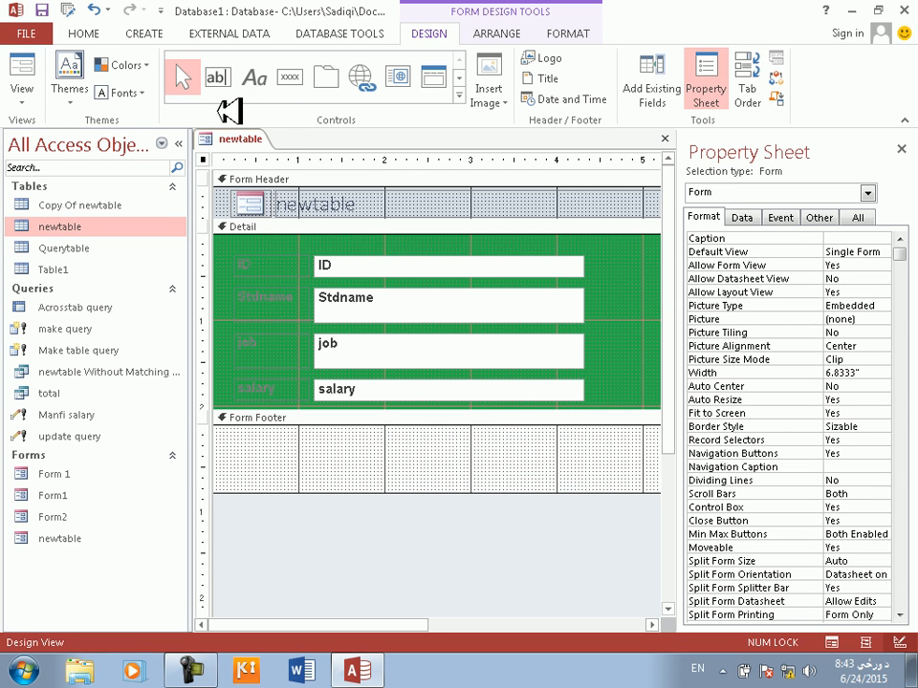
pyautogui.click(218, 77)
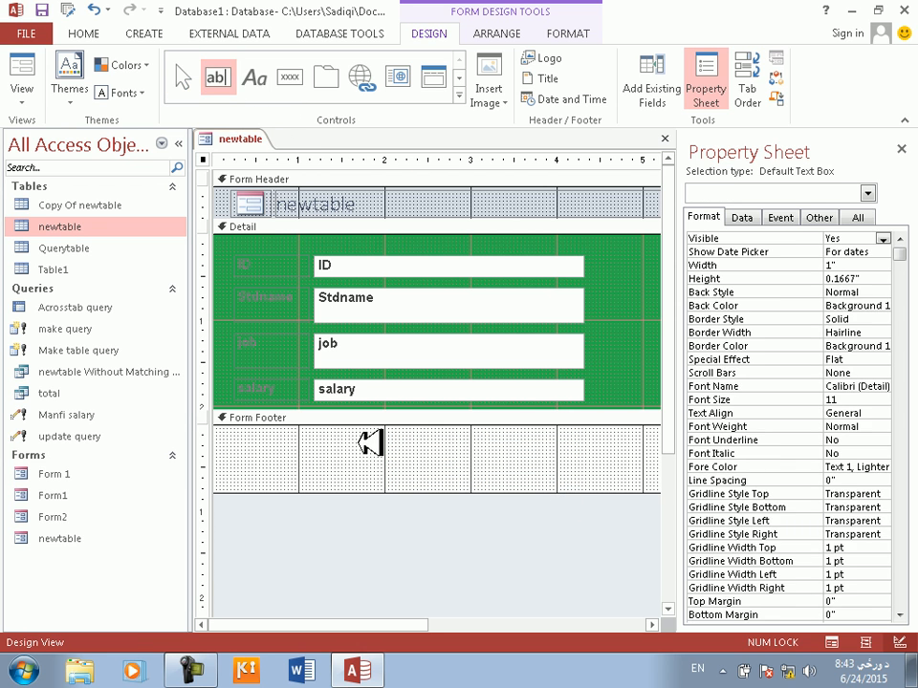
pyautogui.moveTo(357, 442); pyautogui.dragTo(514, 474)
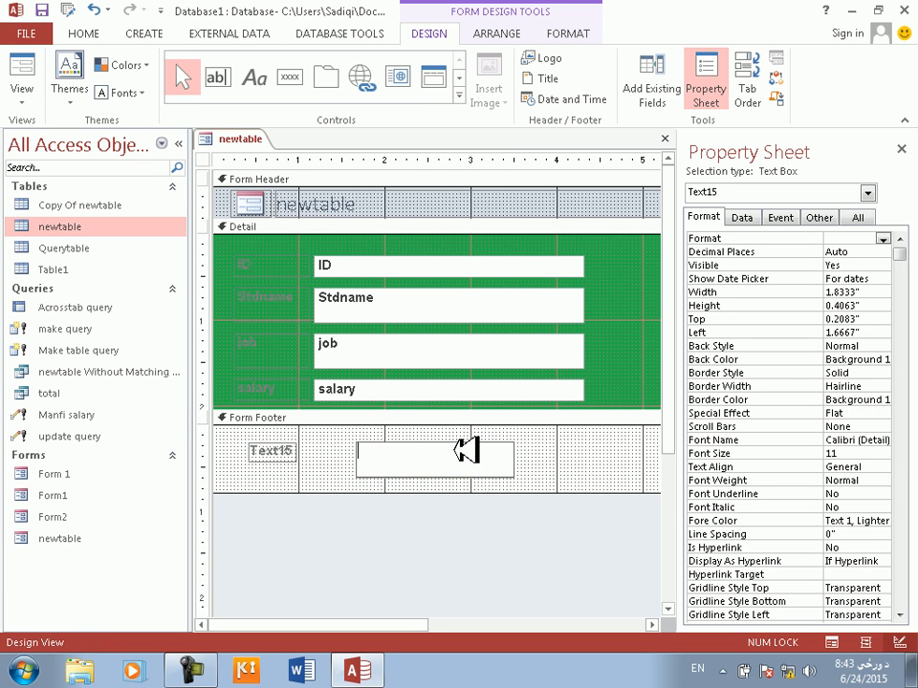
pyautogui.click(487, 477)
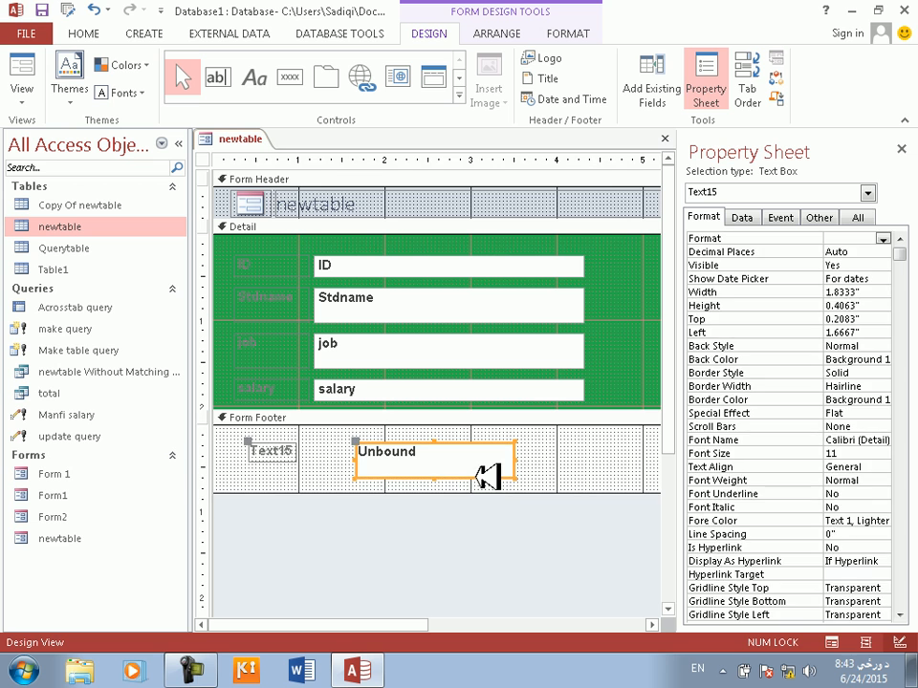
pyautogui.press('Delete')
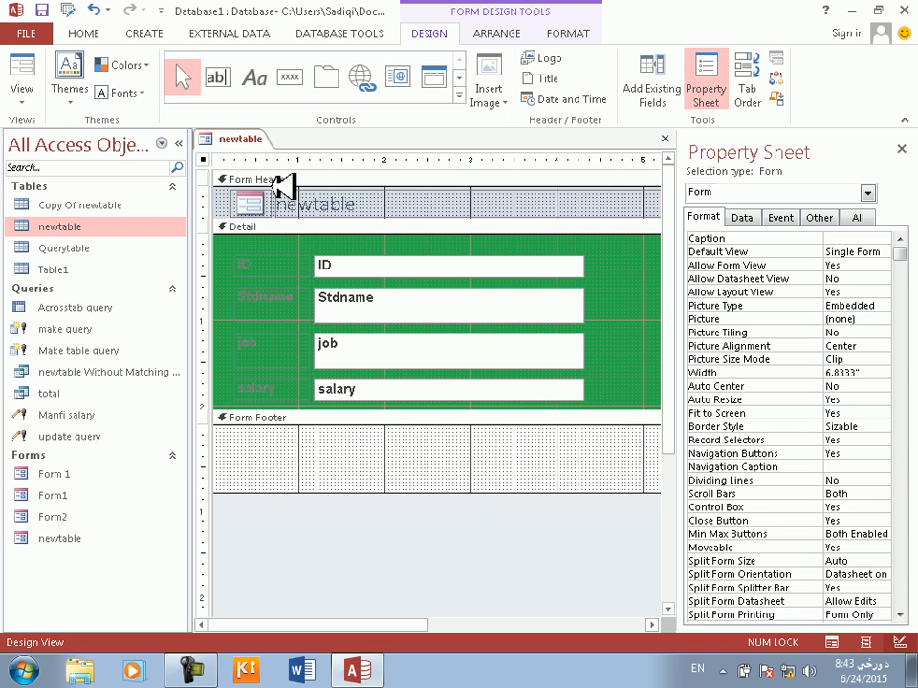
# Place a label about 1.2 in wide with the text "d" in the form footer.
pyautogui.click(254, 79)
pyautogui.moveTo(357, 435); pyautogui.dragTo(457, 479)
pyautogui.write('d')
pyautogui.click(471, 511)
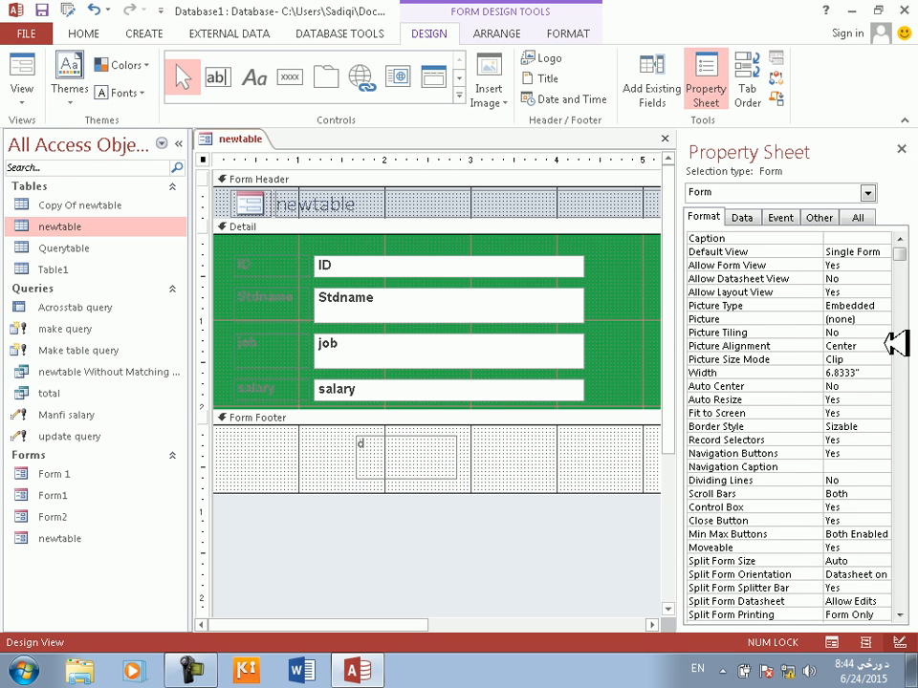
# Set the form's Timer Interval to 500 and open an event procedure for its On Timer event.
pyautogui.moveTo(901, 256); pyautogui.dragTo(904, 601)
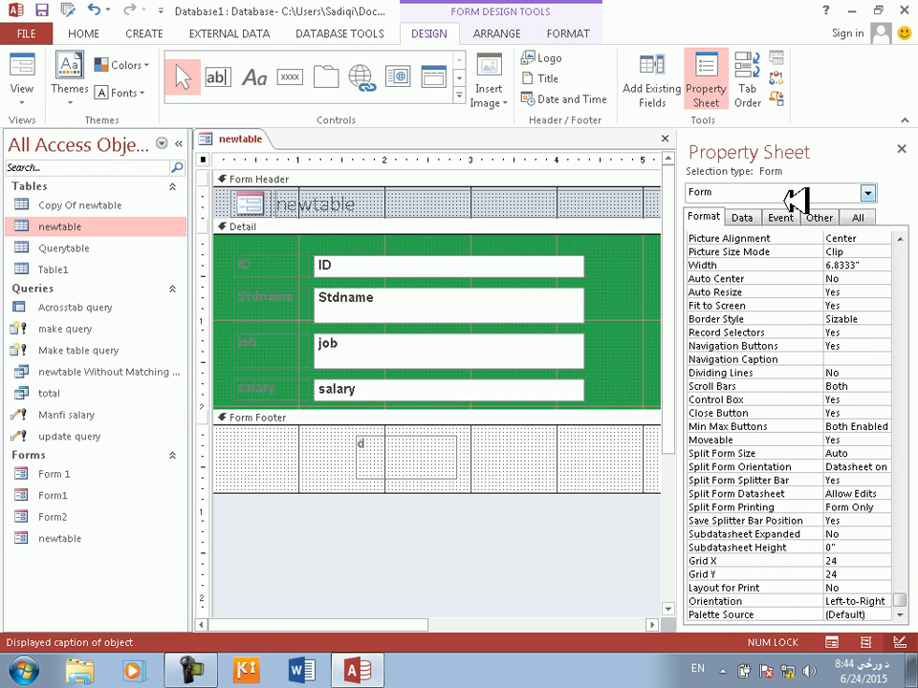
pyautogui.click(855, 217)
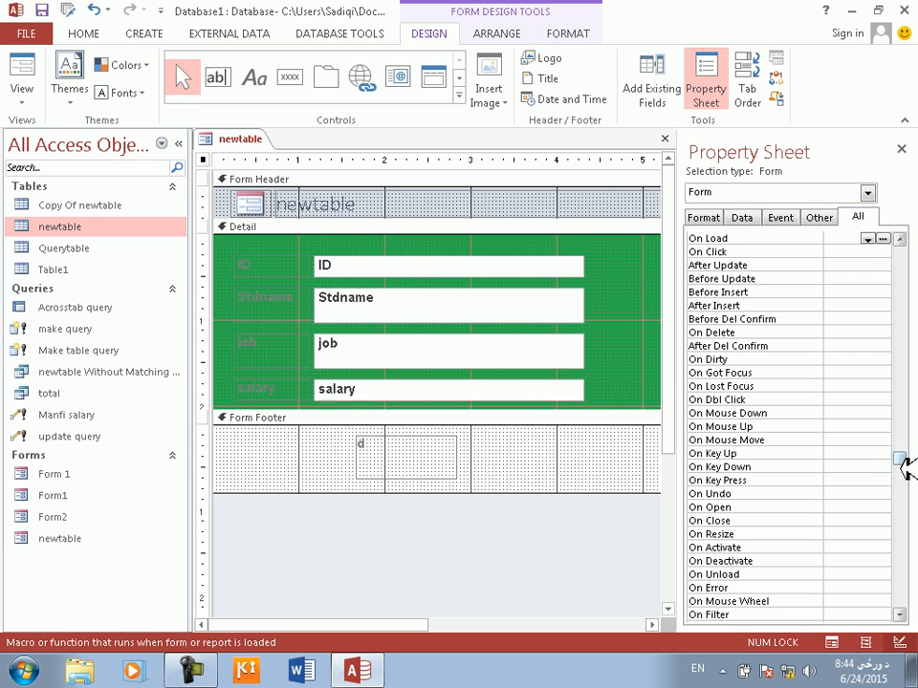
pyautogui.moveTo(900, 460); pyautogui.dragTo(901, 529)
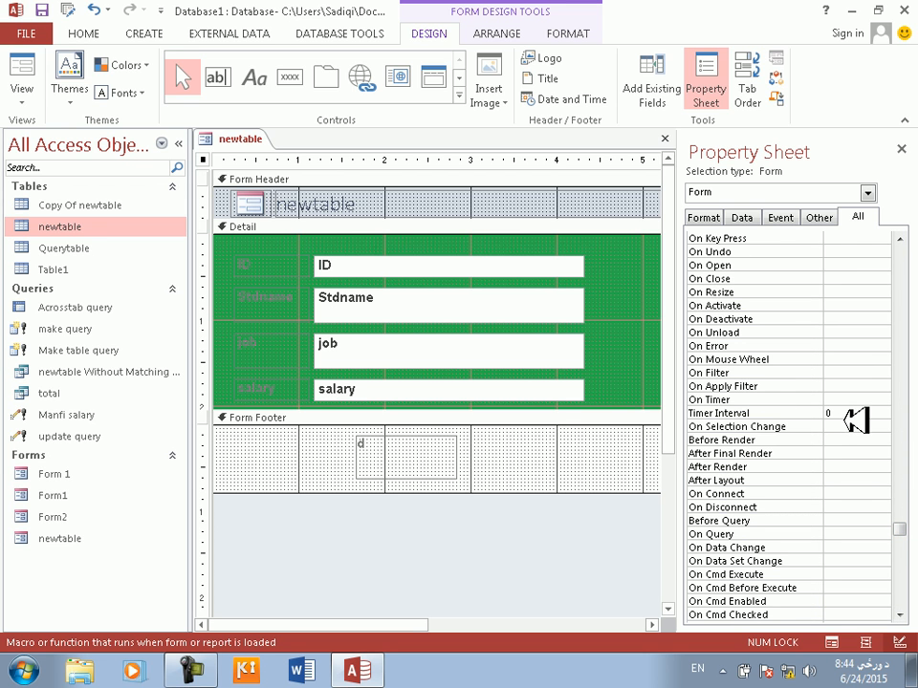
pyautogui.click(808, 415)
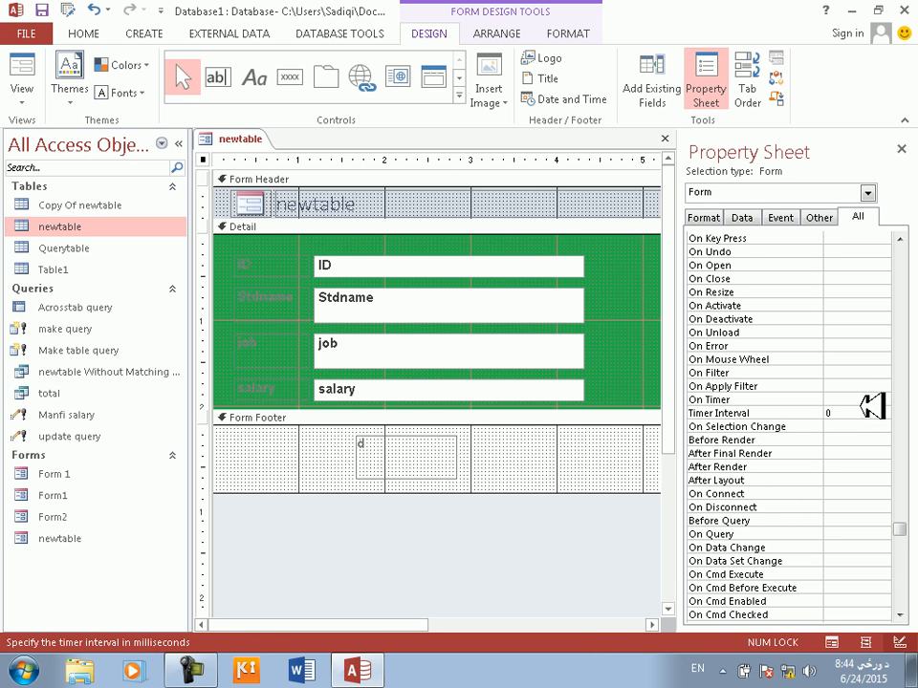
pyautogui.click(826, 415)
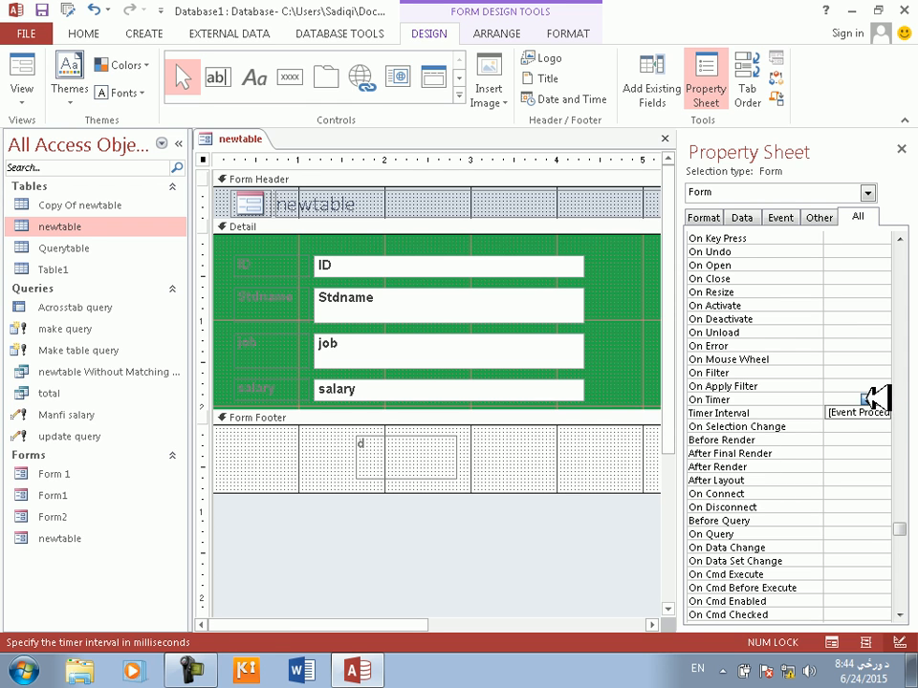
pyautogui.click(868, 399)
pyautogui.click(872, 412)
pyautogui.click(887, 400)
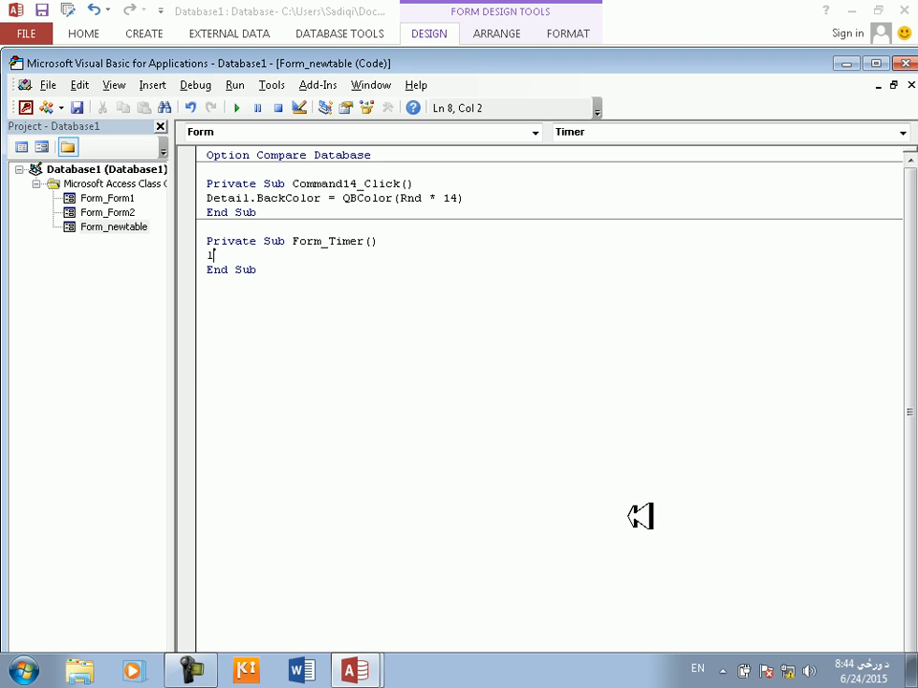
# Enter the line Label0.BackColor = QBColor(Rnd * 14) in the Form_Timer procedure.
pyautogui.write('l')
pyautogui.hotkey('ctrl', 'space')
pyautogui.write('abel0 .bla')
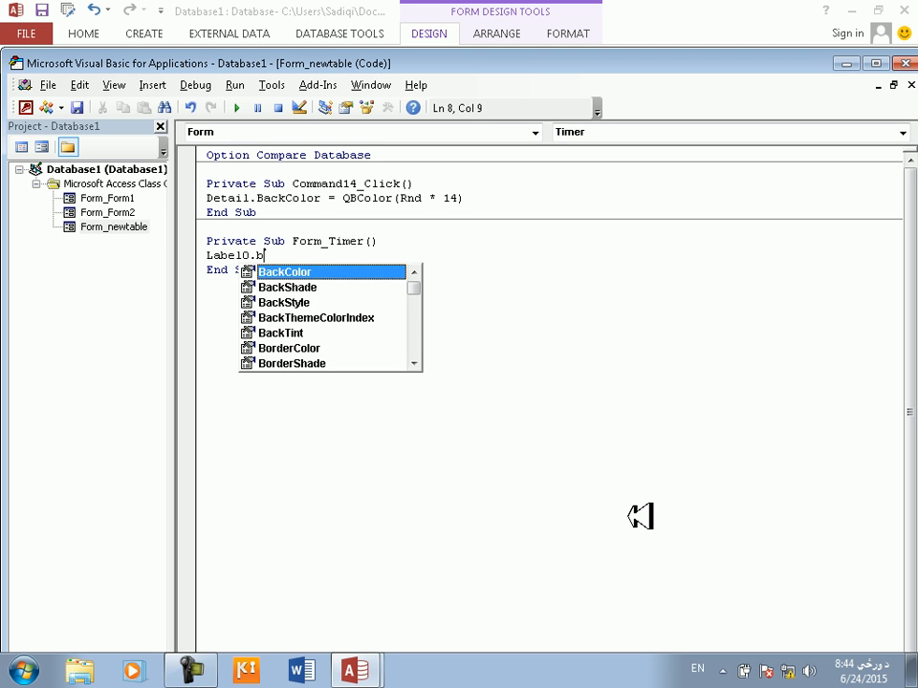
pyautogui.press('BackSpace')
pyautogui.write('ackColor')
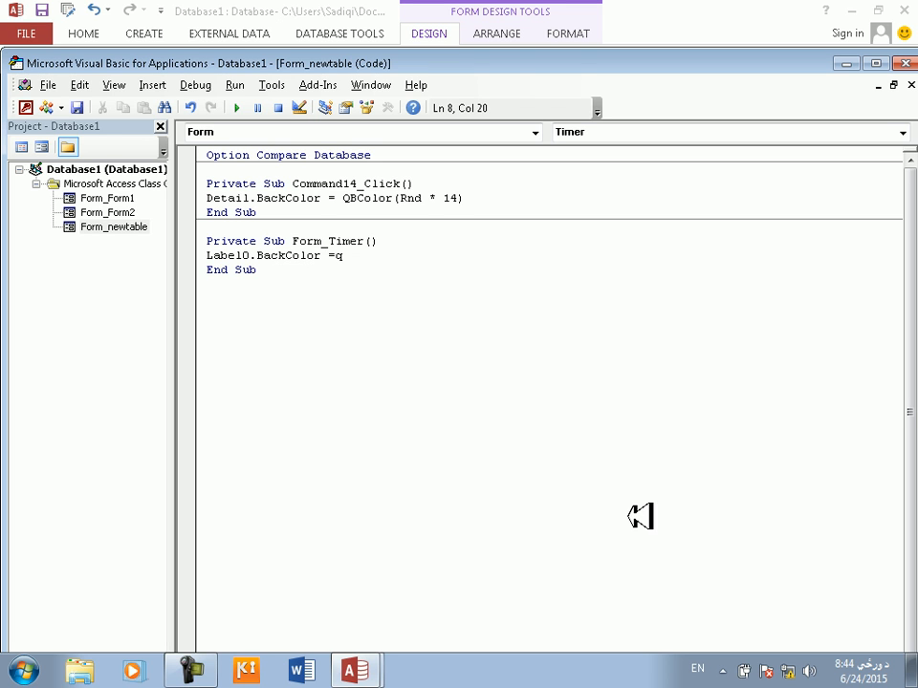
pyautogui.write('=QBColor(rnd*')
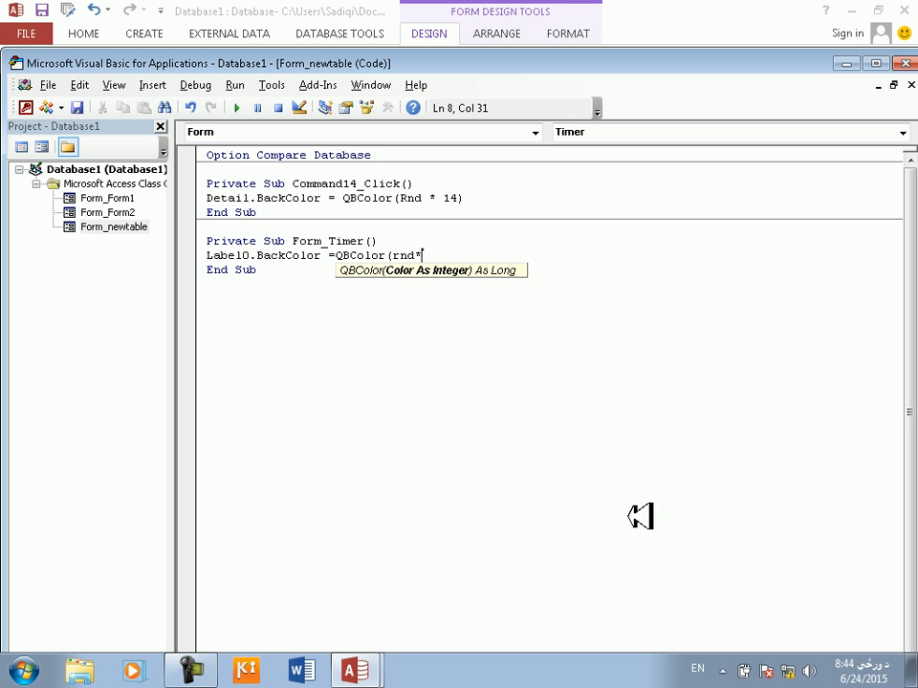
pyautogui.write('14)')
pyautogui.press('Return')
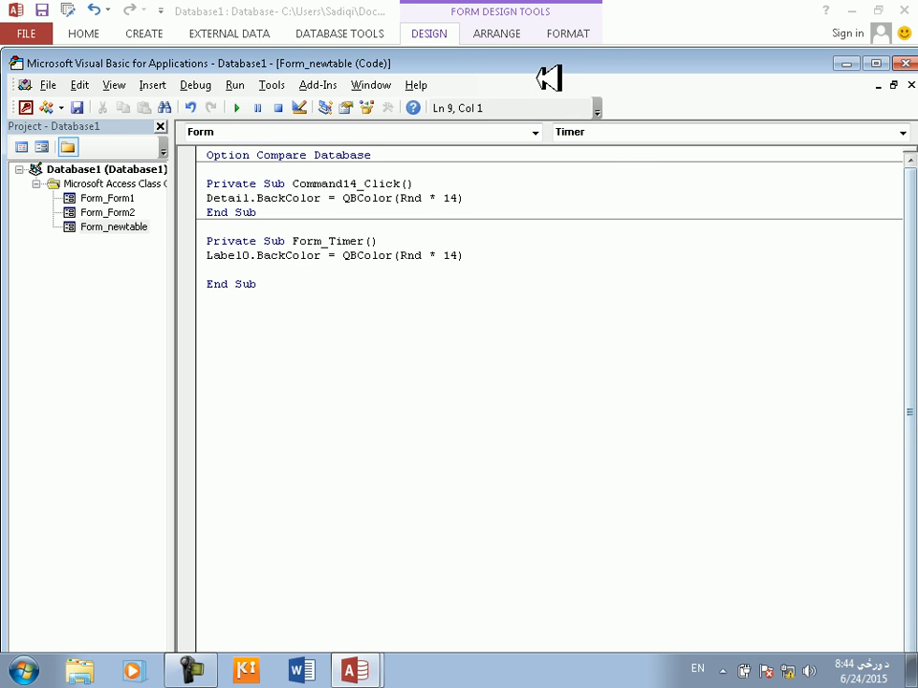
# Insert a new module, go back to the Form_newtable code and try to remove Module1 from the project.
pyautogui.click(46, 107)
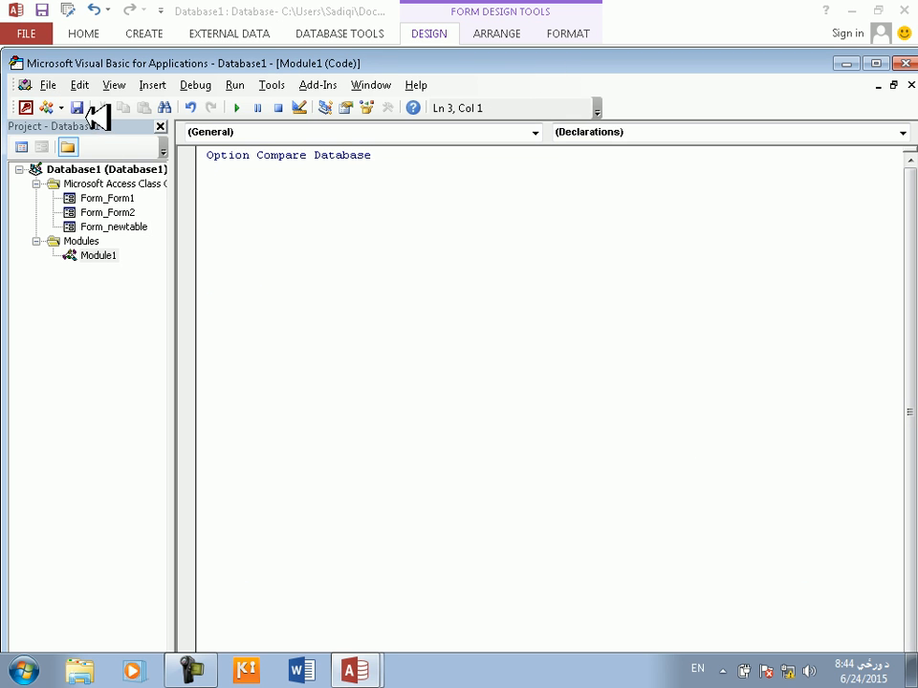
pyautogui.doubleClick(114, 227)
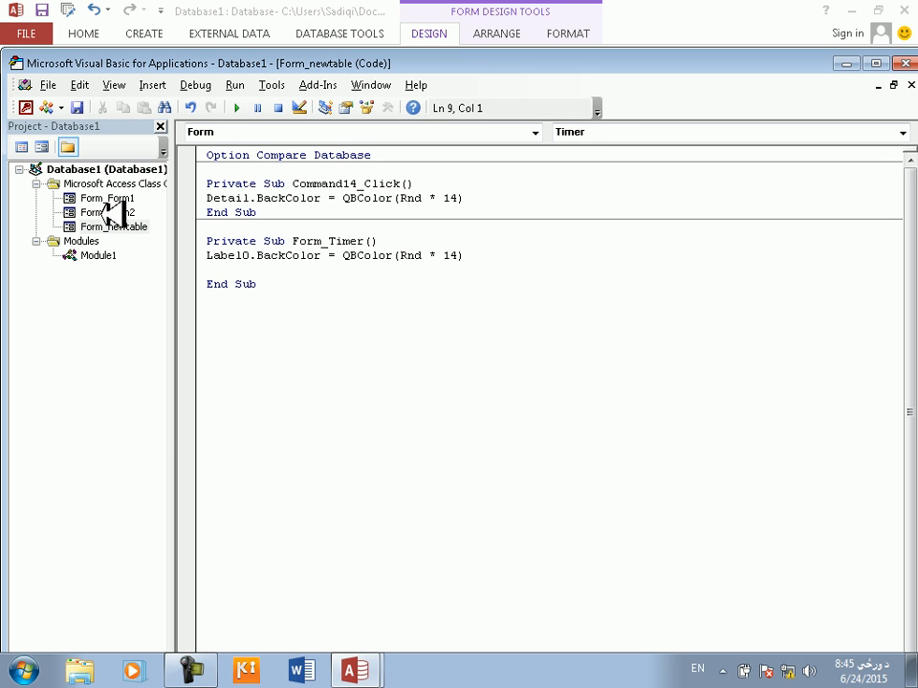
pyautogui.click(99, 254)
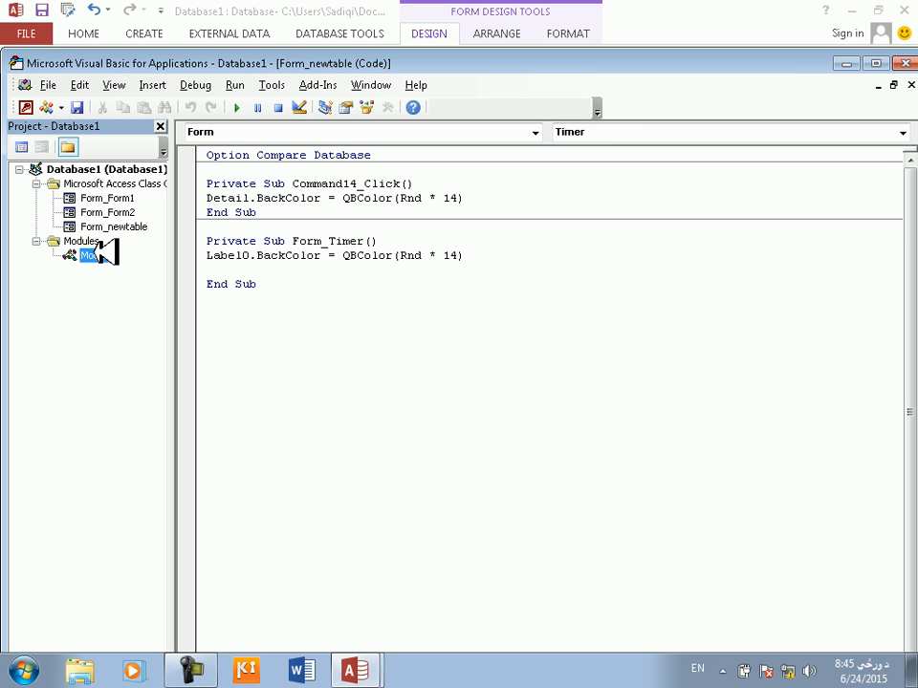
pyautogui.rightClick(99, 254)
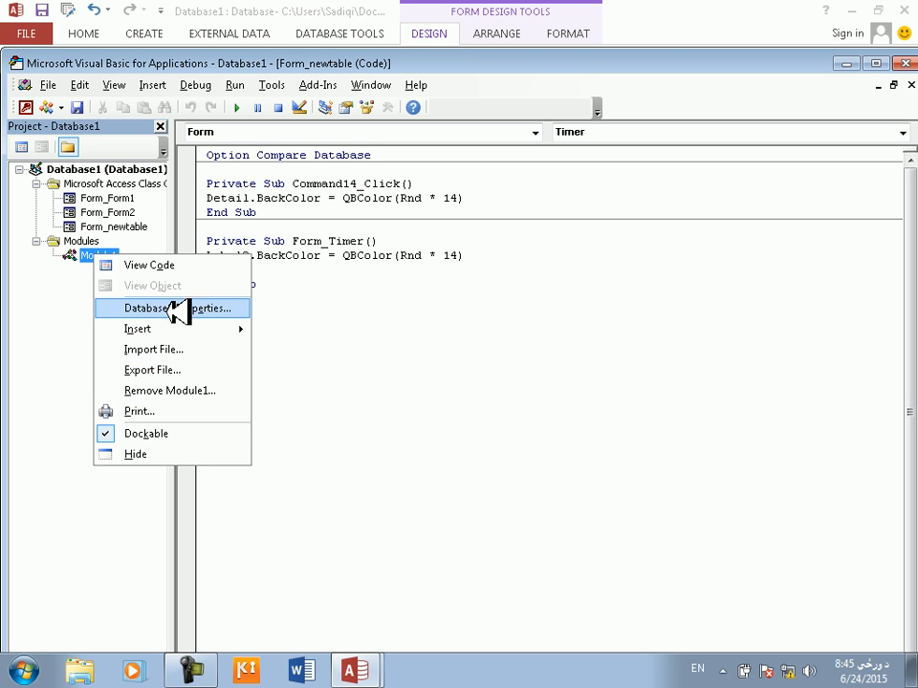
pyautogui.click(179, 388)
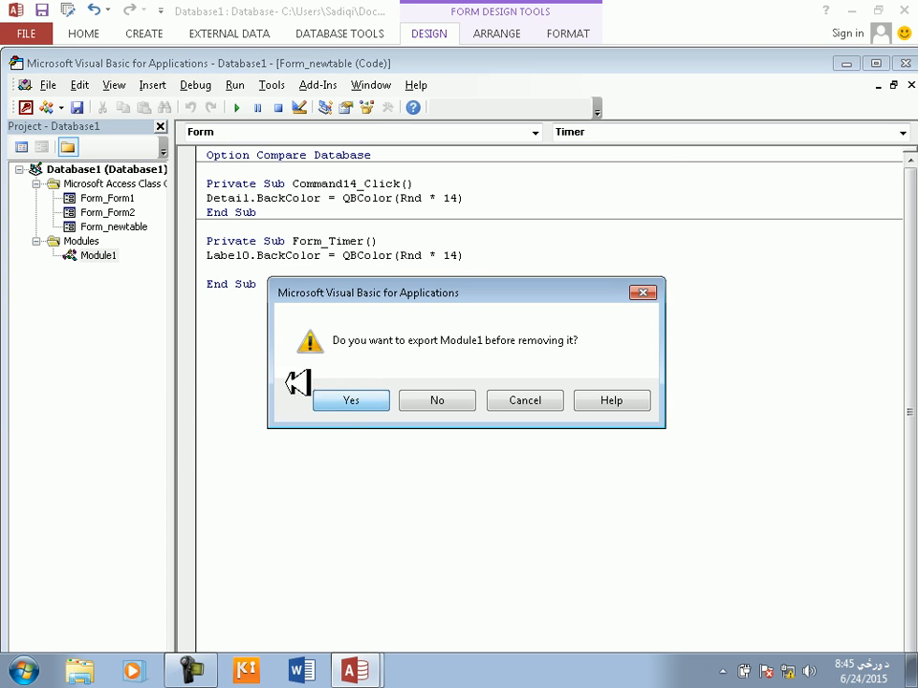
pyautogui.click(321, 395)
pyautogui.click(690, 362)
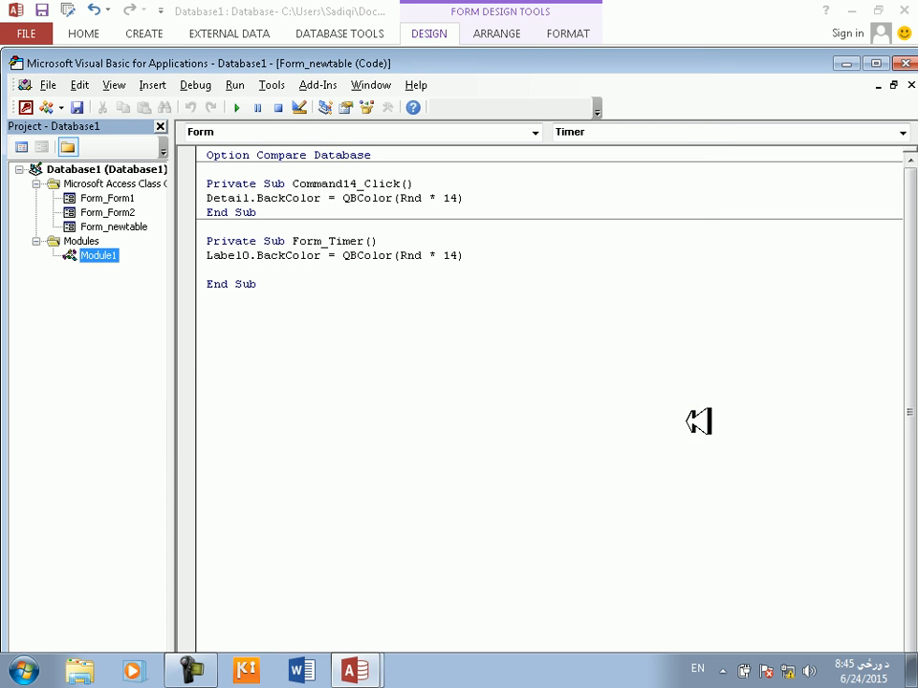
pyautogui.click(129, 213)
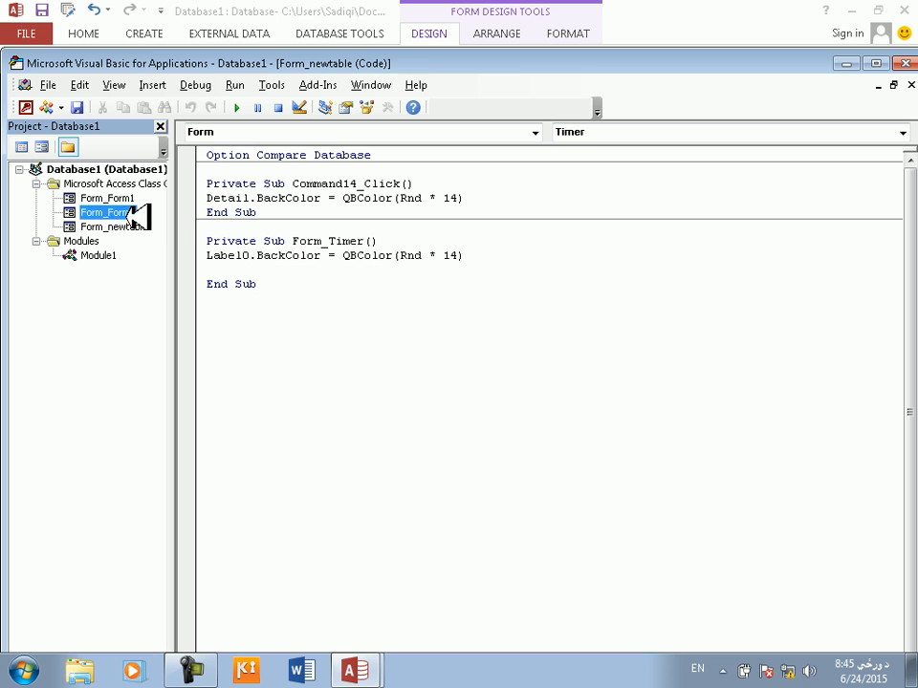
pyautogui.click(79, 107)
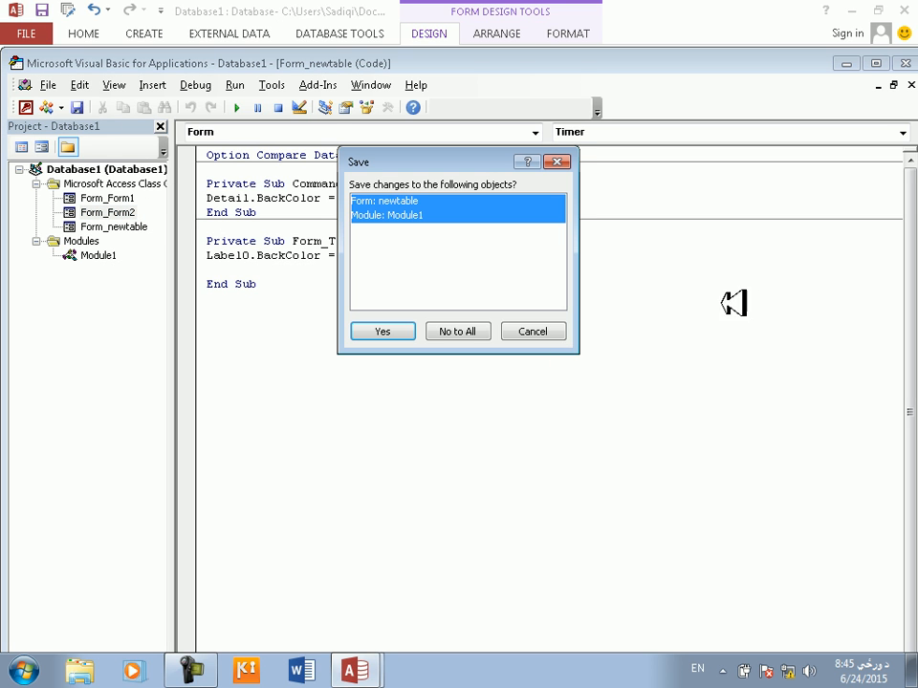
pyautogui.click(457, 331)
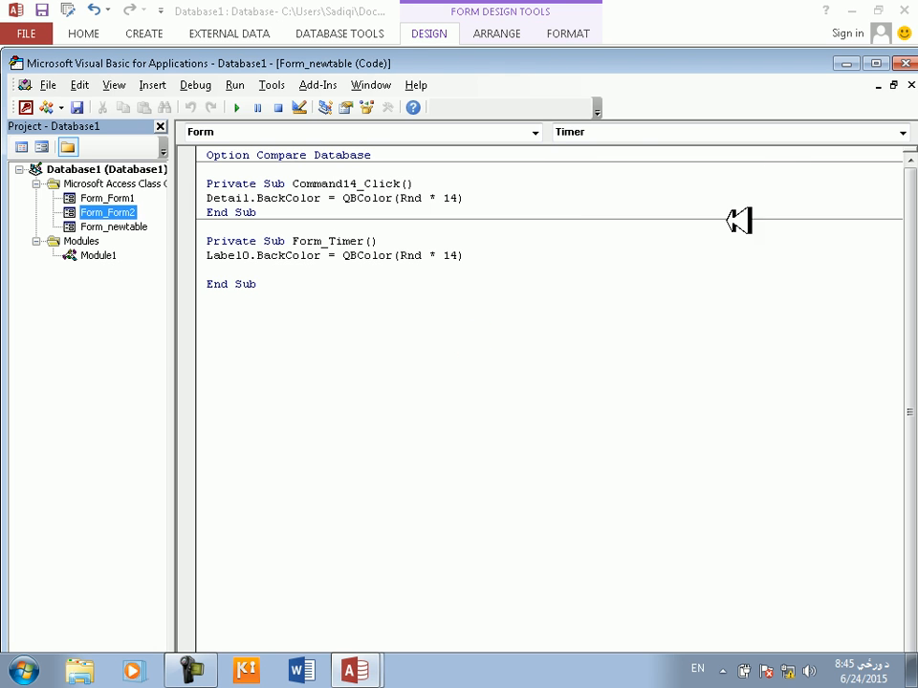
# Close the code editor and open the newtable form in Form View to check the timer-driven label.
pyautogui.click(909, 63)
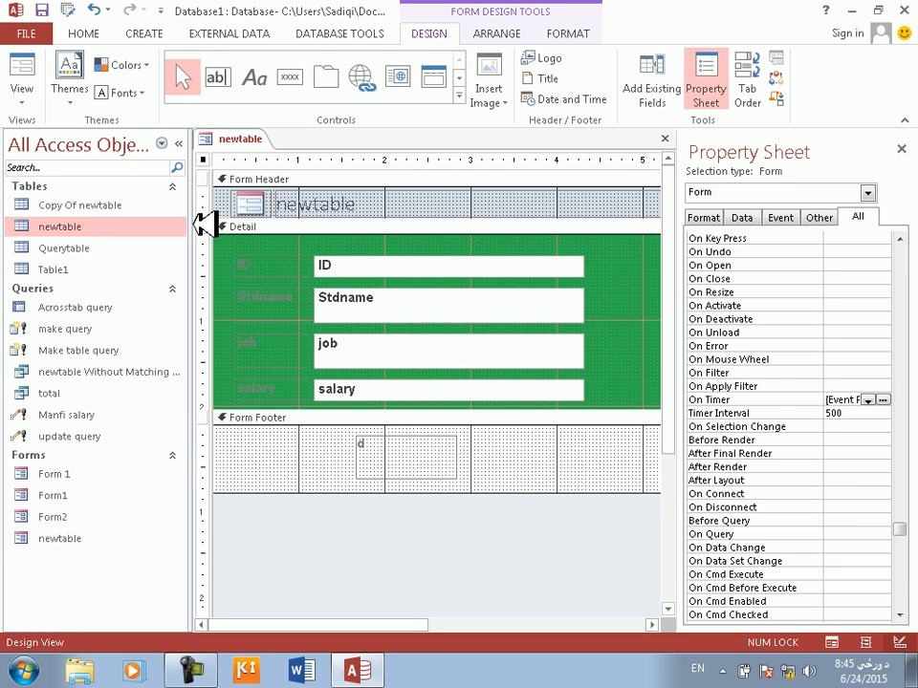
pyautogui.click(17, 73)
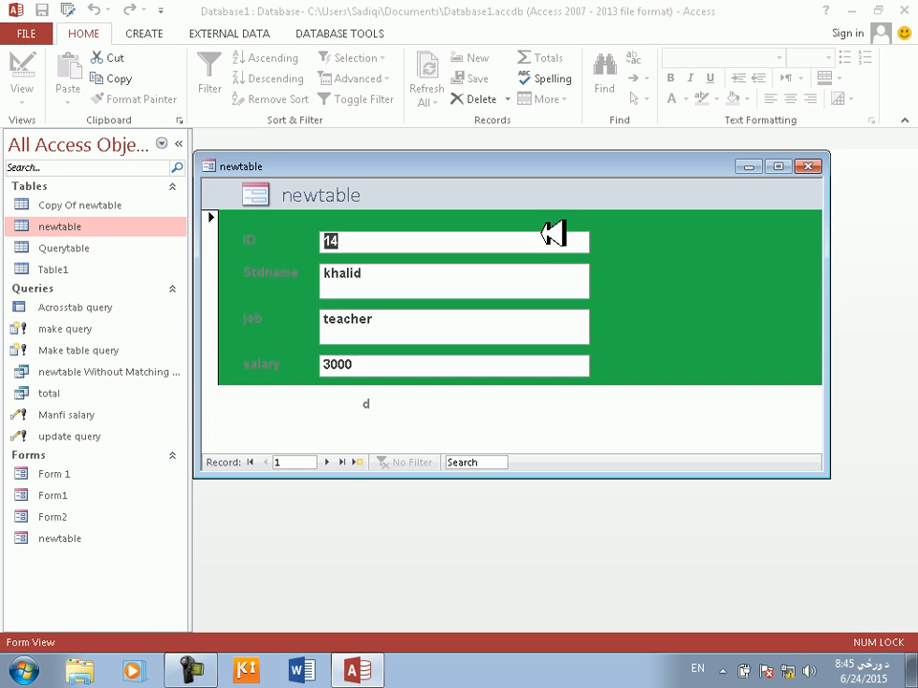
# Return the newtable form to Design View and check the footer label's name in its properties.
pyautogui.rightClick(619, 405)
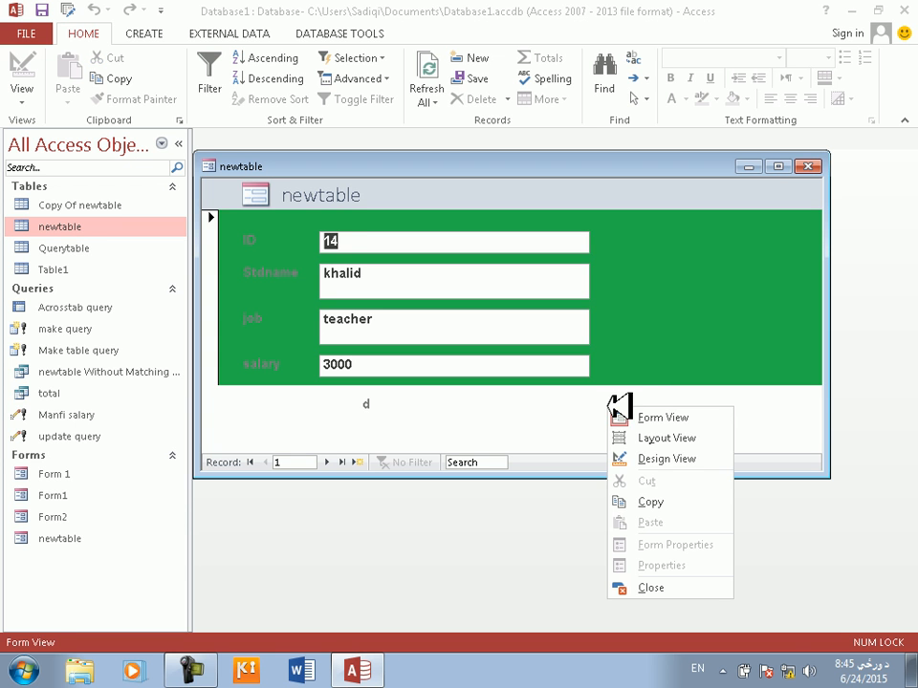
pyautogui.click(645, 459)
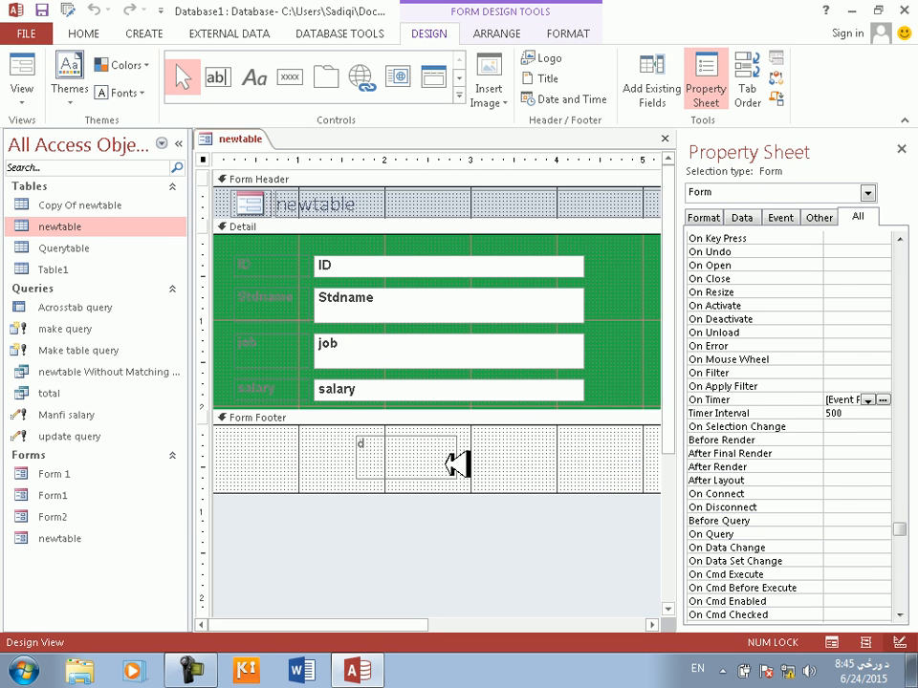
pyautogui.click(459, 463)
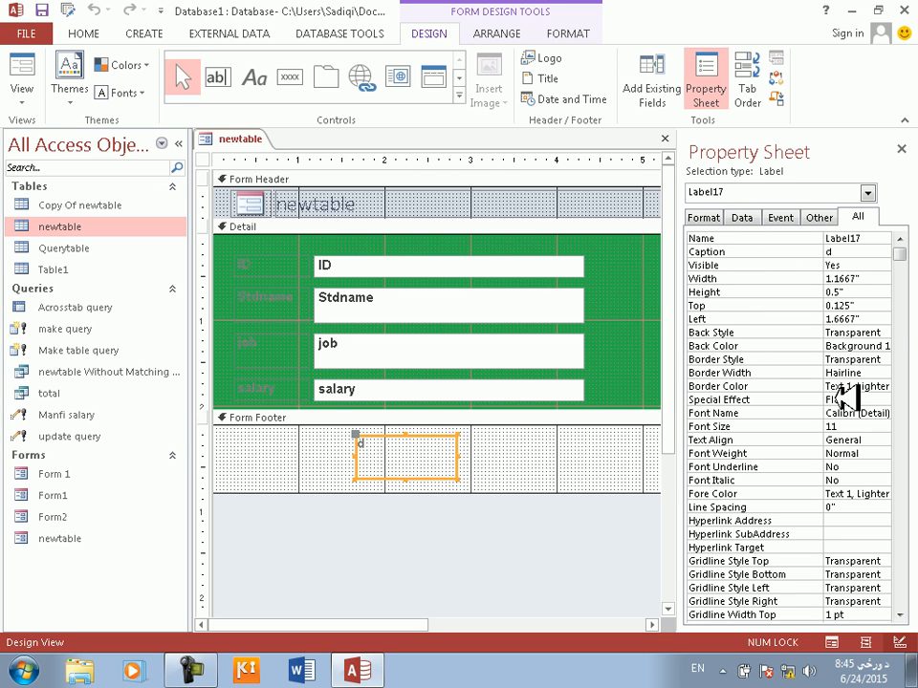
pyautogui.moveTo(908, 253); pyautogui.dragTo(799, 162)
# Select the form itself, find its On Timer event among the properties and open that event procedure's code.
pyautogui.click(803, 190)
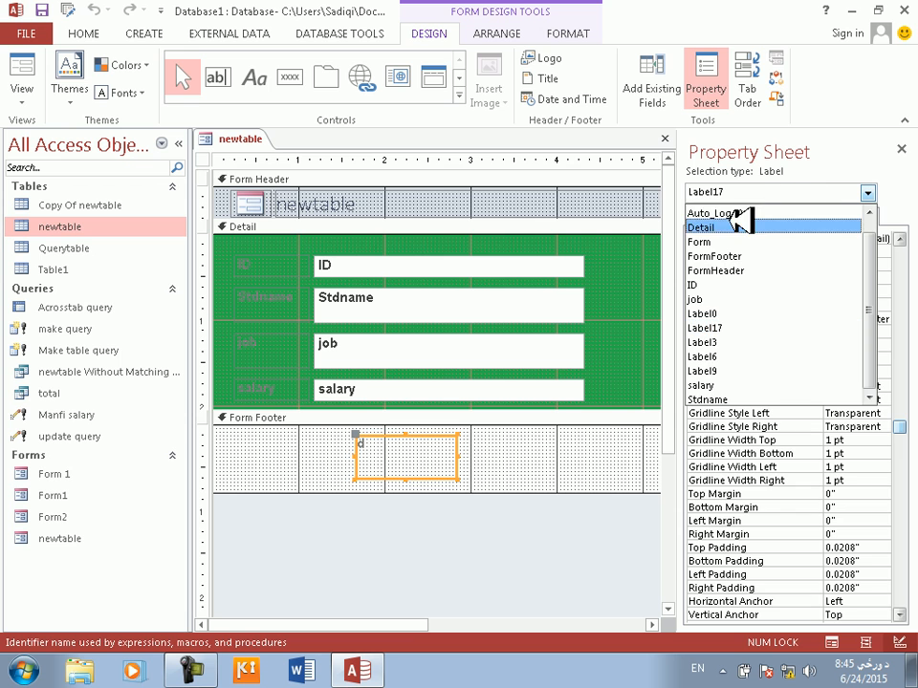
pyautogui.click(698, 242)
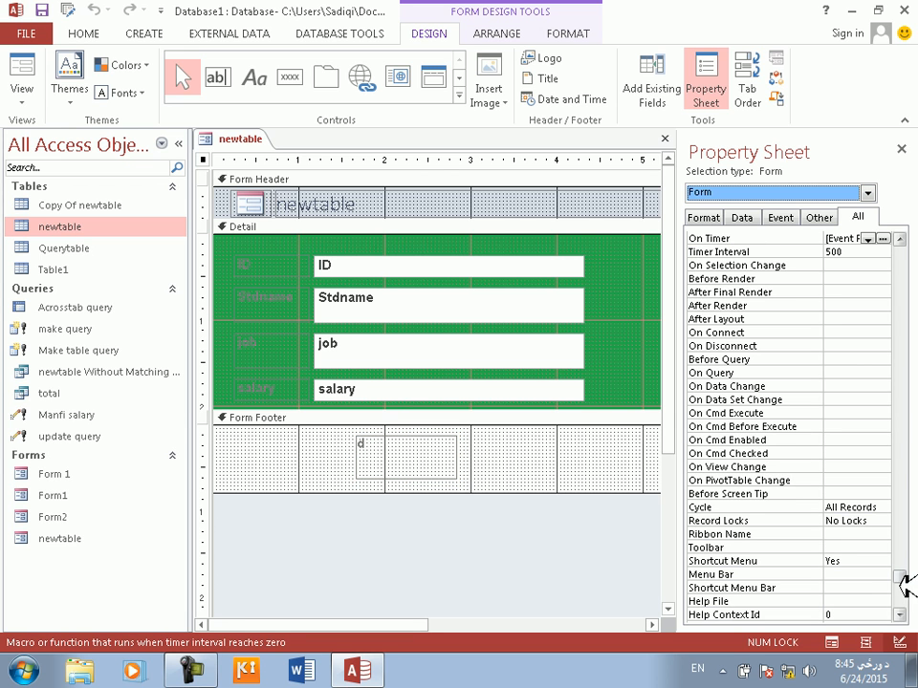
pyautogui.moveTo(902, 582); pyautogui.dragTo(906, 350)
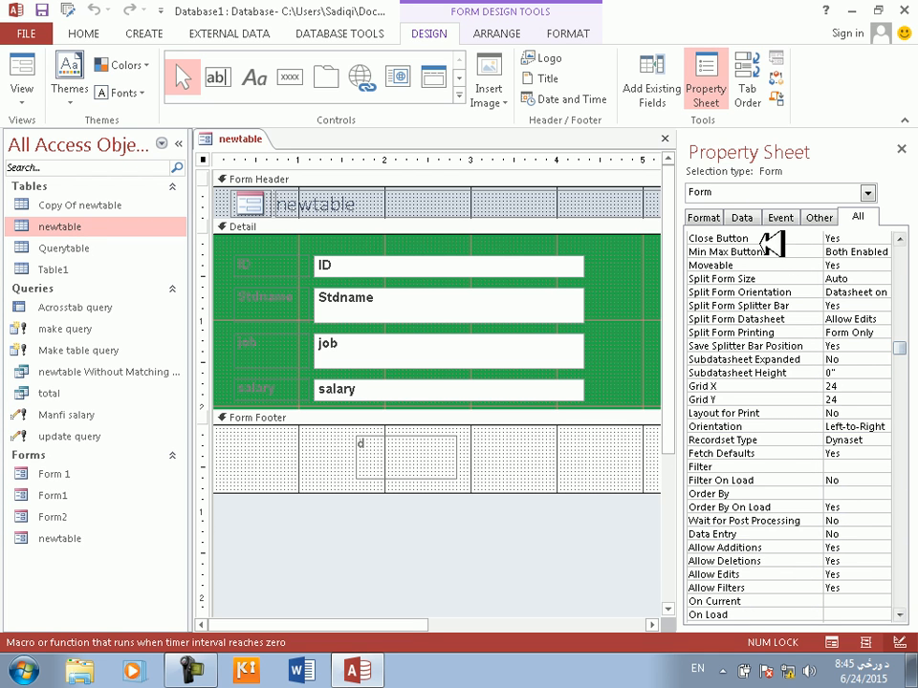
pyautogui.click(715, 217)
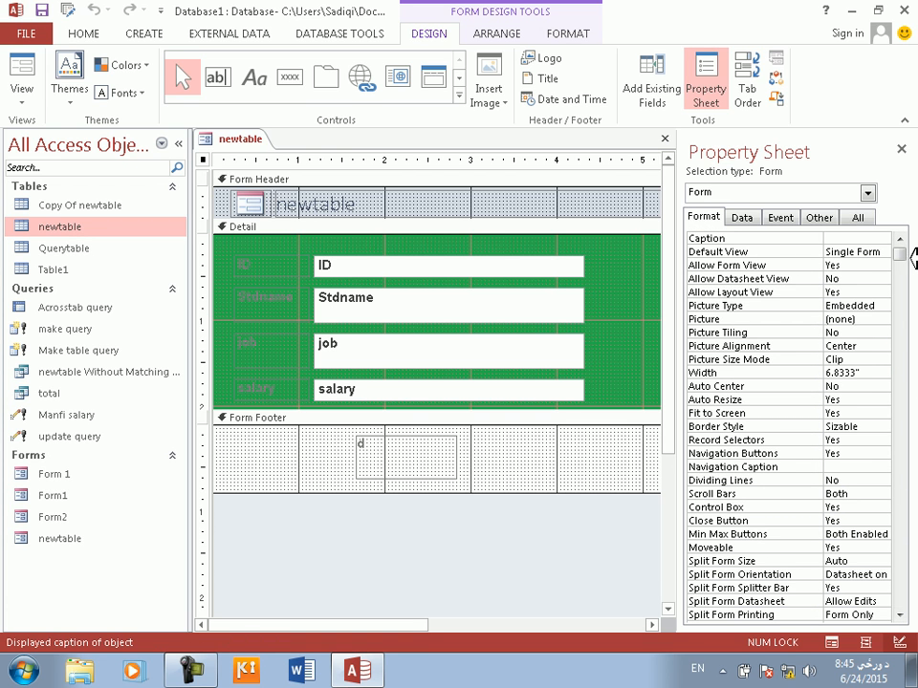
pyautogui.moveTo(903, 259); pyautogui.dragTo(902, 292)
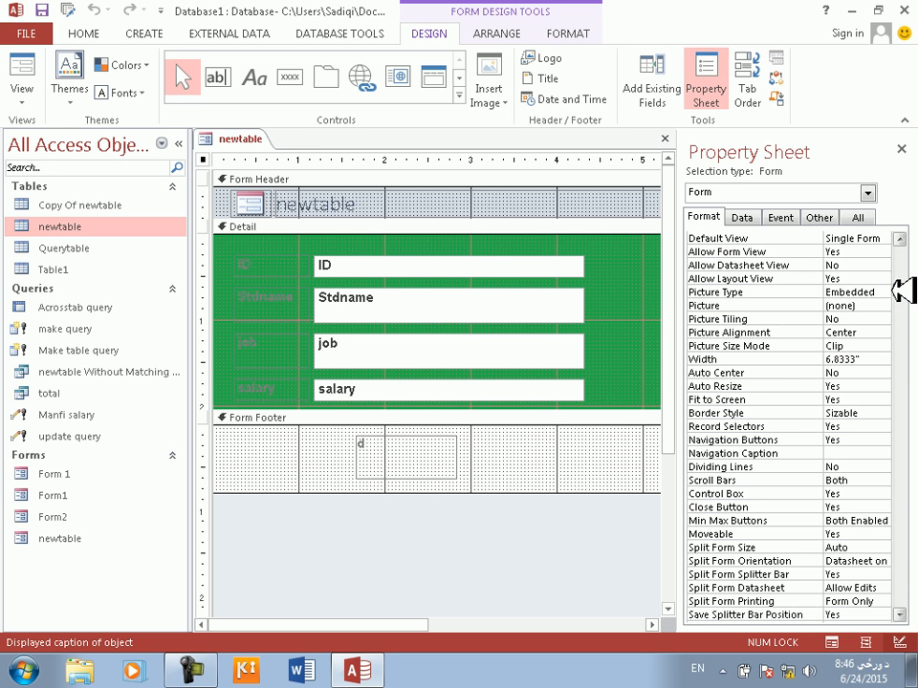
pyautogui.click(752, 217)
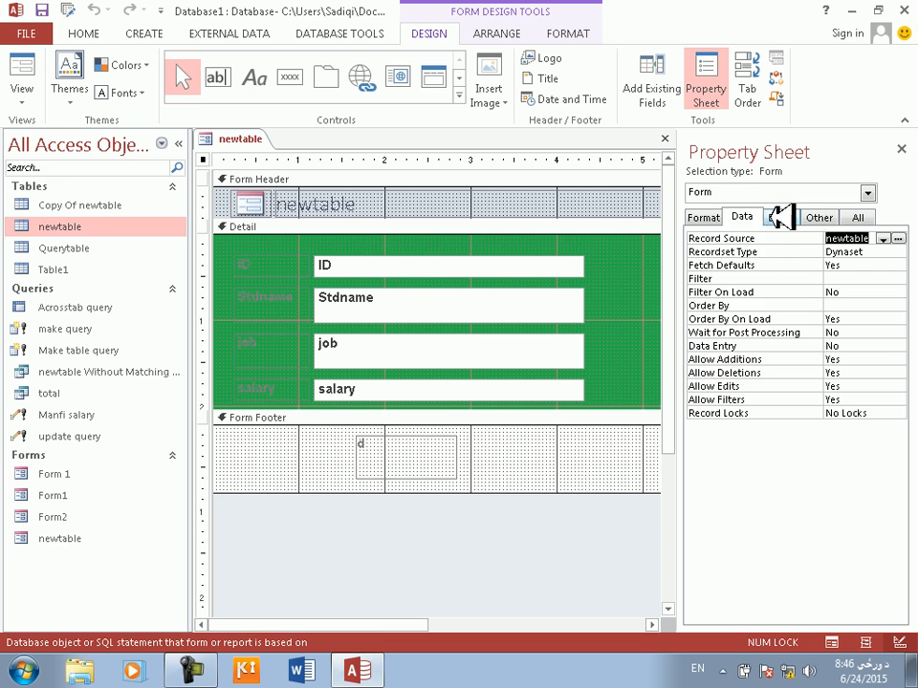
pyautogui.click(782, 217)
pyautogui.click(817, 215)
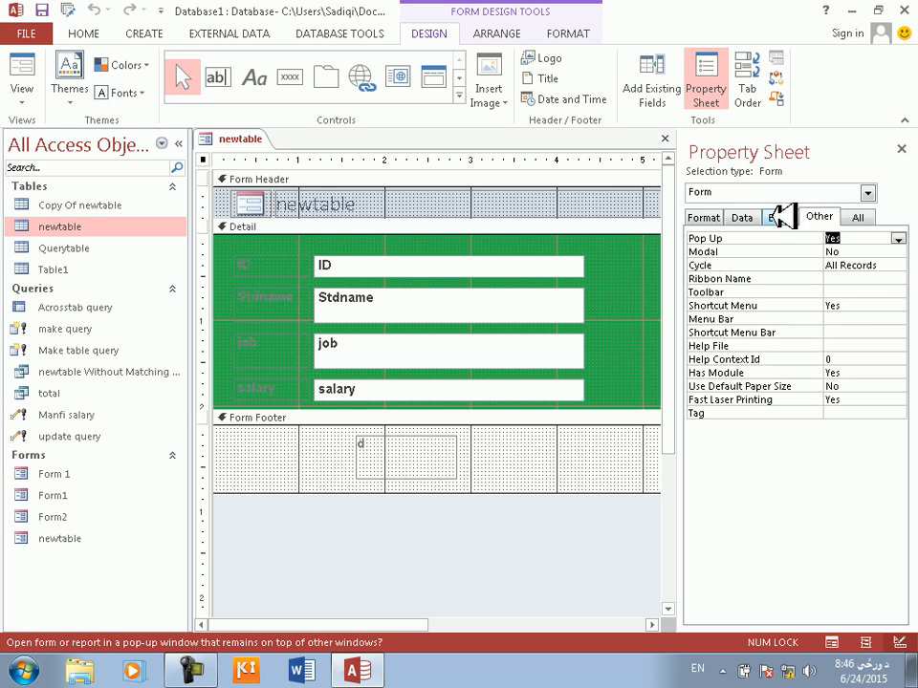
pyautogui.click(782, 217)
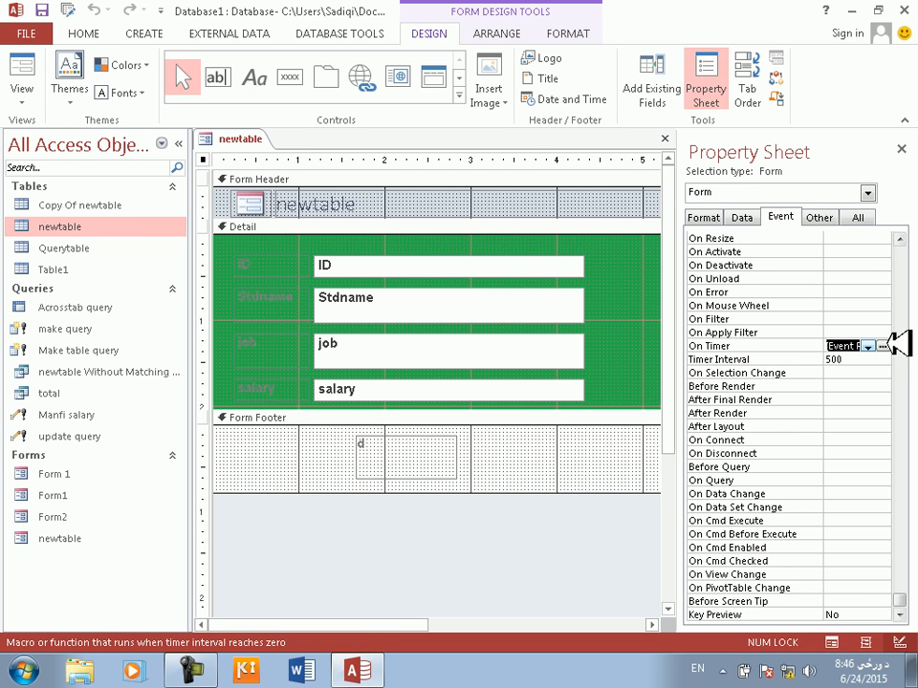
pyautogui.click(884, 346)
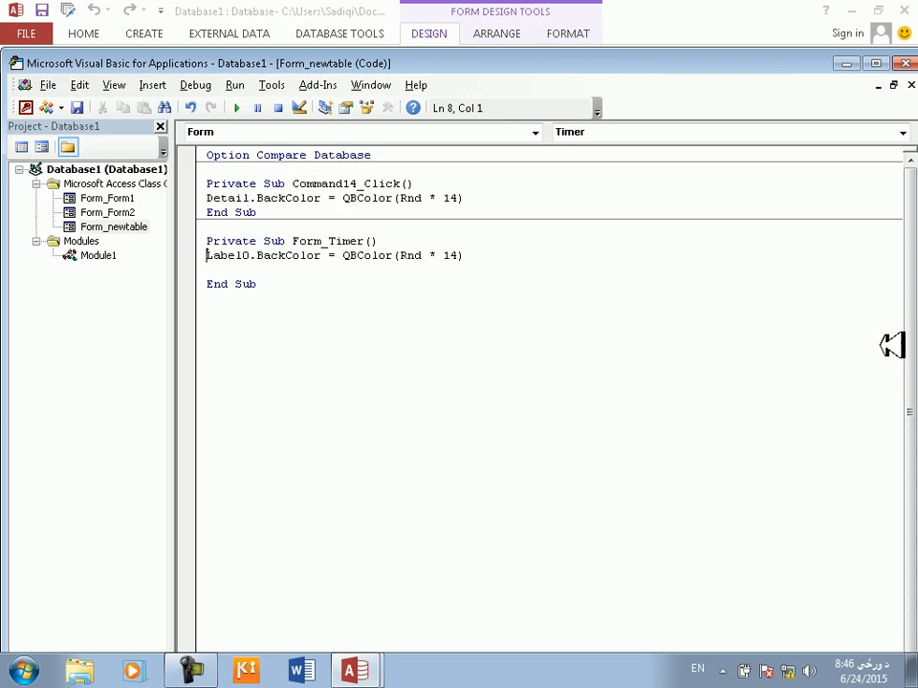
# Change the label reference in the Form_Timer procedure to Label7 and remove the blank line below it.
pyautogui.keyDown('shift'); pyautogui.click(253, 257); pyautogui.keyUp('shift')
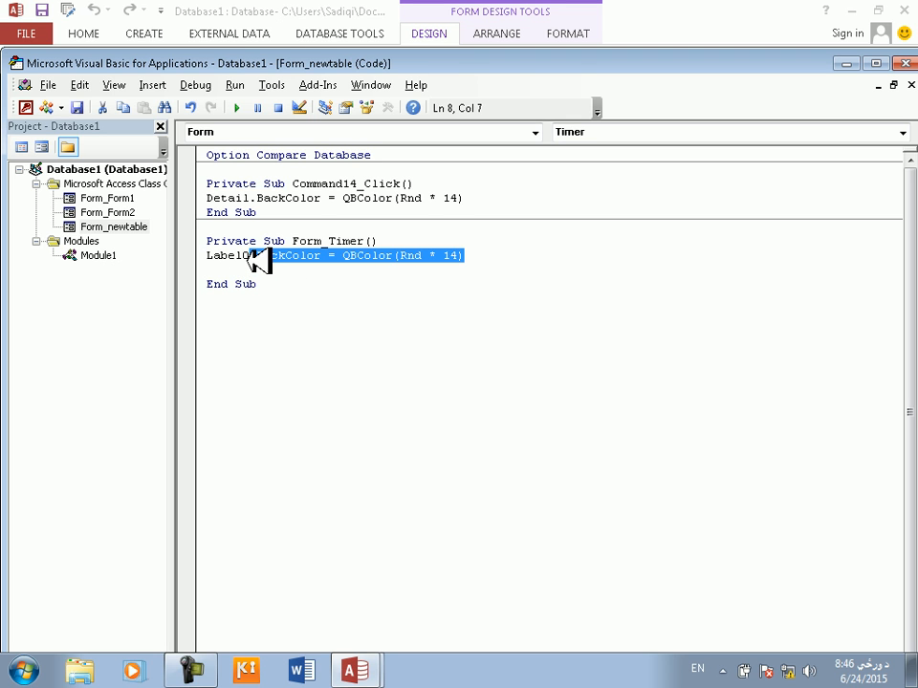
pyautogui.click(246, 256)
pyautogui.moveTo(246, 256); pyautogui.dragTo(253, 256)
pyautogui.write('17')
pyautogui.click(253, 323)
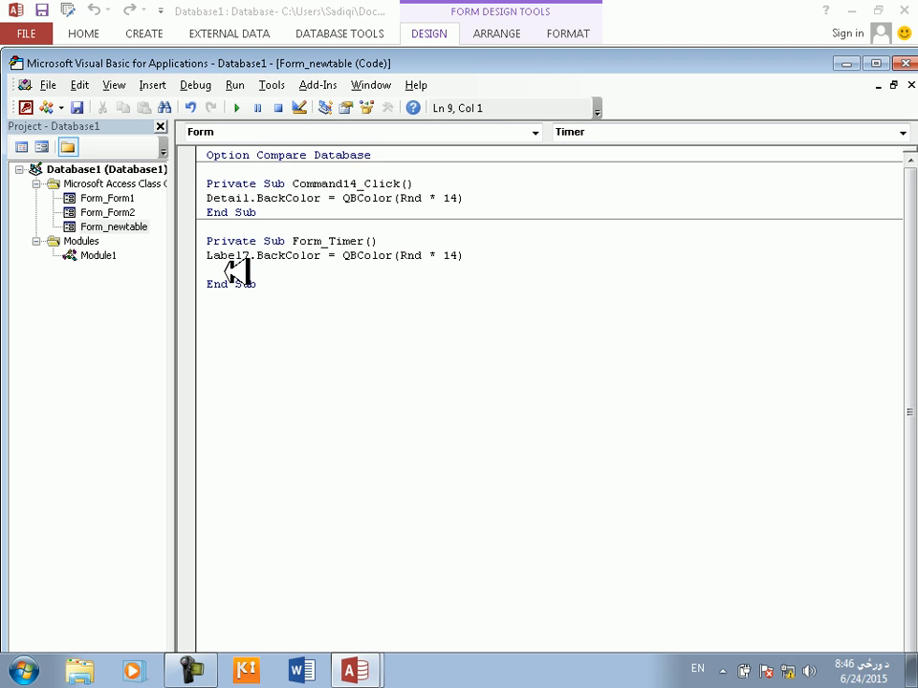
pyautogui.press('BackSpace')
# Save the changes to the newtable form and Module1.
pyautogui.click(77, 107)
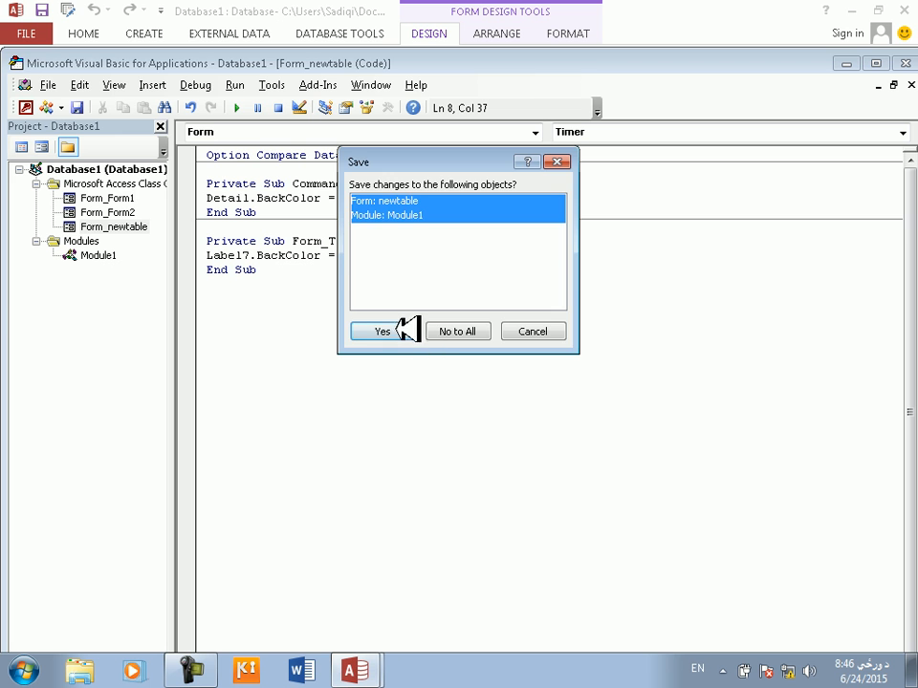
pyautogui.click(383, 331)
pyautogui.click(478, 269)
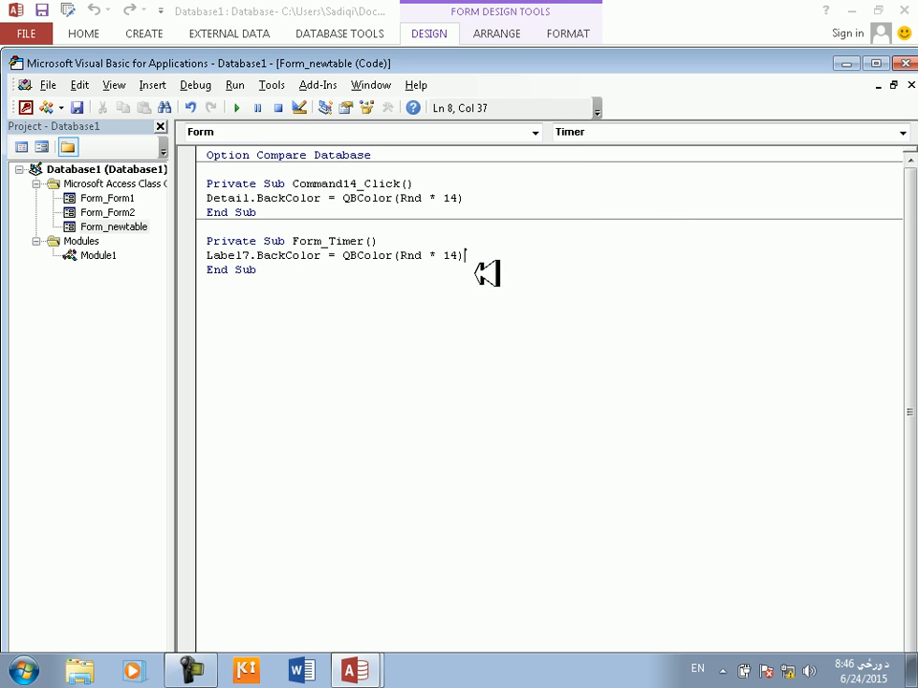
# Close the code editor, run the form in Form View to test the timer, and end the halted code.
pyautogui.click(907, 63)
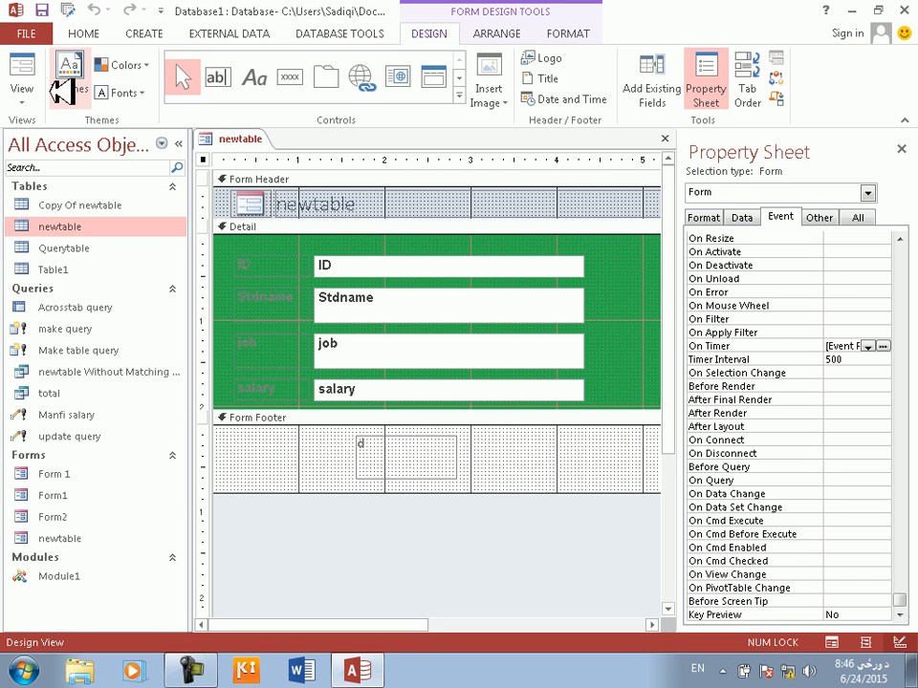
pyautogui.click(21, 67)
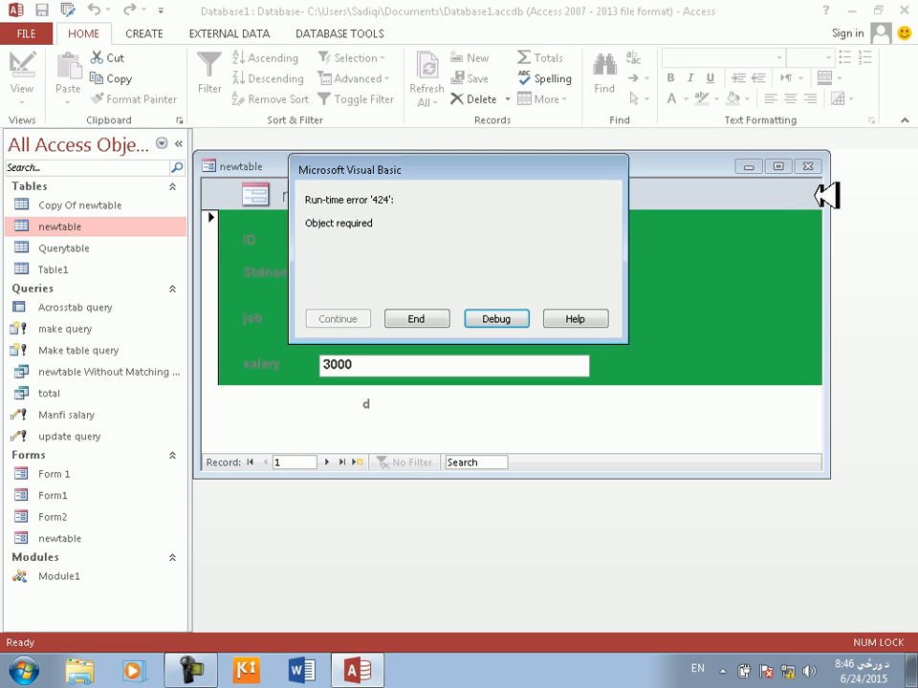
pyautogui.click(419, 320)
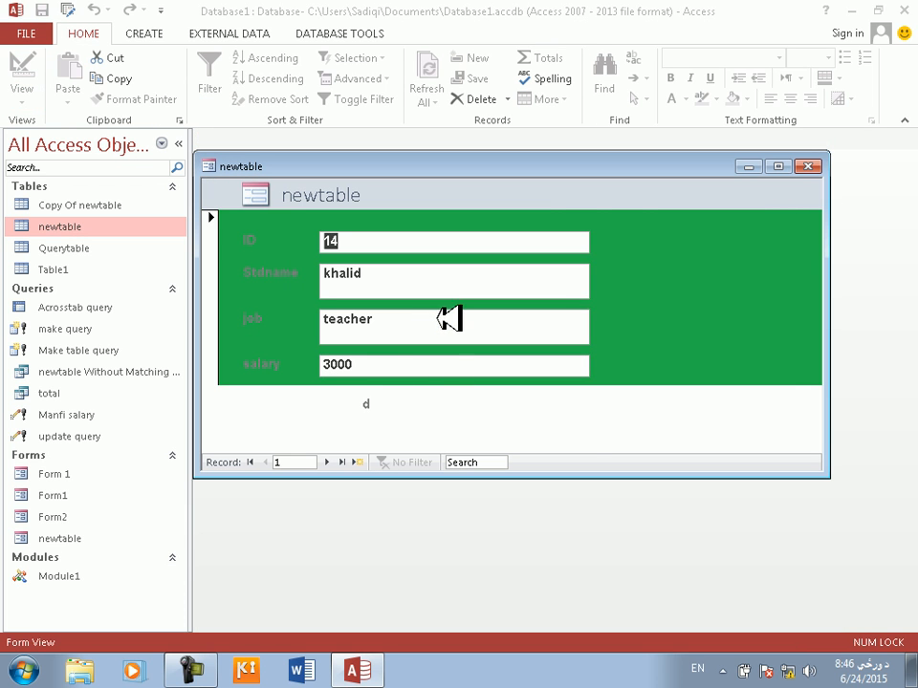
# Switch the form back to Design View and inspect the footer label's properties.
pyautogui.rightClick(560, 430)
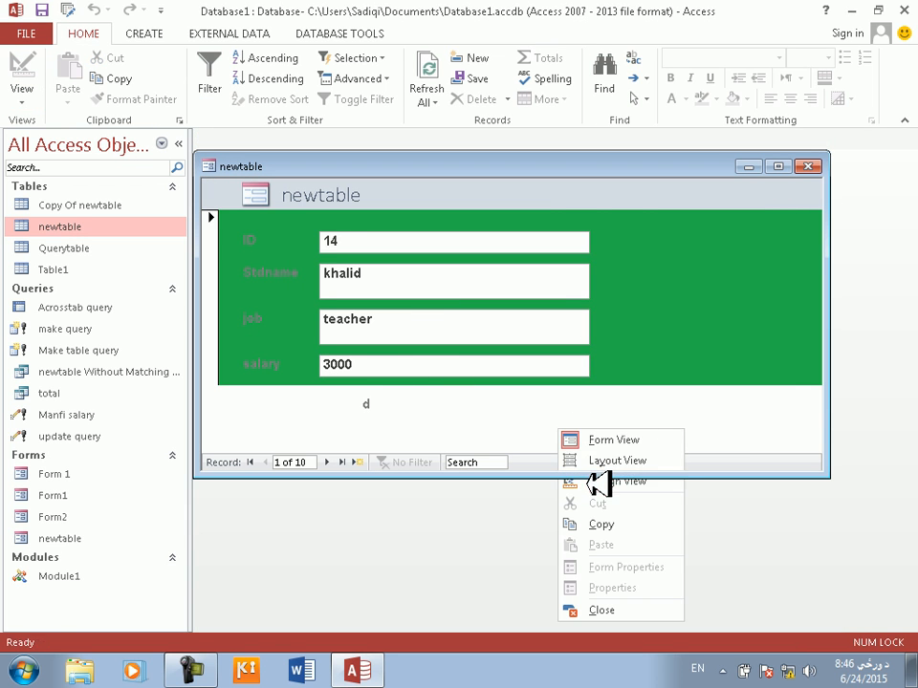
pyautogui.click(593, 482)
pyautogui.click(392, 449)
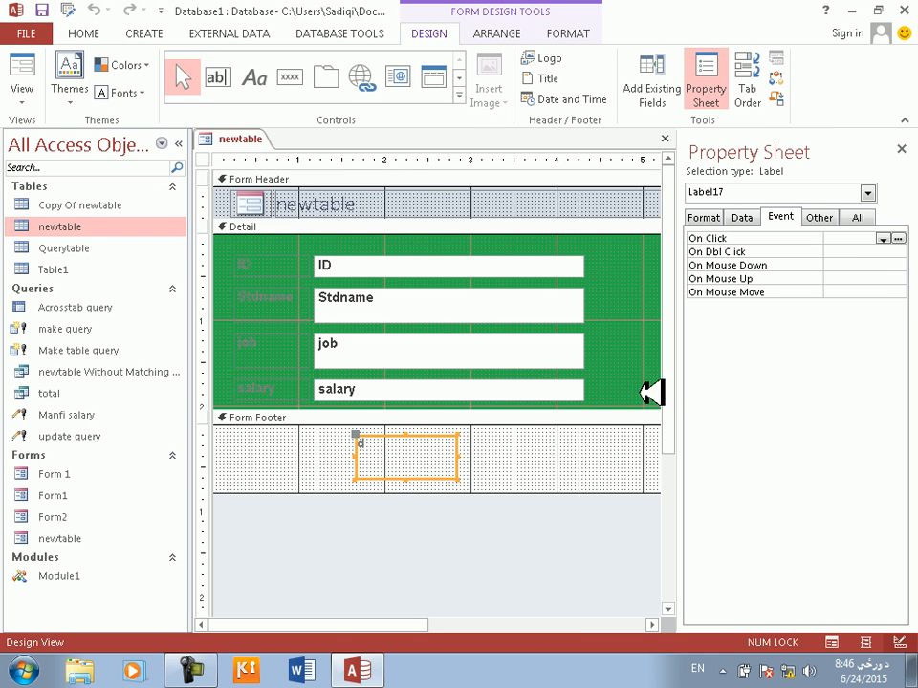
pyautogui.click(824, 219)
# Select the form as the property target and reopen its On Timer event procedure.
pyautogui.click(786, 192)
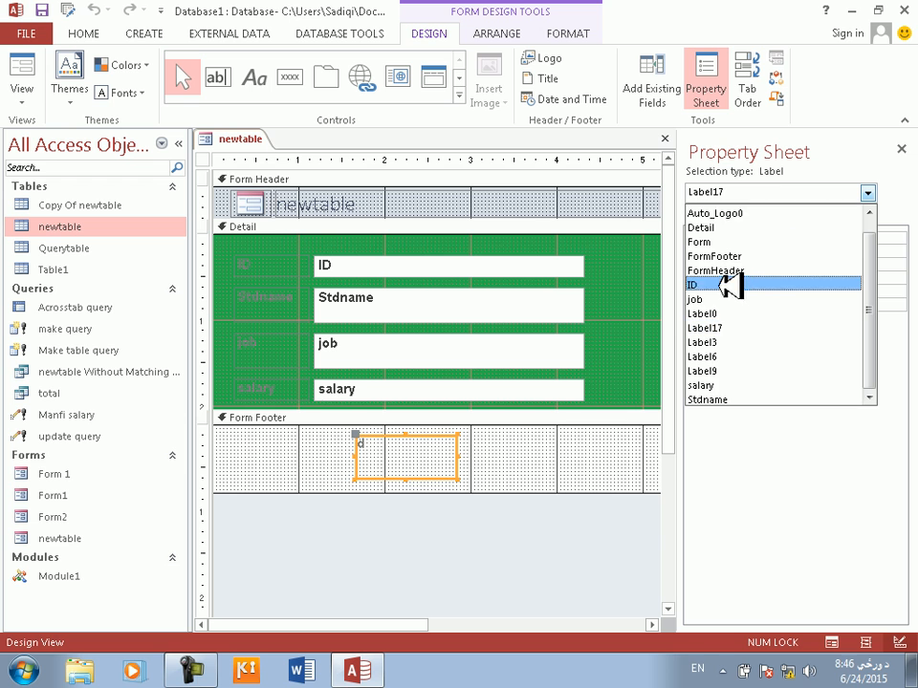
pyautogui.click(728, 242)
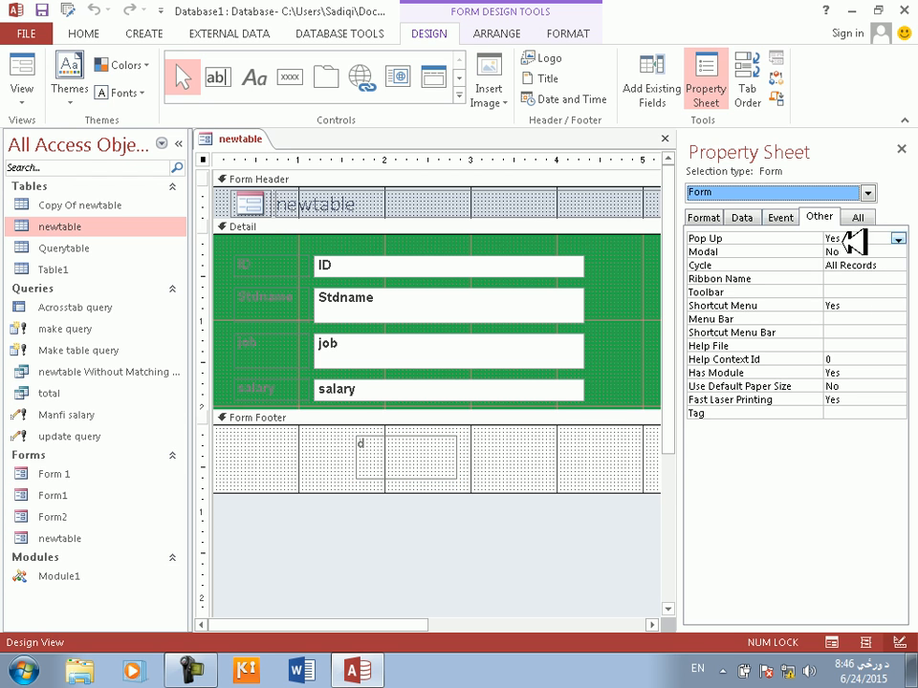
pyautogui.click(778, 219)
pyautogui.click(886, 348)
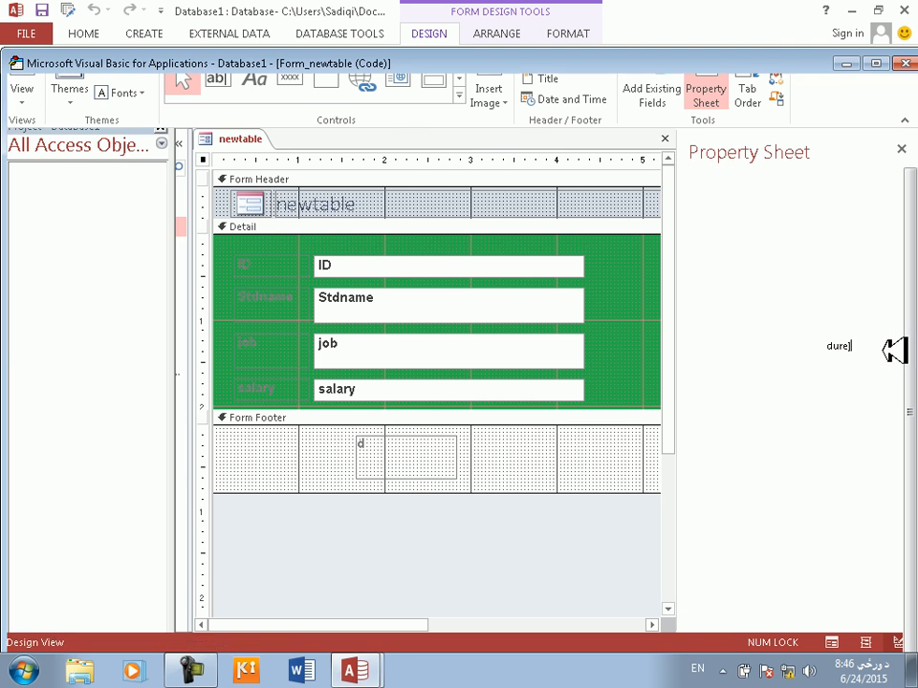
# Remove Module1 from the project without exporting it.
pyautogui.click(92, 256)
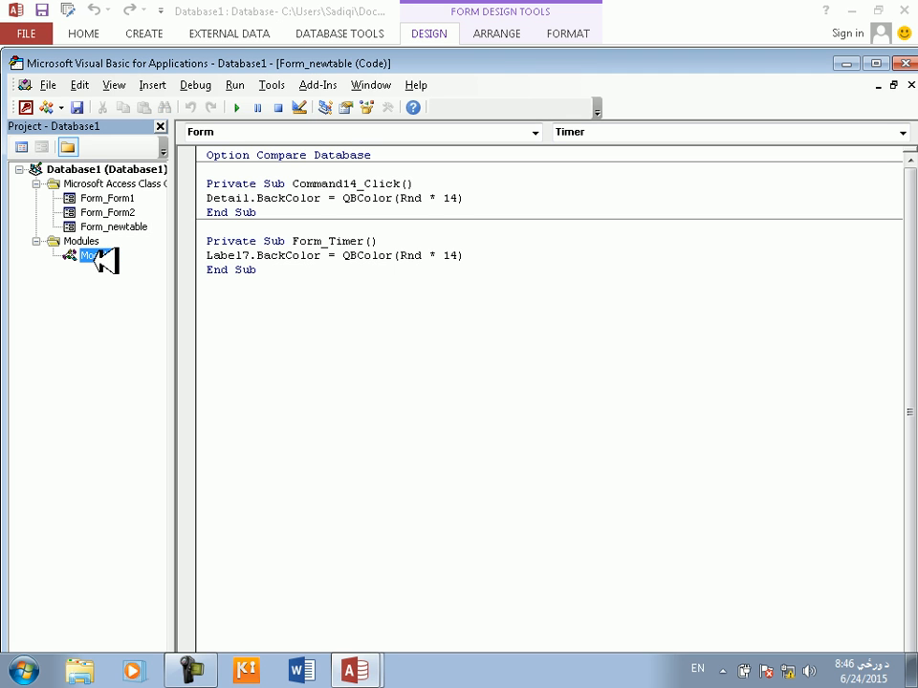
pyautogui.rightClick(97, 255)
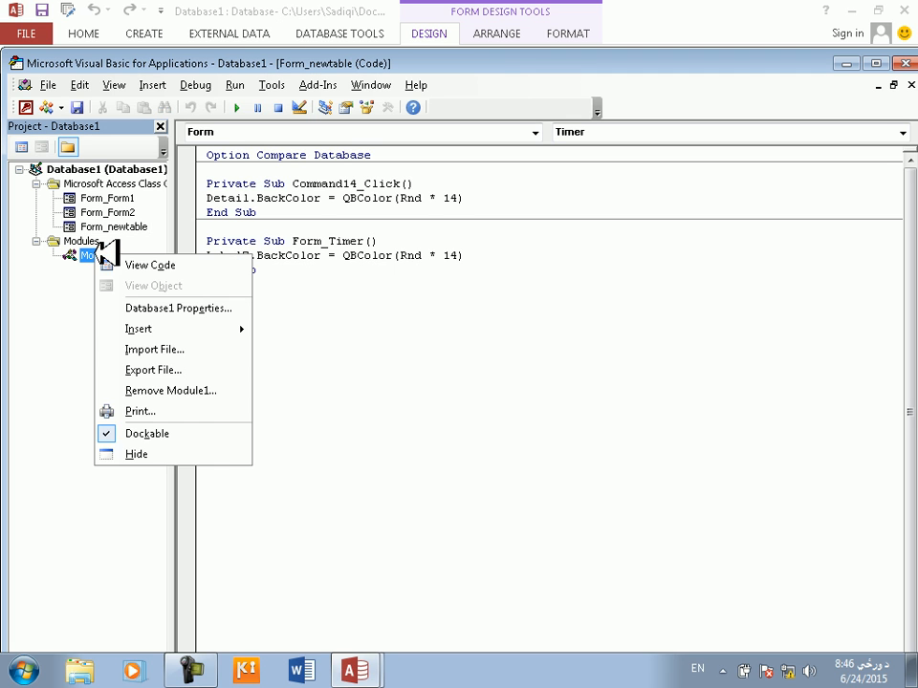
pyautogui.click(190, 392)
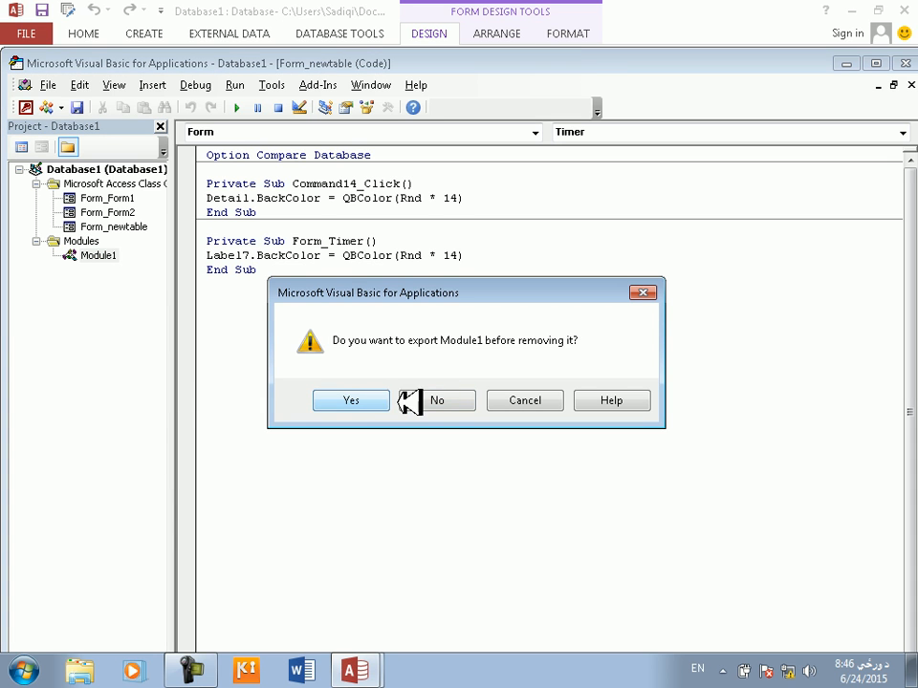
pyautogui.click(440, 401)
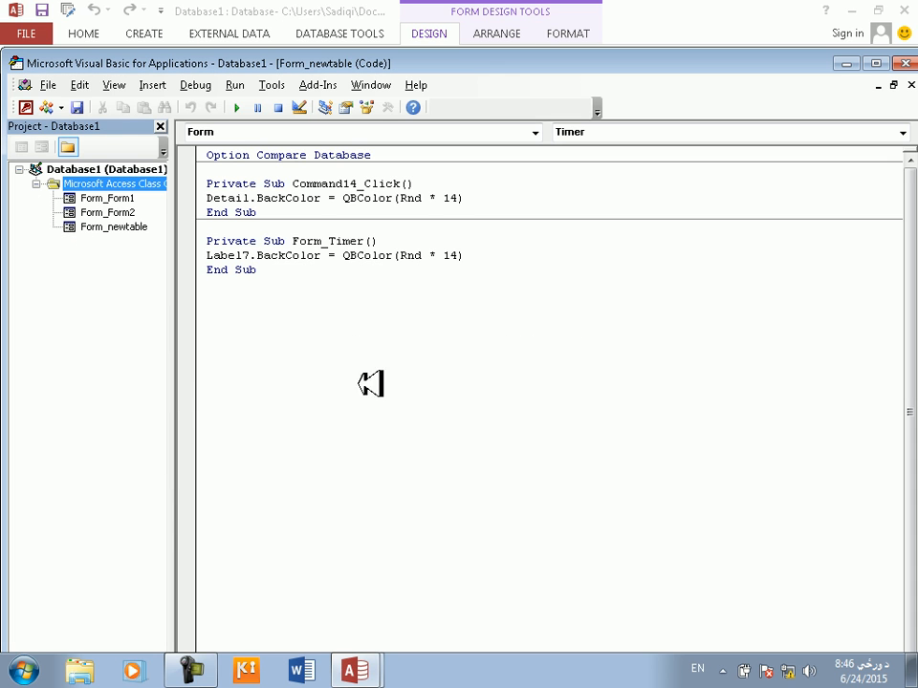
# Delete the Label7.BackColor line from Form_Timer, enter l in its place and look up Label17 among the code completions.
pyautogui.click(270, 279)
pyautogui.moveTo(488, 250); pyautogui.dragTo(210, 255)
pyautogui.press('Delete')
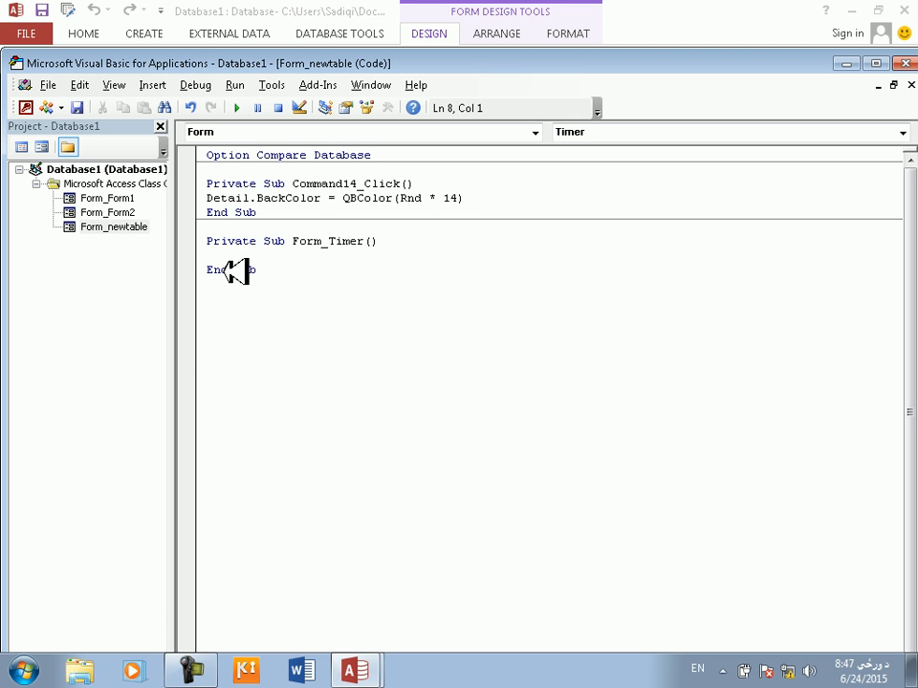
pyautogui.hotkey('ctrl', 'space')
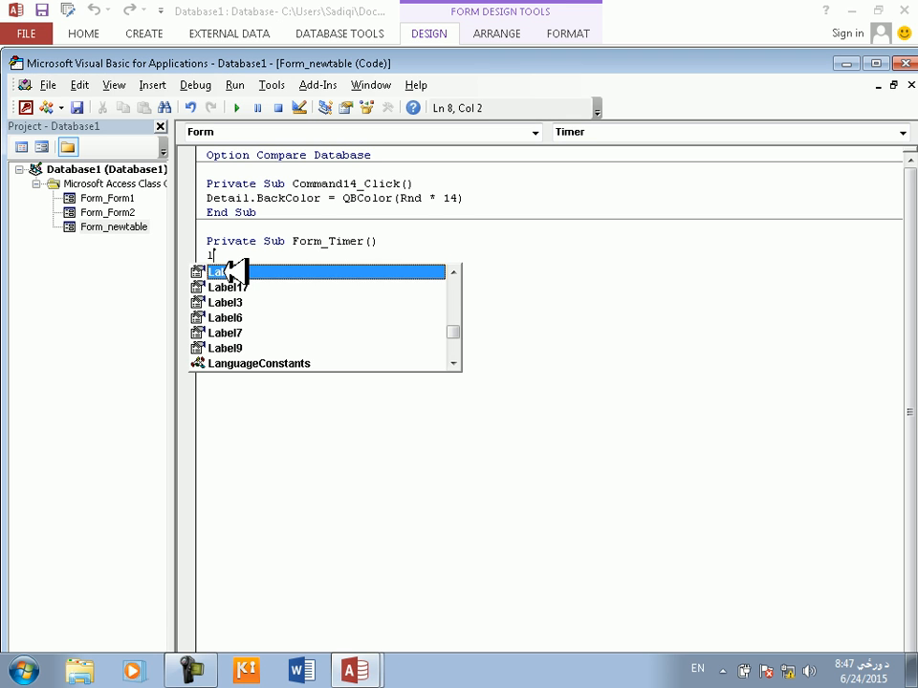
pyautogui.press('Down')
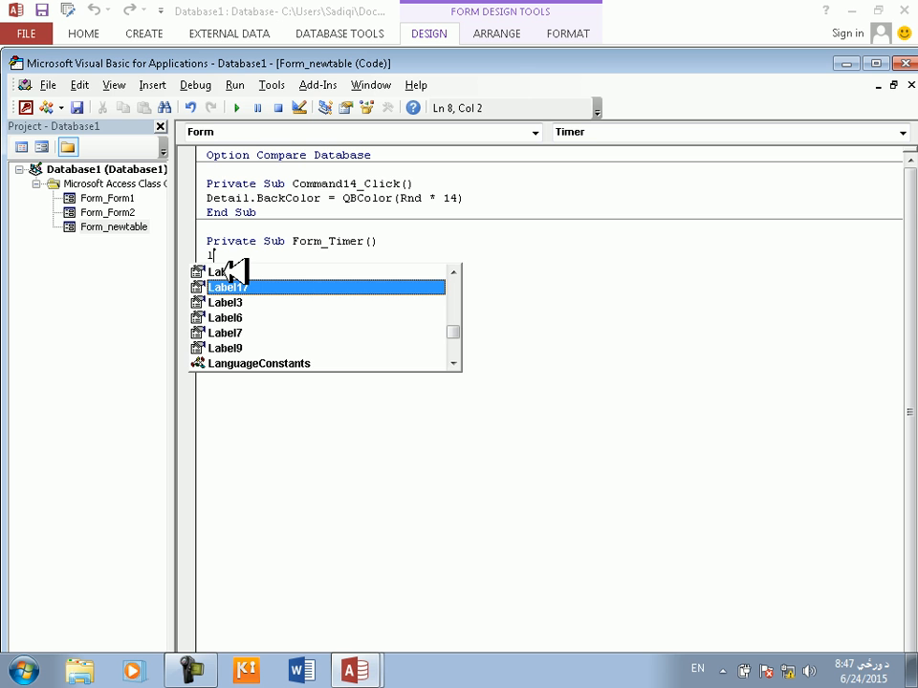
pyautogui.click(621, 440)
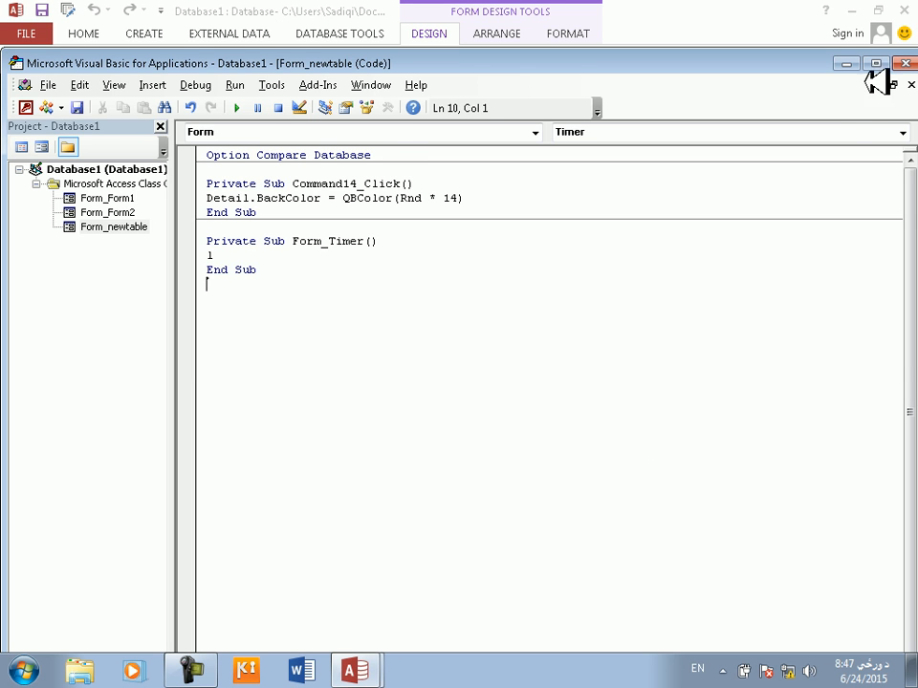
# Close the code editor and show the complete property list of the footer label.
pyautogui.click(899, 61)
pyautogui.click(418, 459)
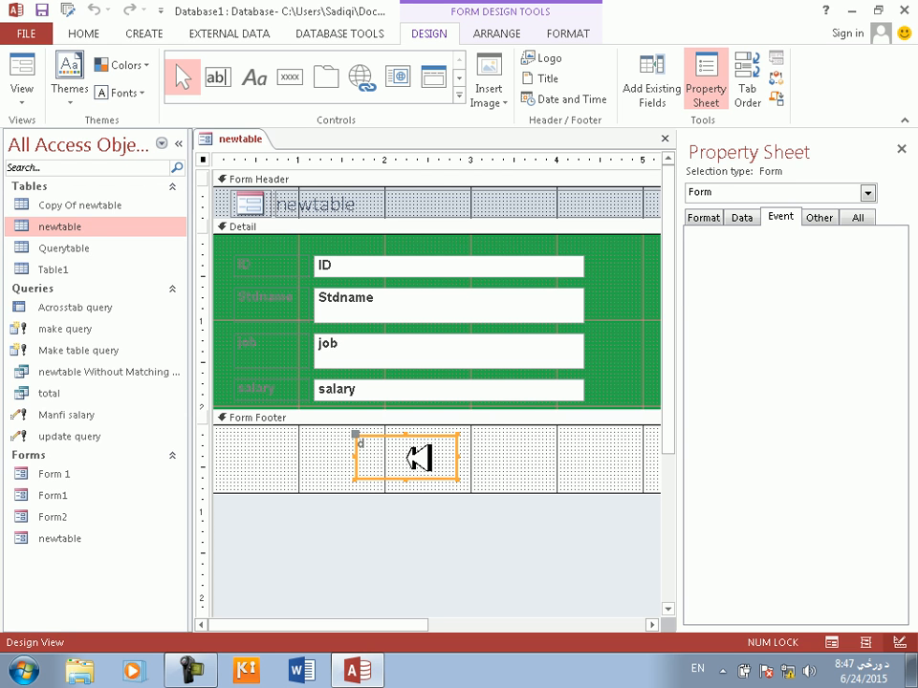
pyautogui.click(739, 186)
pyautogui.click(738, 186)
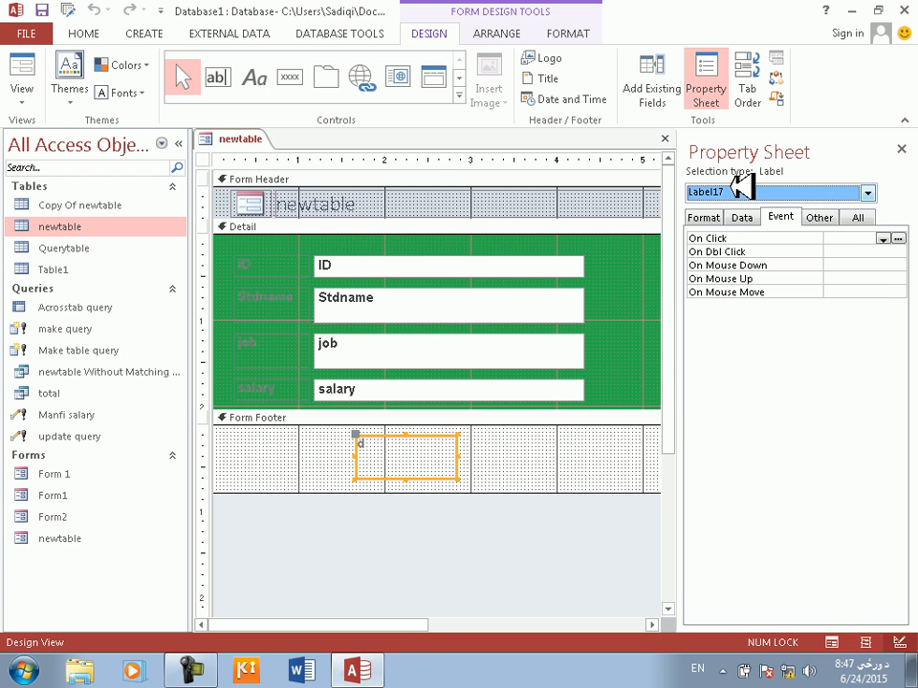
pyautogui.click(859, 219)
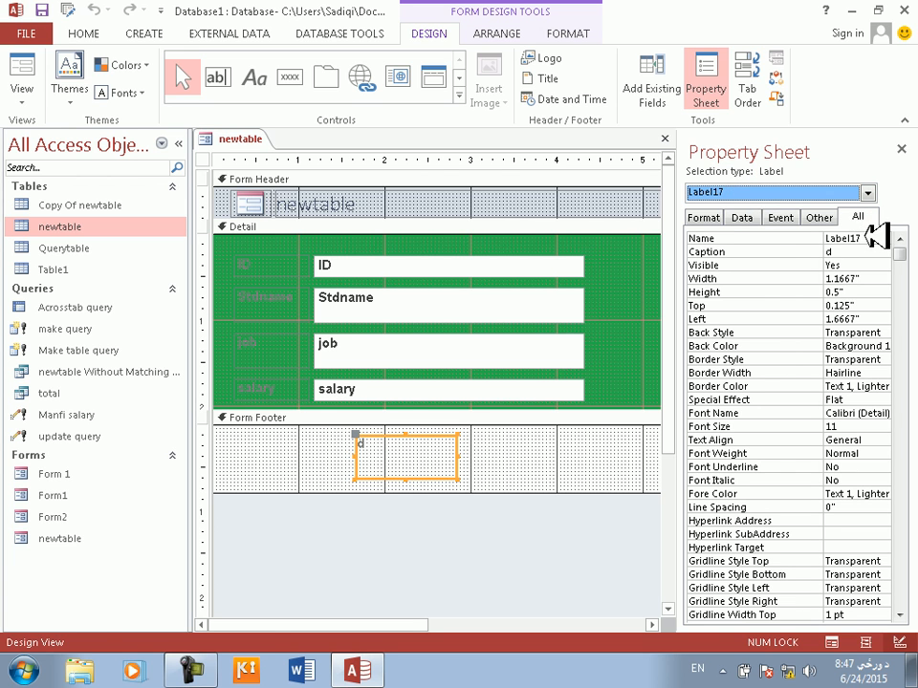
# Rename the footer label to Lab and reopen the form's On Timer event procedure.
pyautogui.click(872, 237)
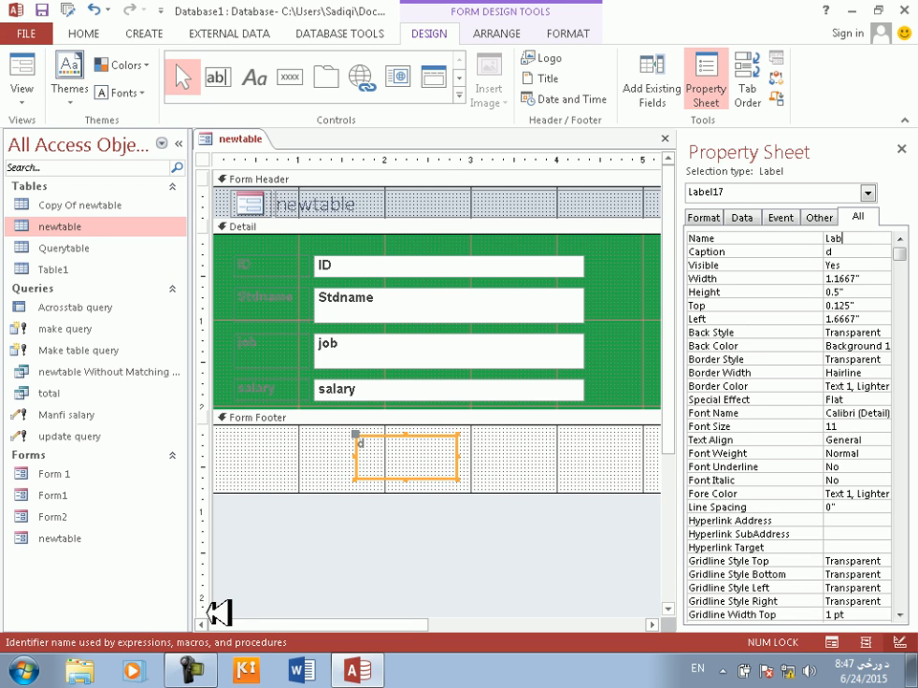
pyautogui.click(746, 186)
pyautogui.click(759, 187)
pyautogui.click(726, 260)
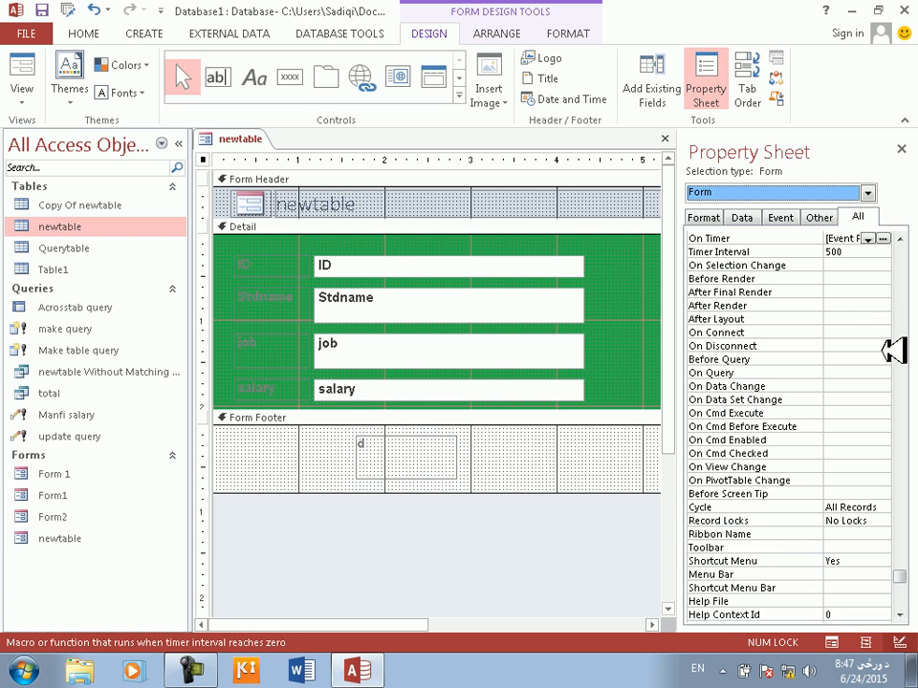
pyautogui.click(884, 238)
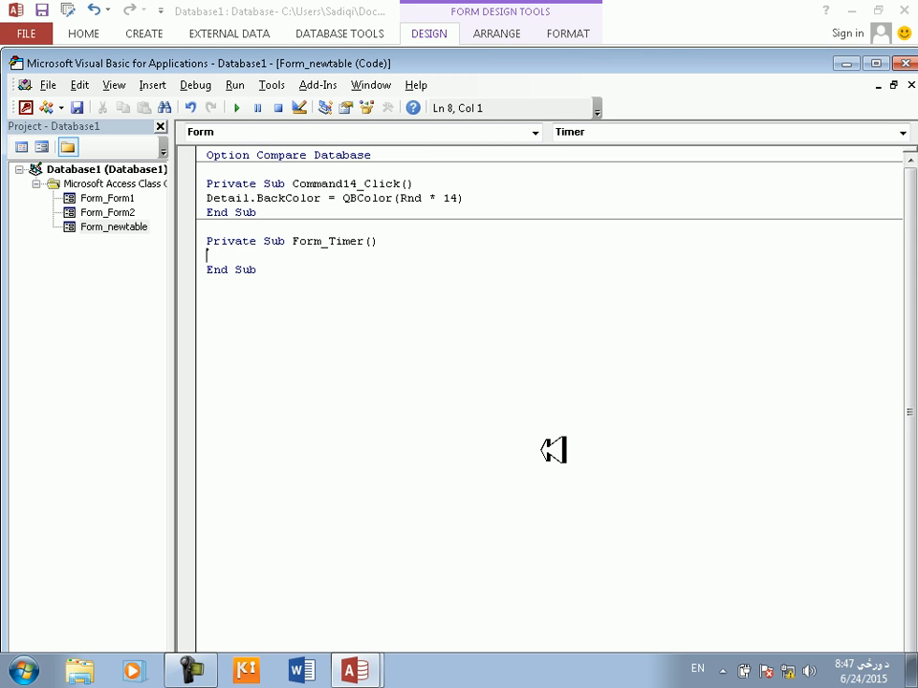
# Enter the line Lab.BackColor = QBColor(Rnd * 14) in the Form_Timer procedure.
pyautogui.write('la')
pyautogui.hotkey('ctrl', 'space')
pyautogui.write('.ba')
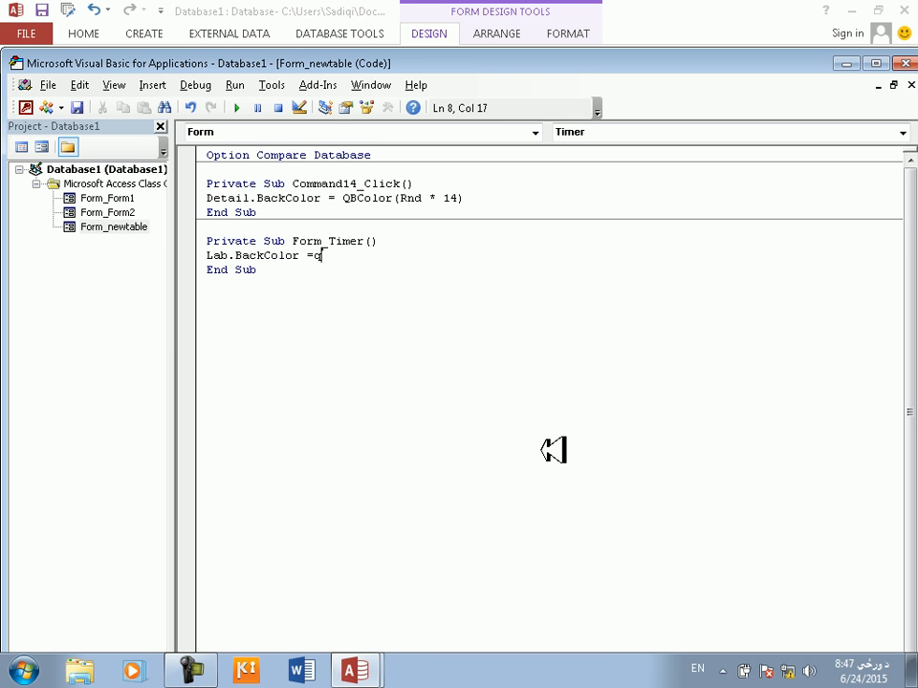
pyautogui.write(' (rnd(')
pyautogui.press('BackSpace')
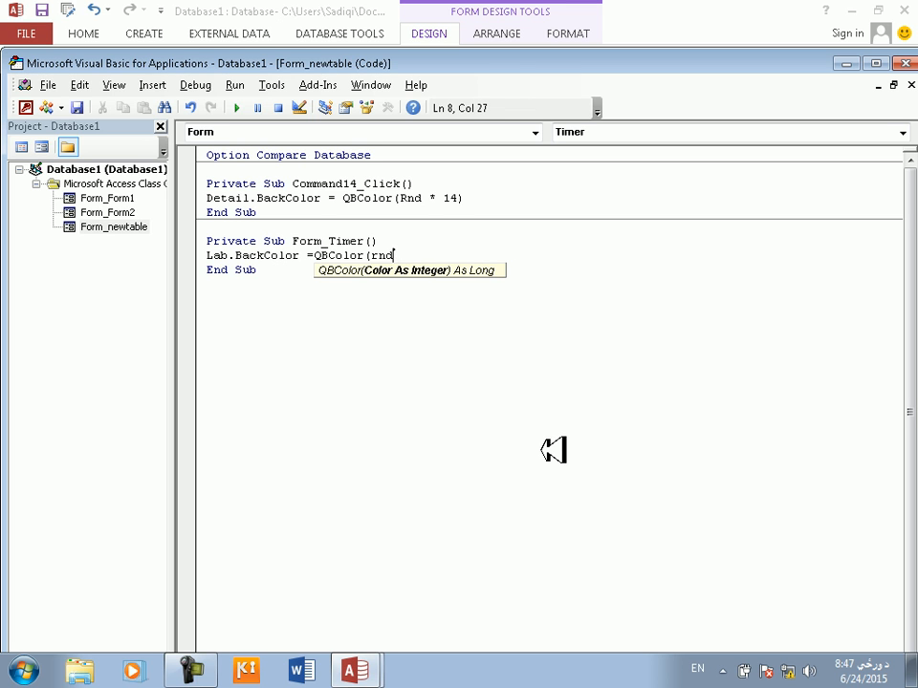
pyautogui.write('*14(')
pyautogui.press('BackSpace')
pyautogui.write(')')
pyautogui.click(553, 449)
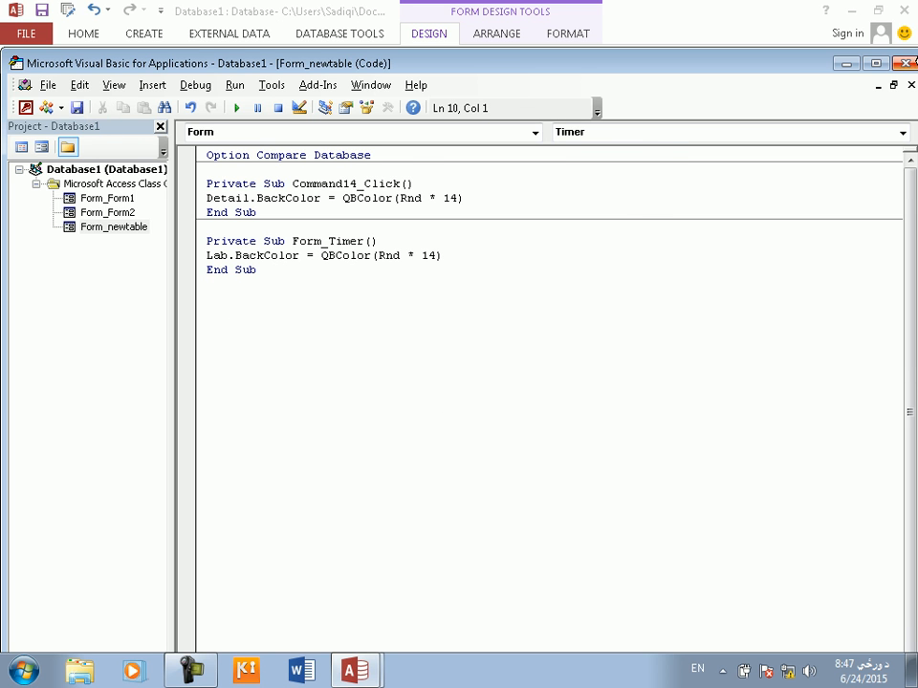
# Close the code editor, test the newtable form in Form View and return to Design View.
pyautogui.click(912, 63)
pyautogui.click(27, 70)
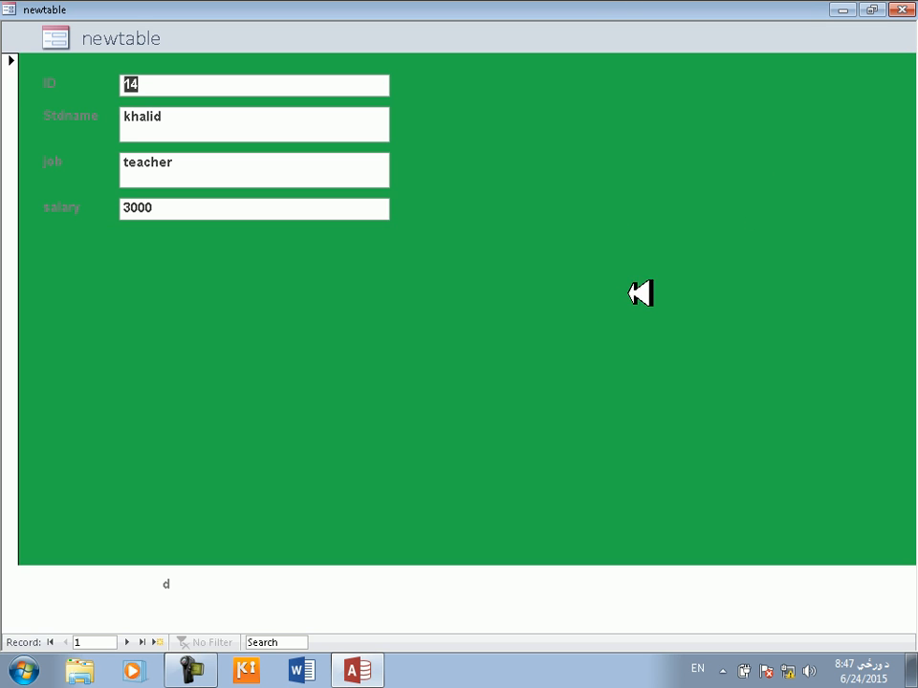
pyautogui.rightClick(377, 580)
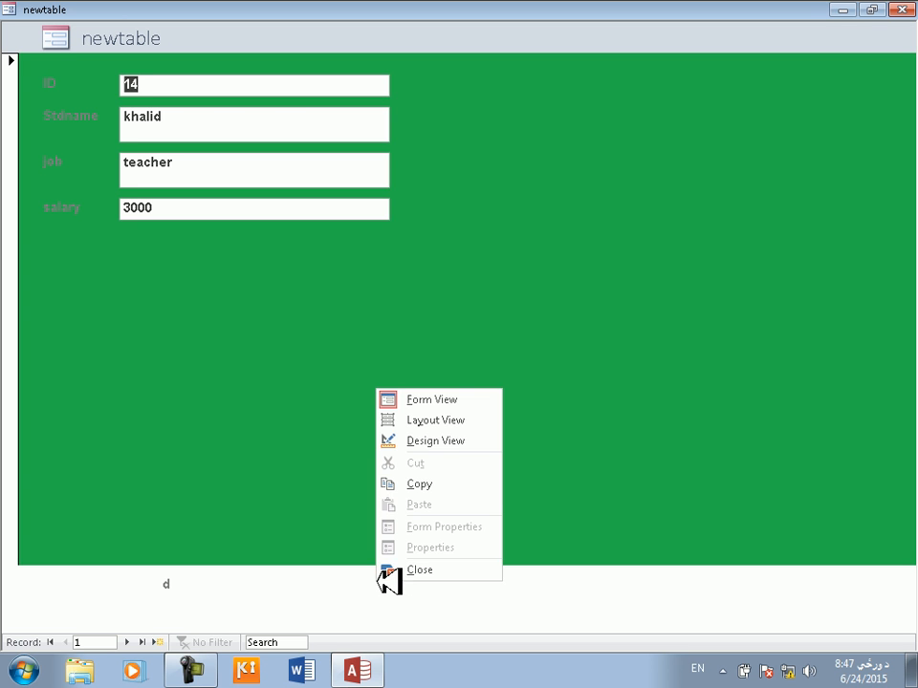
pyautogui.click(432, 440)
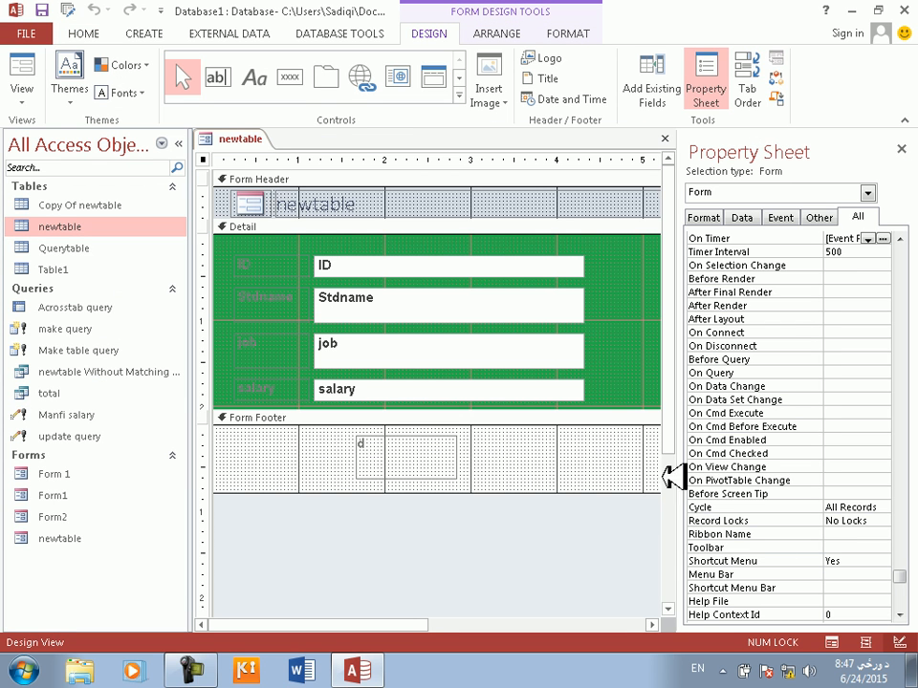
# Reopen the On Timer procedure, replace Lab with Detial in the BackColor line and close the code editor.
pyautogui.click(885, 238)
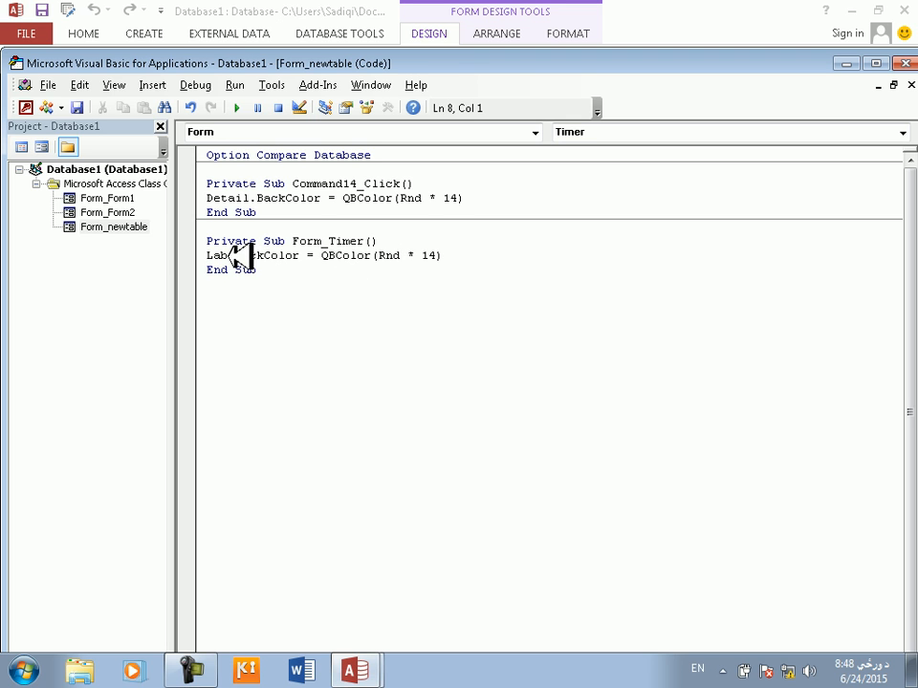
pyautogui.moveTo(230, 255); pyautogui.dragTo(164, 249)
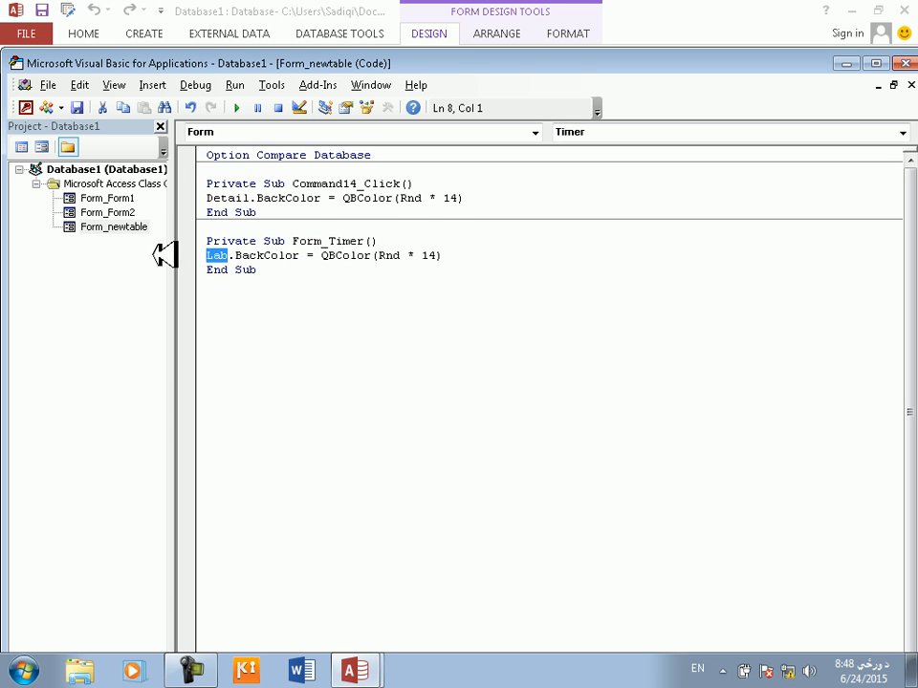
pyautogui.write('Detial')
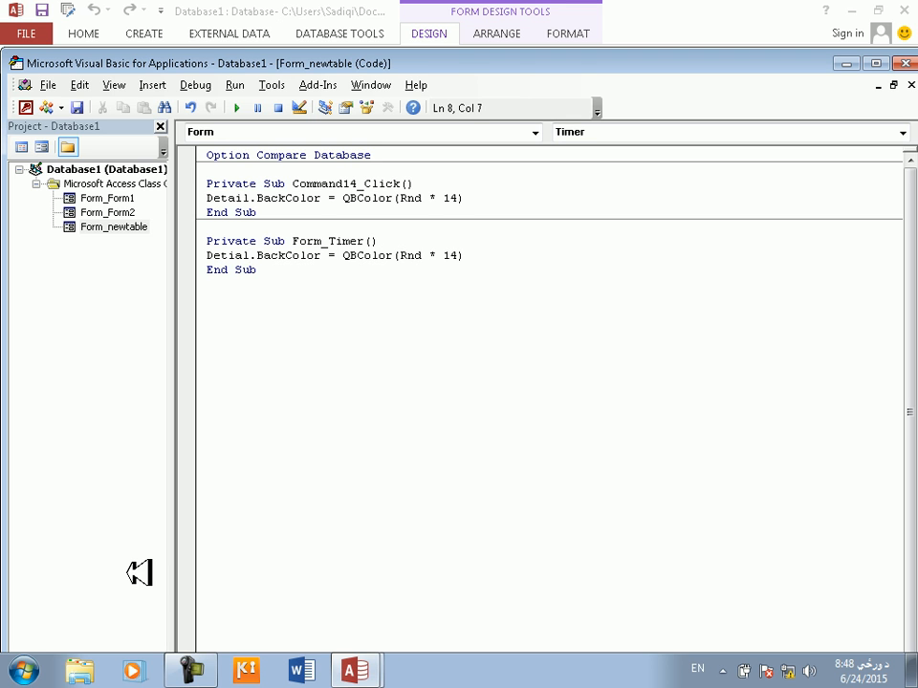
pyautogui.click(246, 283)
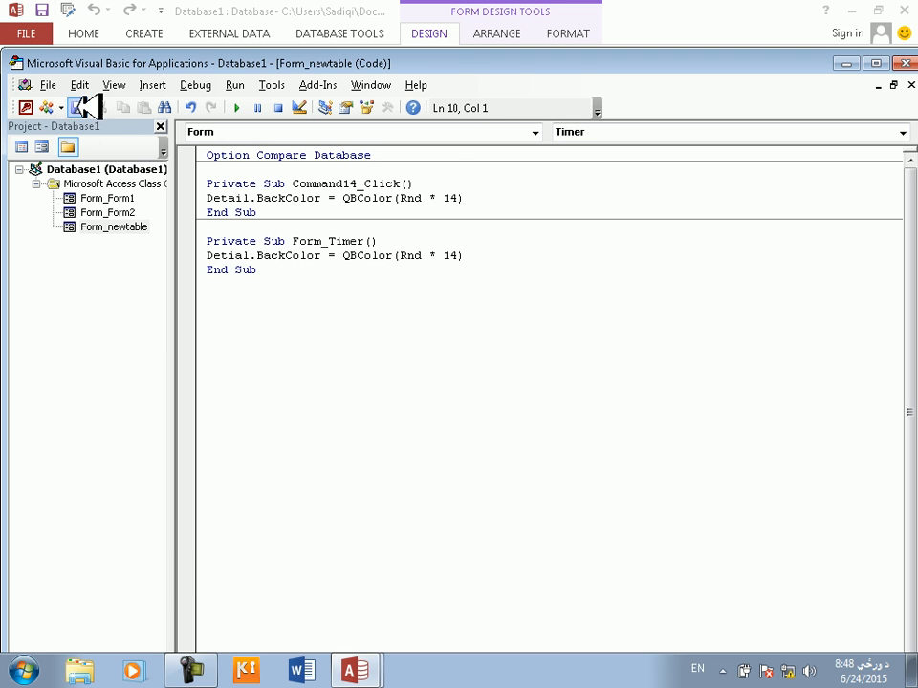
pyautogui.click(906, 63)
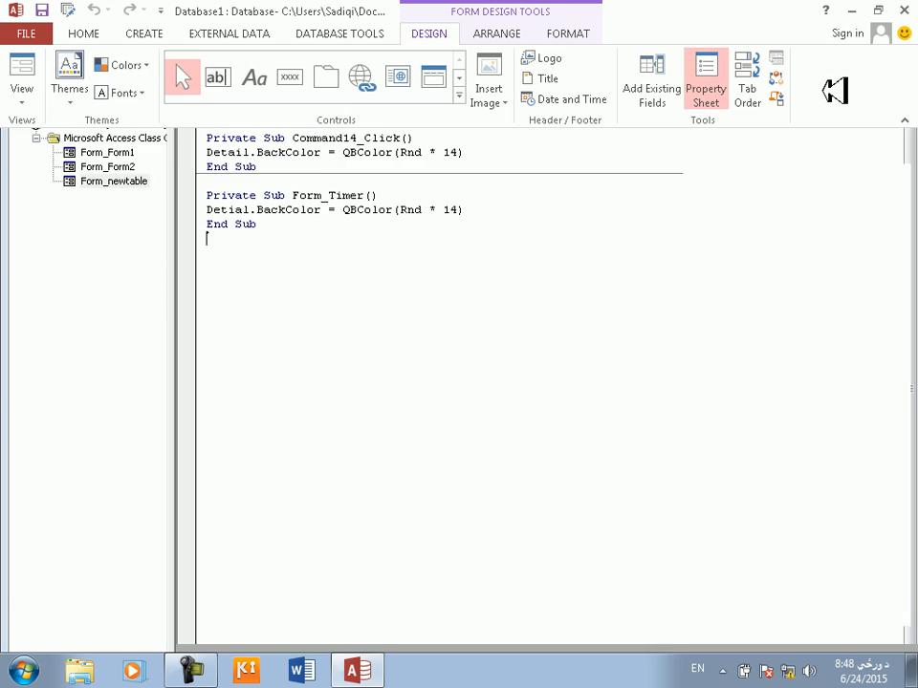
# Run the newtable form in Form View, end the halted timer code and close the form.
pyautogui.click(21, 88)
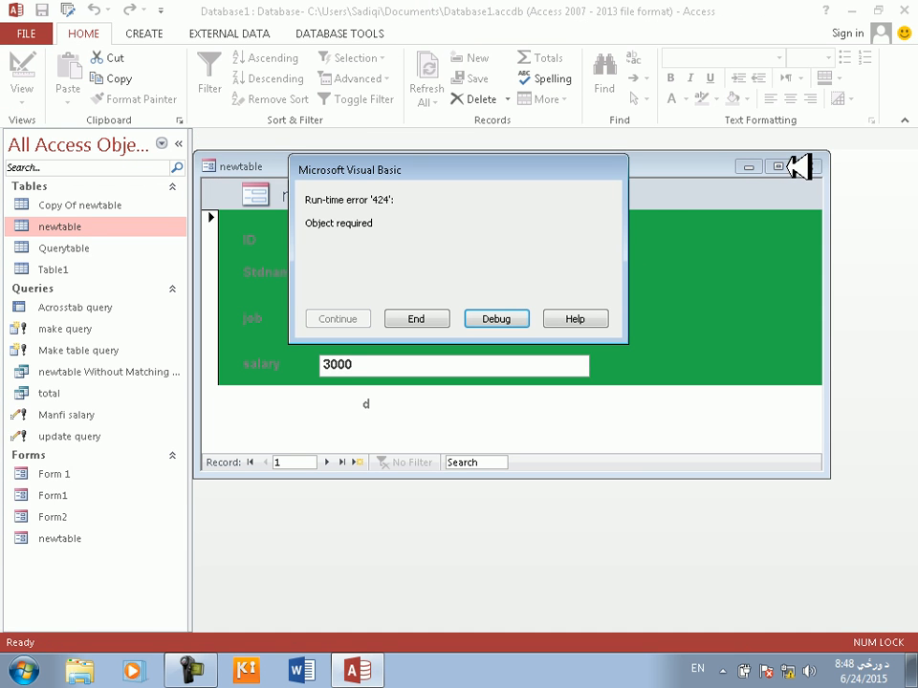
pyautogui.click(421, 319)
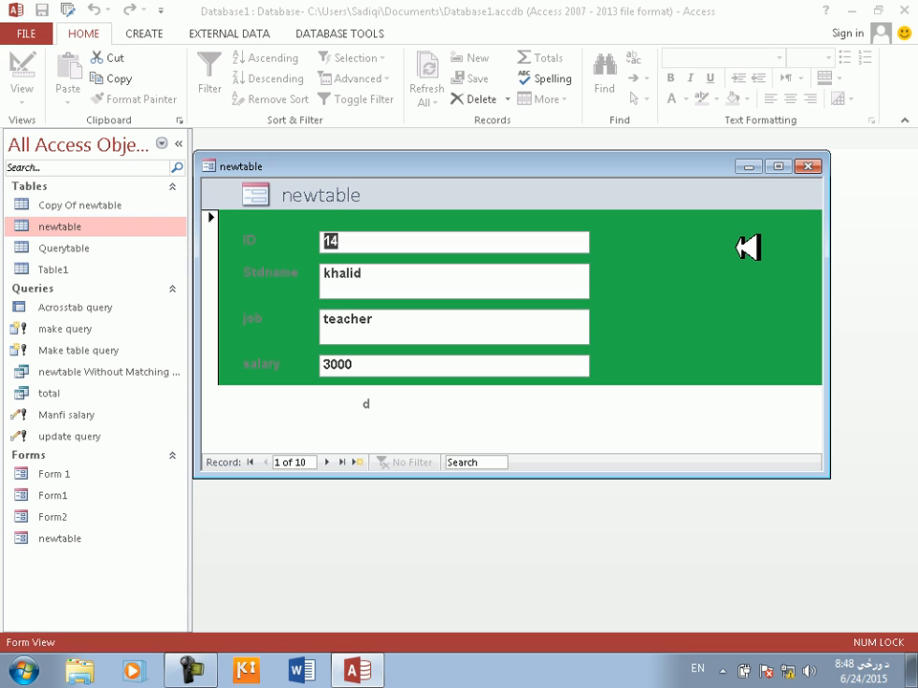
pyautogui.click(812, 166)
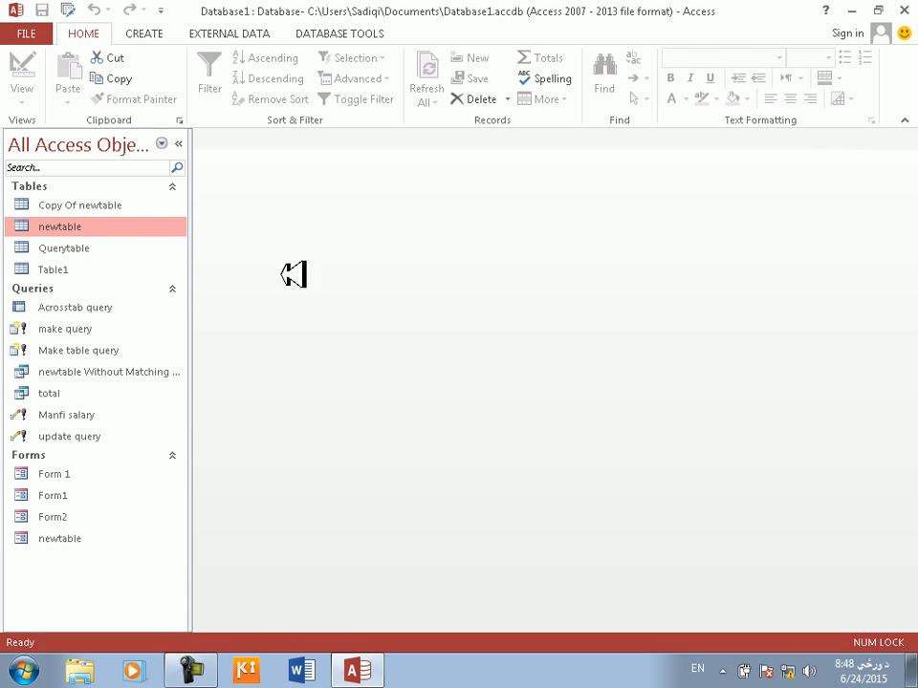
# Create a blank form in Design View and set its Timer Interval to 1000.
pyautogui.click(141, 35)
pyautogui.click(349, 84)
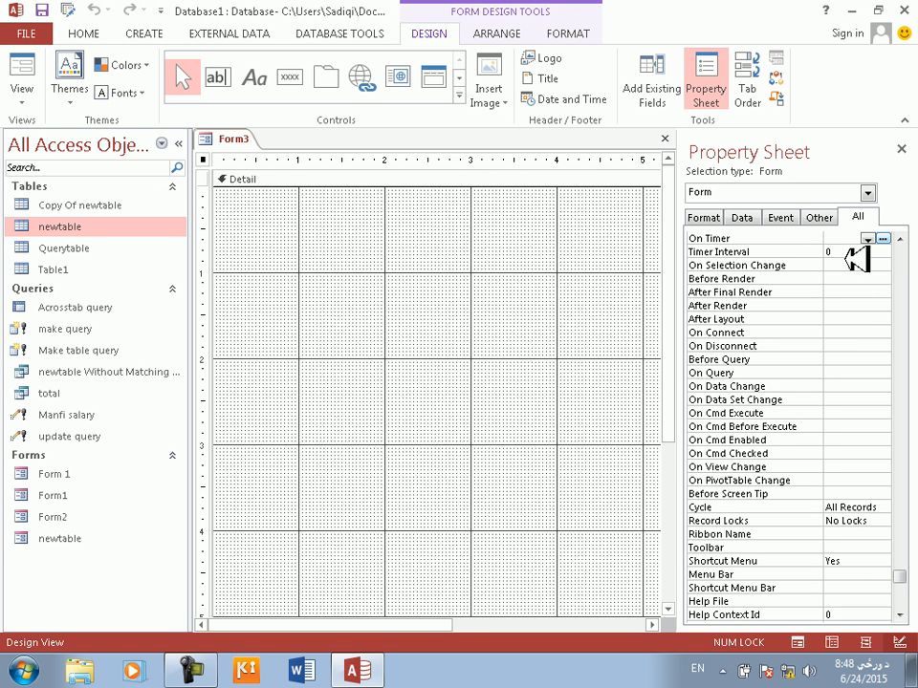
pyautogui.click(733, 251)
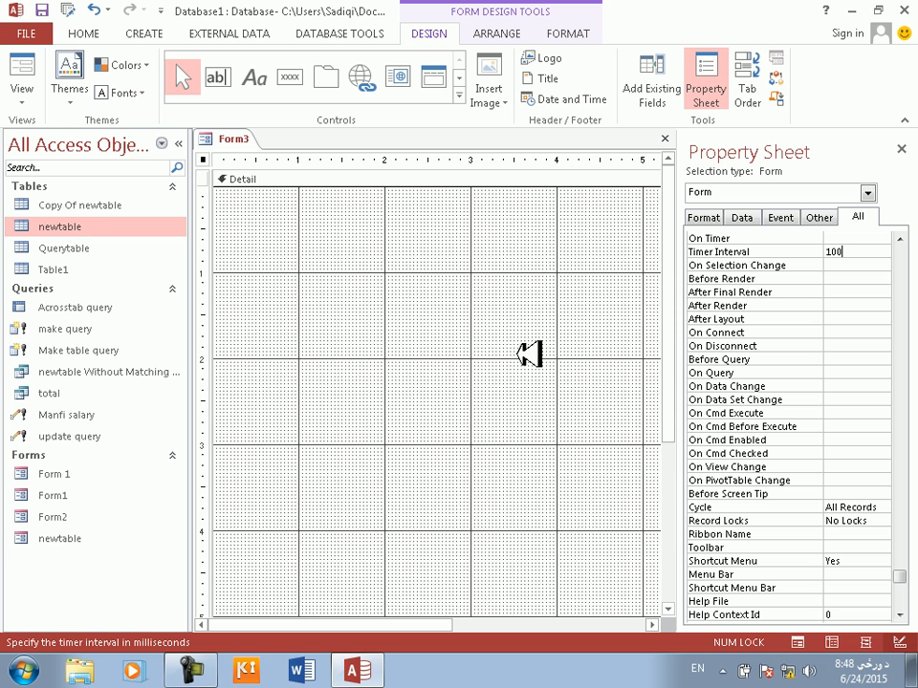
pyautogui.write('1000')
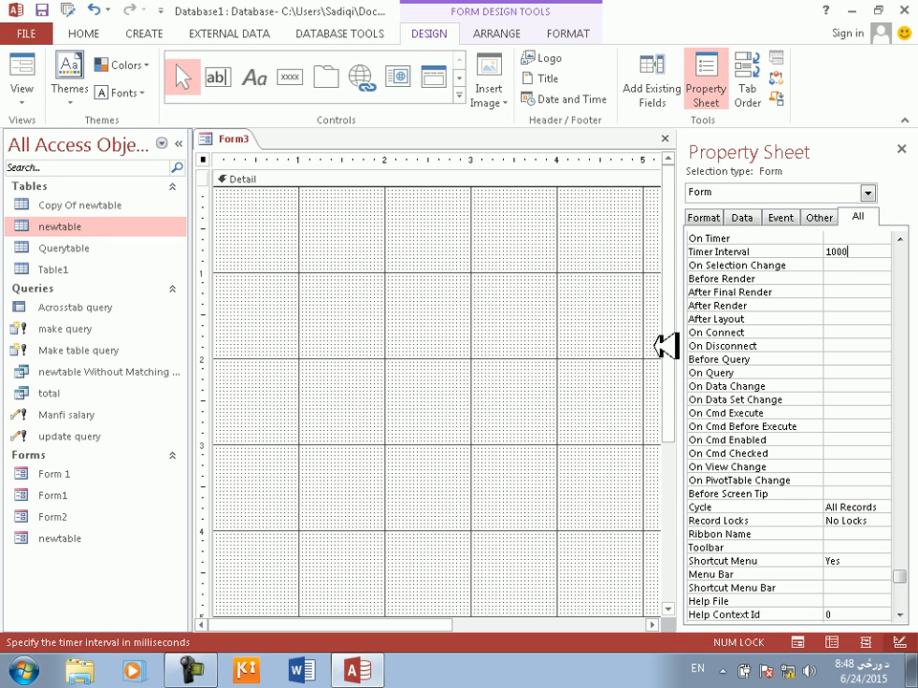
# Add an On Timer event procedure containing Detail.BackColor = QBColor(Rnd * 14) and save the form as Form3.
pyautogui.click(850, 238)
pyautogui.click(887, 240)
pyautogui.click(870, 252)
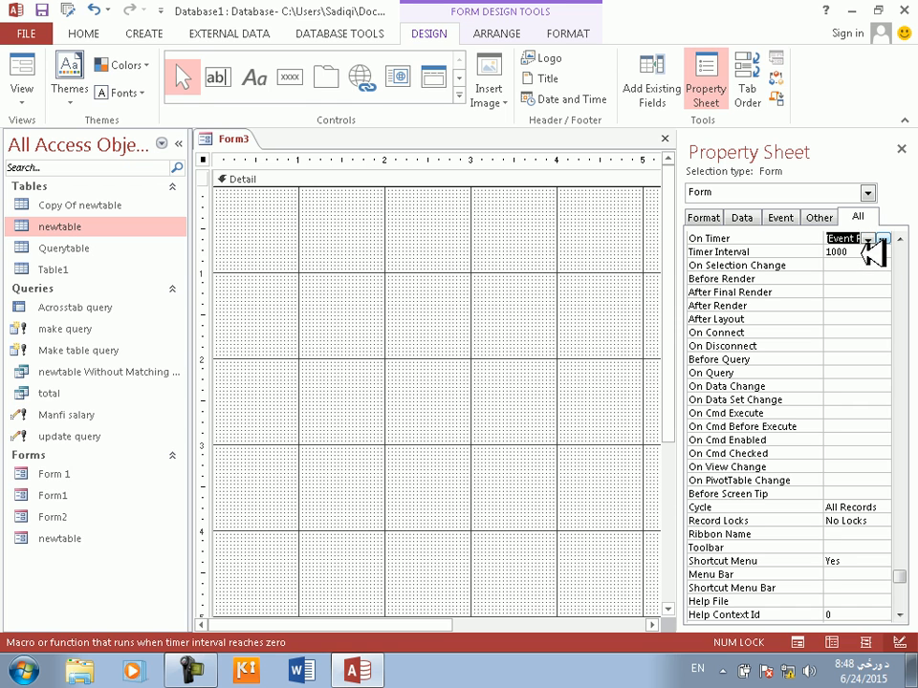
pyautogui.click(883, 239)
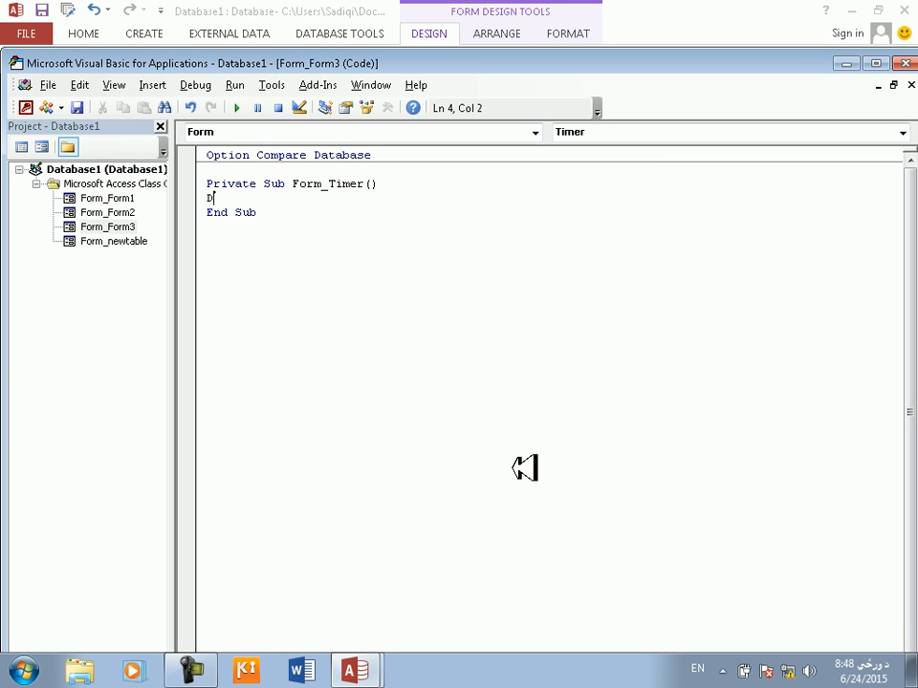
pyautogui.write('Detail.b ')
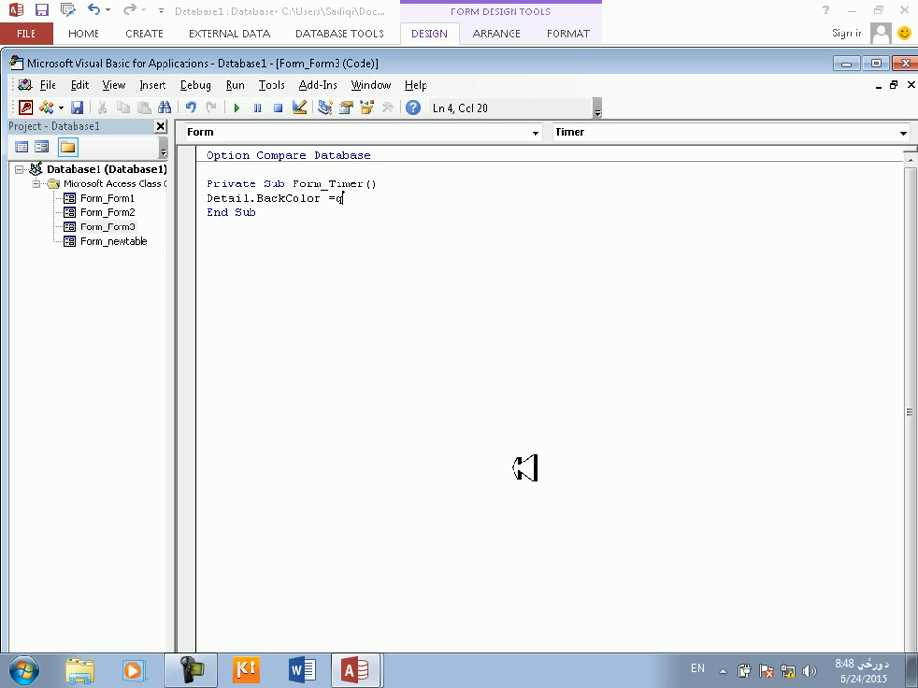
pyautogui.write('=QBColor(')
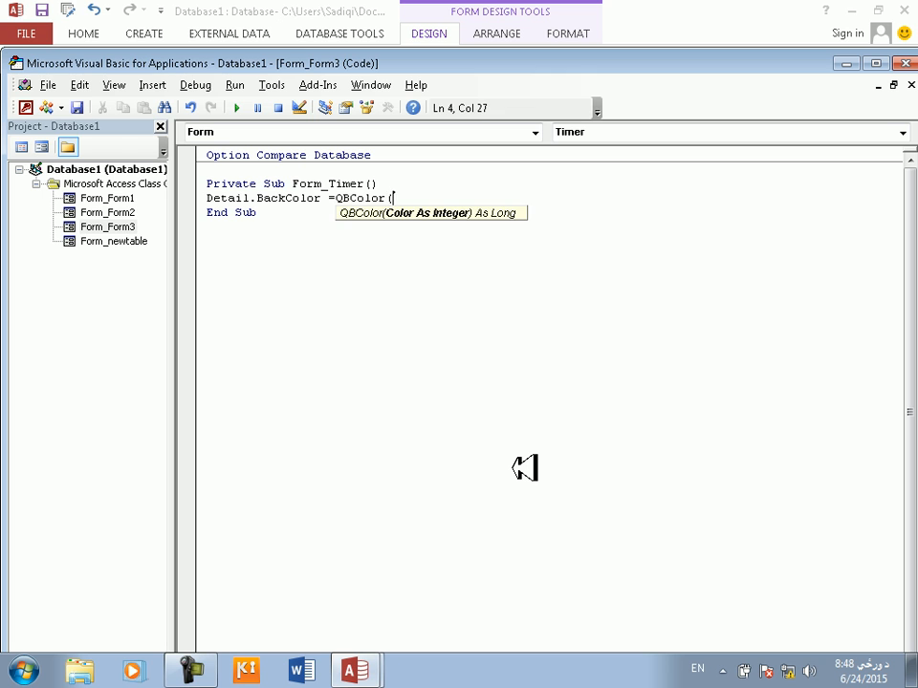
pyautogui.write('rnd*14)')
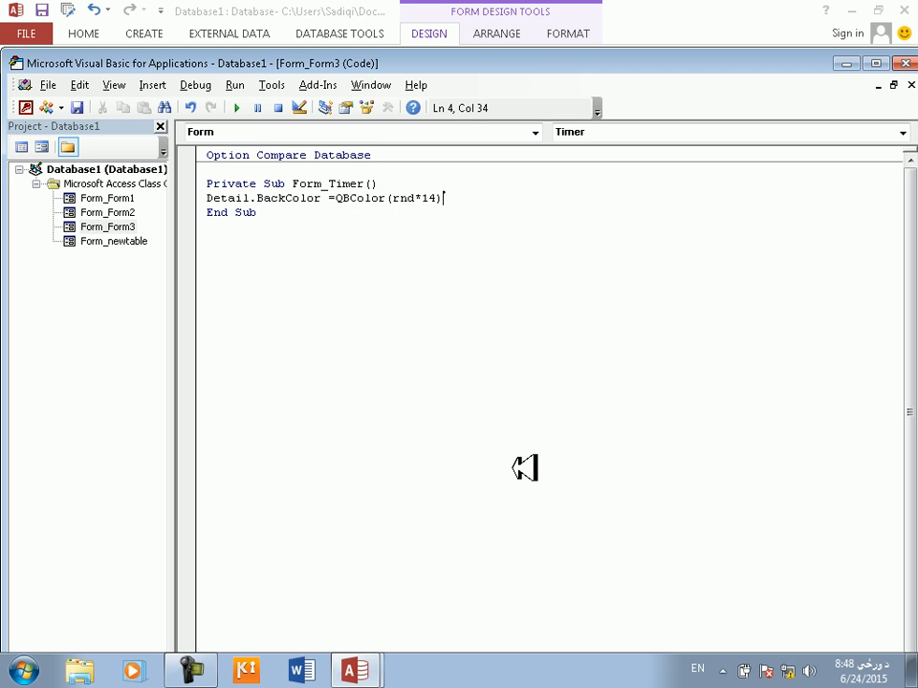
pyautogui.press('Return')
pyautogui.press('Down')
pyautogui.press('Down')
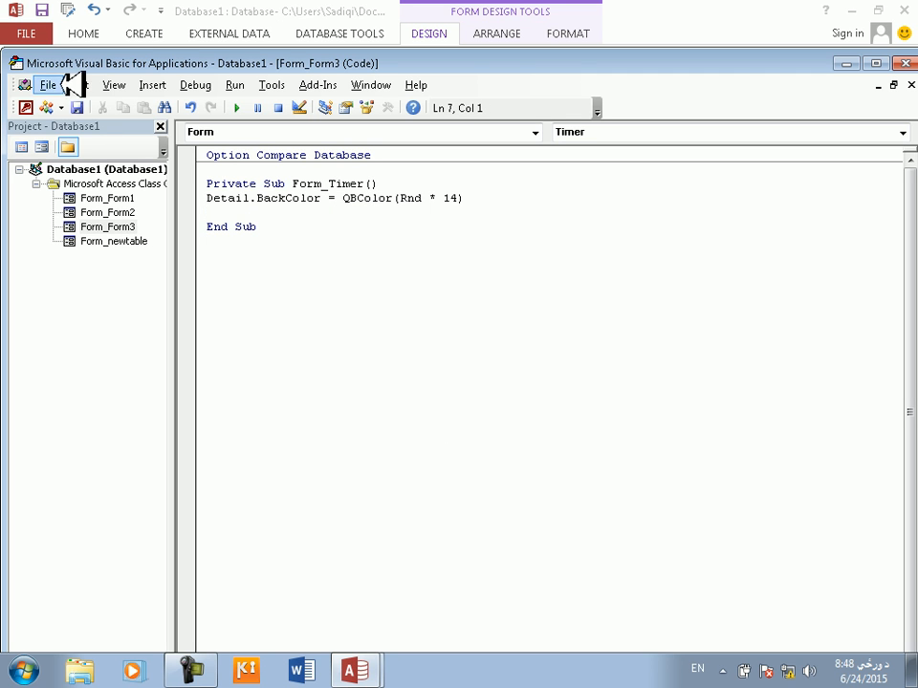
pyautogui.click(78, 107)
pyautogui.click(457, 267)
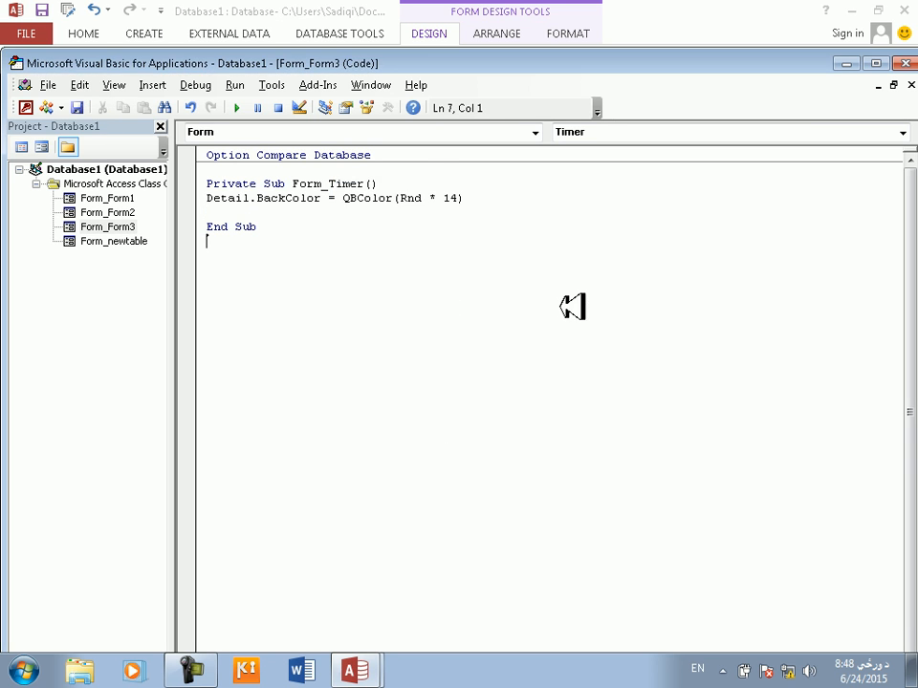
# Close the code editor and turn on the Pop Up property of Form3.
pyautogui.click(904, 64)
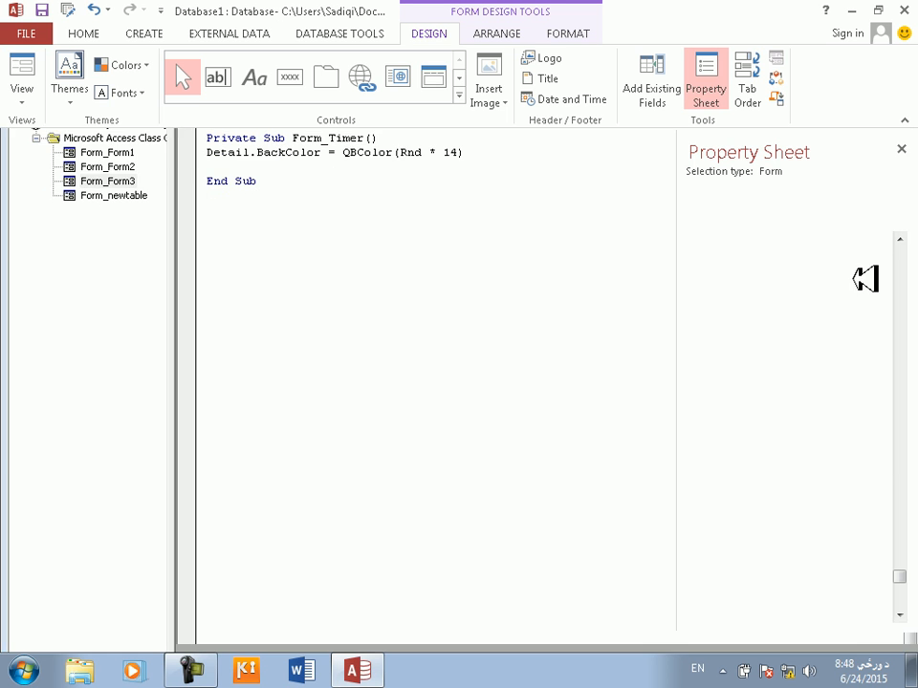
pyautogui.click(821, 219)
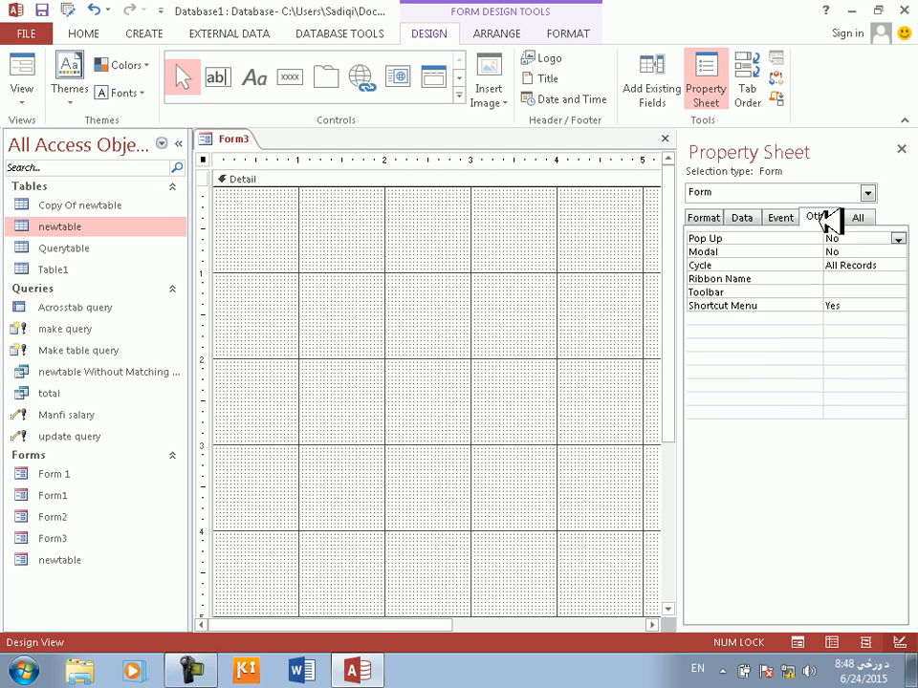
pyautogui.doubleClick(822, 239)
# Add an On Load event procedure containing DoCmd.Maximize to Form3, save it and close the code editor.
pyautogui.click(779, 217)
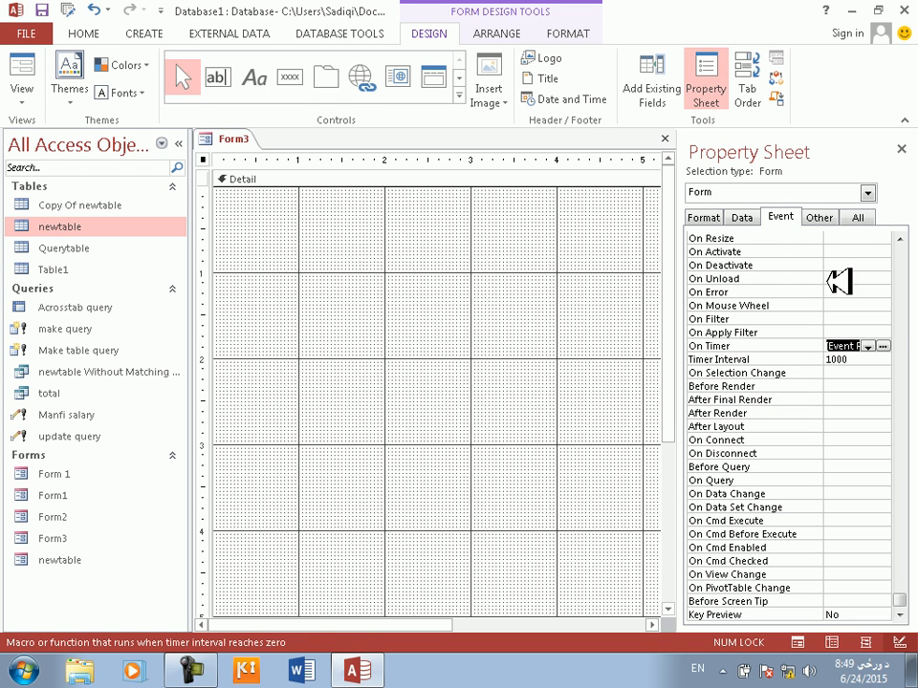
pyautogui.click(799, 265)
pyautogui.scroll(3, 851, 264)
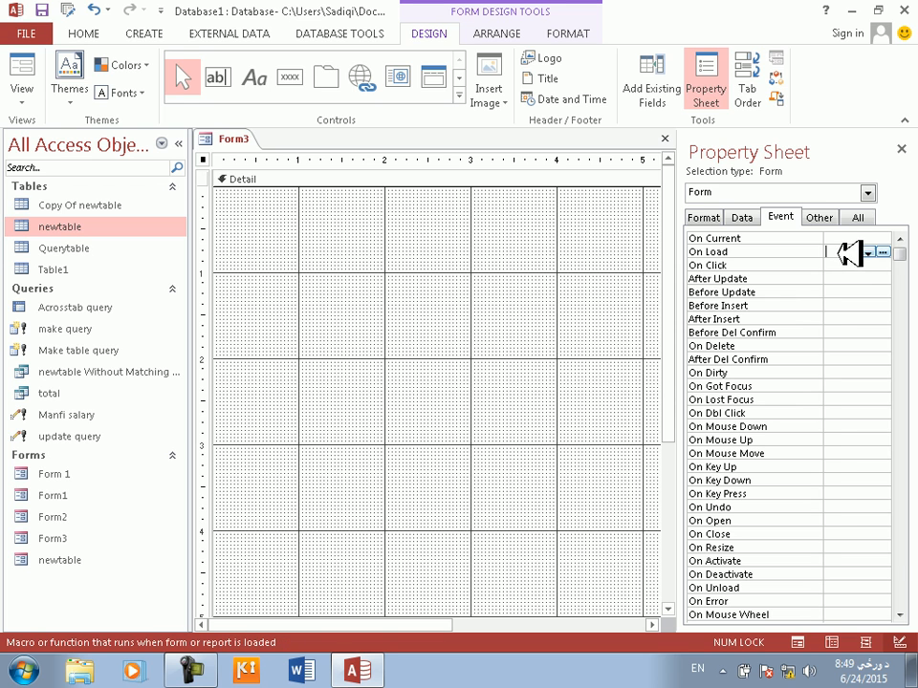
pyautogui.doubleClick(856, 252)
pyautogui.click(882, 252)
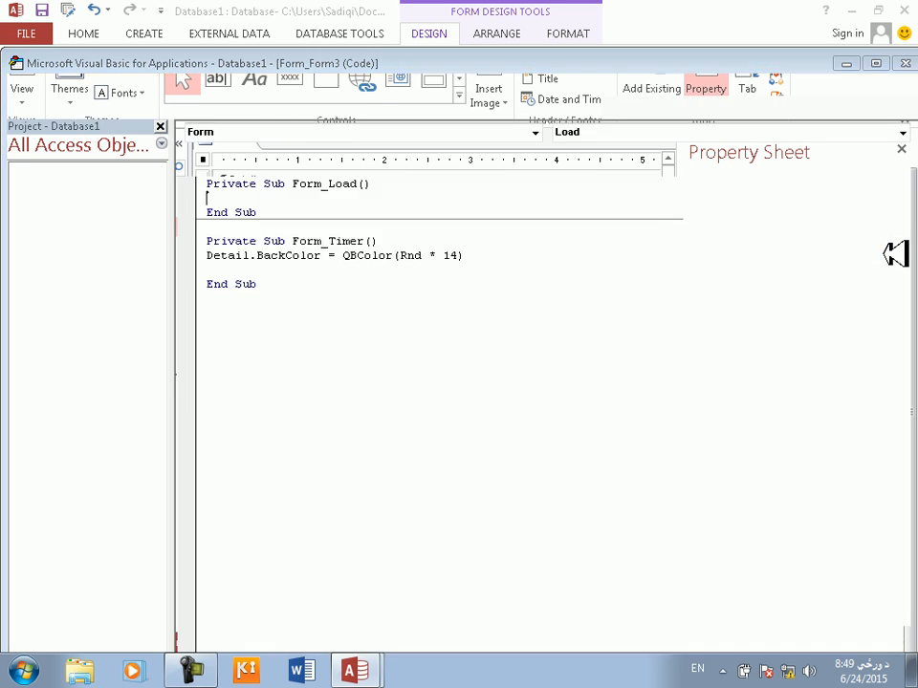
pyautogui.write('docmd.Maximize')
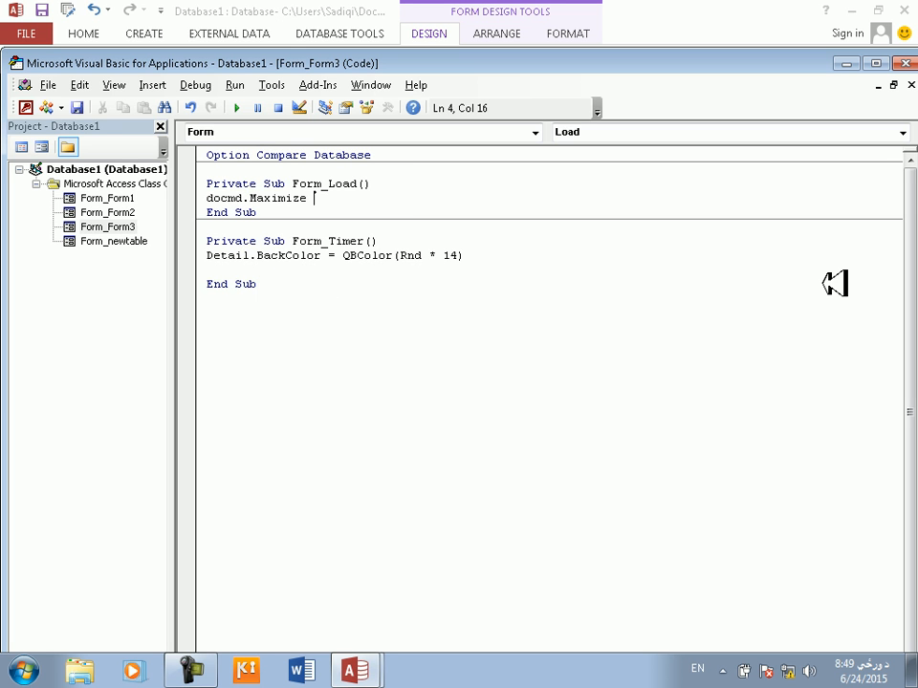
pyautogui.click(79, 108)
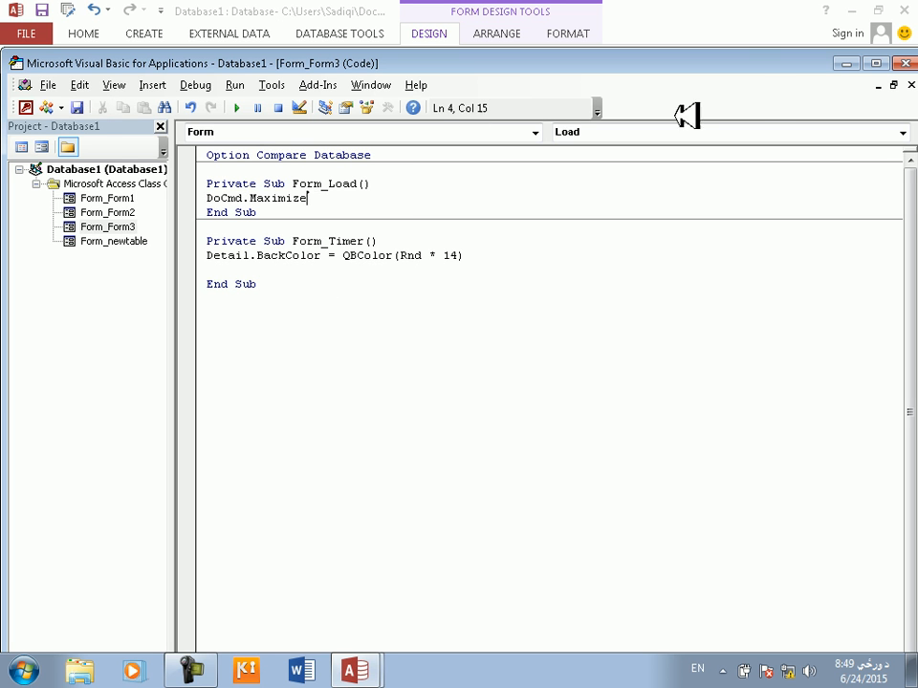
pyautogui.hotkey('alt', 'q')
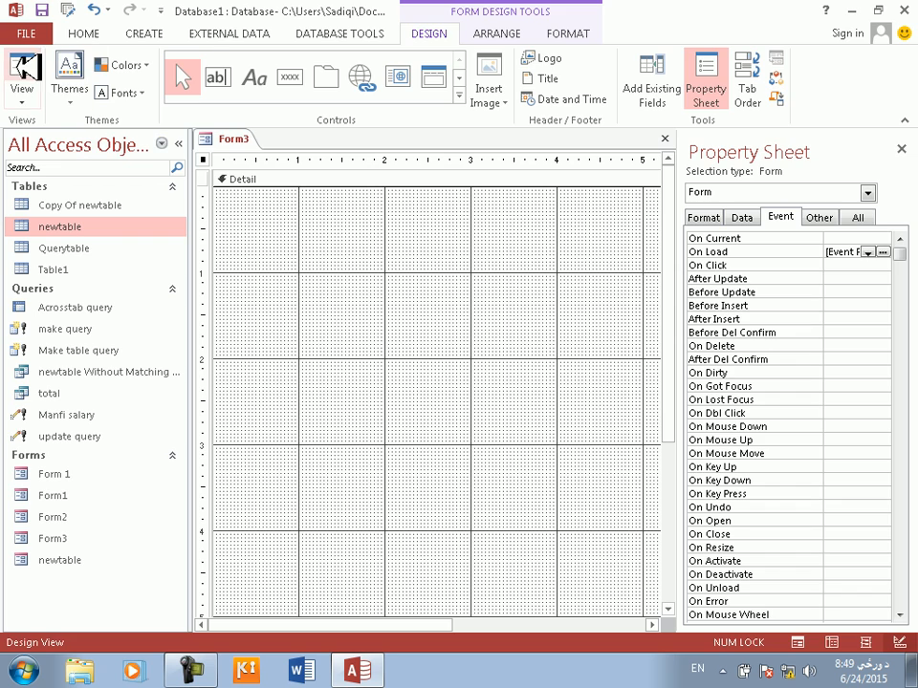
# Run Form3 in Form View to check the changing background color, and close the form.
pyautogui.press('F5')
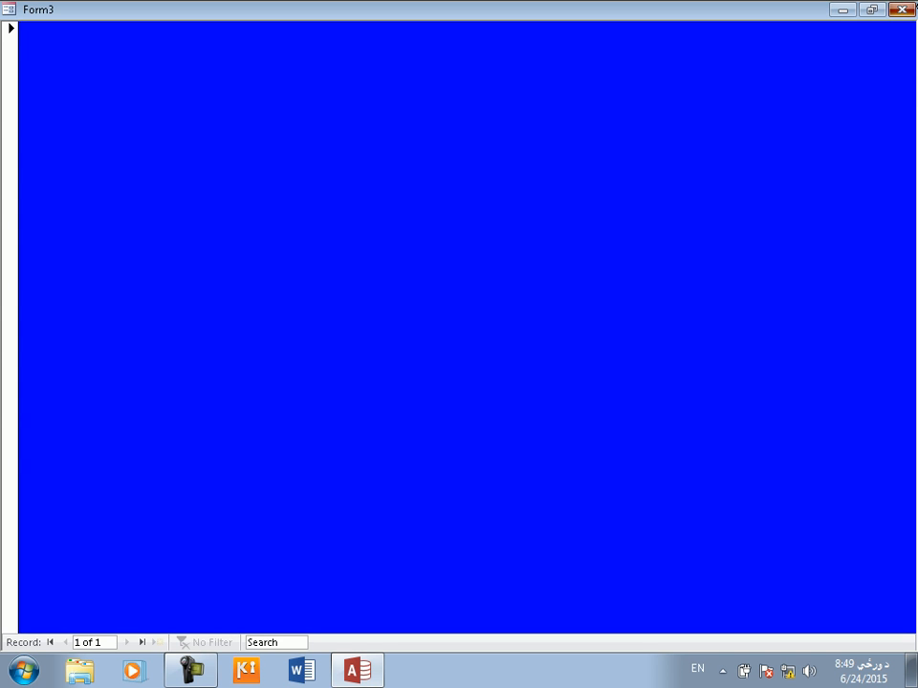
pyautogui.click(902, 8)
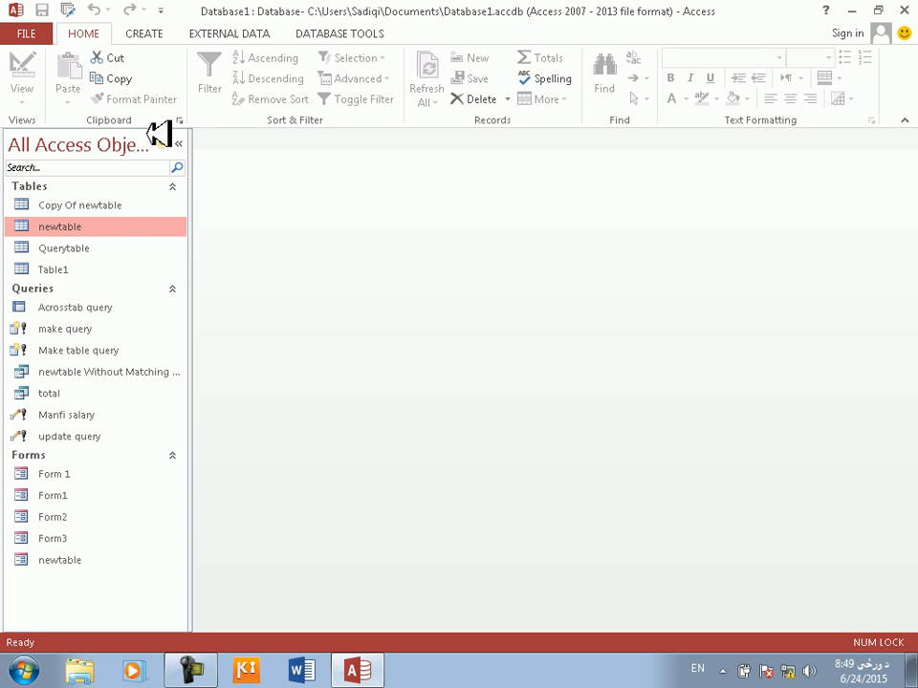
pyautogui.click(148, 33)
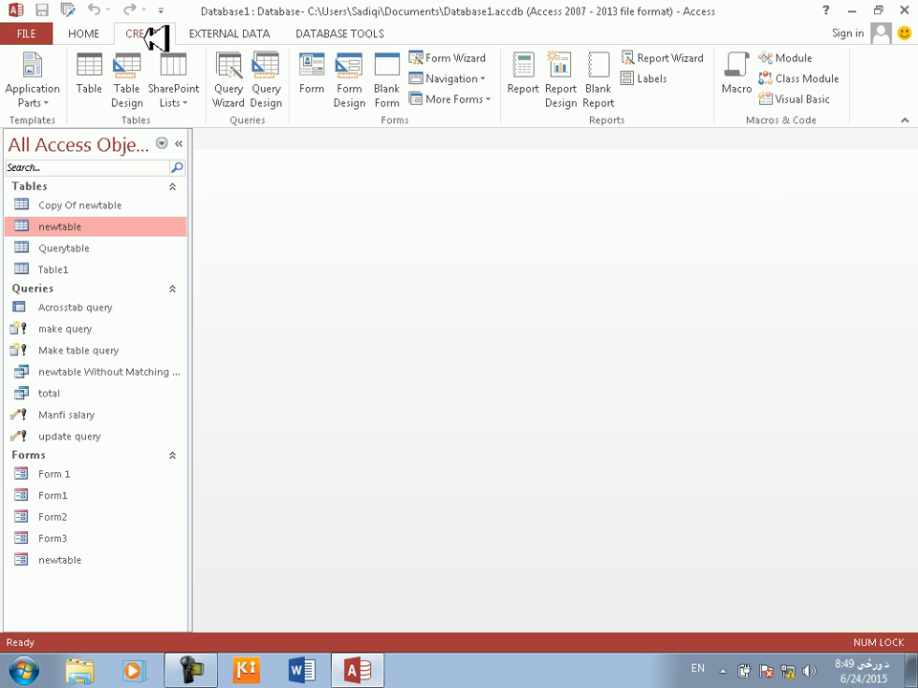
pyautogui.click(364, 93)
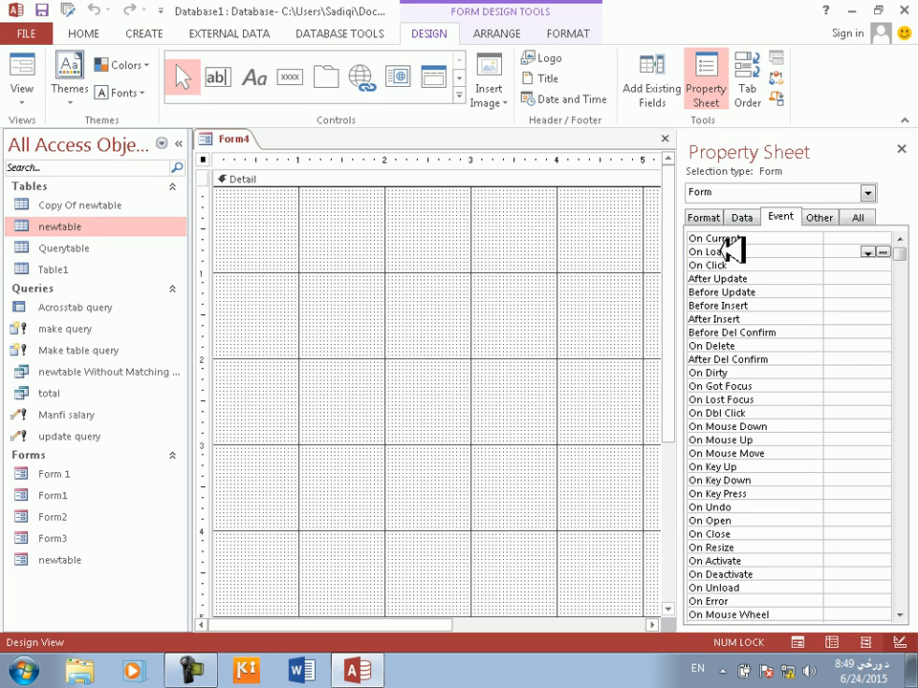
pyautogui.click(902, 148)
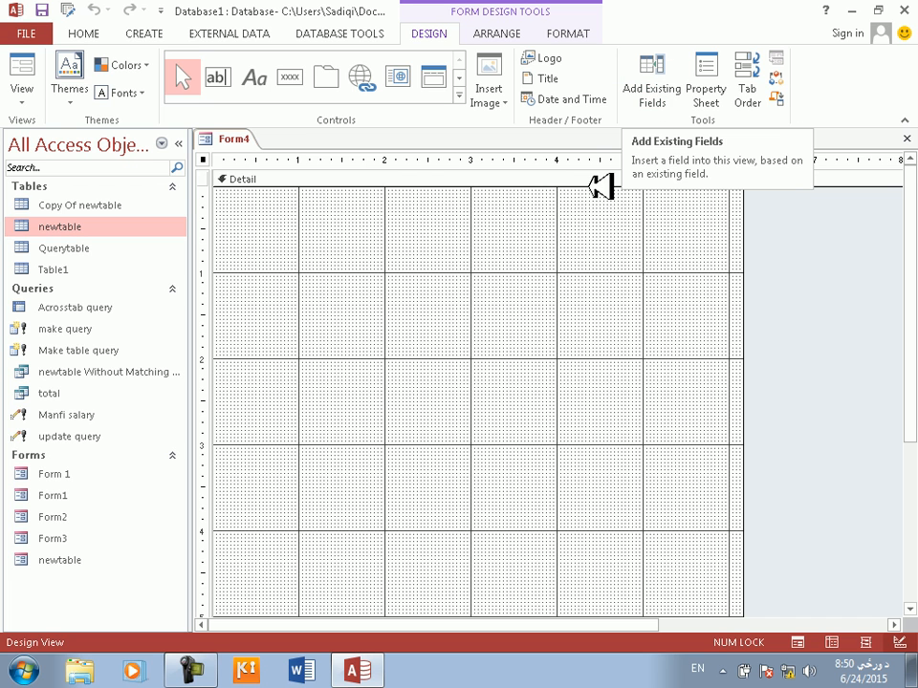
pyautogui.click(908, 139)
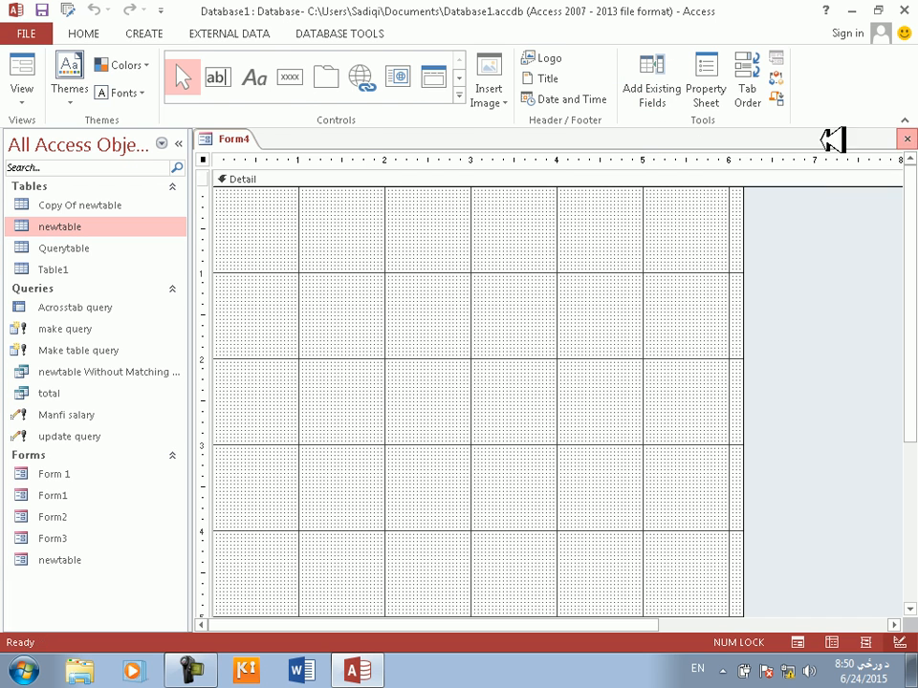
# Create a form based on the newtable table, preview it in Form View and switch it to Design View.
pyautogui.click(144, 34)
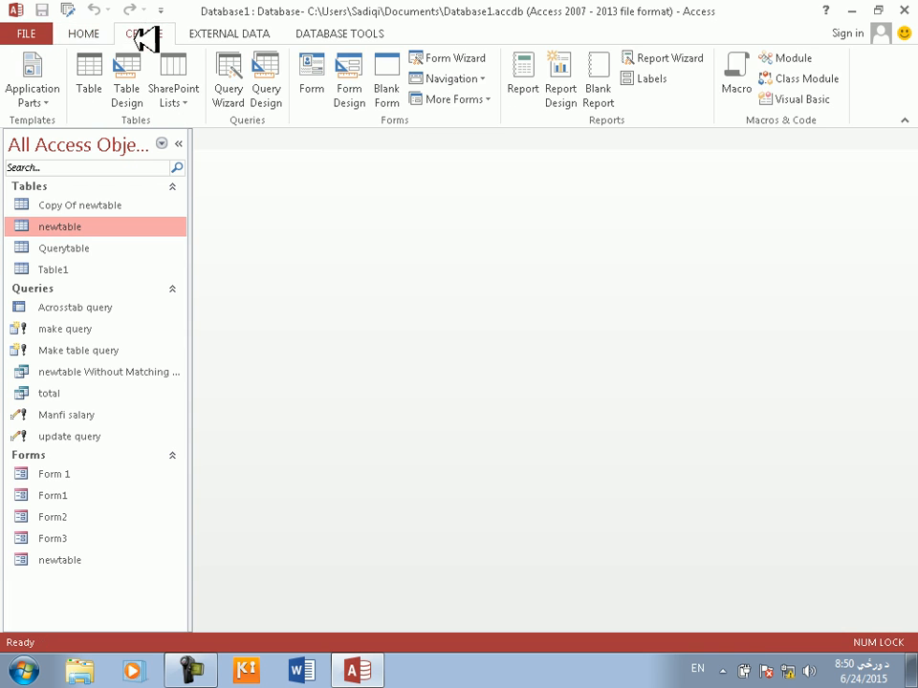
pyautogui.click(61, 247)
pyautogui.click(89, 228)
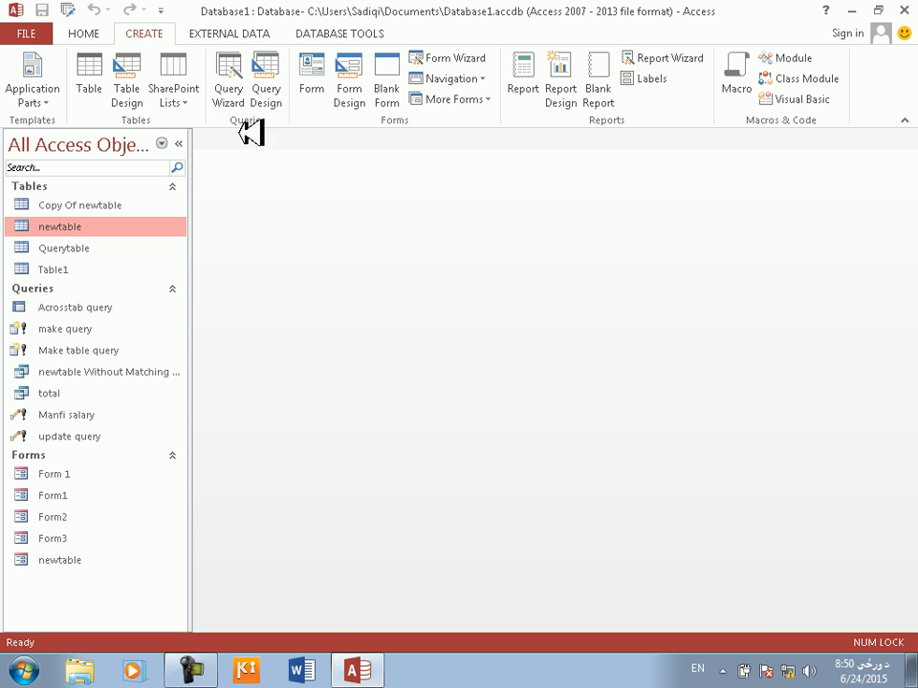
pyautogui.click(315, 78)
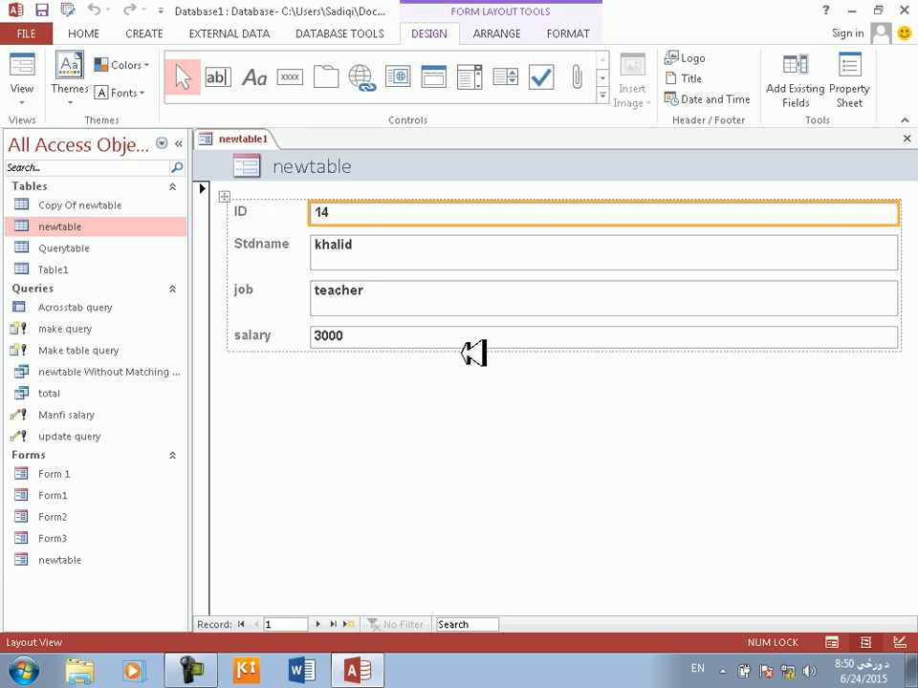
pyautogui.click(247, 163)
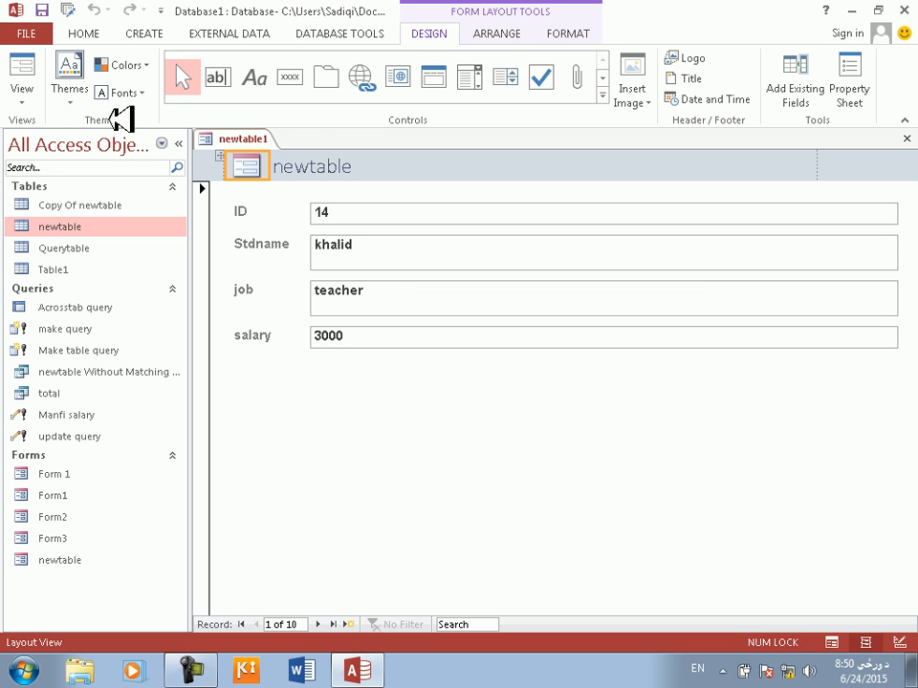
pyautogui.click(29, 59)
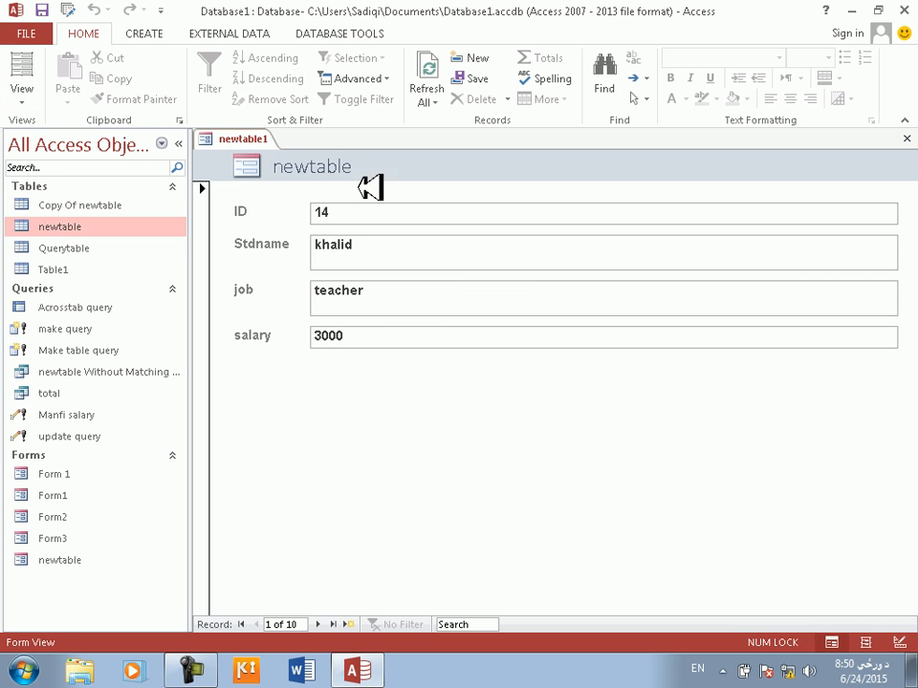
pyautogui.click(21, 67)
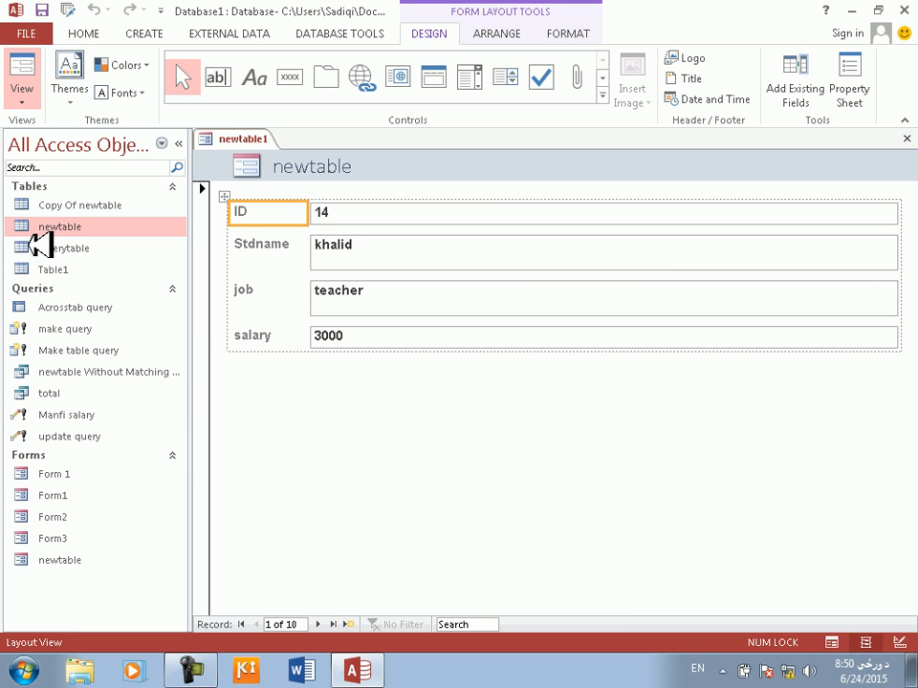
pyautogui.click(32, 216)
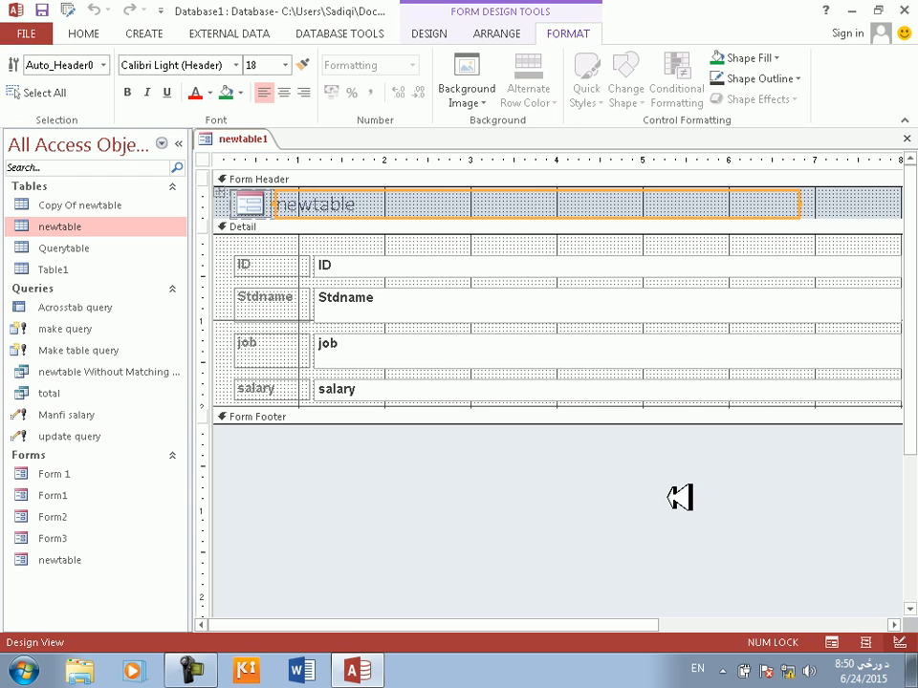
# Turn on the Pop Up property of the new form and close its property sheet.
pyautogui.rightClick(696, 505)
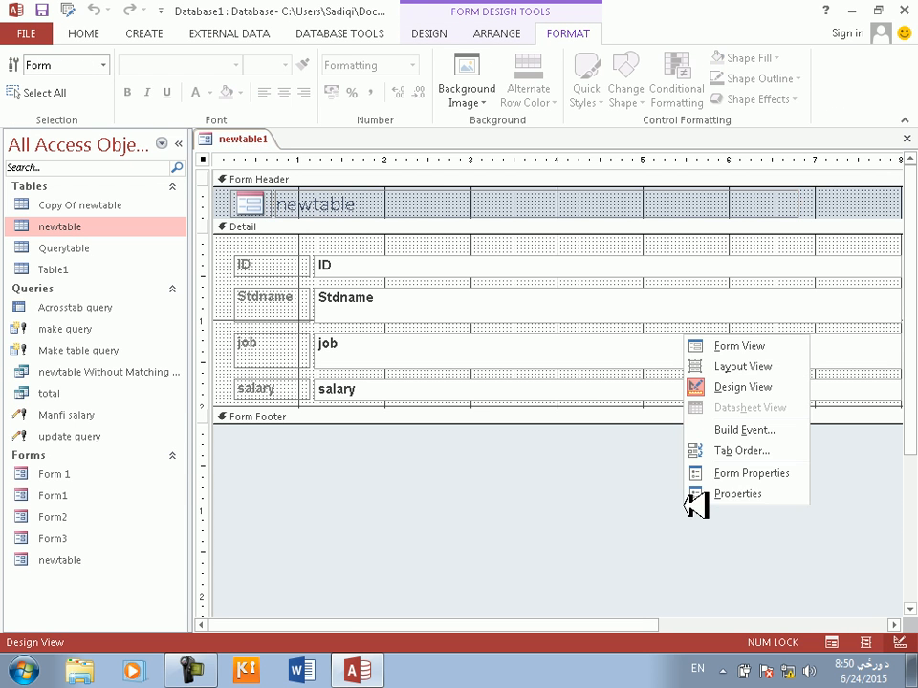
pyautogui.click(700, 495)
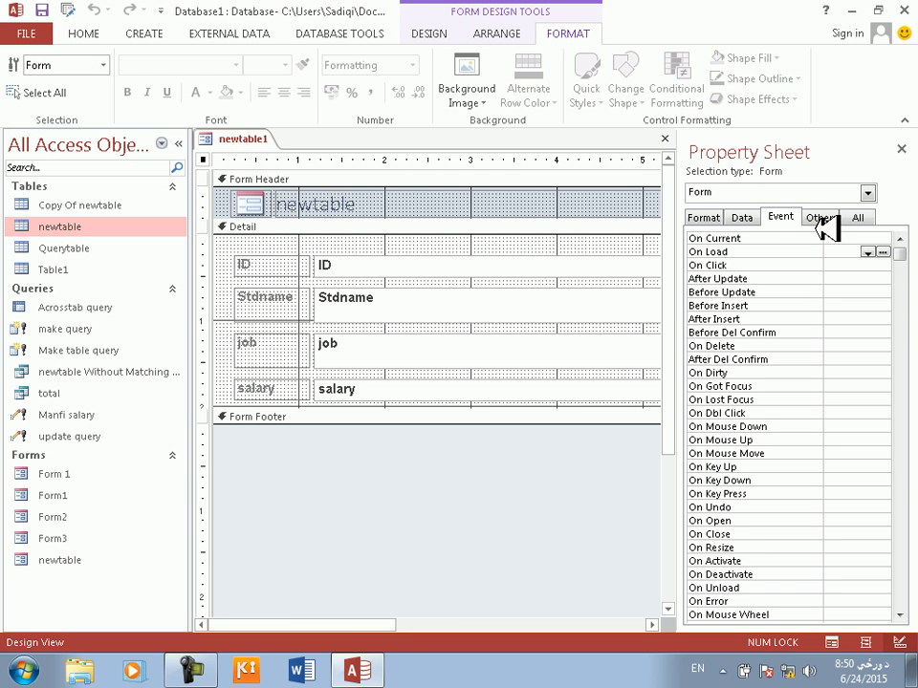
pyautogui.click(828, 218)
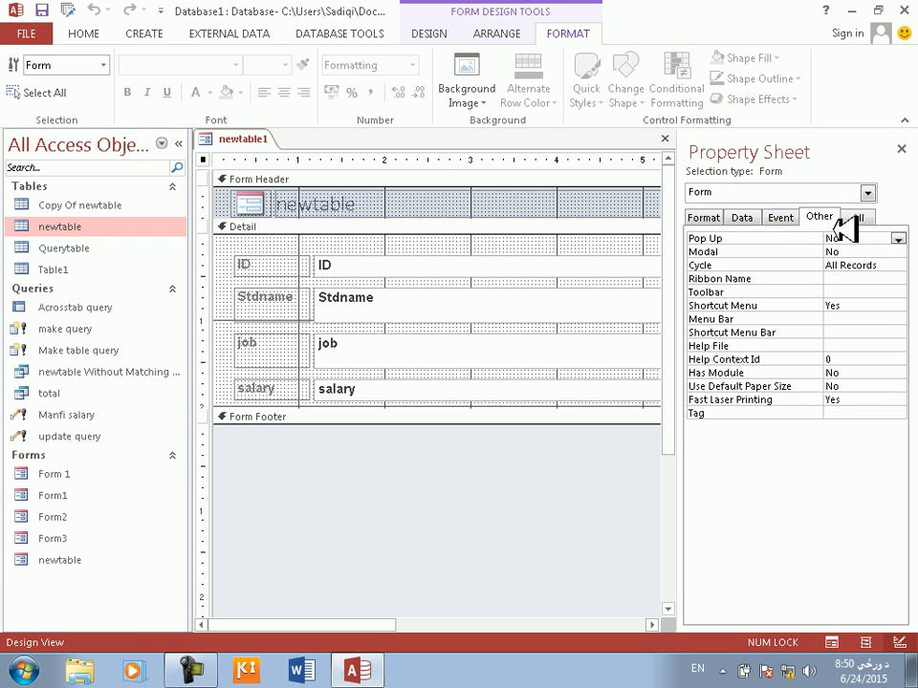
pyautogui.click(904, 148)
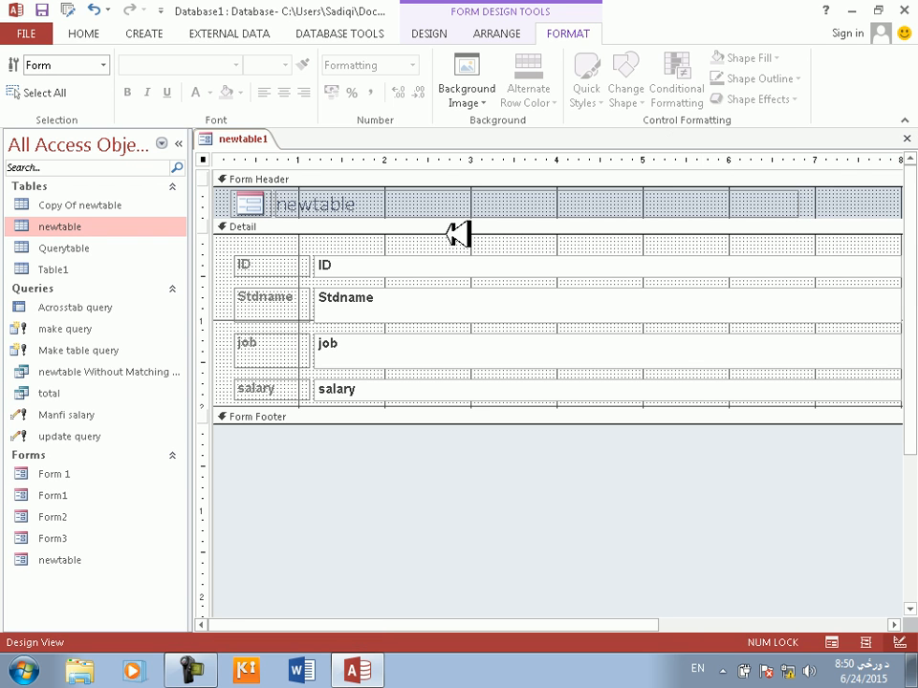
# Preview the pop-up form maximized in Form View and return it to Design View.
pyautogui.click(416, 34)
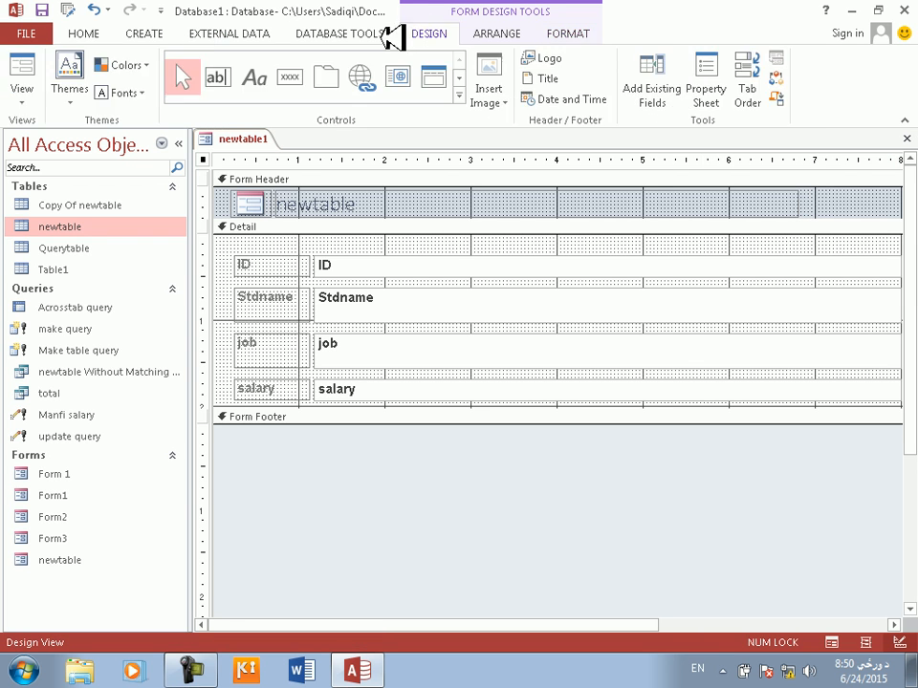
pyautogui.click(20, 67)
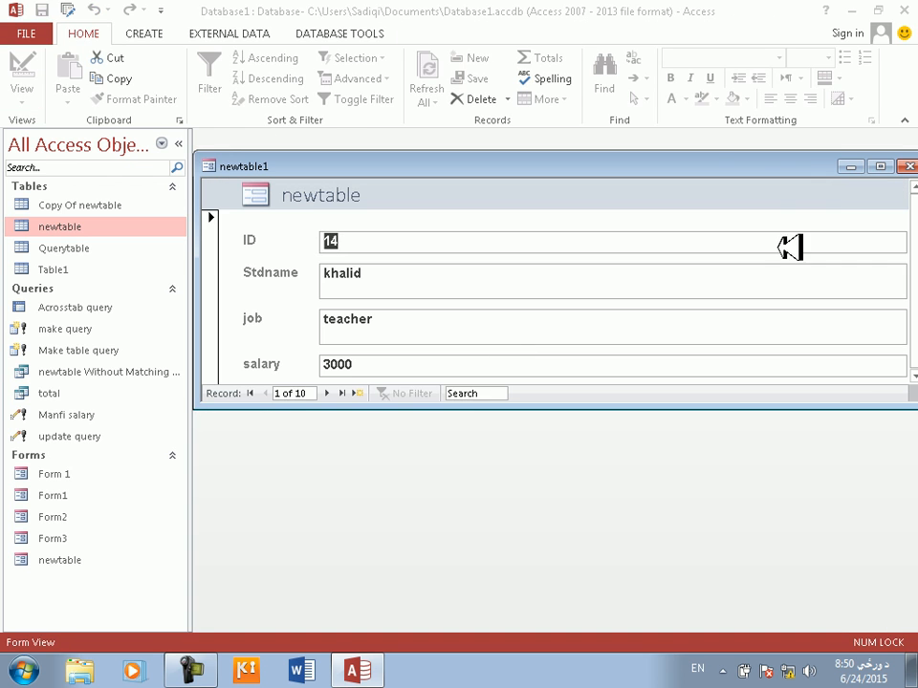
pyautogui.click(879, 167)
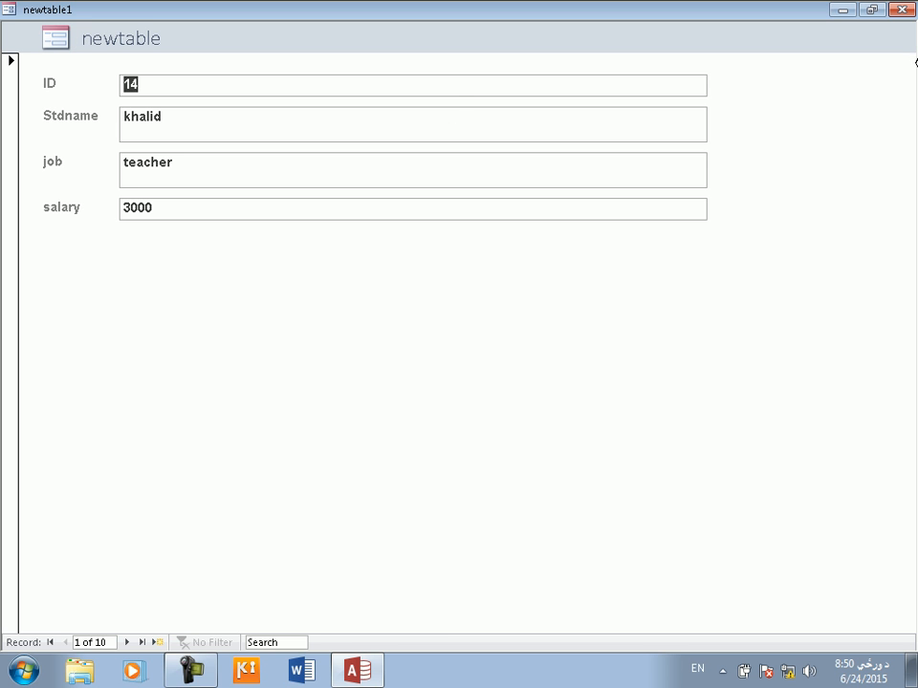
pyautogui.rightClick(793, 162)
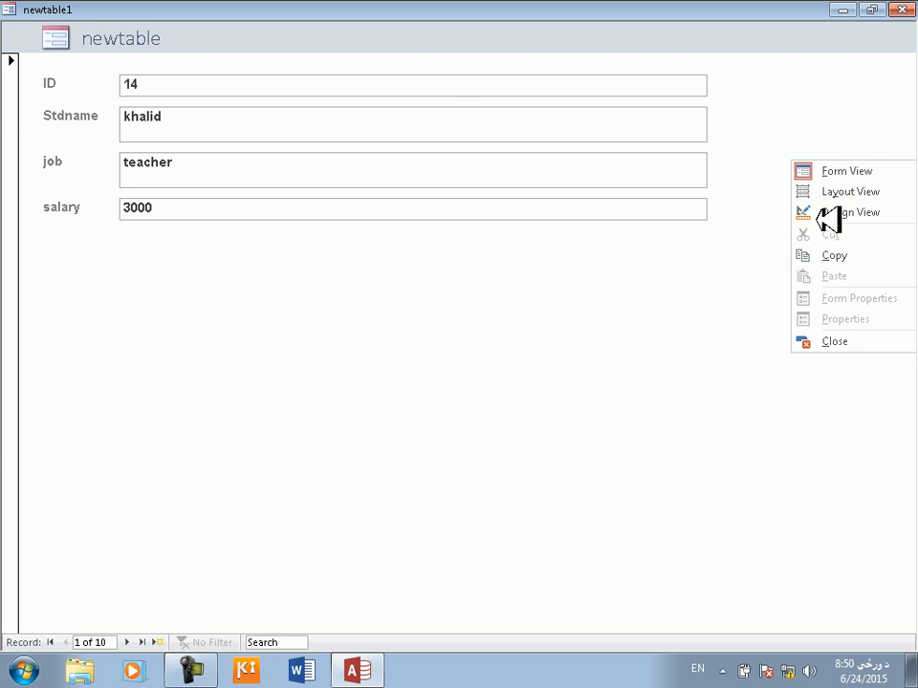
pyautogui.click(826, 213)
# Replace the form header's logo with IMG_21453175184522.jpeg from the Facebook folder on drive E:.
pyautogui.click(248, 204)
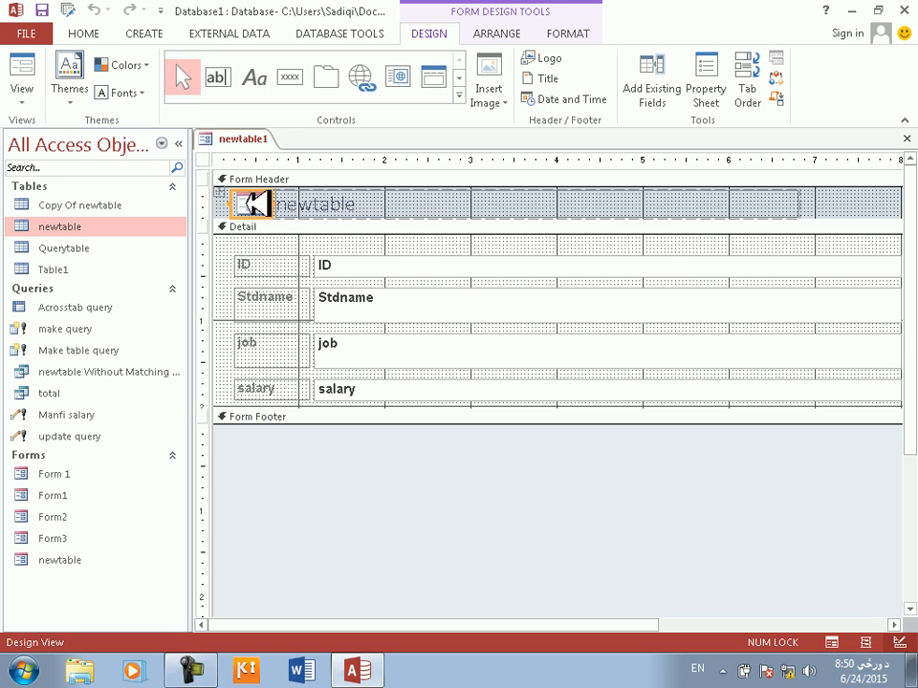
pyautogui.click(567, 62)
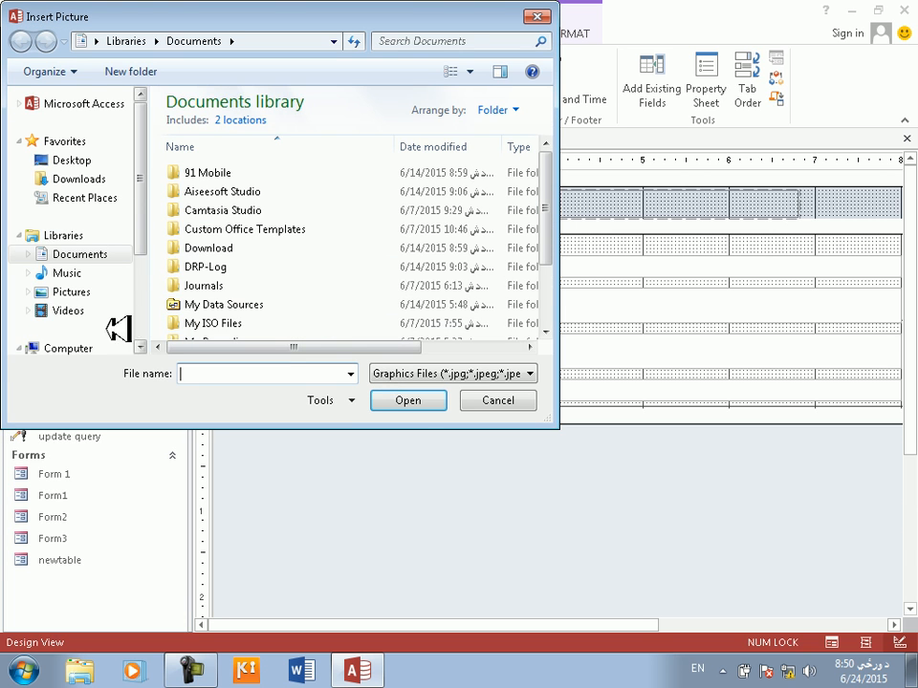
pyautogui.click(107, 348)
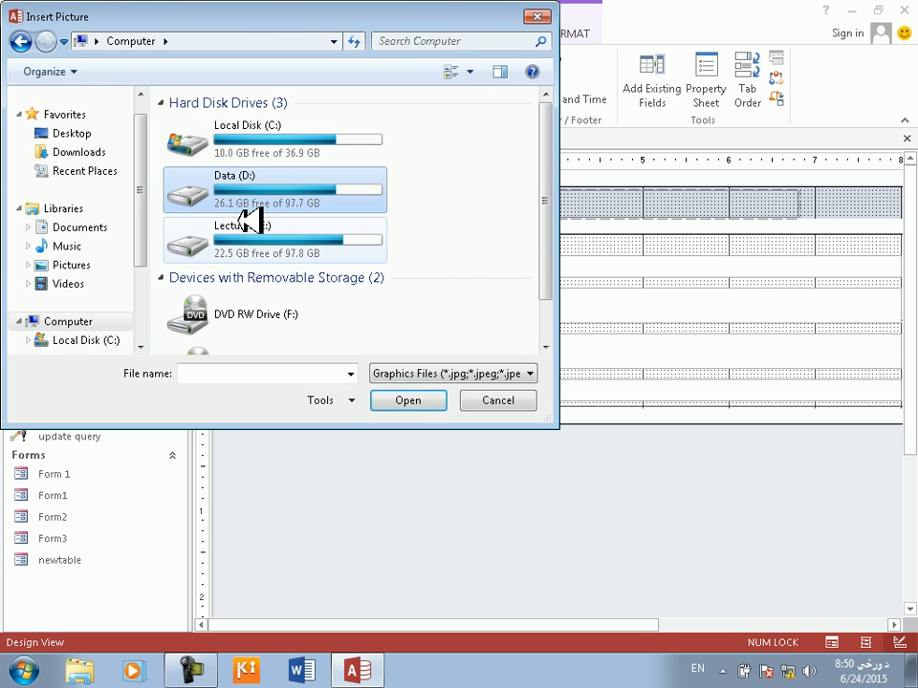
pyautogui.doubleClick(249, 224)
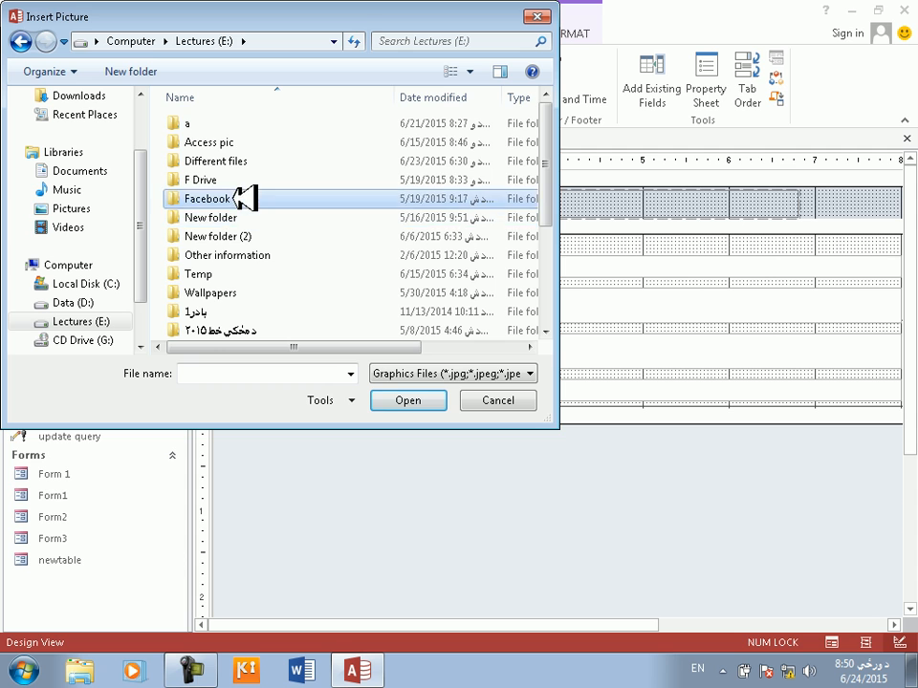
pyautogui.doubleClick(242, 198)
pyautogui.click(247, 287)
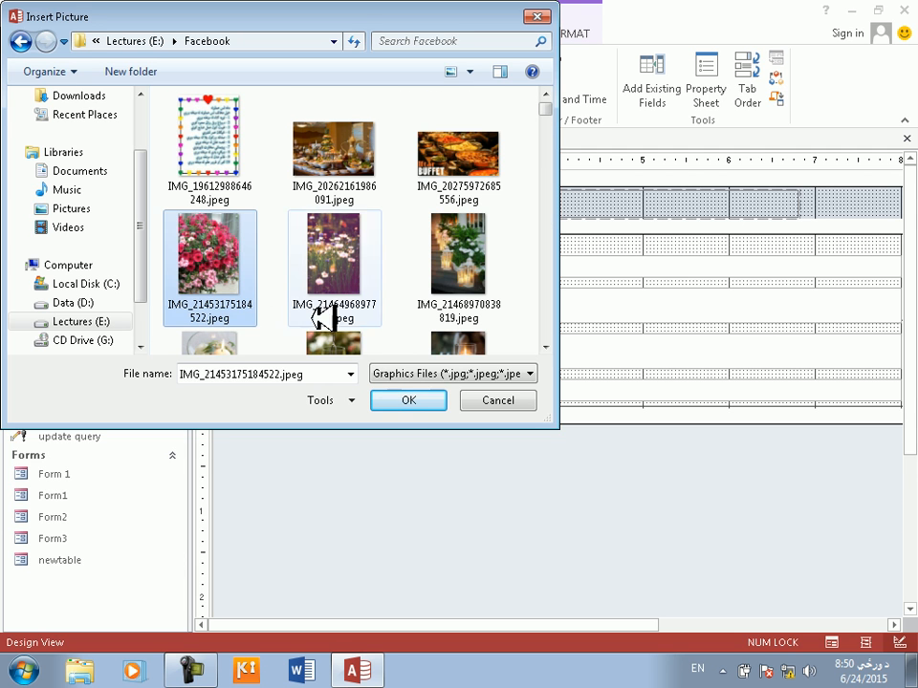
pyautogui.click(409, 398)
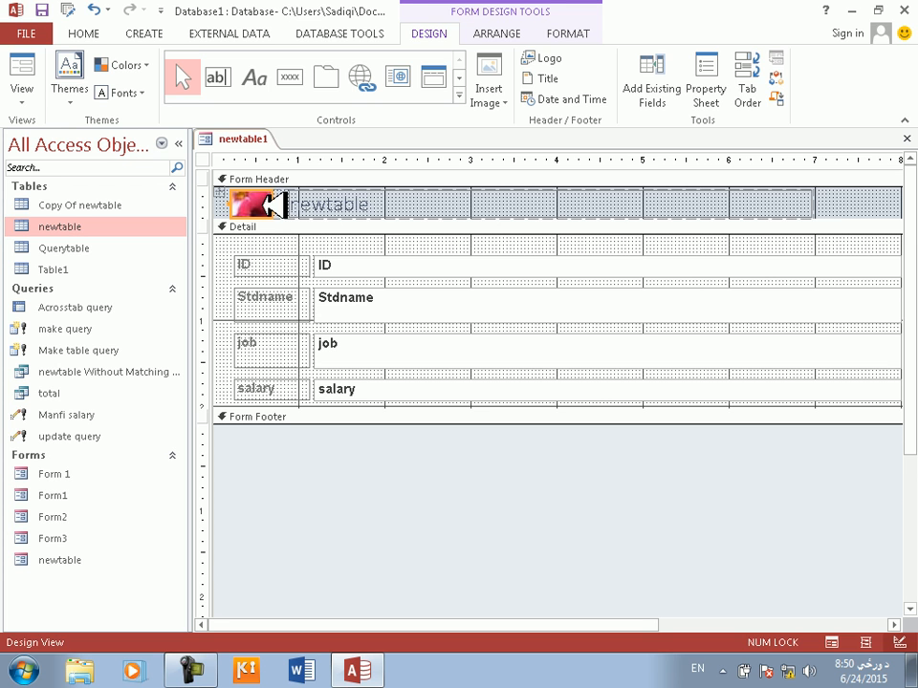
# Check the new logo in the maximized Form View and go back to Design View.
pyautogui.click(21, 69)
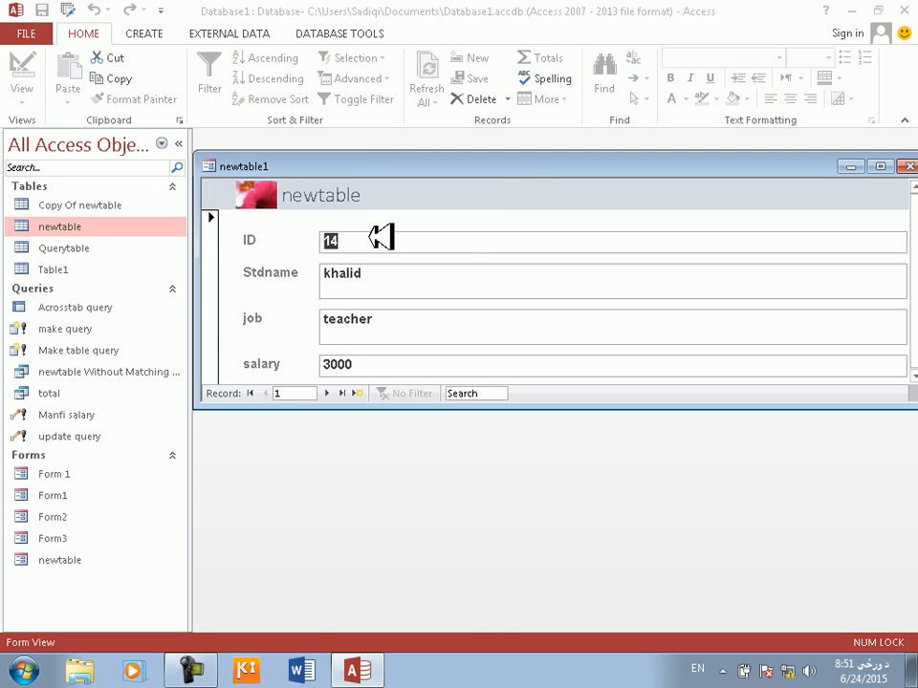
pyautogui.doubleClick(503, 154)
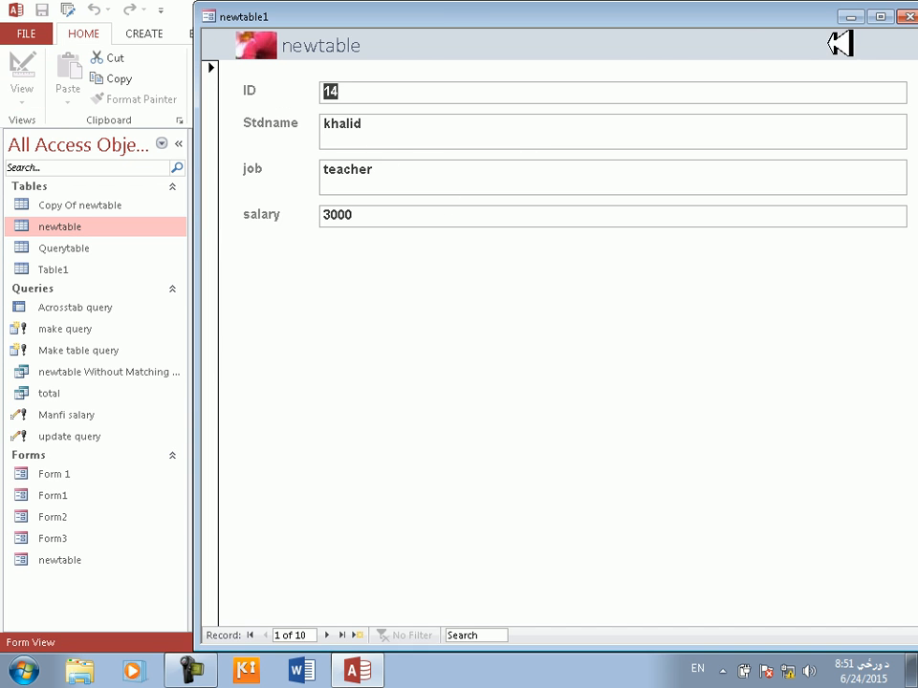
pyautogui.click(880, 17)
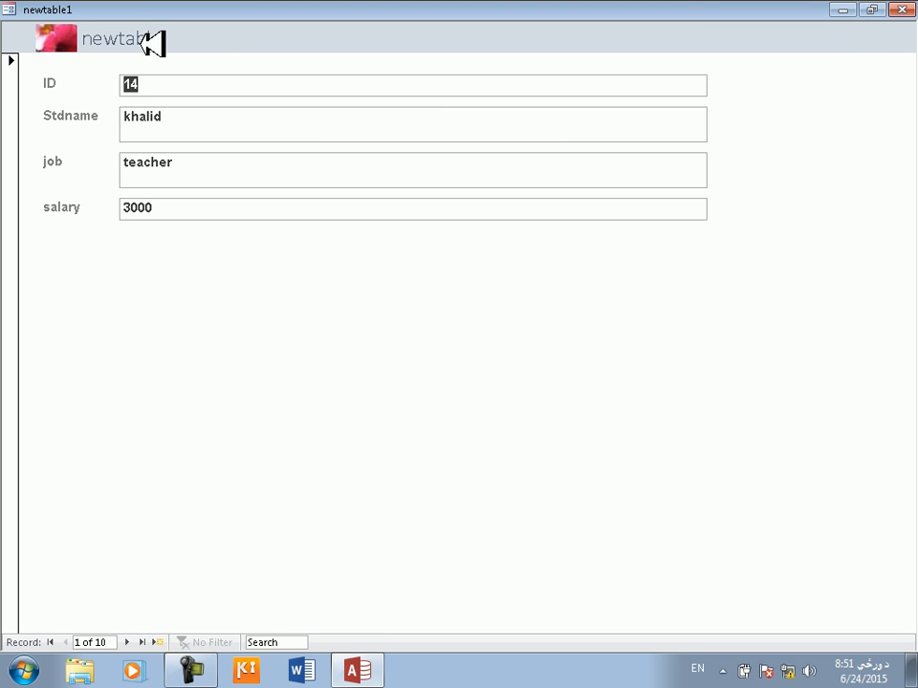
pyautogui.rightClick(473, 354)
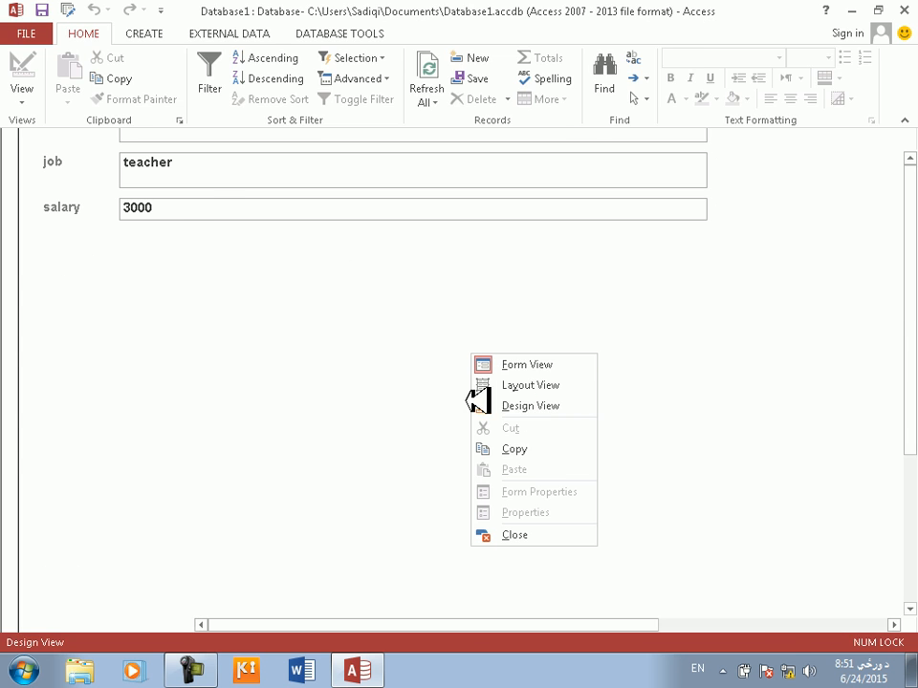
pyautogui.click(478, 403)
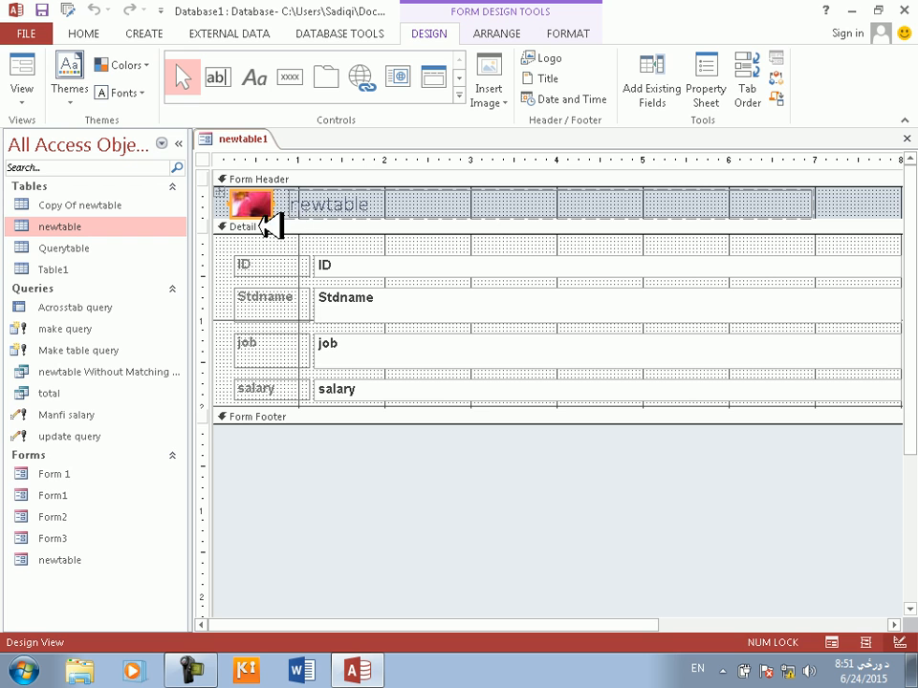
# Enlarge the logo picture in the form header to about 0.7 by 0.5 inches.
pyautogui.moveTo(238, 219); pyautogui.dragTo(300, 231)
pyautogui.click(278, 212)
pyautogui.click(315, 280)
# Change the form header's title to "My student result sheet".
pyautogui.click(375, 206)
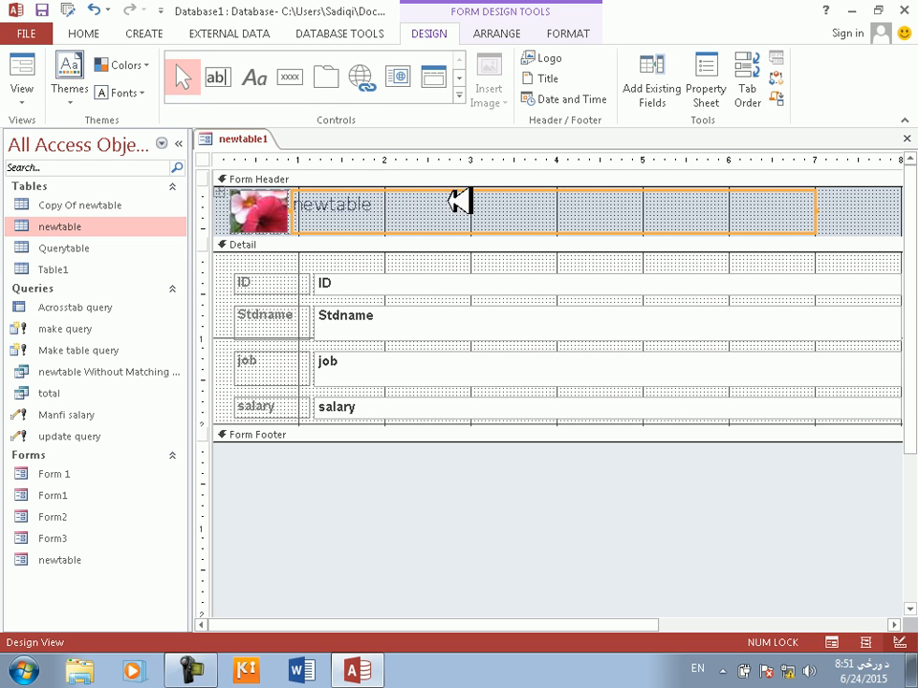
pyautogui.click(560, 79)
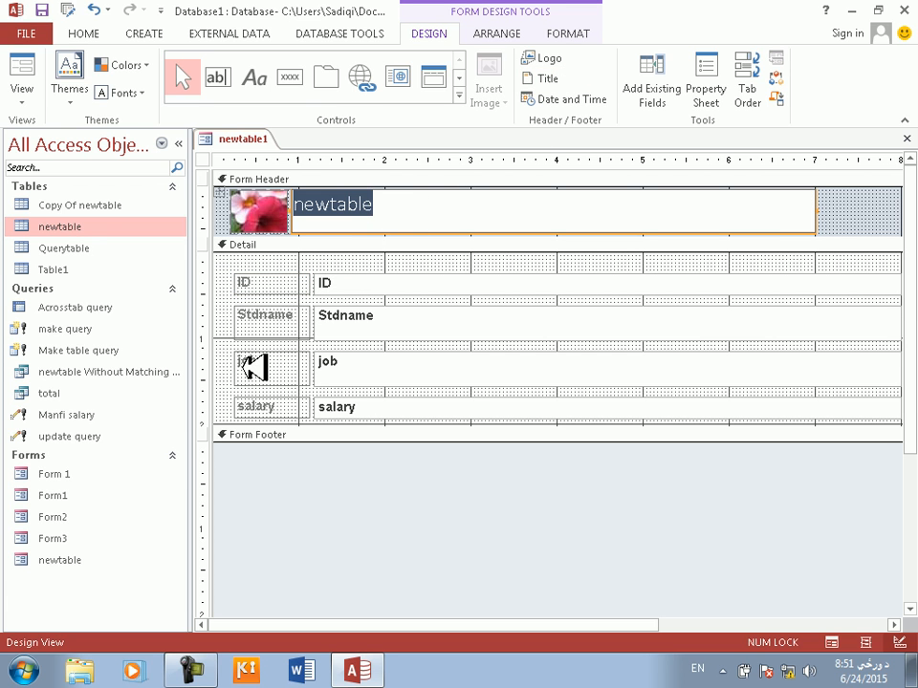
pyautogui.write('My student result sheet')
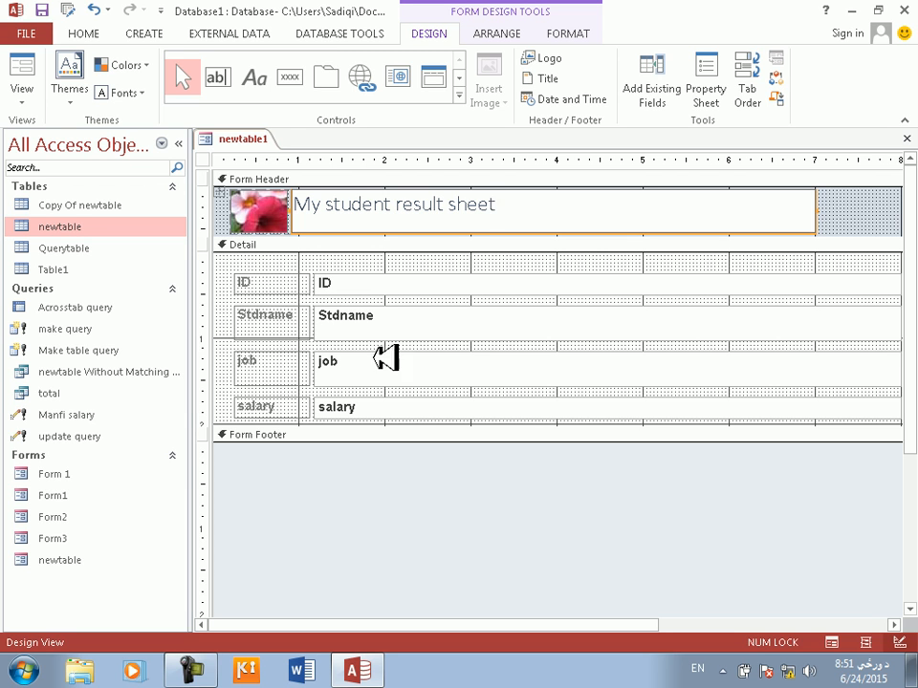
pyautogui.click(832, 210)
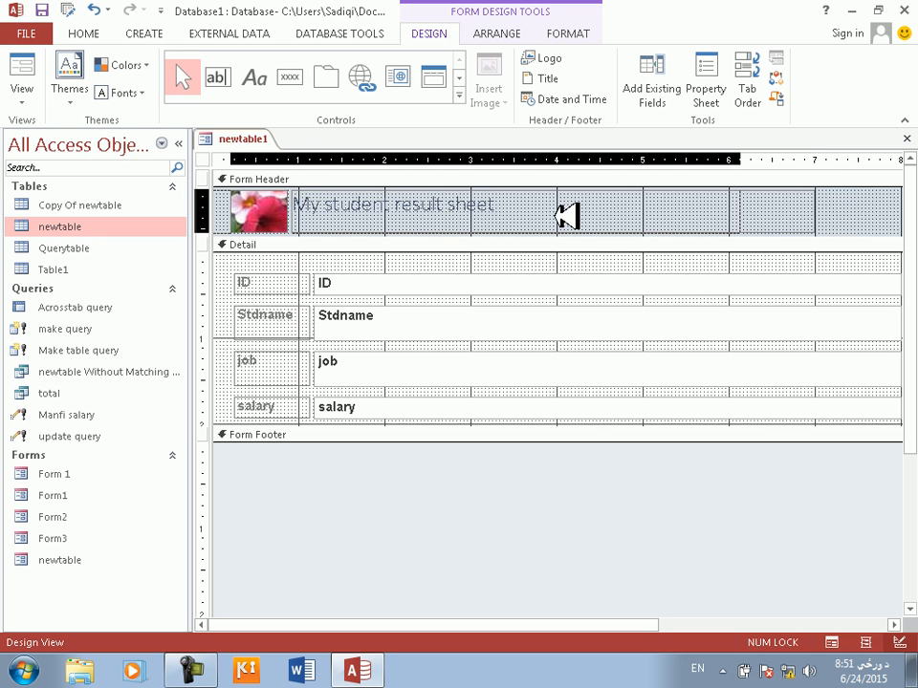
pyautogui.press('Delete')
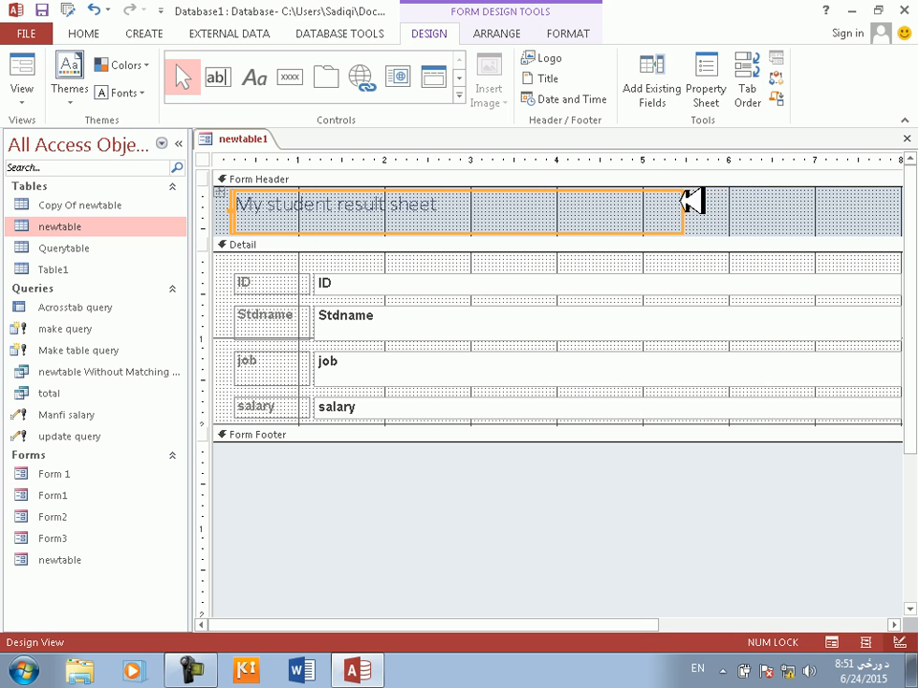
pyautogui.moveTo(696, 209)
pyautogui.mouseDown()
pyautogui.moveTo(491, 210)
pyautogui.moveTo(680, 217)
pyautogui.moveTo(702, 205)
pyautogui.mouseUp()
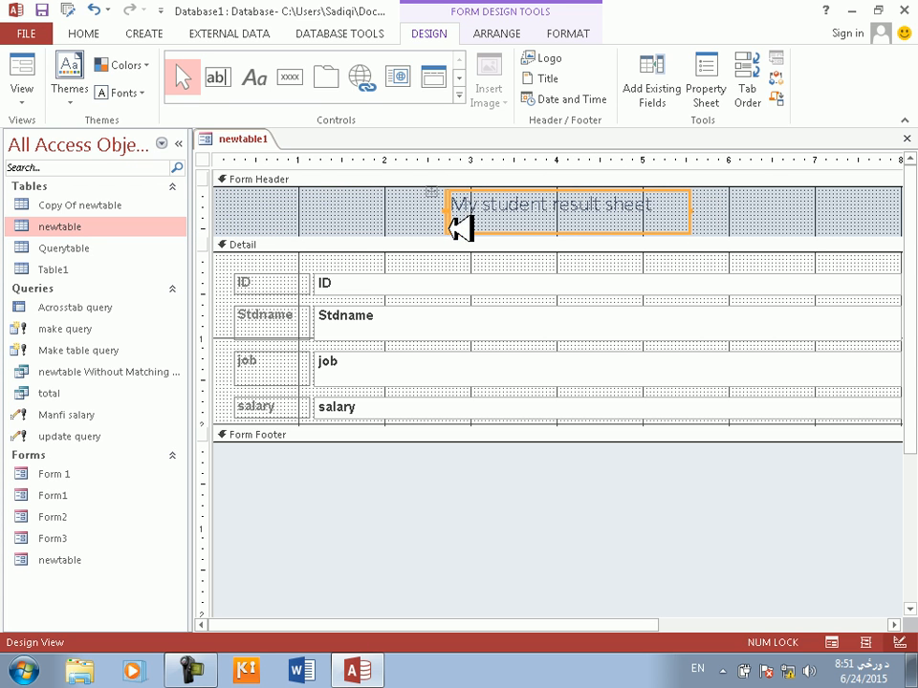
pyautogui.hotkey('ctrl', 'z')
pyautogui.hotkey('ctrl', 'z')
pyautogui.hotkey('ctrl', 'z')
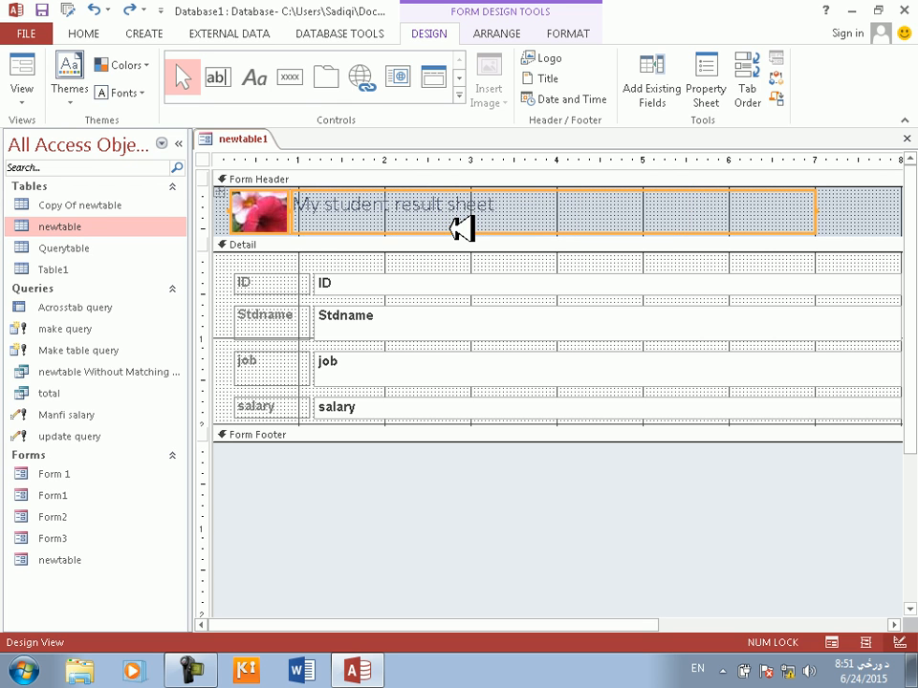
# Shift the header's logo and title toward the middle, with the title about 3 inches wide, and make the title bold and italic.
pyautogui.moveTo(827, 213); pyautogui.dragTo(662, 217)
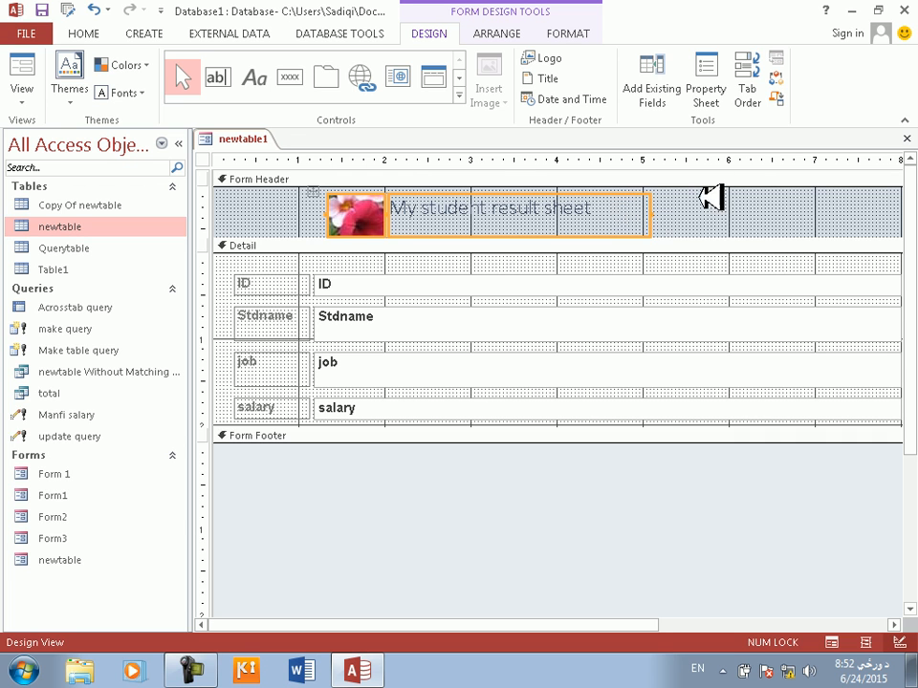
pyautogui.doubleClick(608, 209)
pyautogui.moveTo(608, 208); pyautogui.dragTo(384, 182)
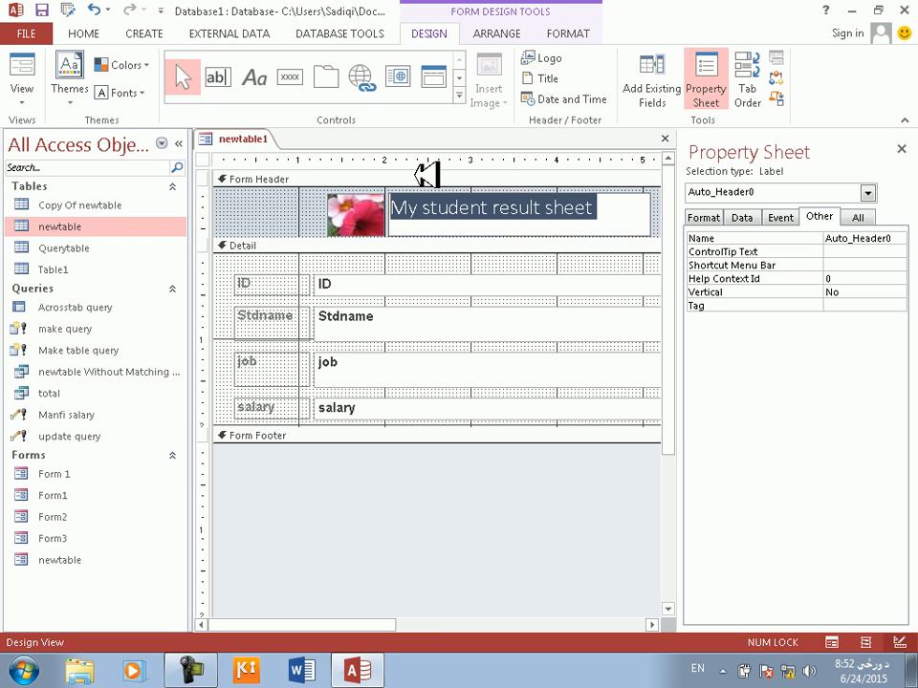
pyautogui.click(574, 33)
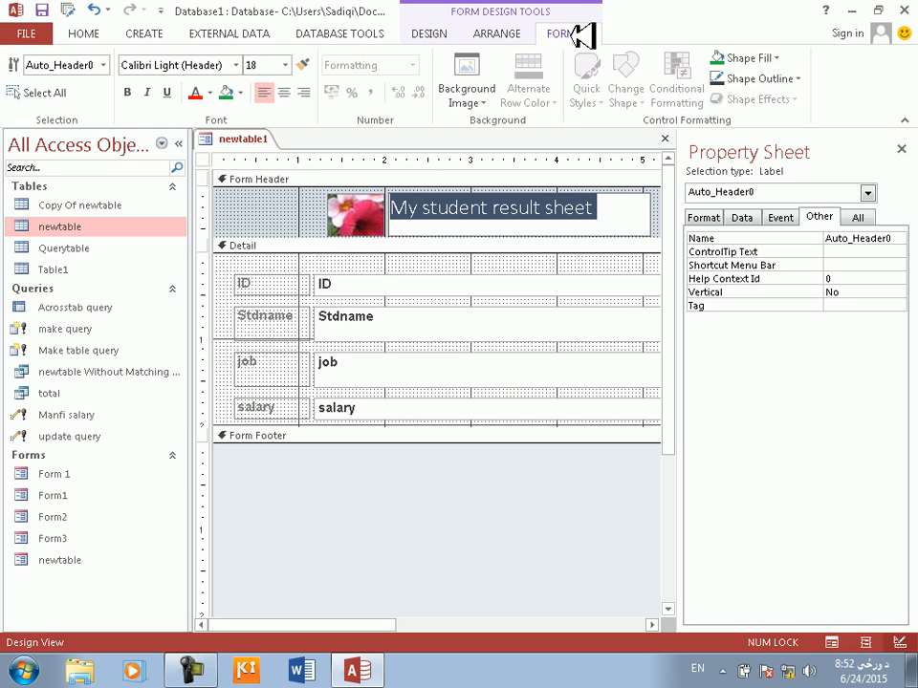
pyautogui.click(133, 93)
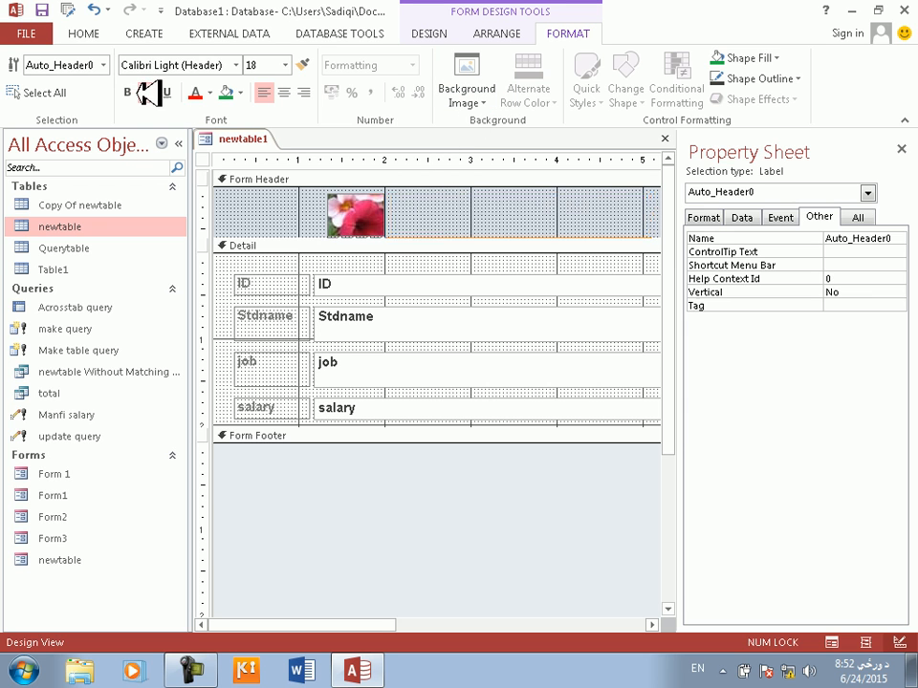
pyautogui.click(146, 93)
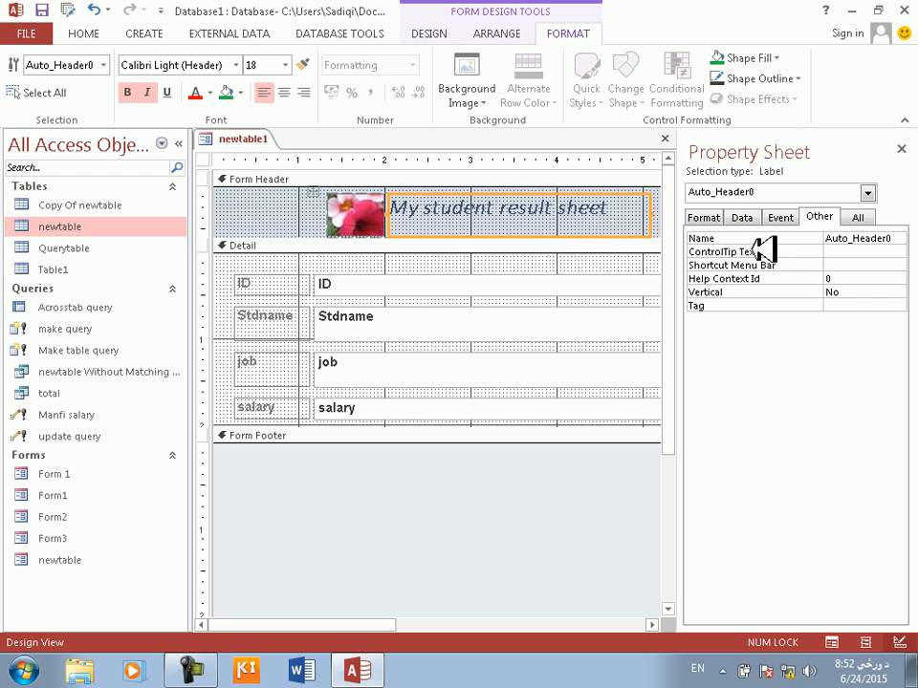
# Clear the text of the existing title in the form header.
pyautogui.click(559, 216)
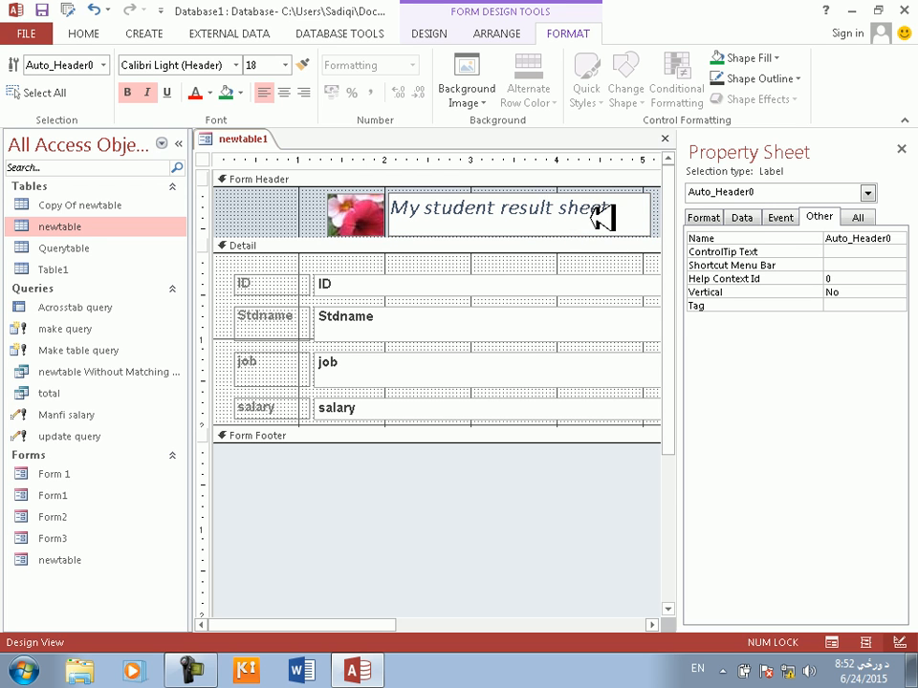
pyautogui.moveTo(633, 205); pyautogui.dragTo(404, 206)
pyautogui.press('Delete')
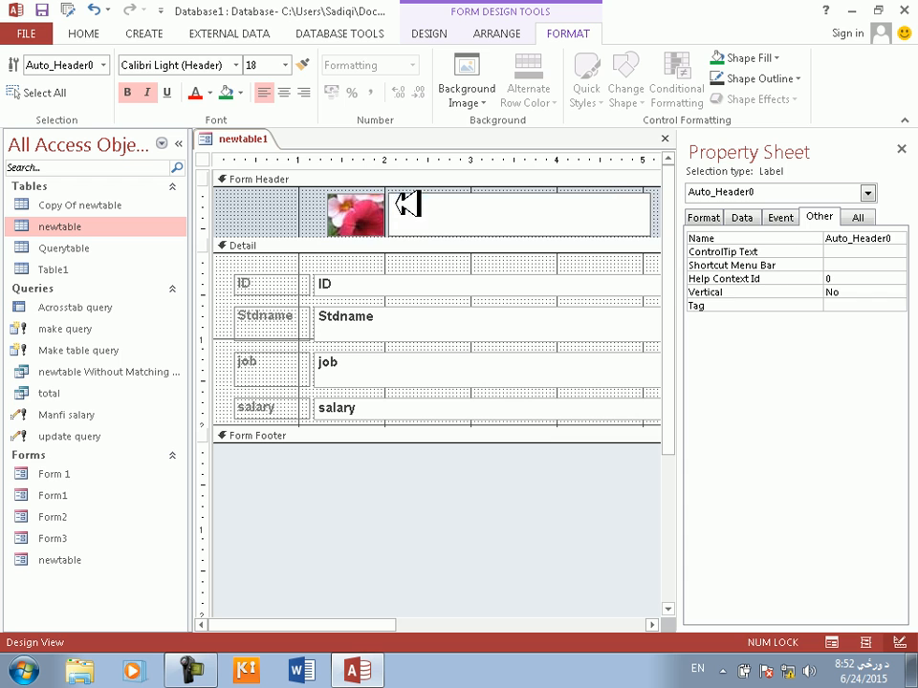
pyautogui.click(531, 536)
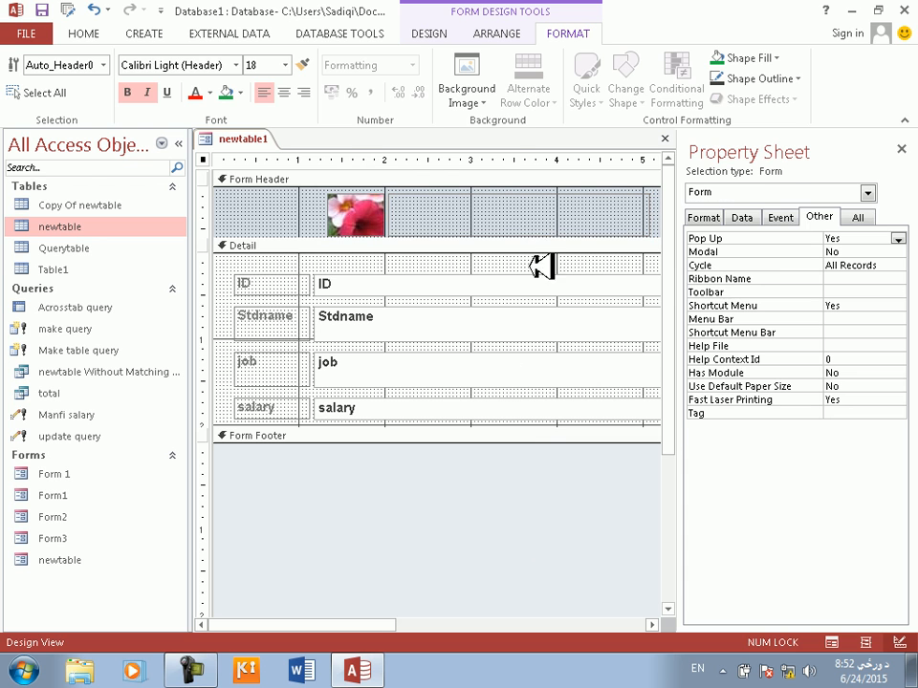
# Add a label about 3.4 by 0.5 inches beside the header logo, reading "My student result sheet".
pyautogui.click(426, 34)
pyautogui.click(271, 84)
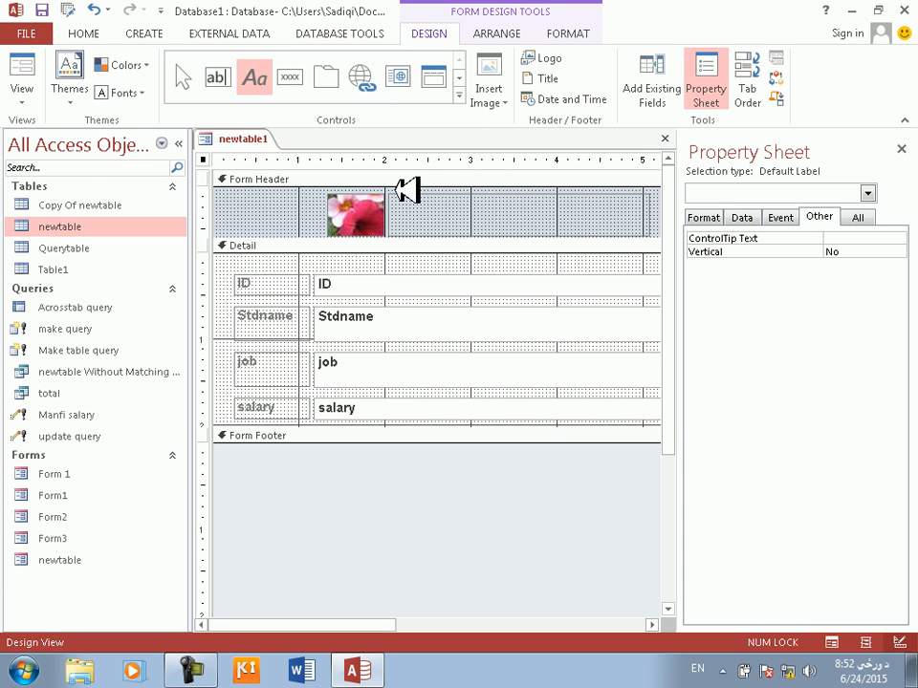
pyautogui.moveTo(401, 189); pyautogui.dragTo(651, 230)
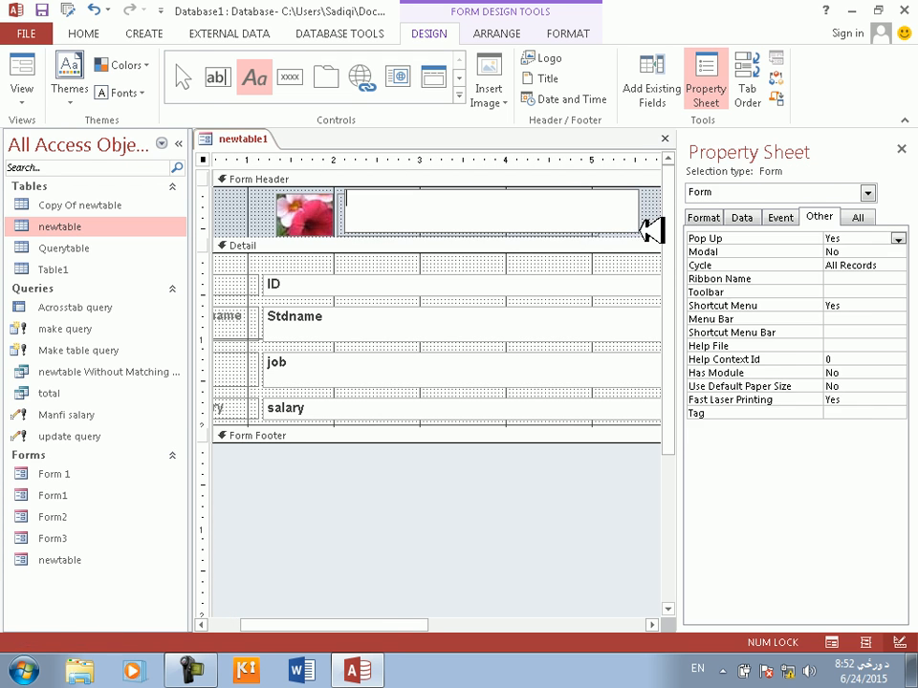
pyautogui.write('My student result sheet')
# Format the new header label as bold black text at font size 18.
pyautogui.moveTo(502, 199); pyautogui.dragTo(412, 145)
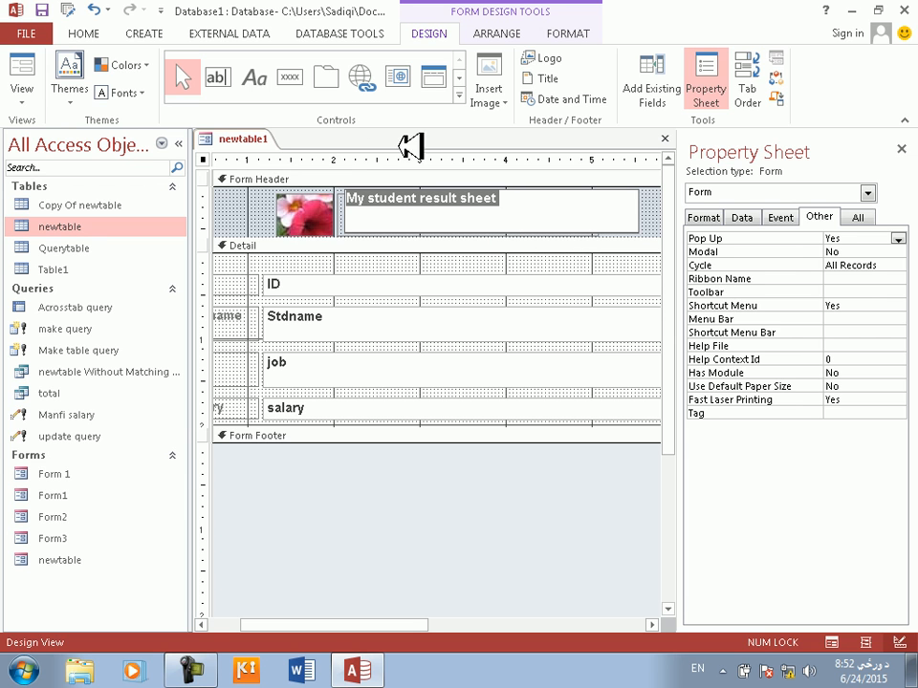
pyautogui.click(564, 33)
pyautogui.click(379, 279)
pyautogui.click(434, 199)
pyautogui.click(127, 92)
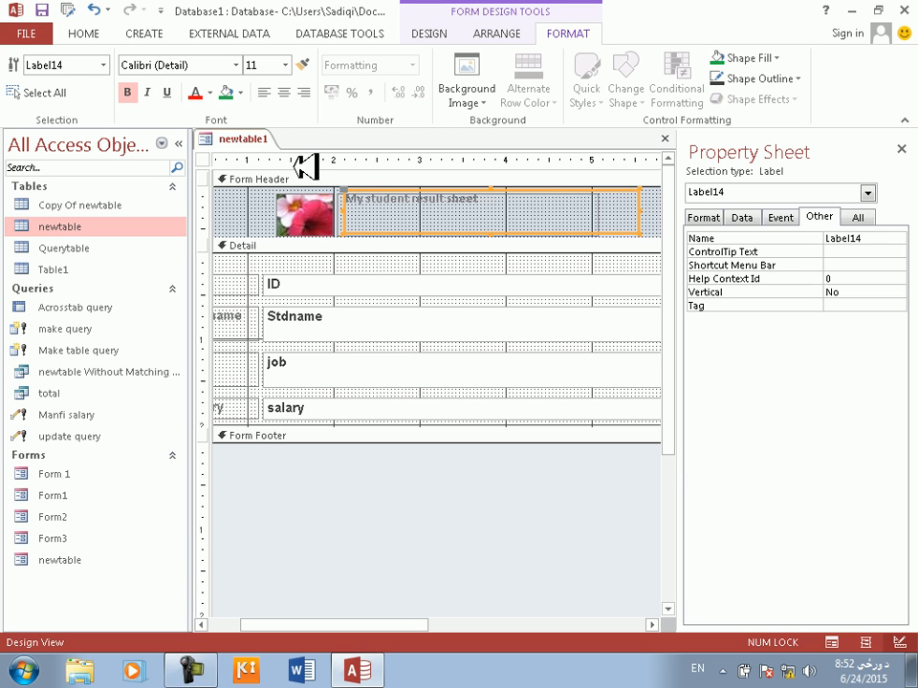
pyautogui.moveTo(498, 204); pyautogui.dragTo(344, 199)
pyautogui.click(131, 97)
pyautogui.click(131, 96)
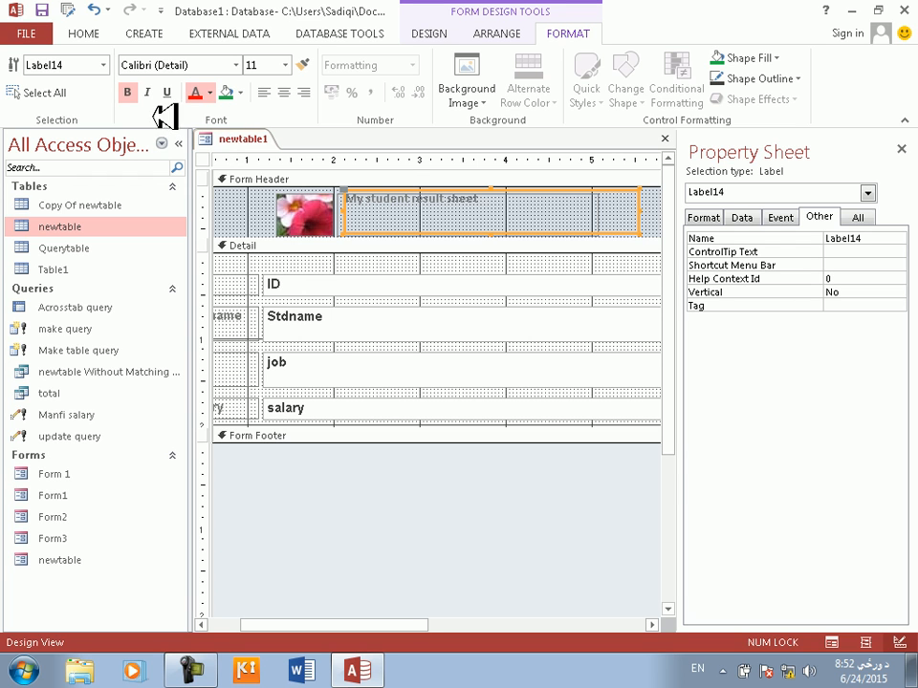
pyautogui.click(213, 153)
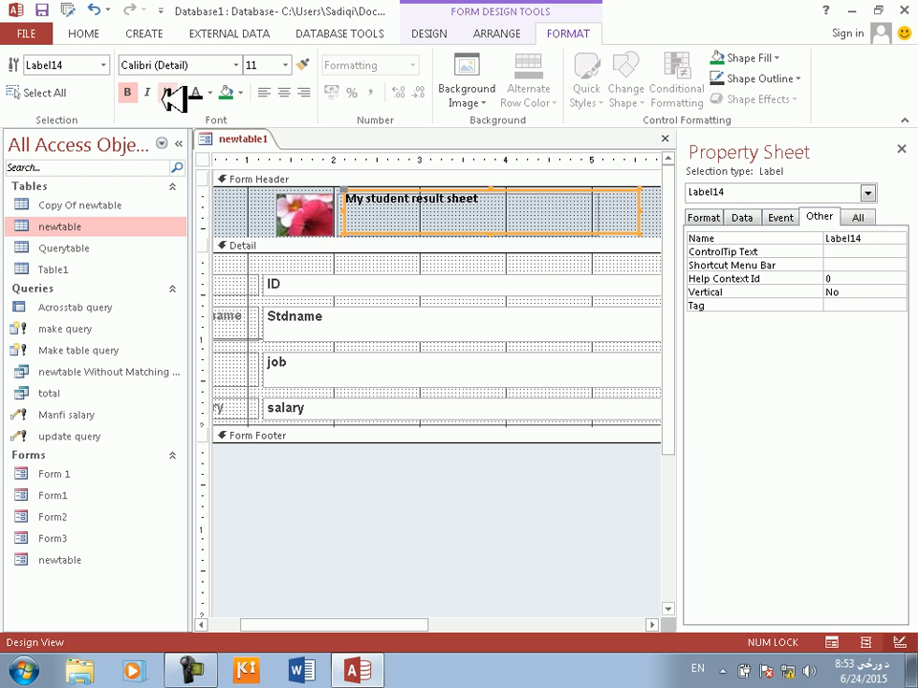
pyautogui.click(274, 65)
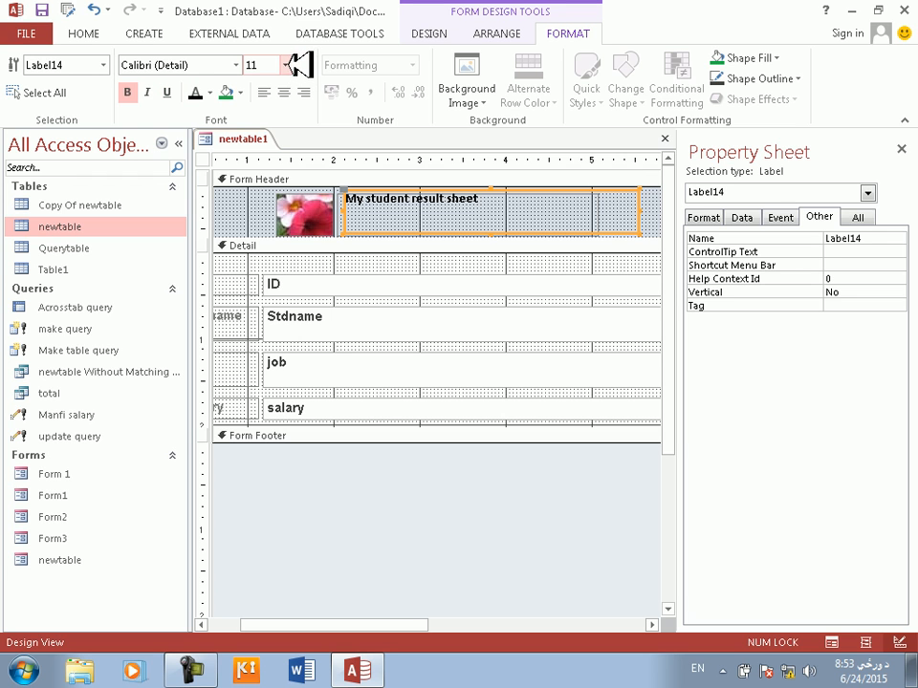
pyautogui.write('18')
pyautogui.press('Return')
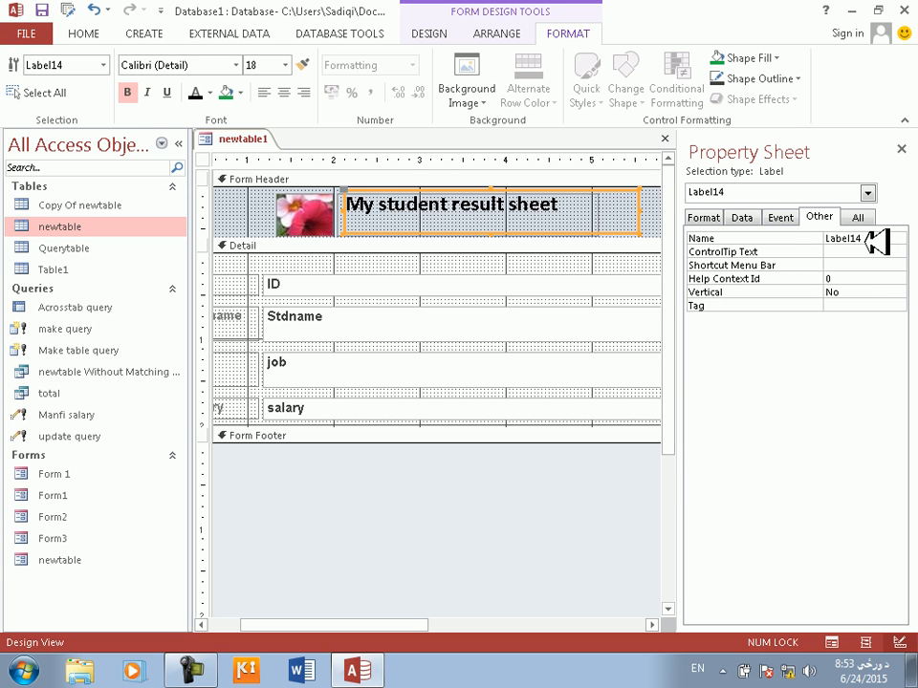
# Set the form's timer interval to 500 and create an event procedure for its On Timer event.
pyautogui.click(580, 512)
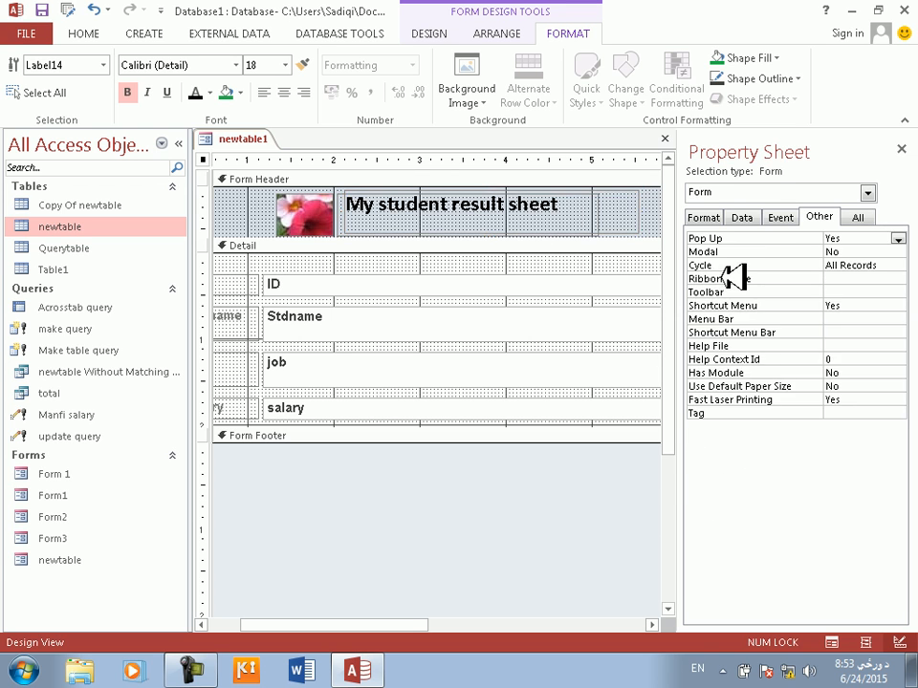
pyautogui.click(780, 218)
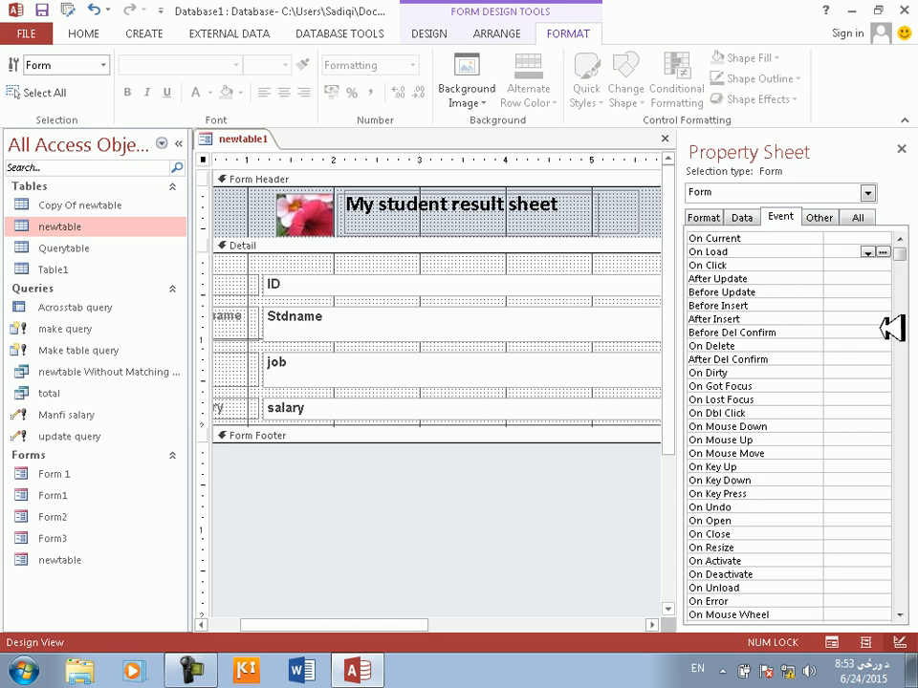
pyautogui.moveTo(903, 254); pyautogui.dragTo(896, 470)
pyautogui.click(744, 478)
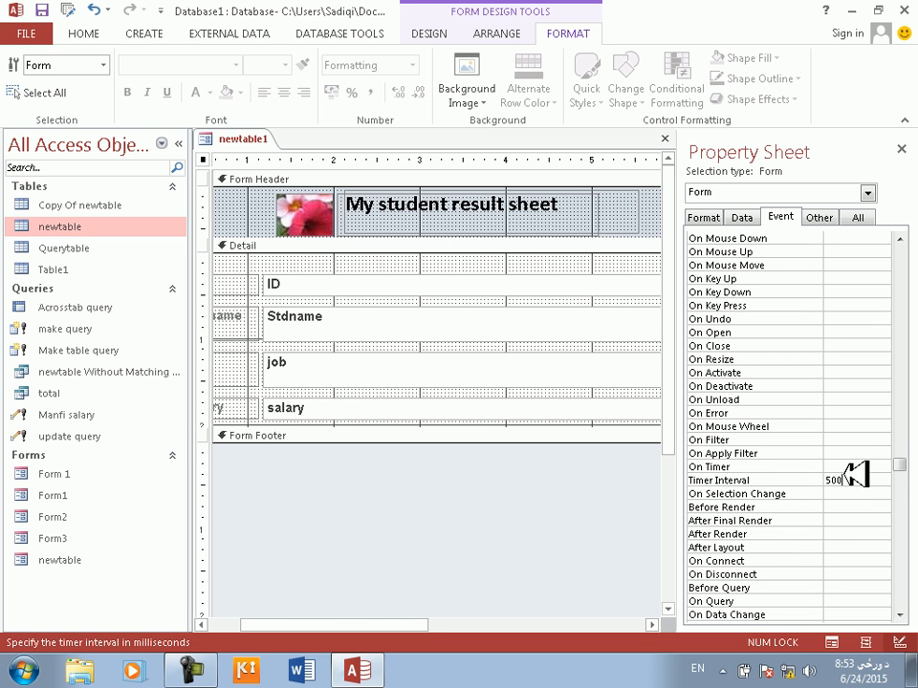
pyautogui.click(868, 467)
pyautogui.click(884, 468)
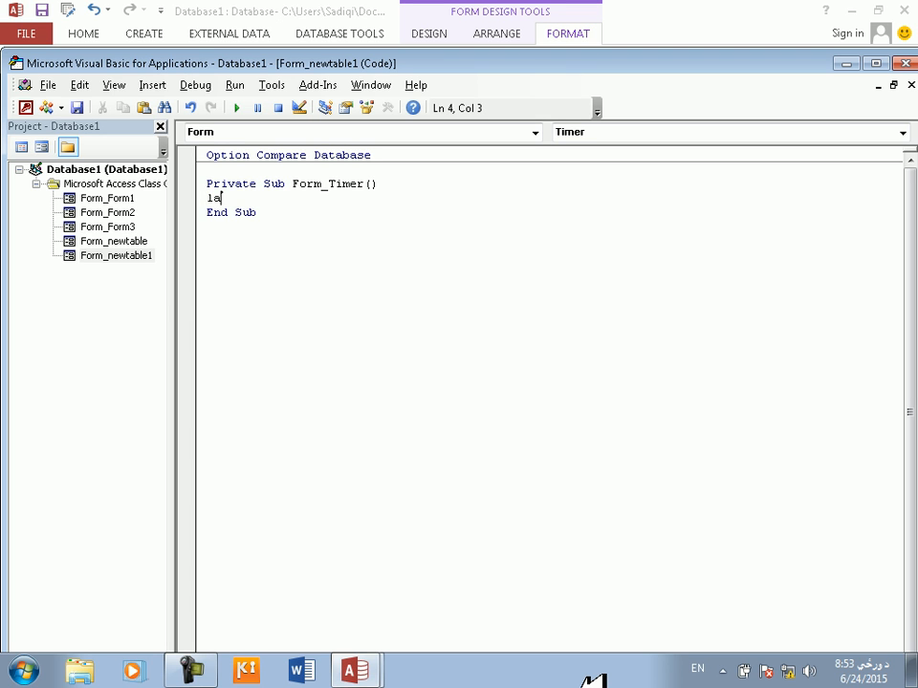
# Write the Form_Timer code line Label14.ForeColor = QBColor(Rnd * 14).
pyautogui.hotkey('ctrl', 'space')
pyautogui.press('Down')
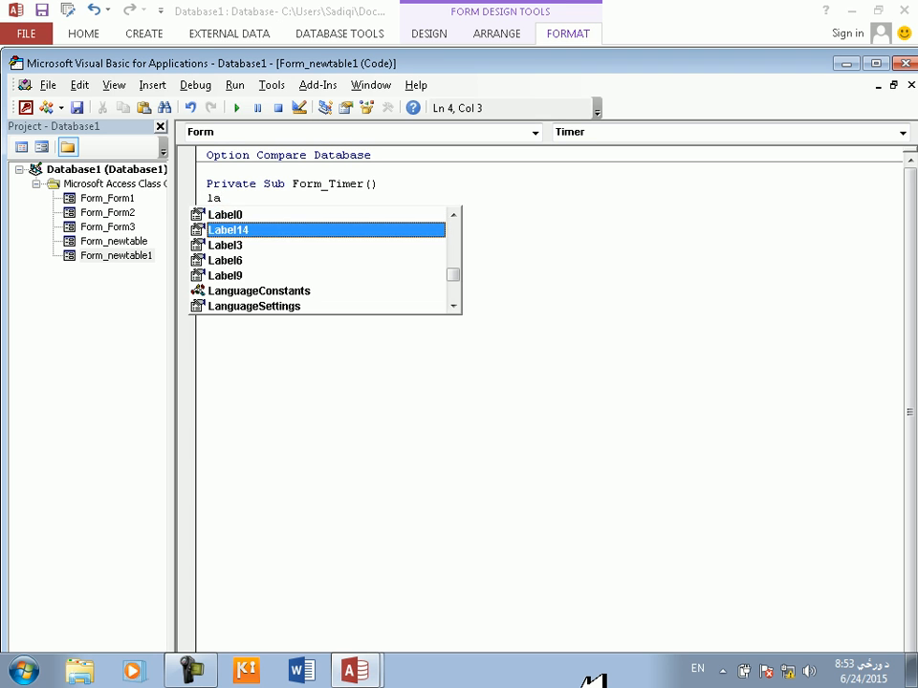
pyautogui.write('.')
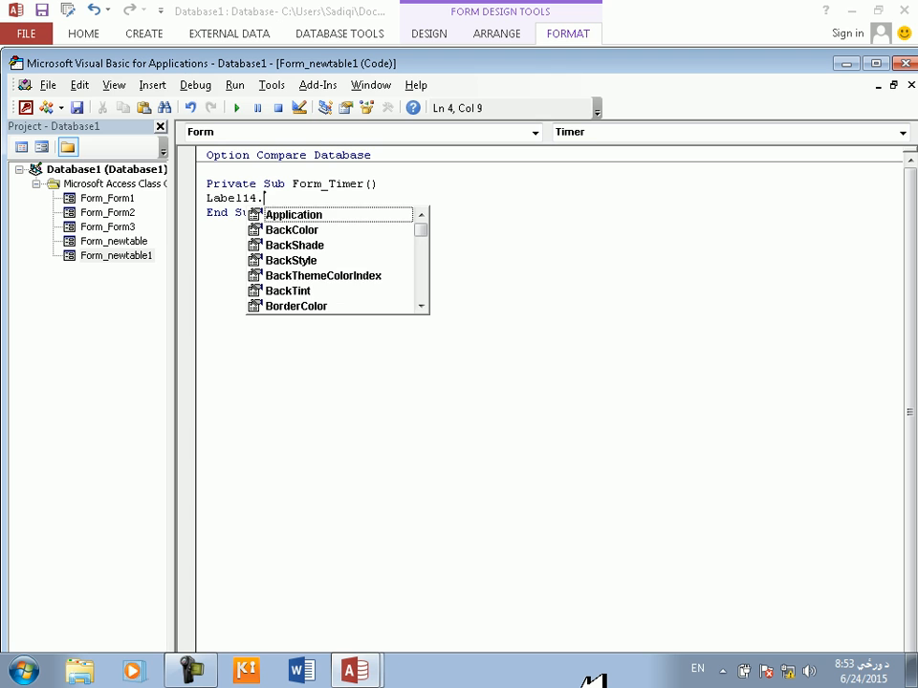
pyautogui.write('fo')
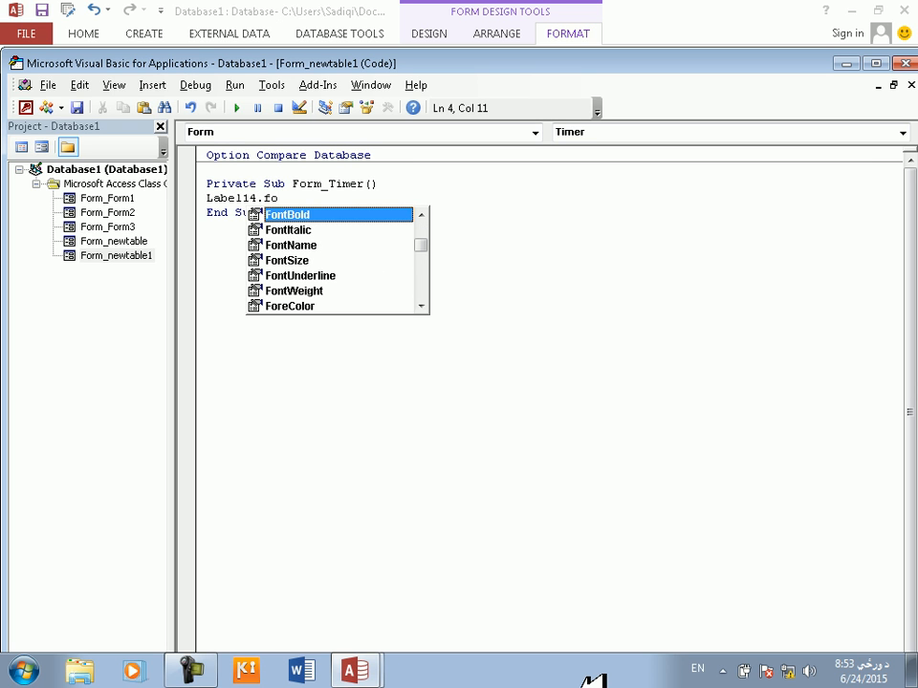
pyautogui.write('re ')
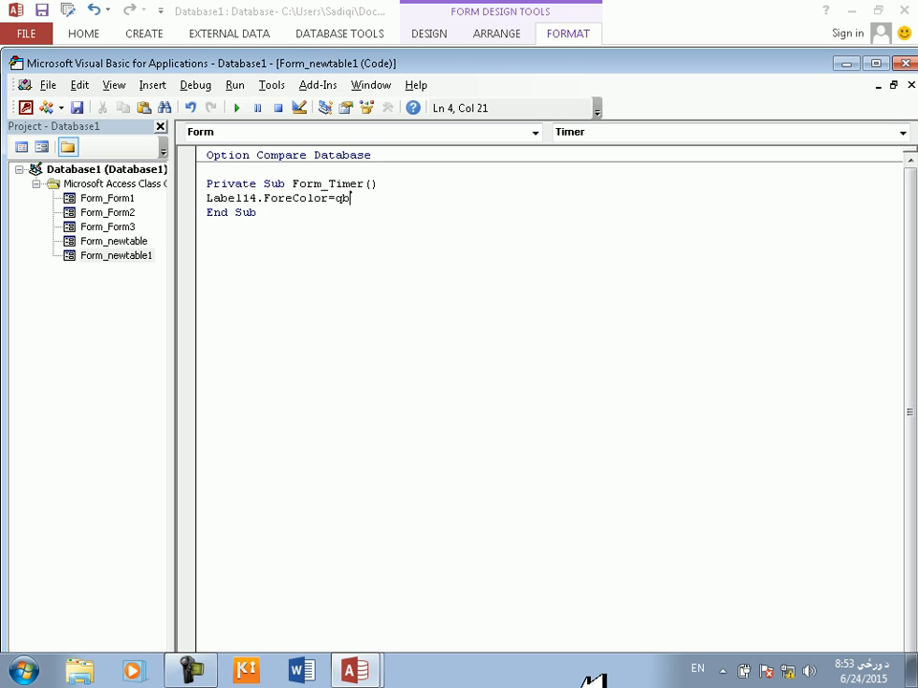
pyautogui.write('=QBColor(rnd*14')
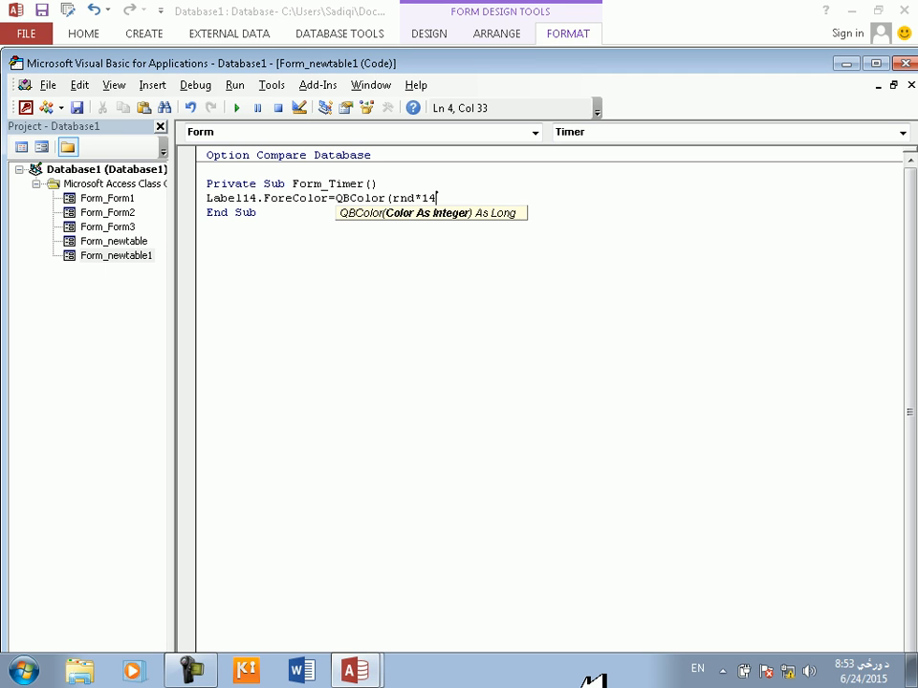
pyautogui.write(')')
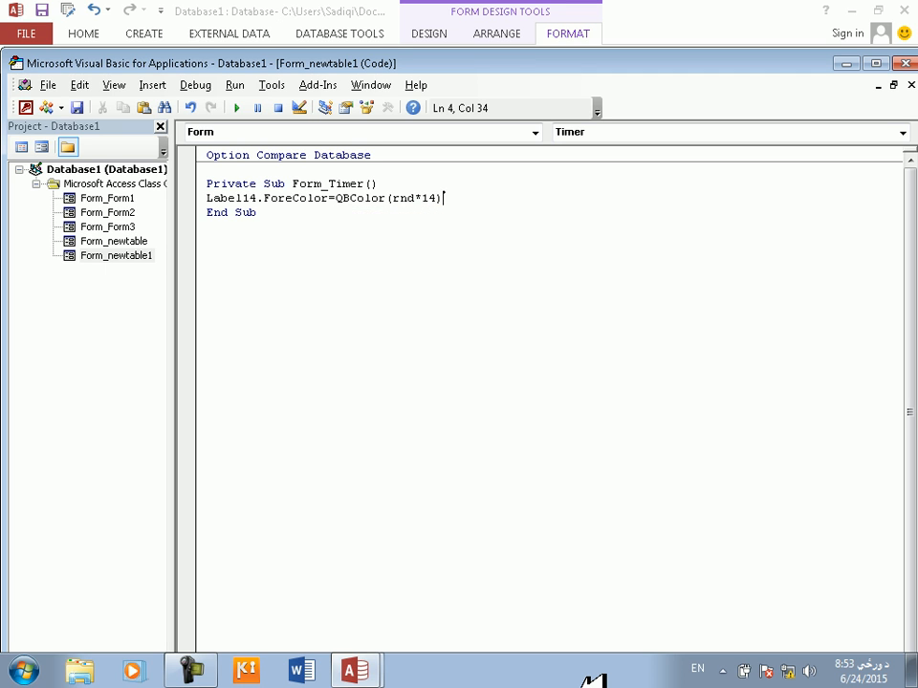
pyautogui.click(740, 399)
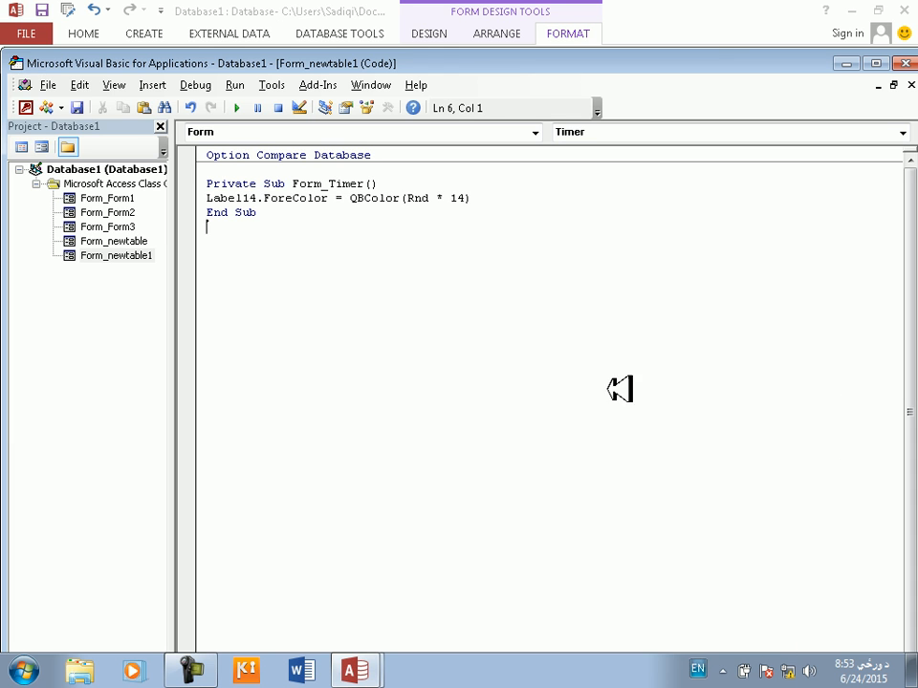
# Save the form as newtable1 and switch from the code editor to the form's Form View.
pyautogui.click(77, 107)
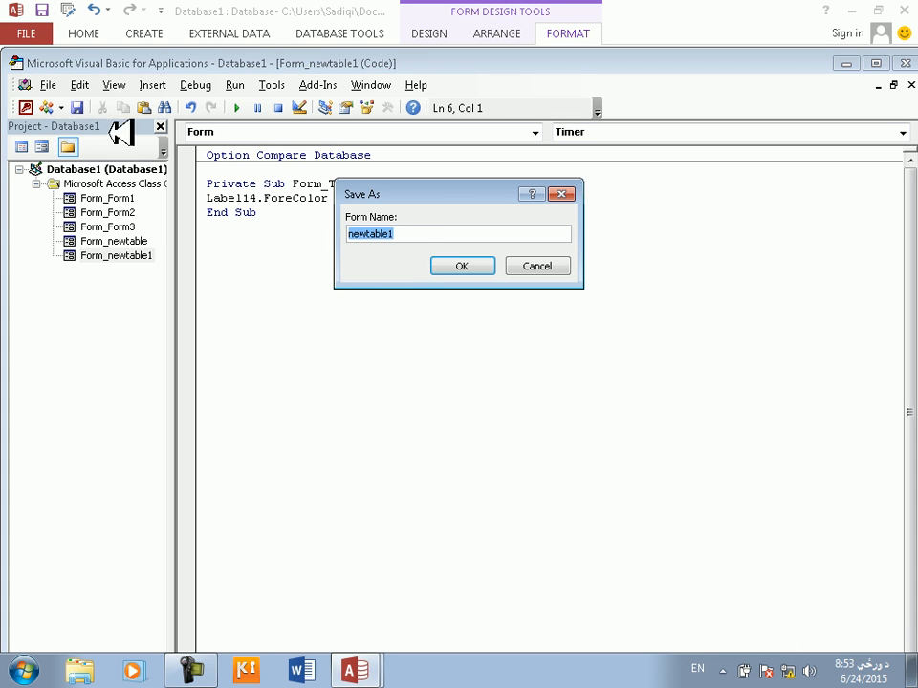
pyautogui.click(463, 266)
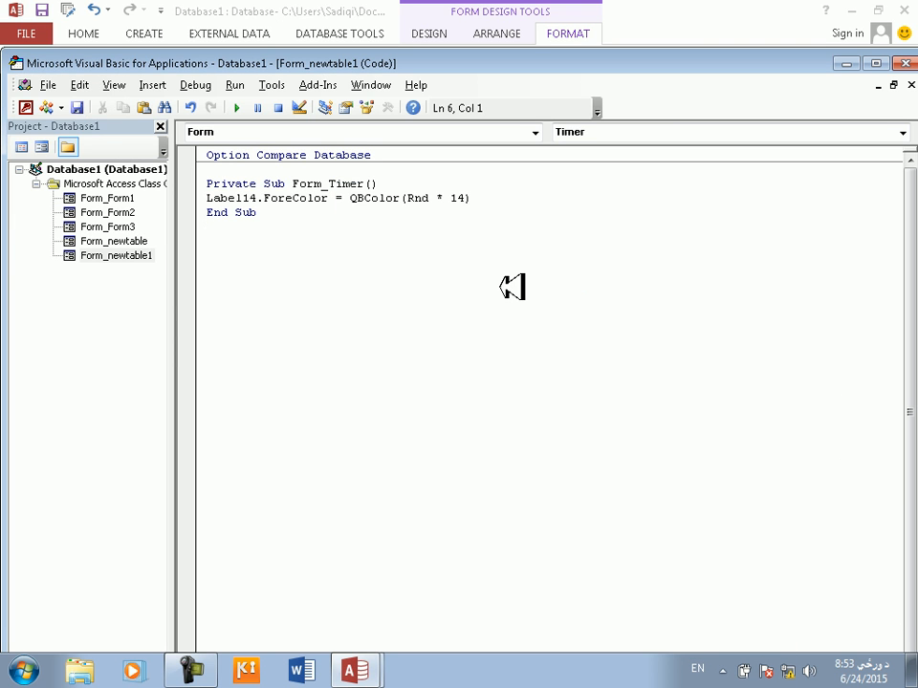
pyautogui.click(904, 63)
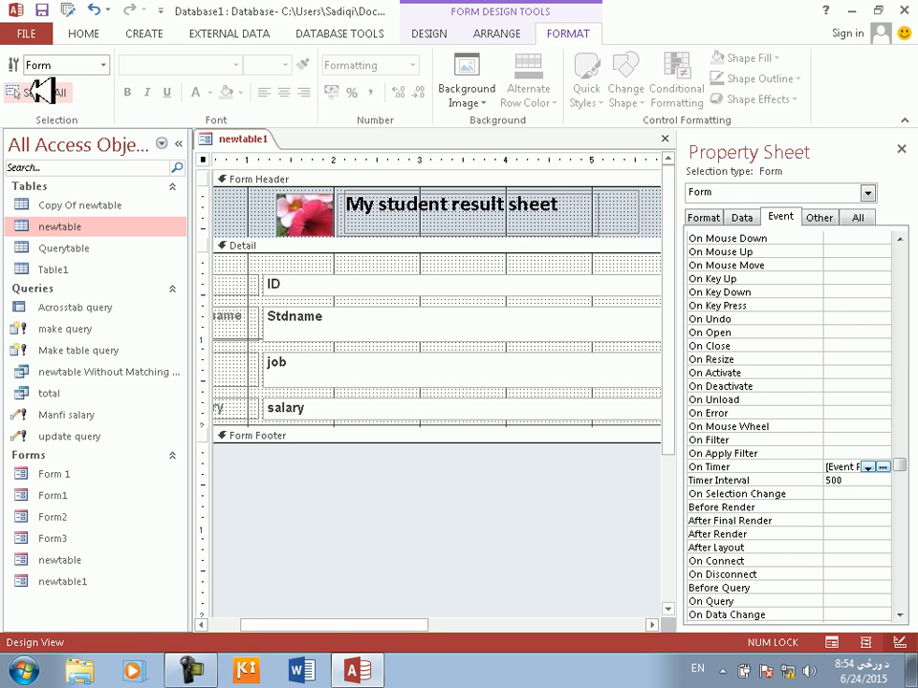
pyautogui.click(432, 33)
pyautogui.click(24, 65)
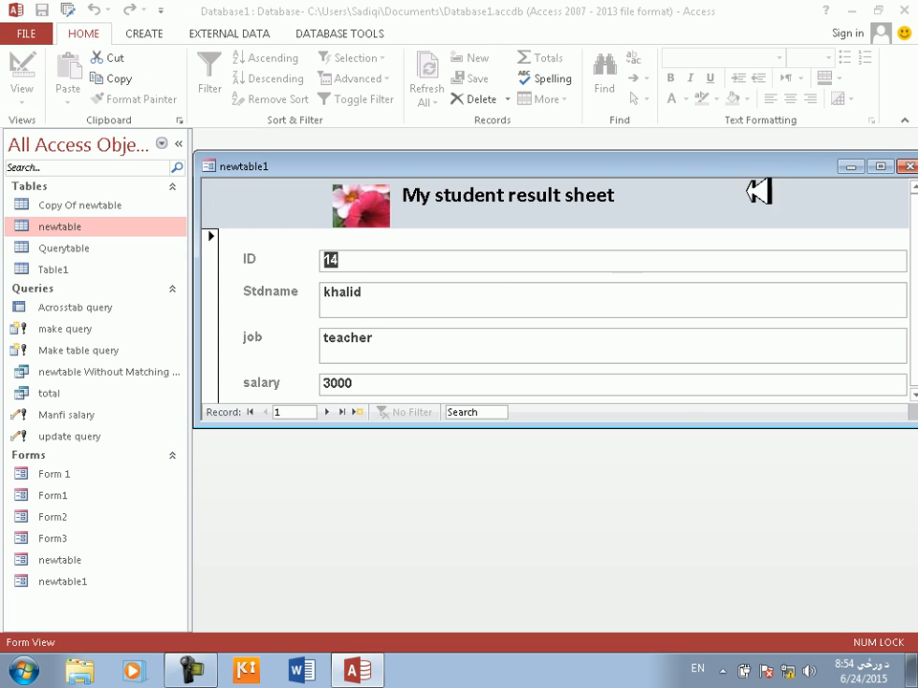
# View the newtable1 form maximized, and close it from Design View along with its property sheet.
pyautogui.click(880, 166)
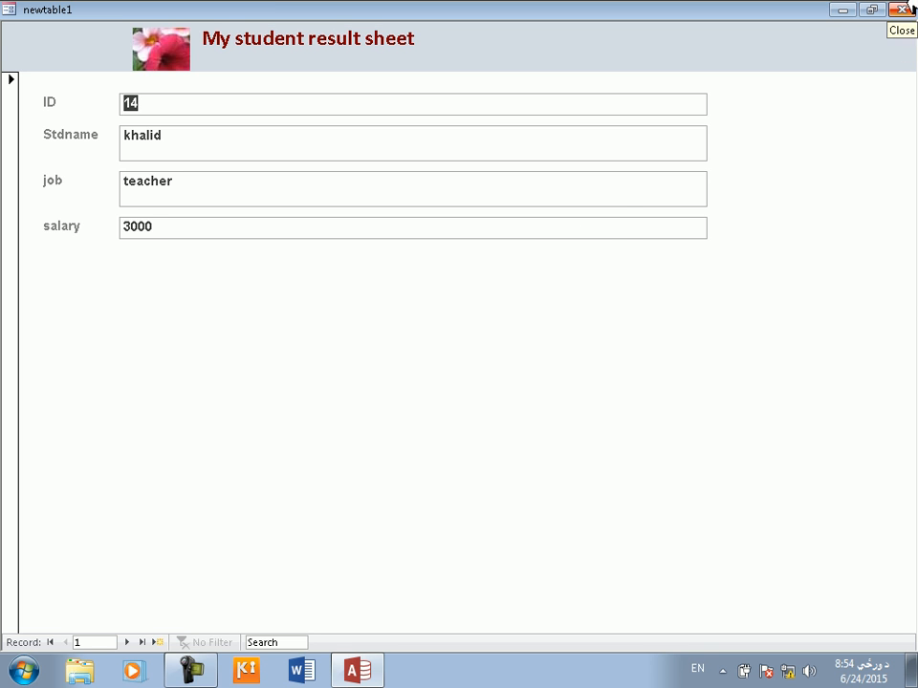
pyautogui.rightClick(739, 195)
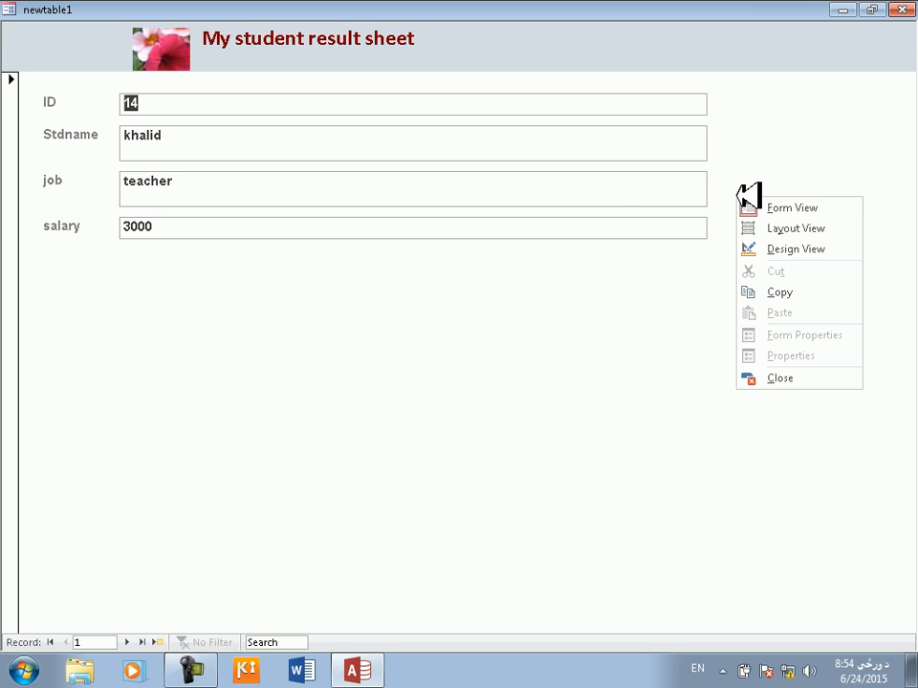
pyautogui.click(771, 248)
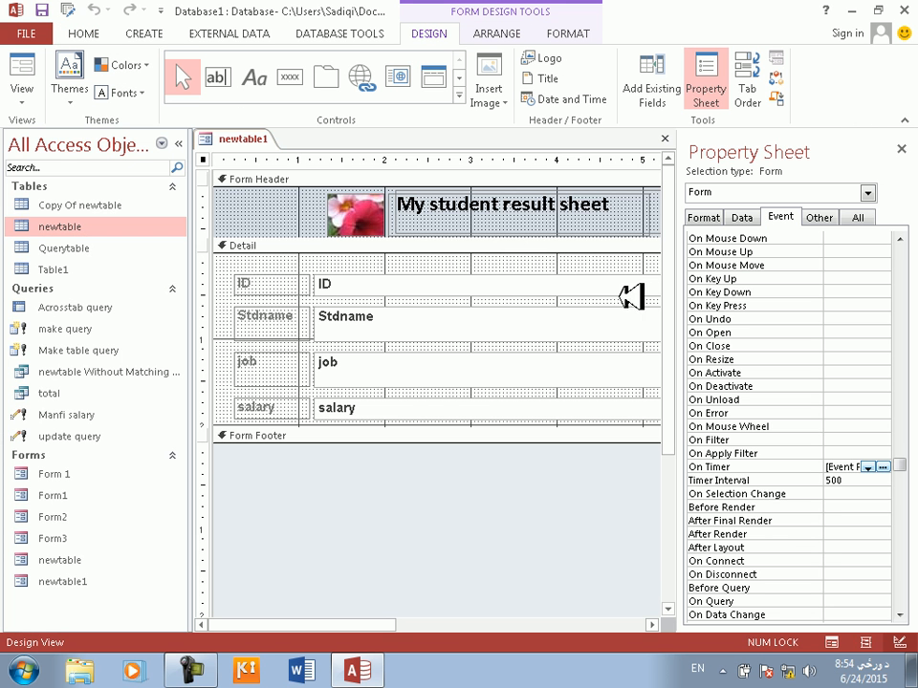
pyautogui.click(902, 151)
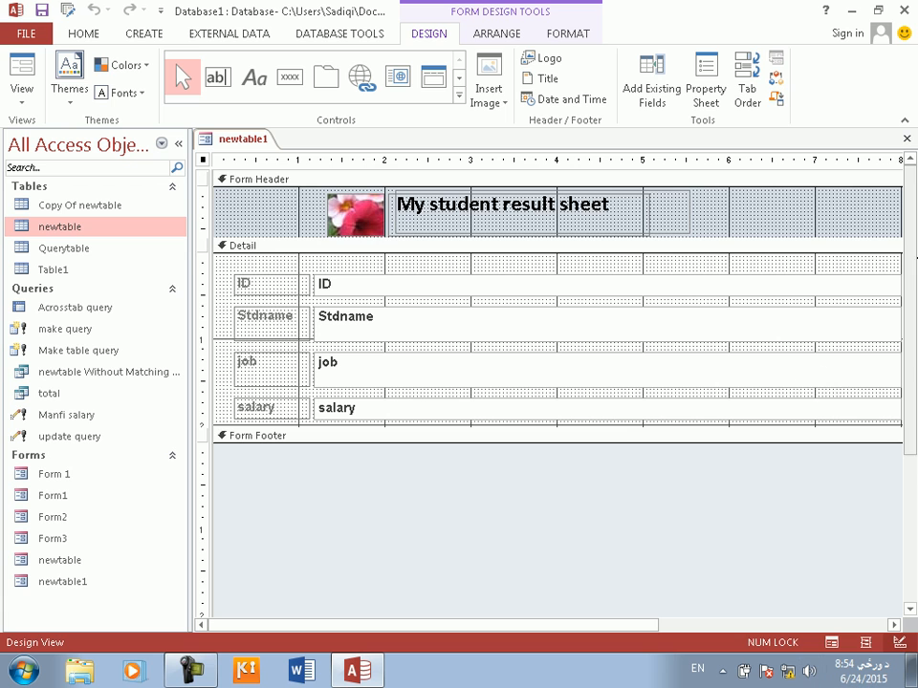
pyautogui.click(907, 138)
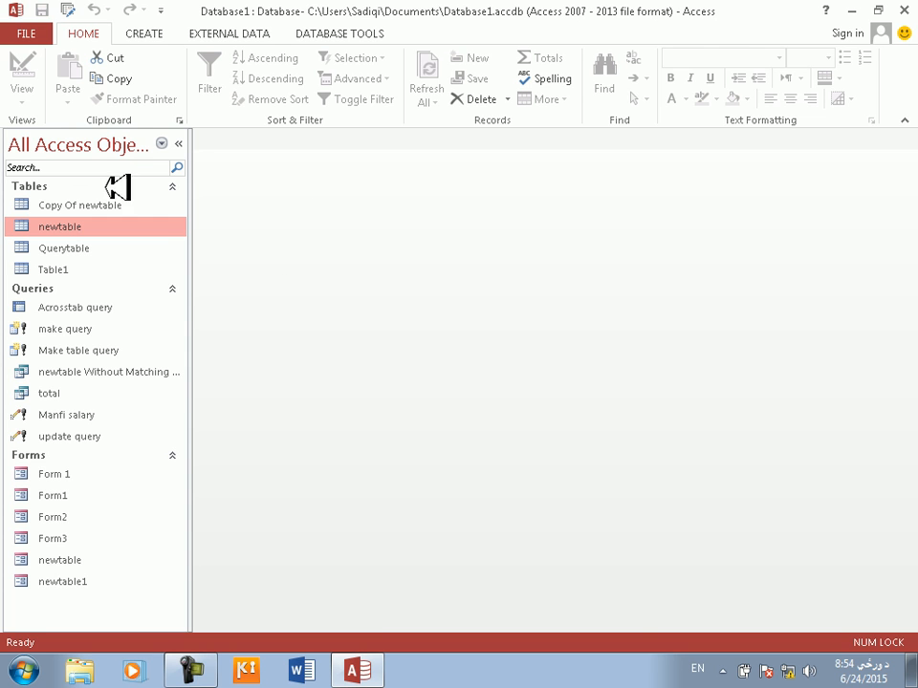
# Create a blank form and add the ID, Stdname and job fields from the Copy Of newtable table.
pyautogui.click(161, 32)
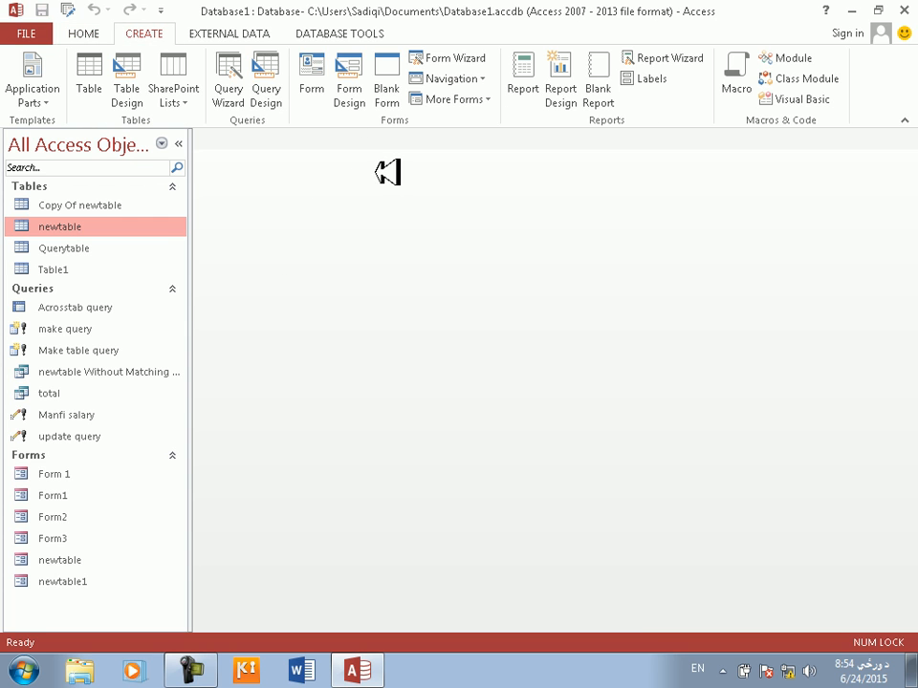
pyautogui.click(392, 95)
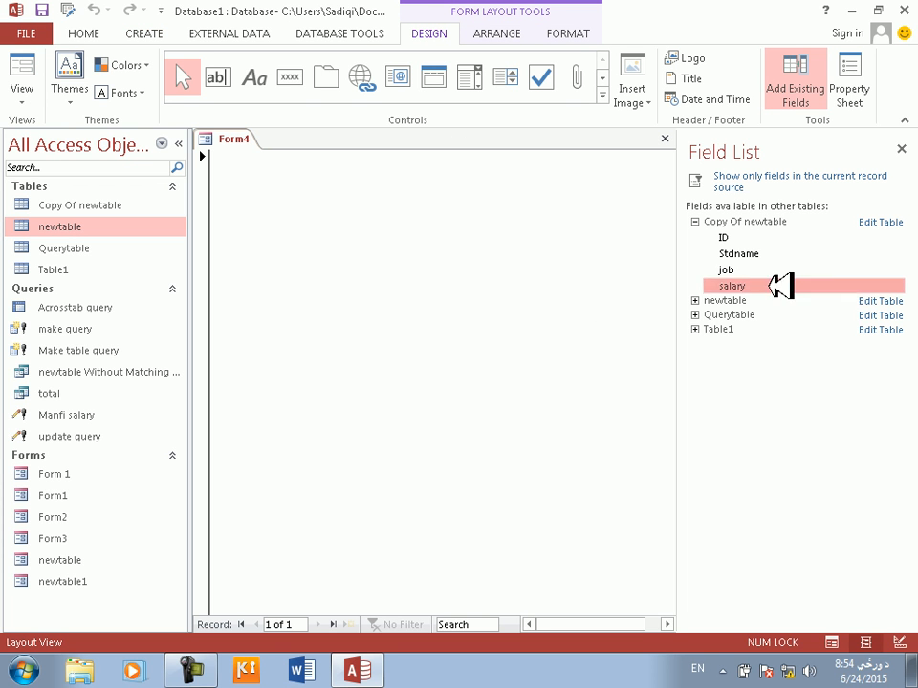
pyautogui.click(727, 237)
pyautogui.moveTo(666, 237); pyautogui.dragTo(565, 236)
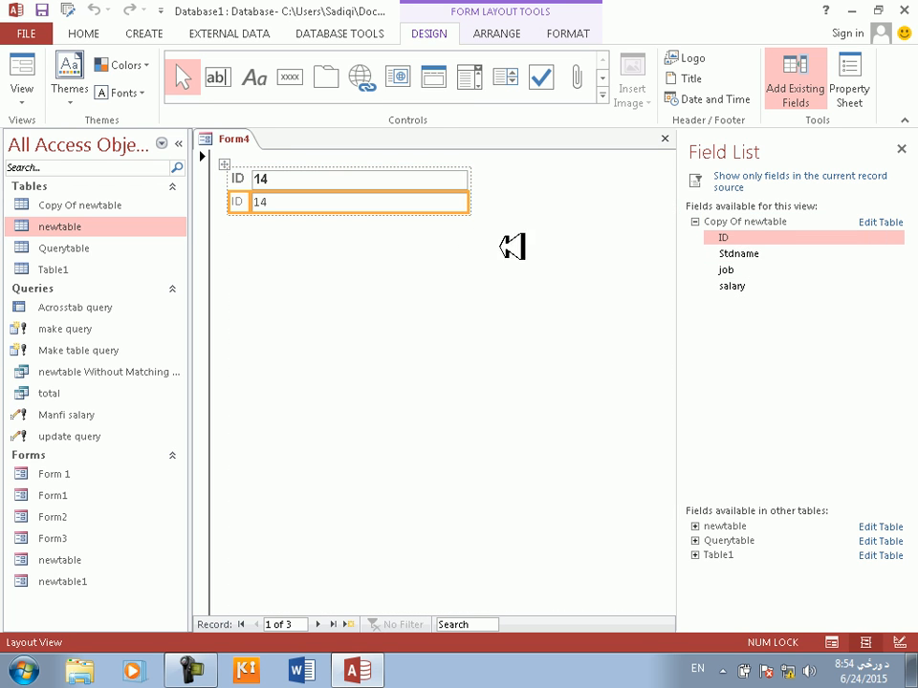
pyautogui.moveTo(746, 254); pyautogui.dragTo(457, 271)
pyautogui.moveTo(715, 269); pyautogui.dragTo(373, 281)
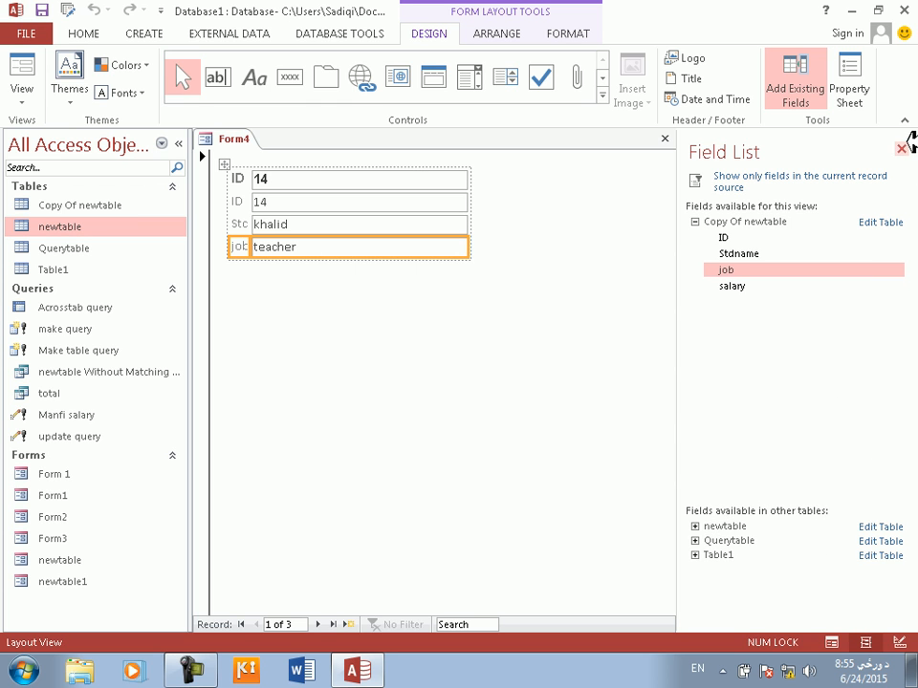
# Close the field list and discard the blank form without saving it.
pyautogui.click(901, 148)
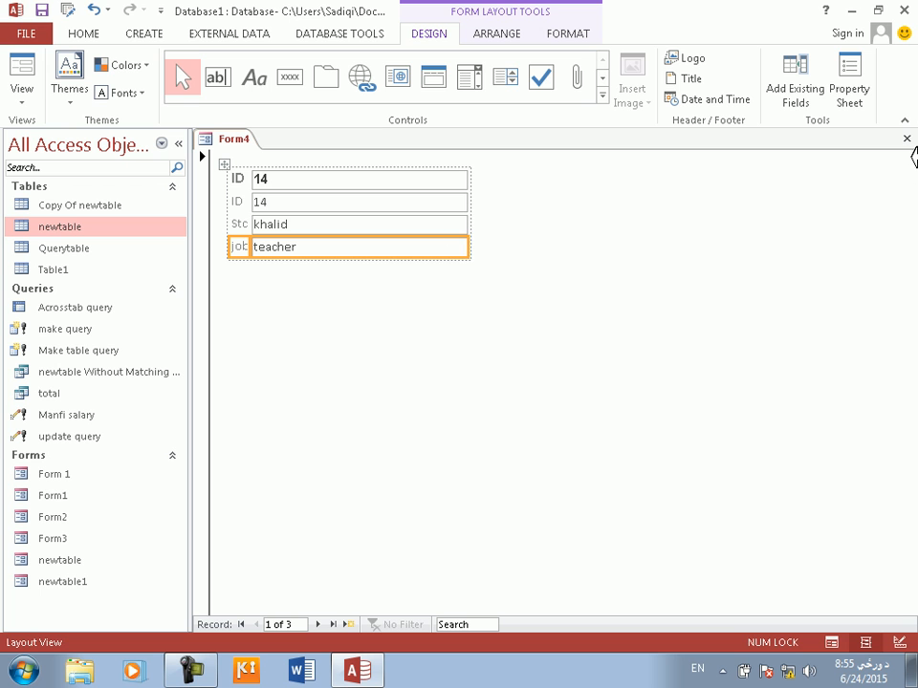
pyautogui.click(906, 138)
pyautogui.click(468, 383)
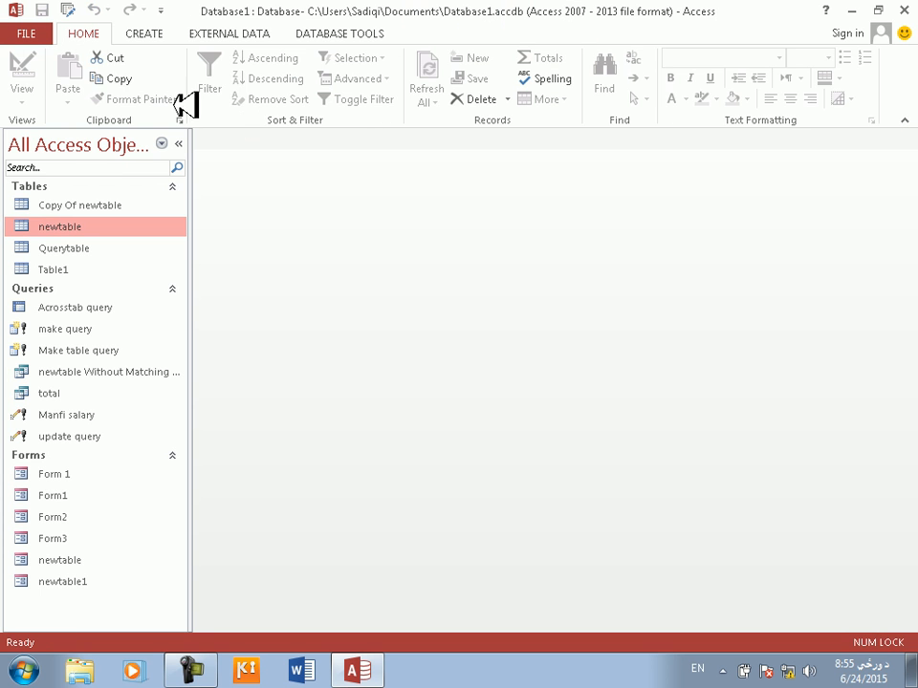
# Start the Form Wizard and review the tables and queries offered as the form's source.
pyautogui.click(156, 32)
pyautogui.click(457, 58)
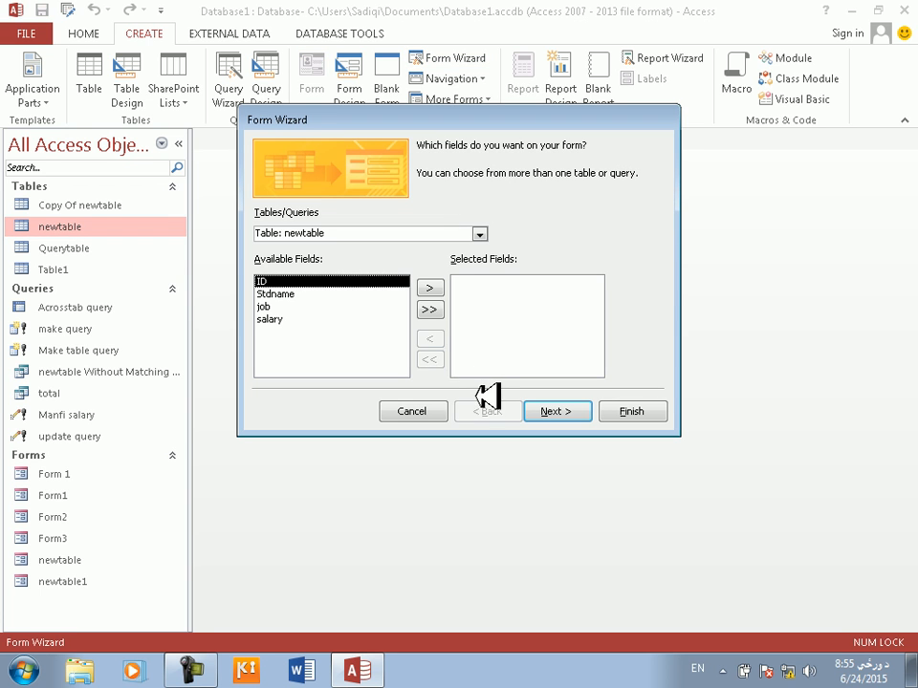
pyautogui.click(402, 235)
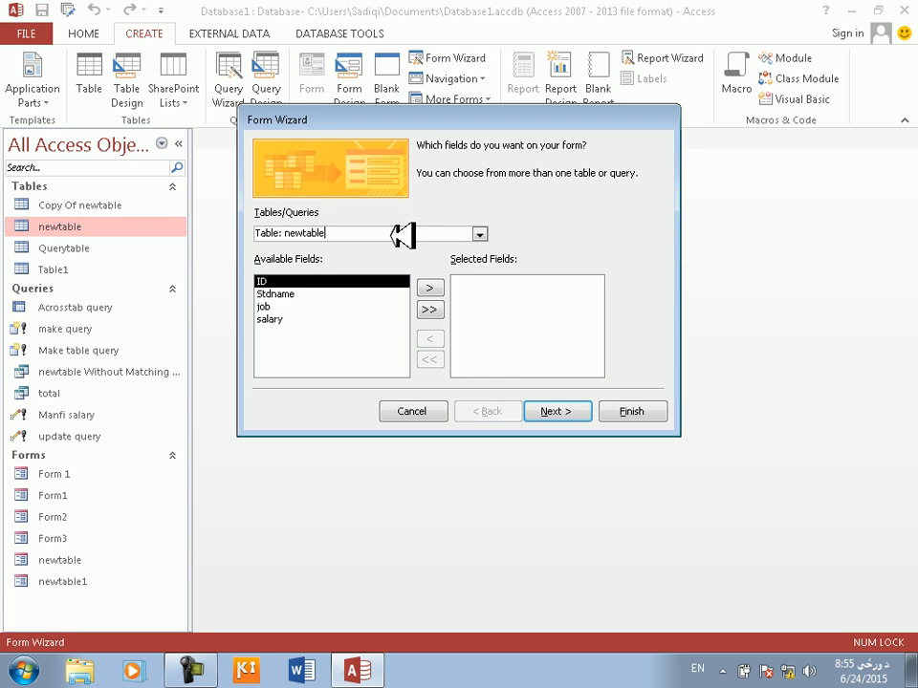
pyautogui.click(480, 234)
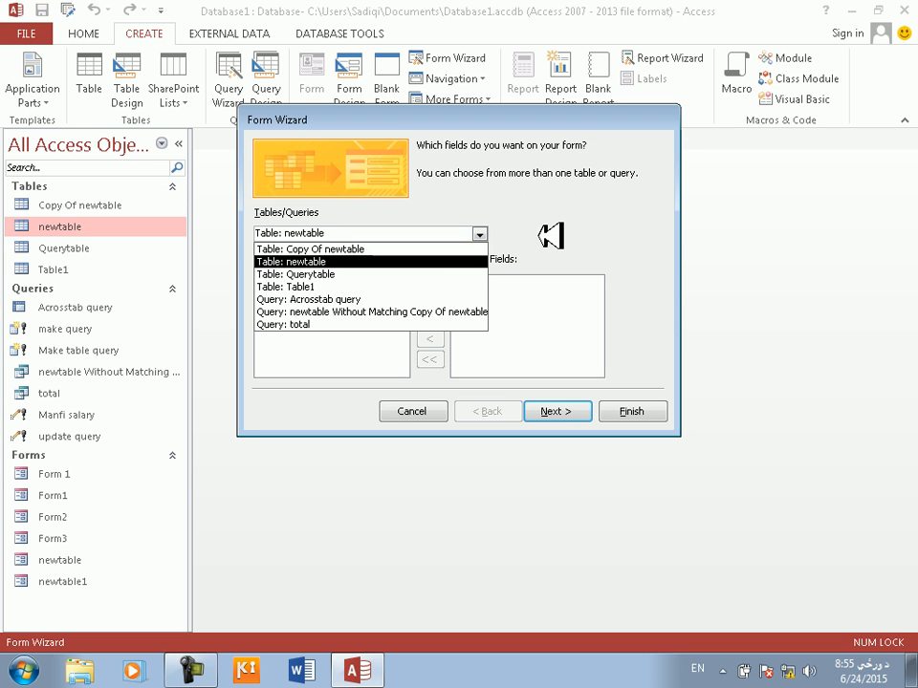
pyautogui.click(536, 254)
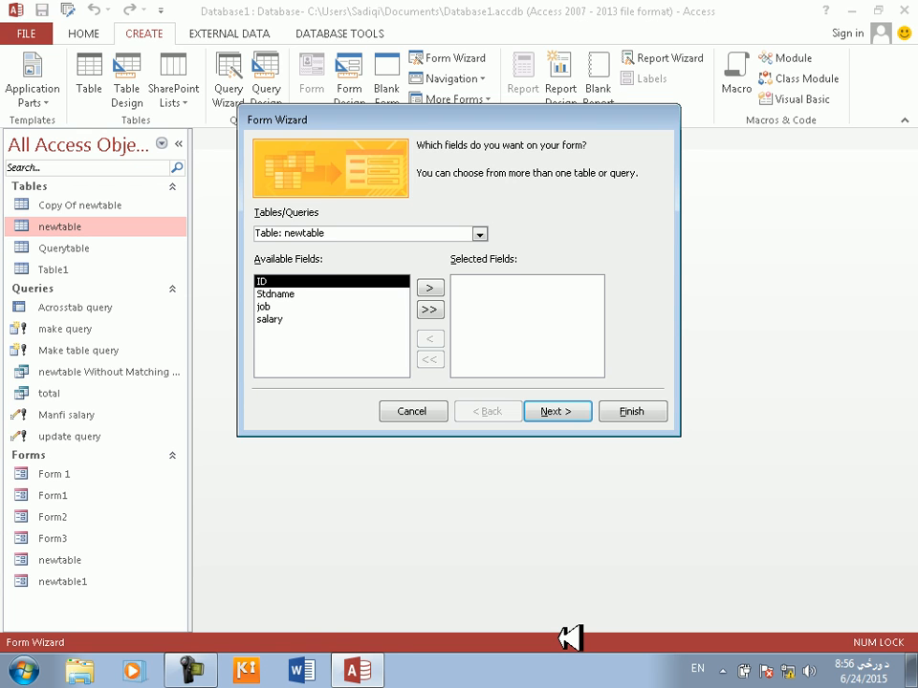
# Cancel the Form Wizard and close the database application.
pyautogui.click(411, 412)
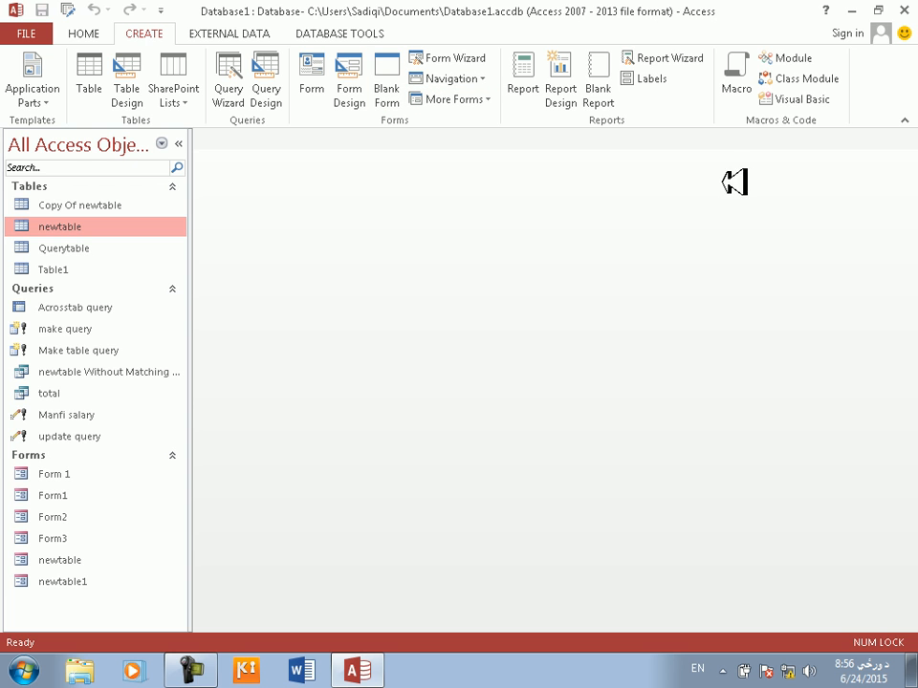
pyautogui.click(903, 9)
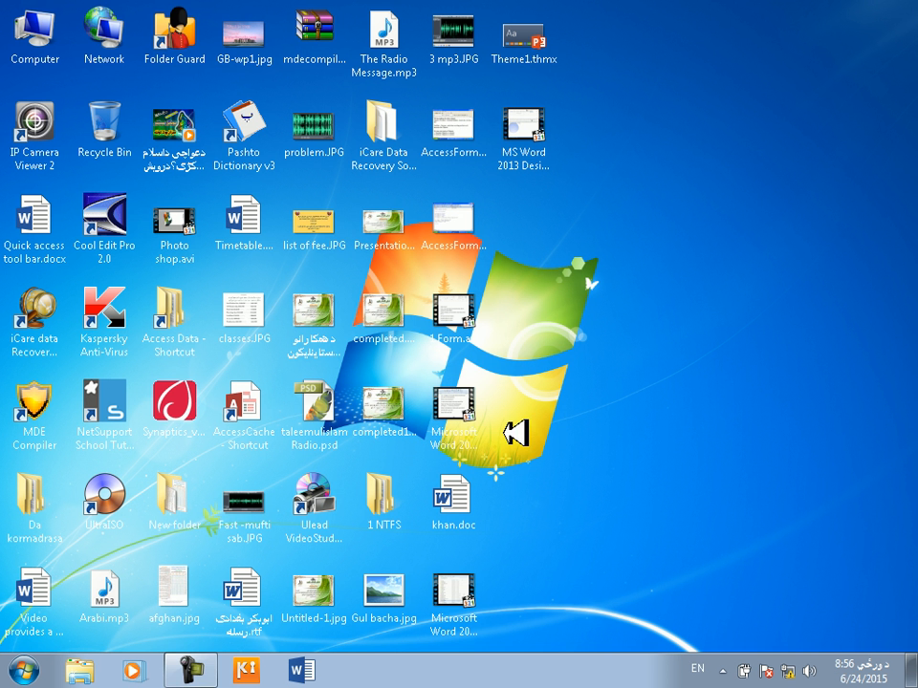